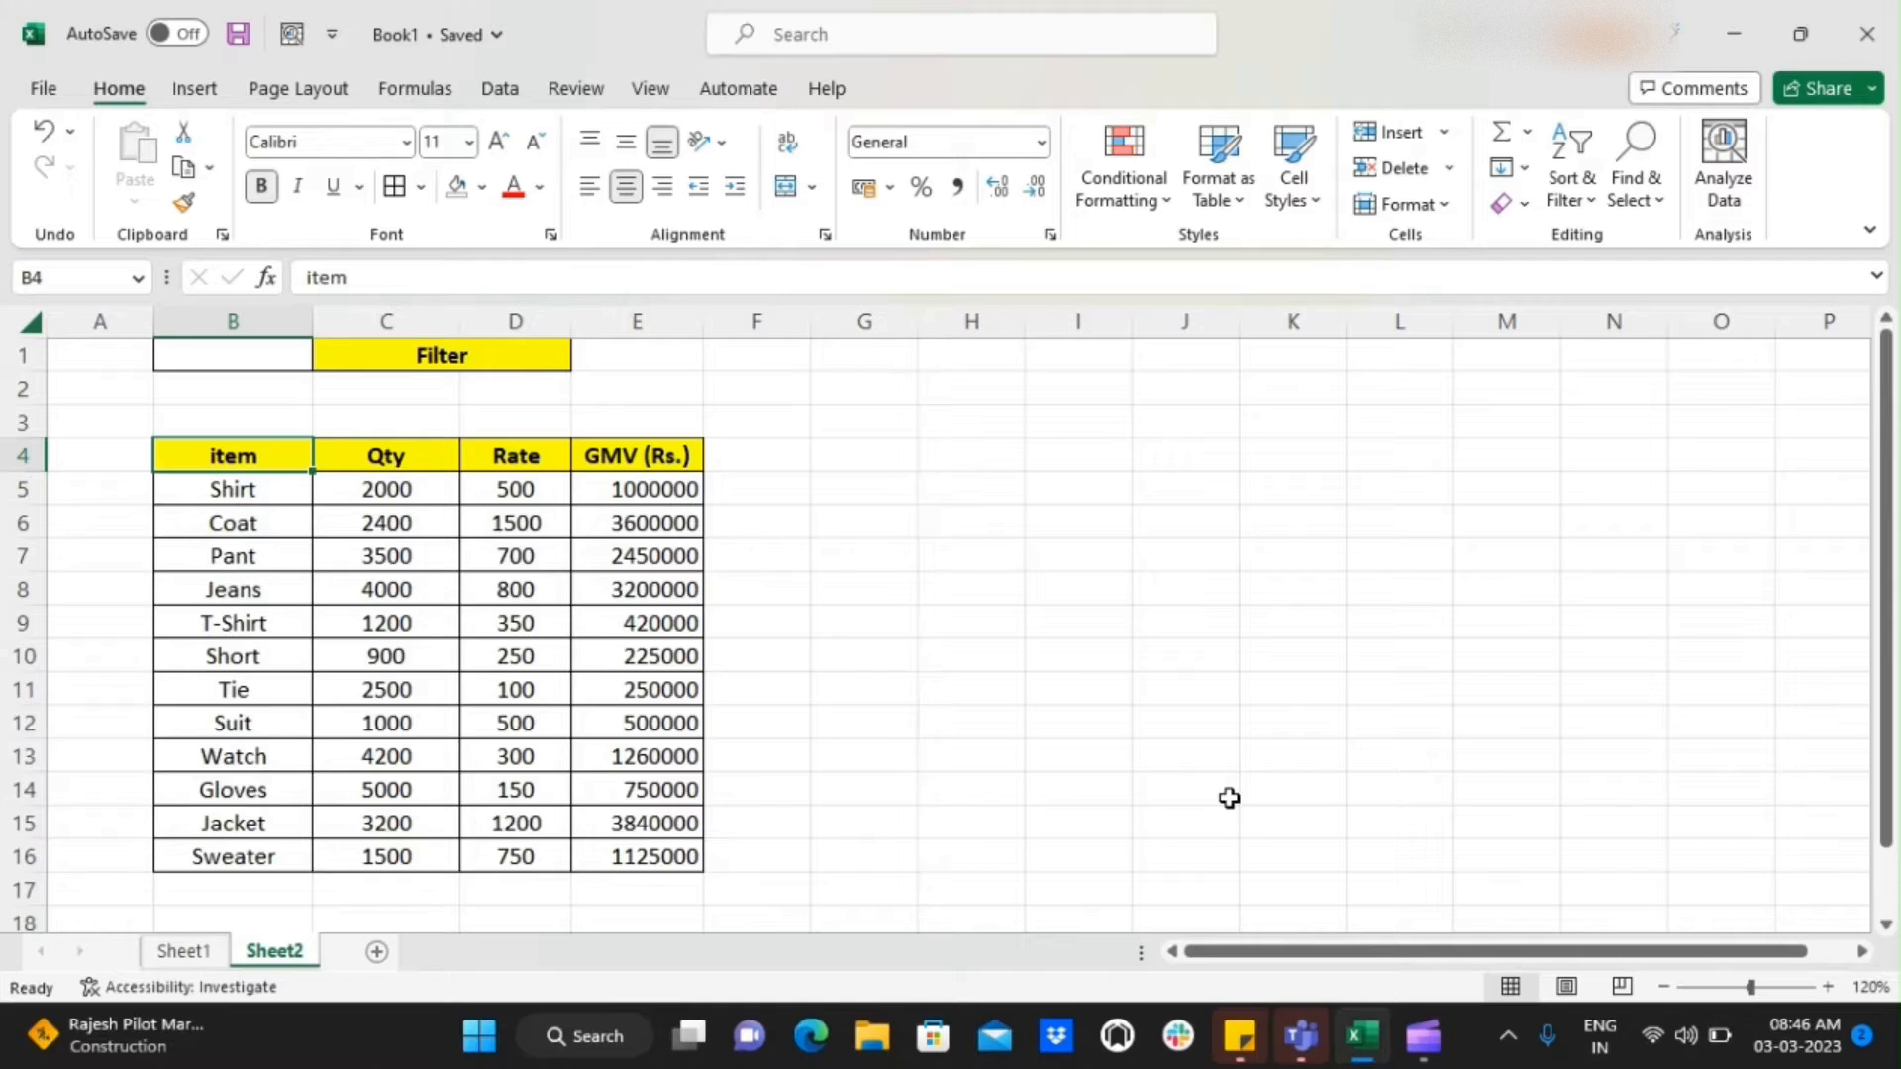
Look over the empty cell beside the Filter title and the header row of the item table
key("Up")
key("Up")
key("Up")
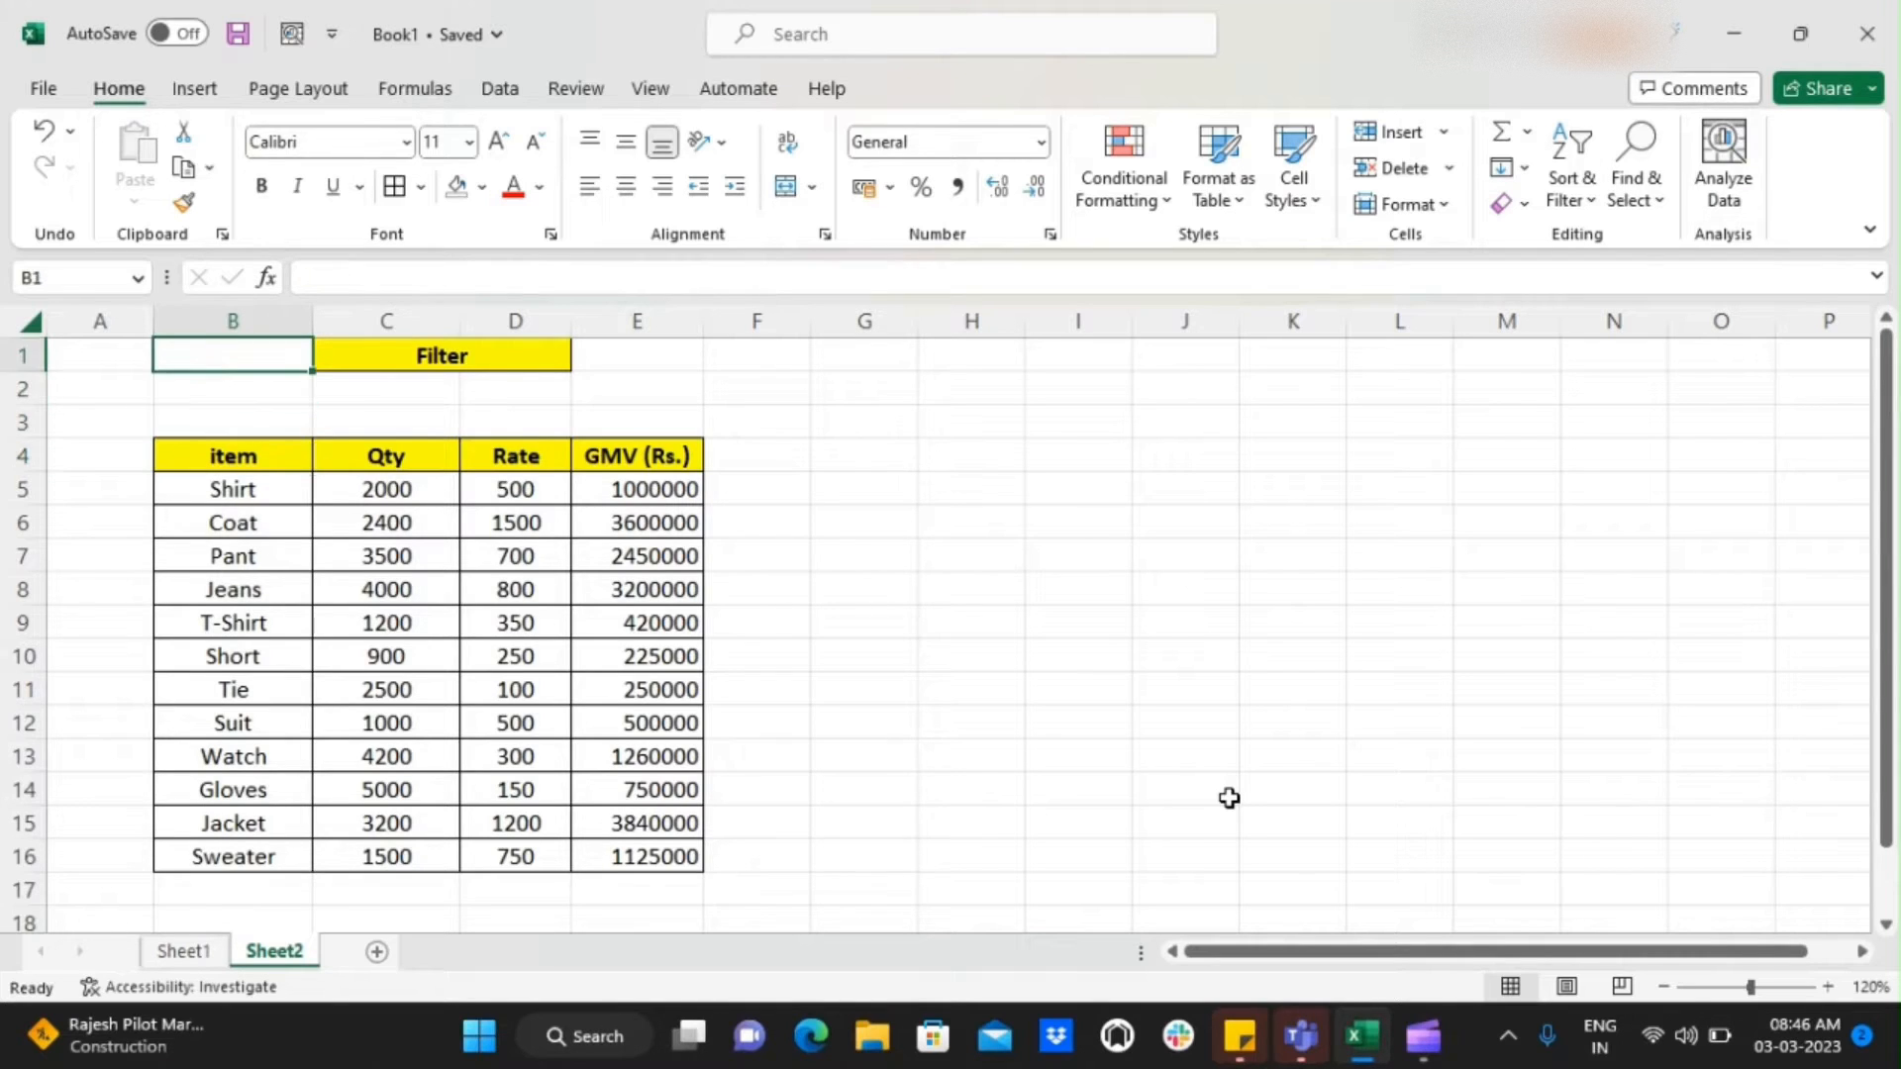
key("Right")
key("Left")
key("Down")
key("Down")
Examine the extent of the data table, from the item header across to GMV (Rs.) and down to Sweater
key("Down")
key("Right")
key("Left")
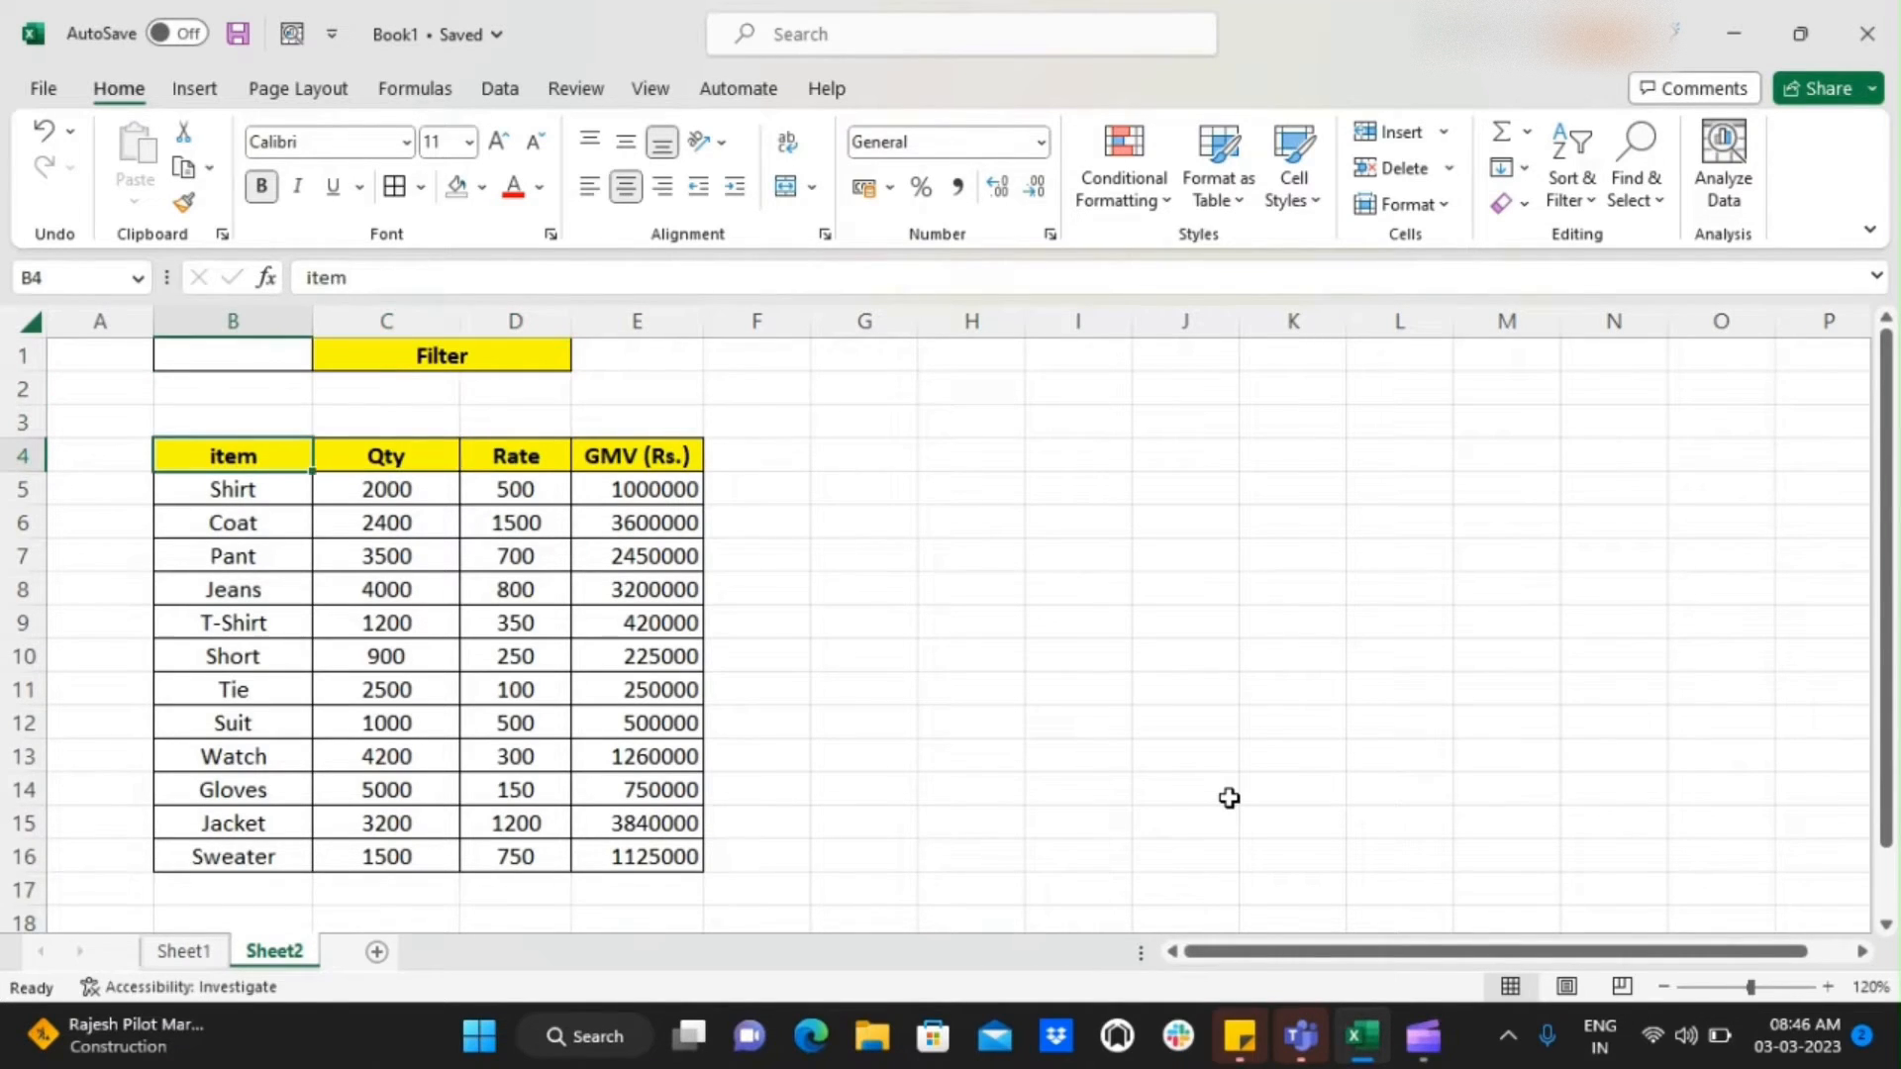
key("ctrl+a")
key("Up")
key("Down")
key("ctrl+shift+Right")
key("ctrl+shift+Down")
key("Up")
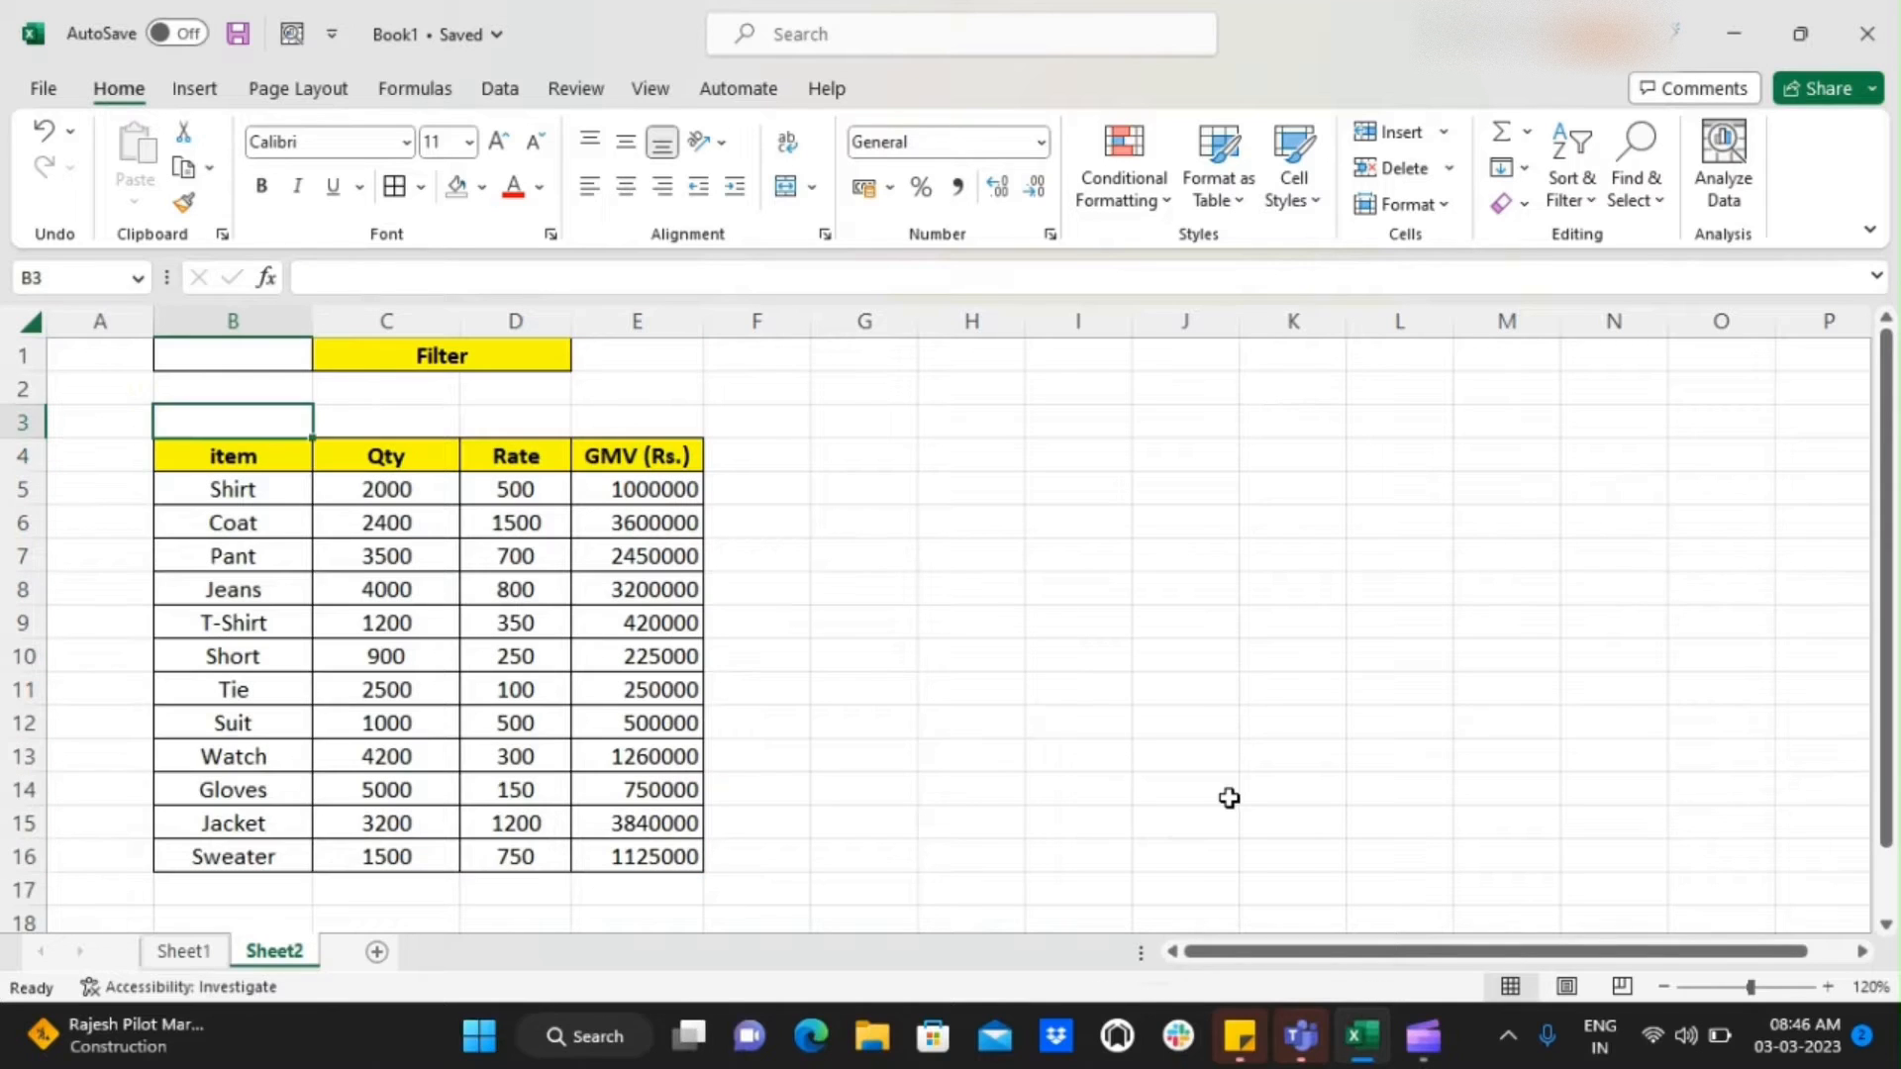
key("Down")
key("ctrl+shift+Down")
key("ctrl+shift+Right")
key("Up")
key("Down")
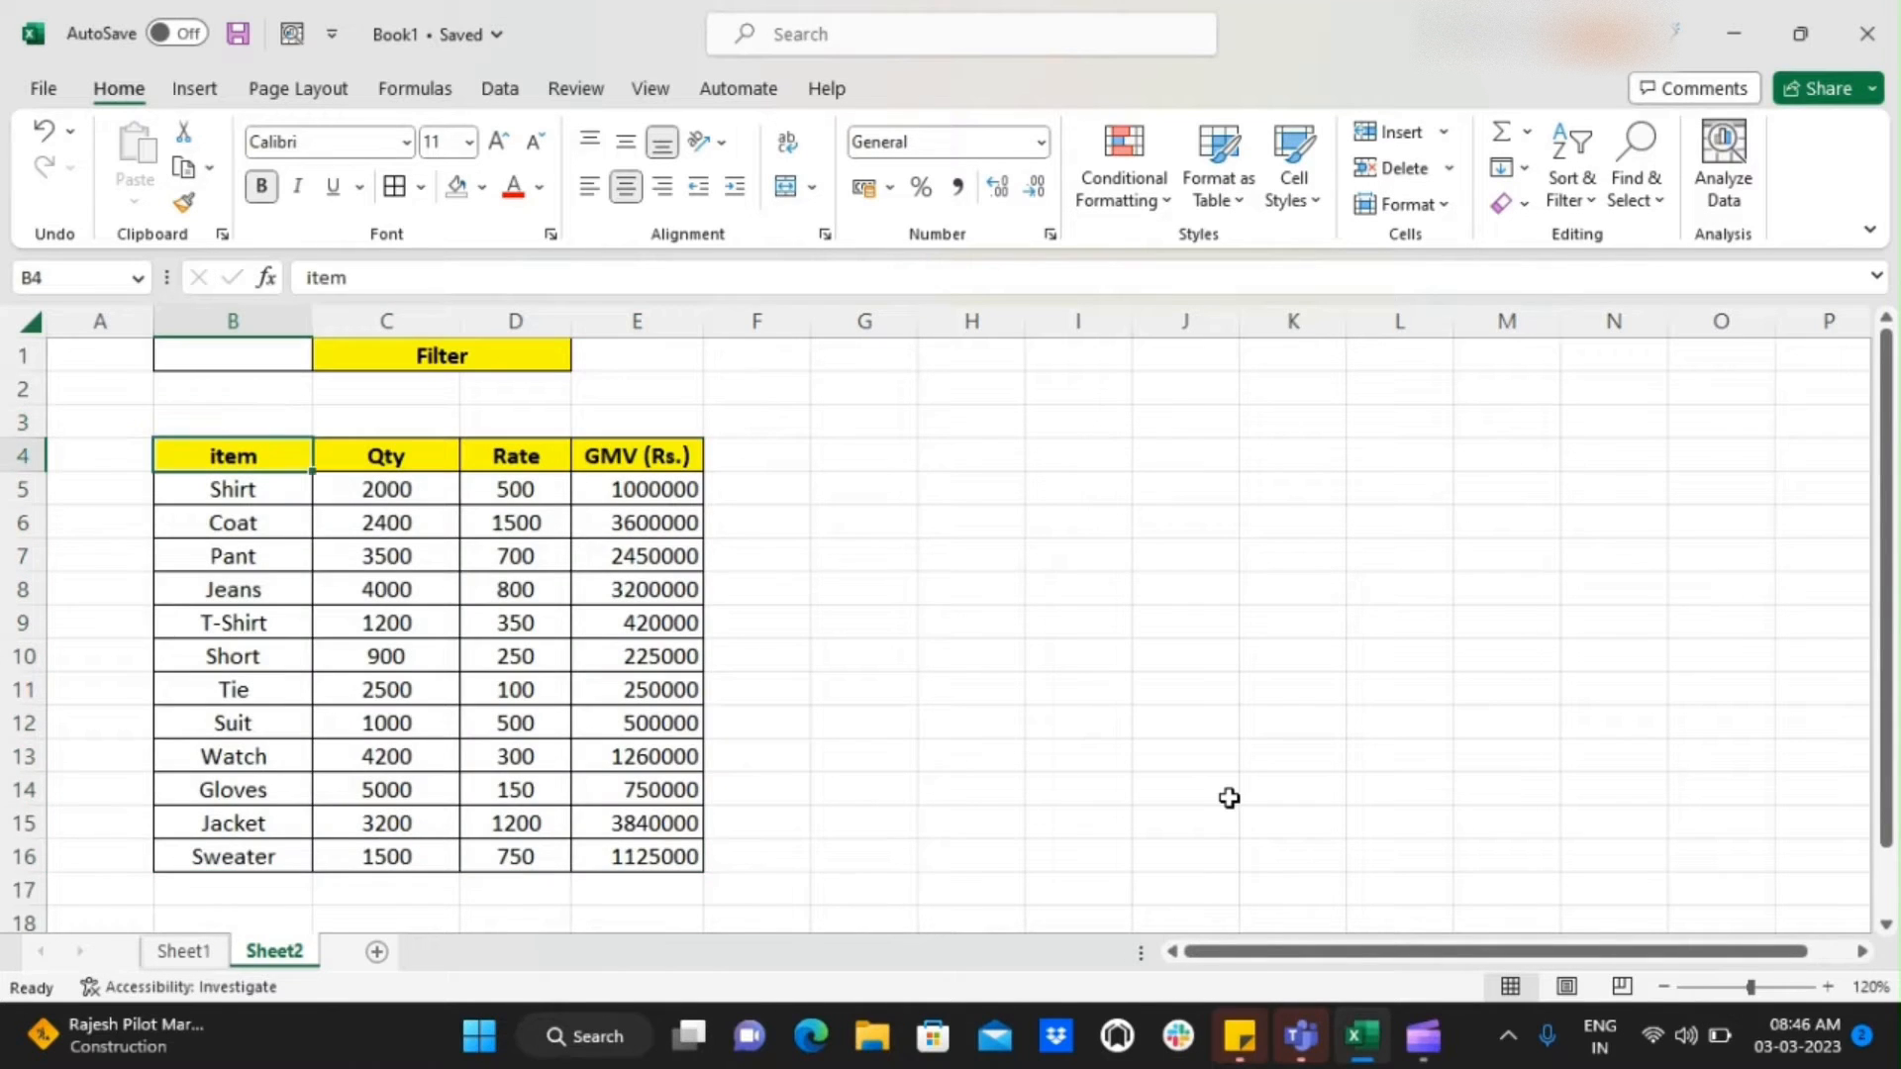
key("ctrl+shift+Right")
key("ctrl+shift+Down")
key("Up")
key("Down")
Review the Qty, Rate and GMV (Rs.) headers together with the matching values in the Shirt row
key("Right")
key("Right")
key("Right")
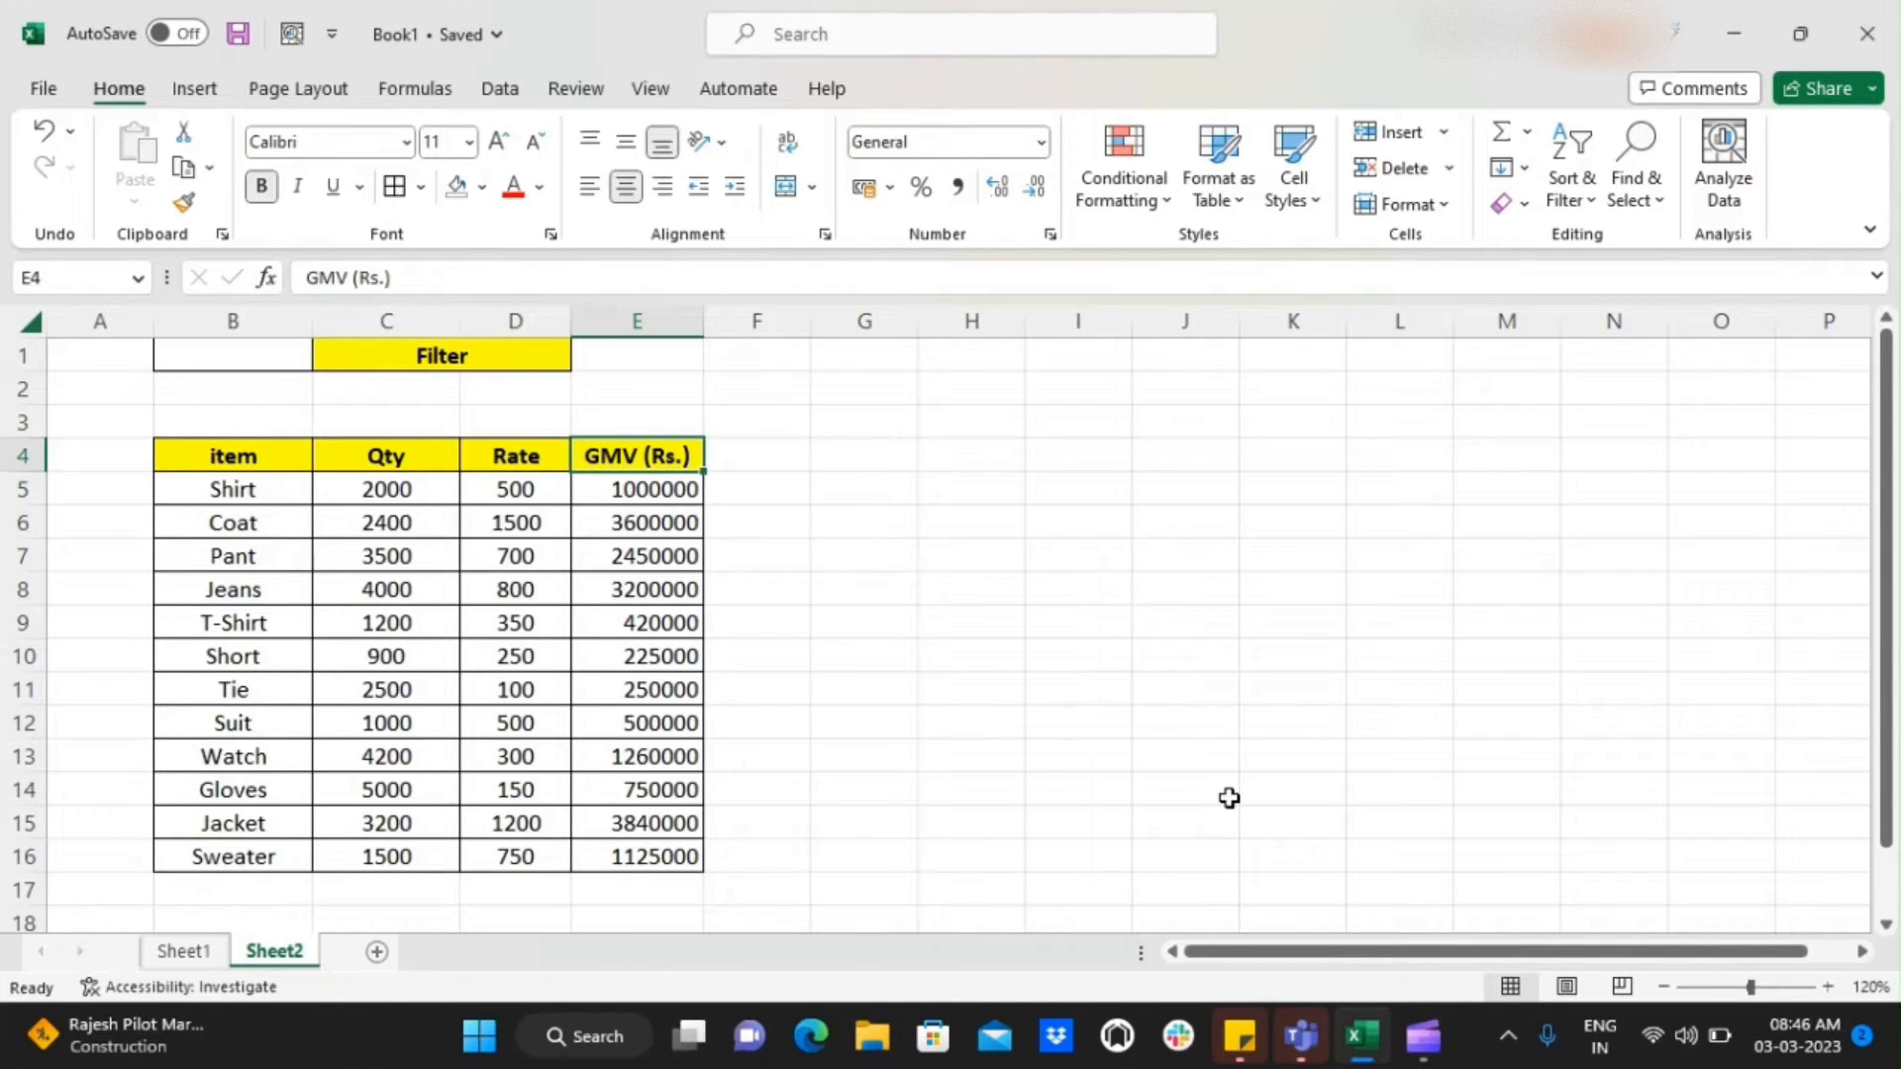
key("Down")
key("Up")
key("Left")
key("Left")
key("Down")
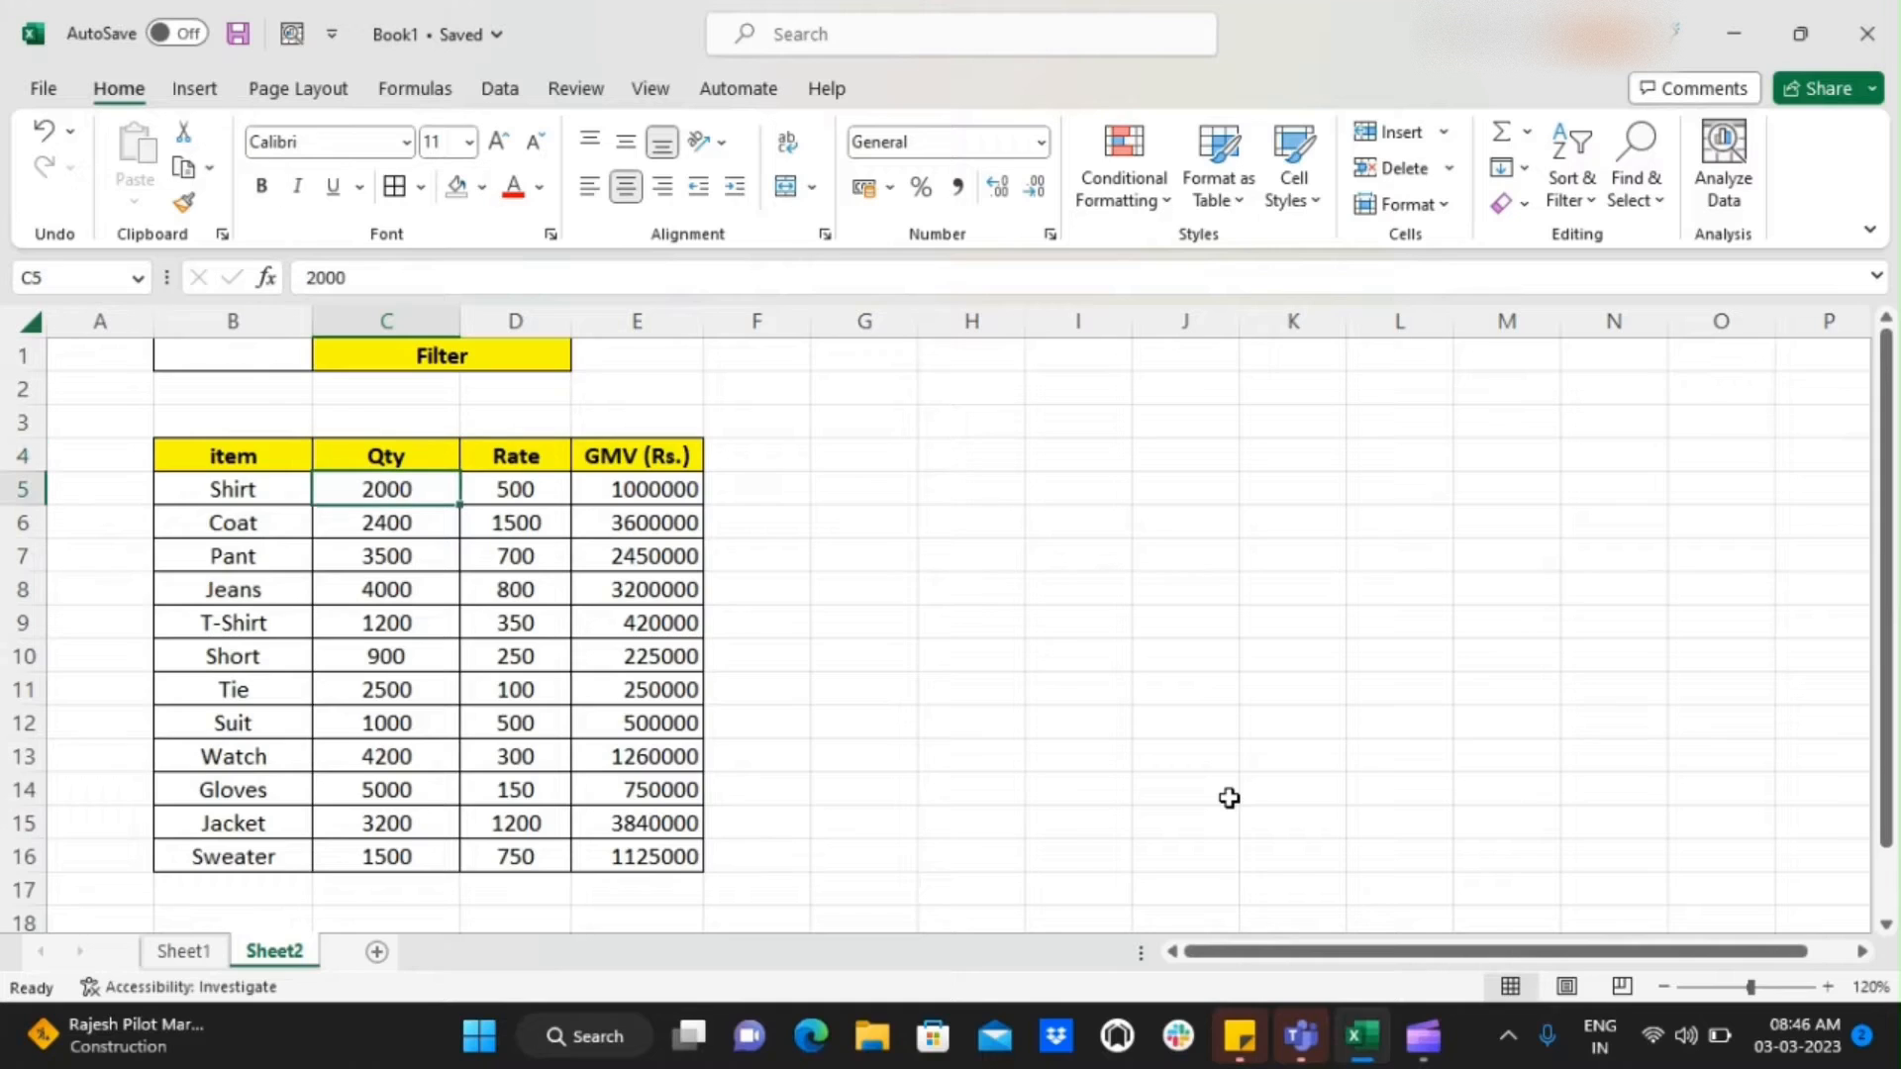
key("Right")
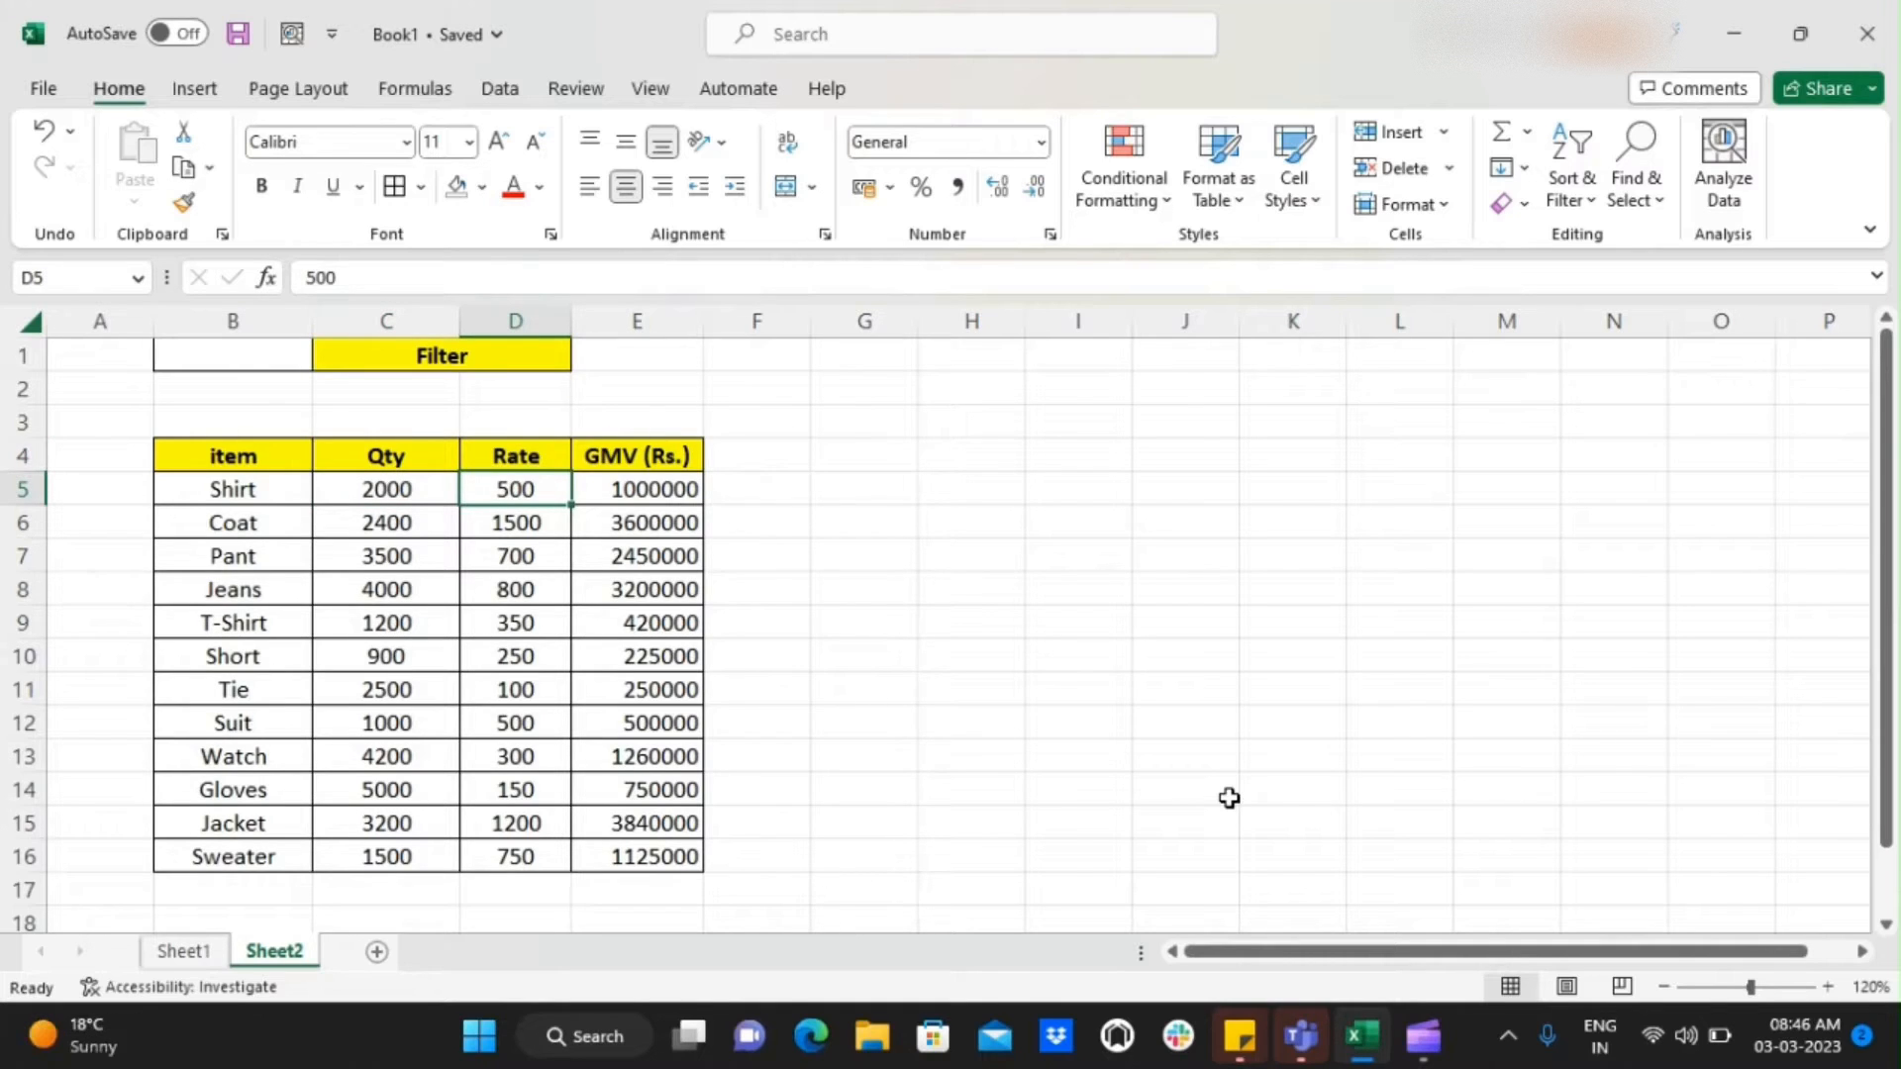
key("Up")
key("Down")
key("Right")
key("Up")
key("Down")
key("Left")
key("Left")
key("Left")
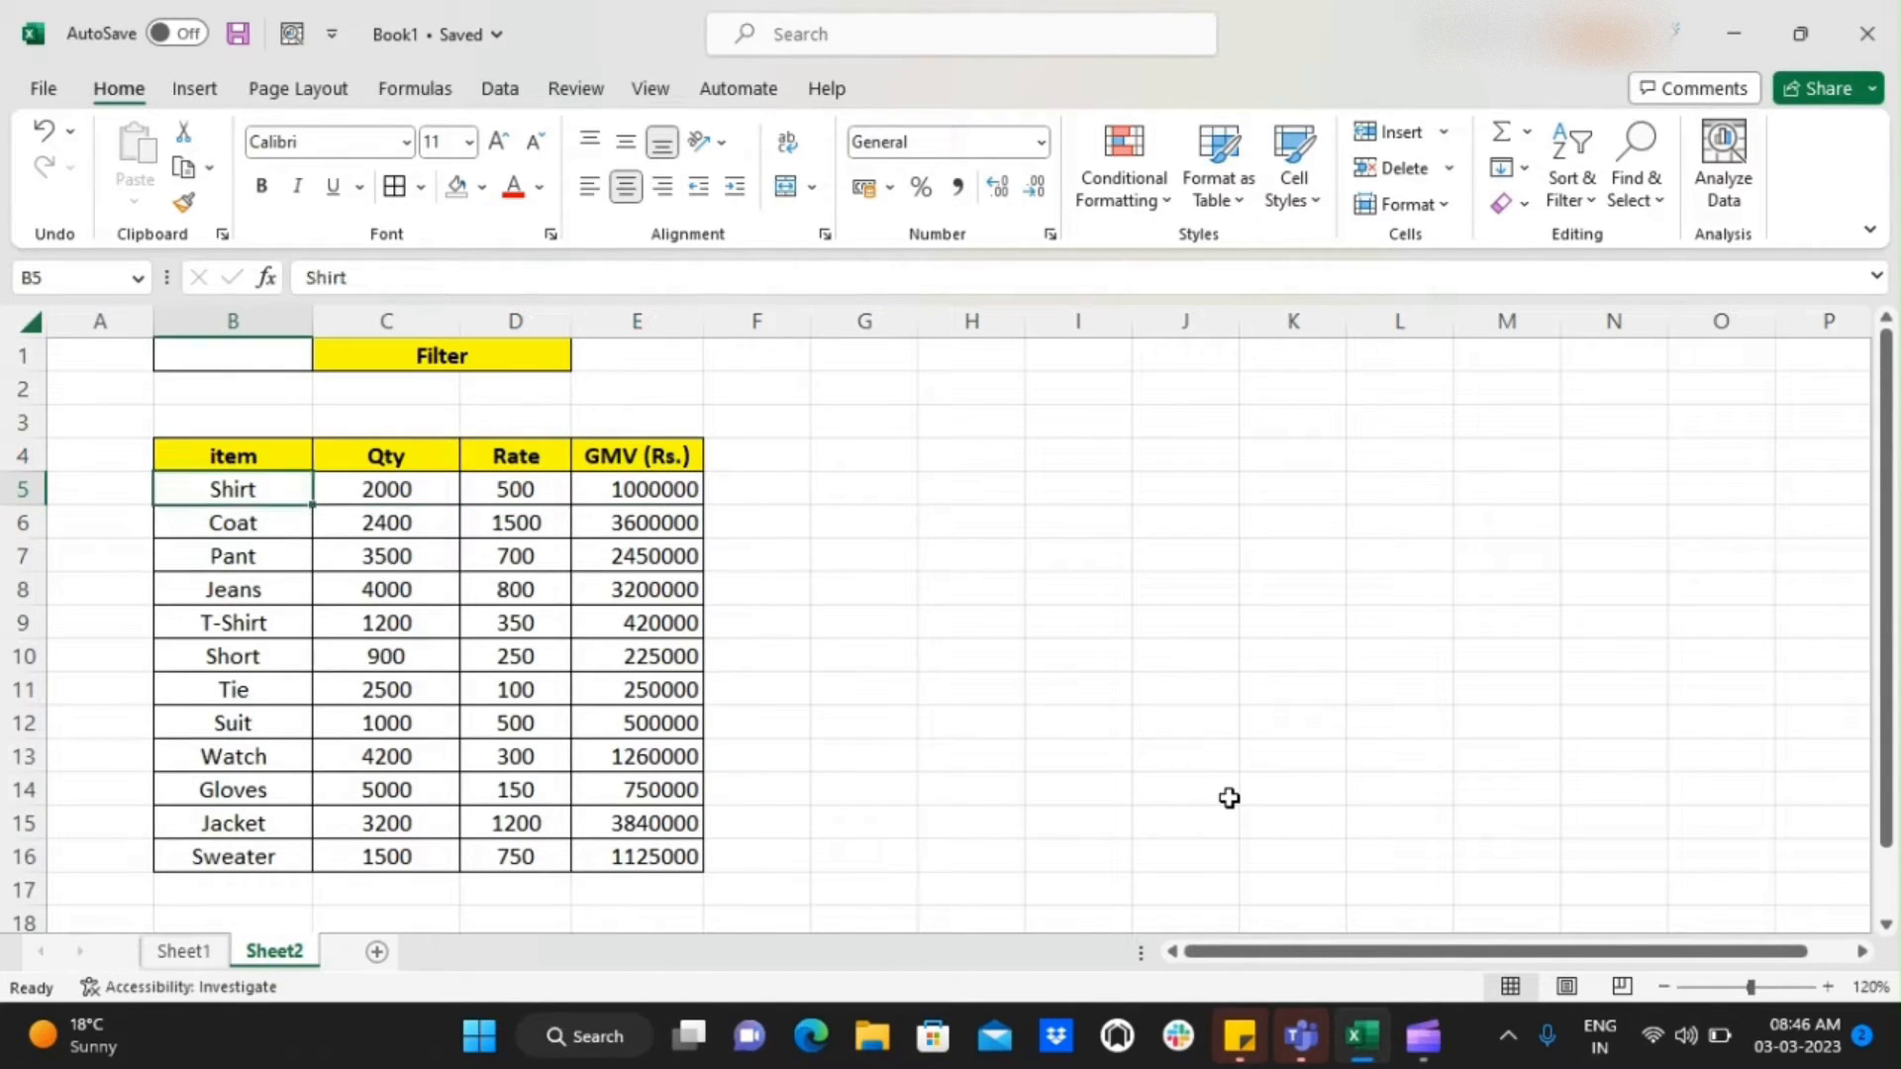
Look through the item column from its header down to T-Shirt
key("Up")
key("Up")
key("Up")
key("Up")
key("Down")
key("Down")
key("Down")
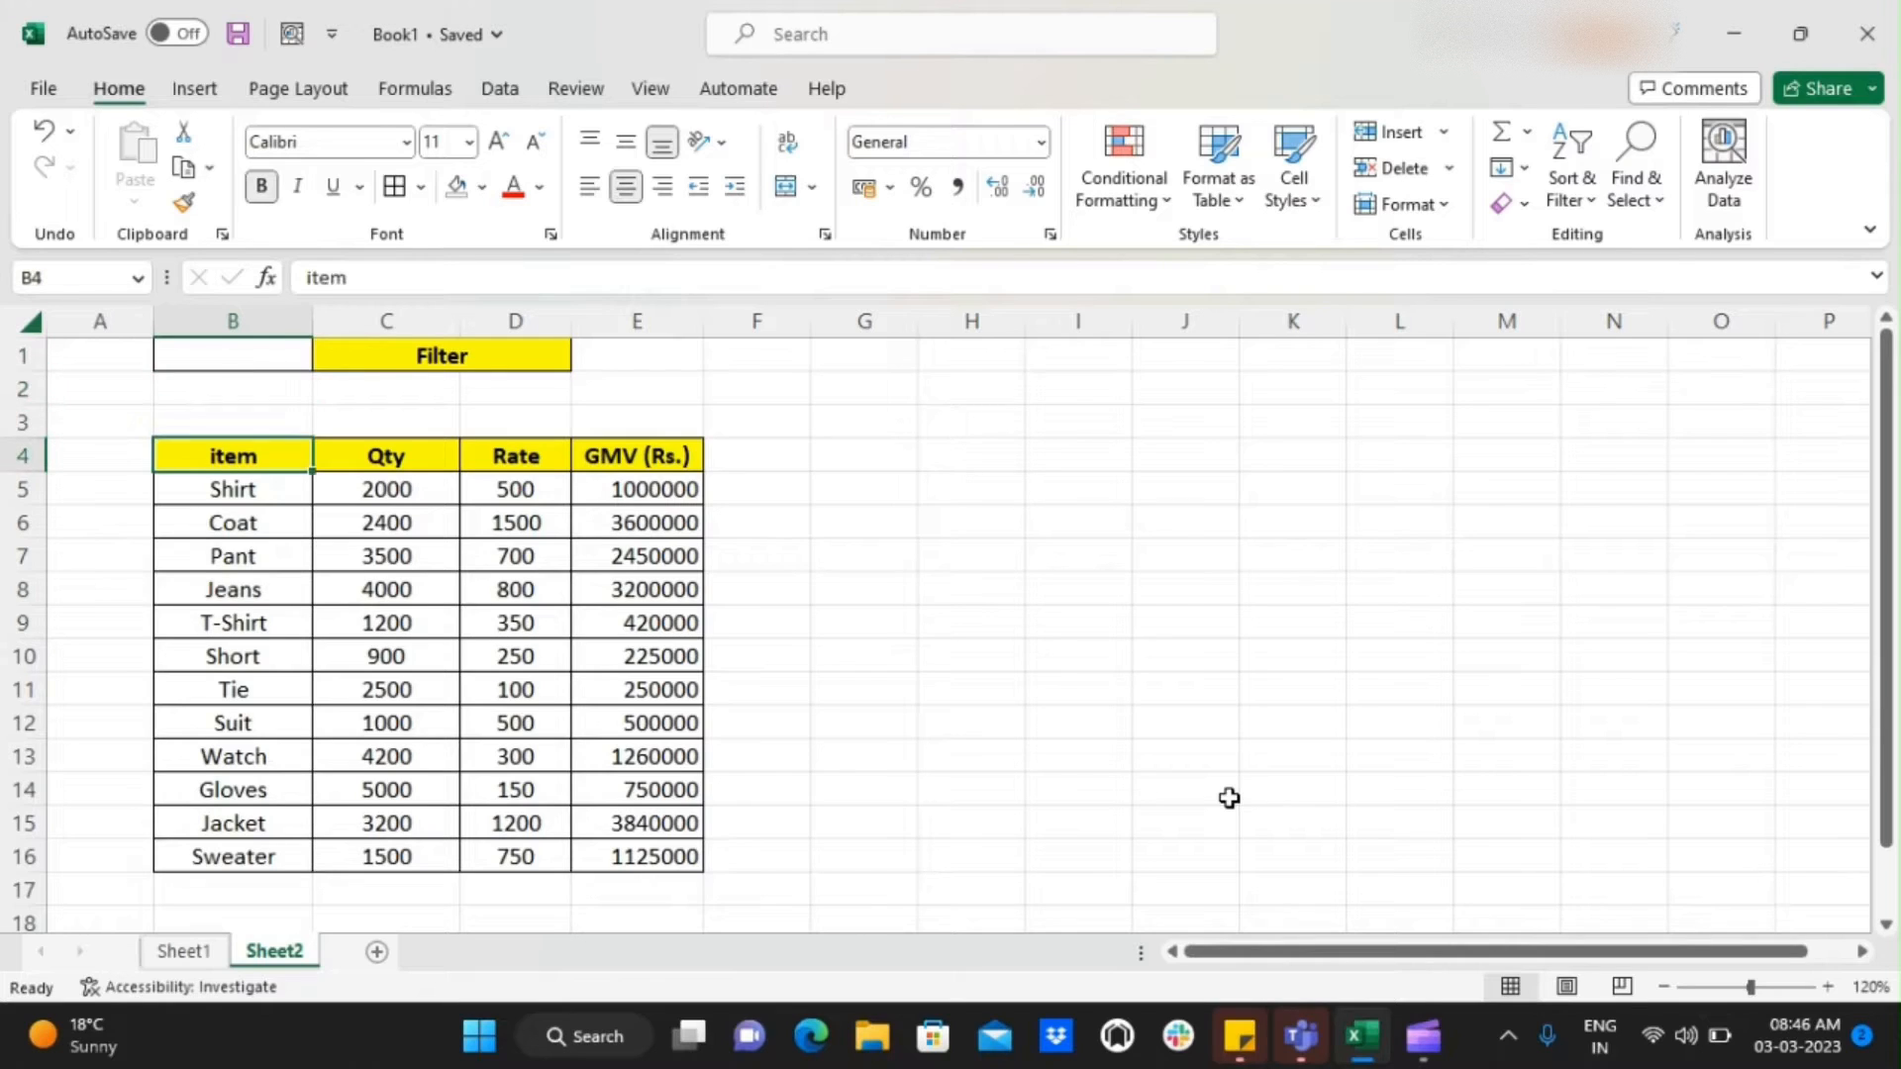
key("Right")
key("Right")
key("Left")
key("Left")
key("Down")
key("Down")
key("Down")
key("Down")
key("Down")
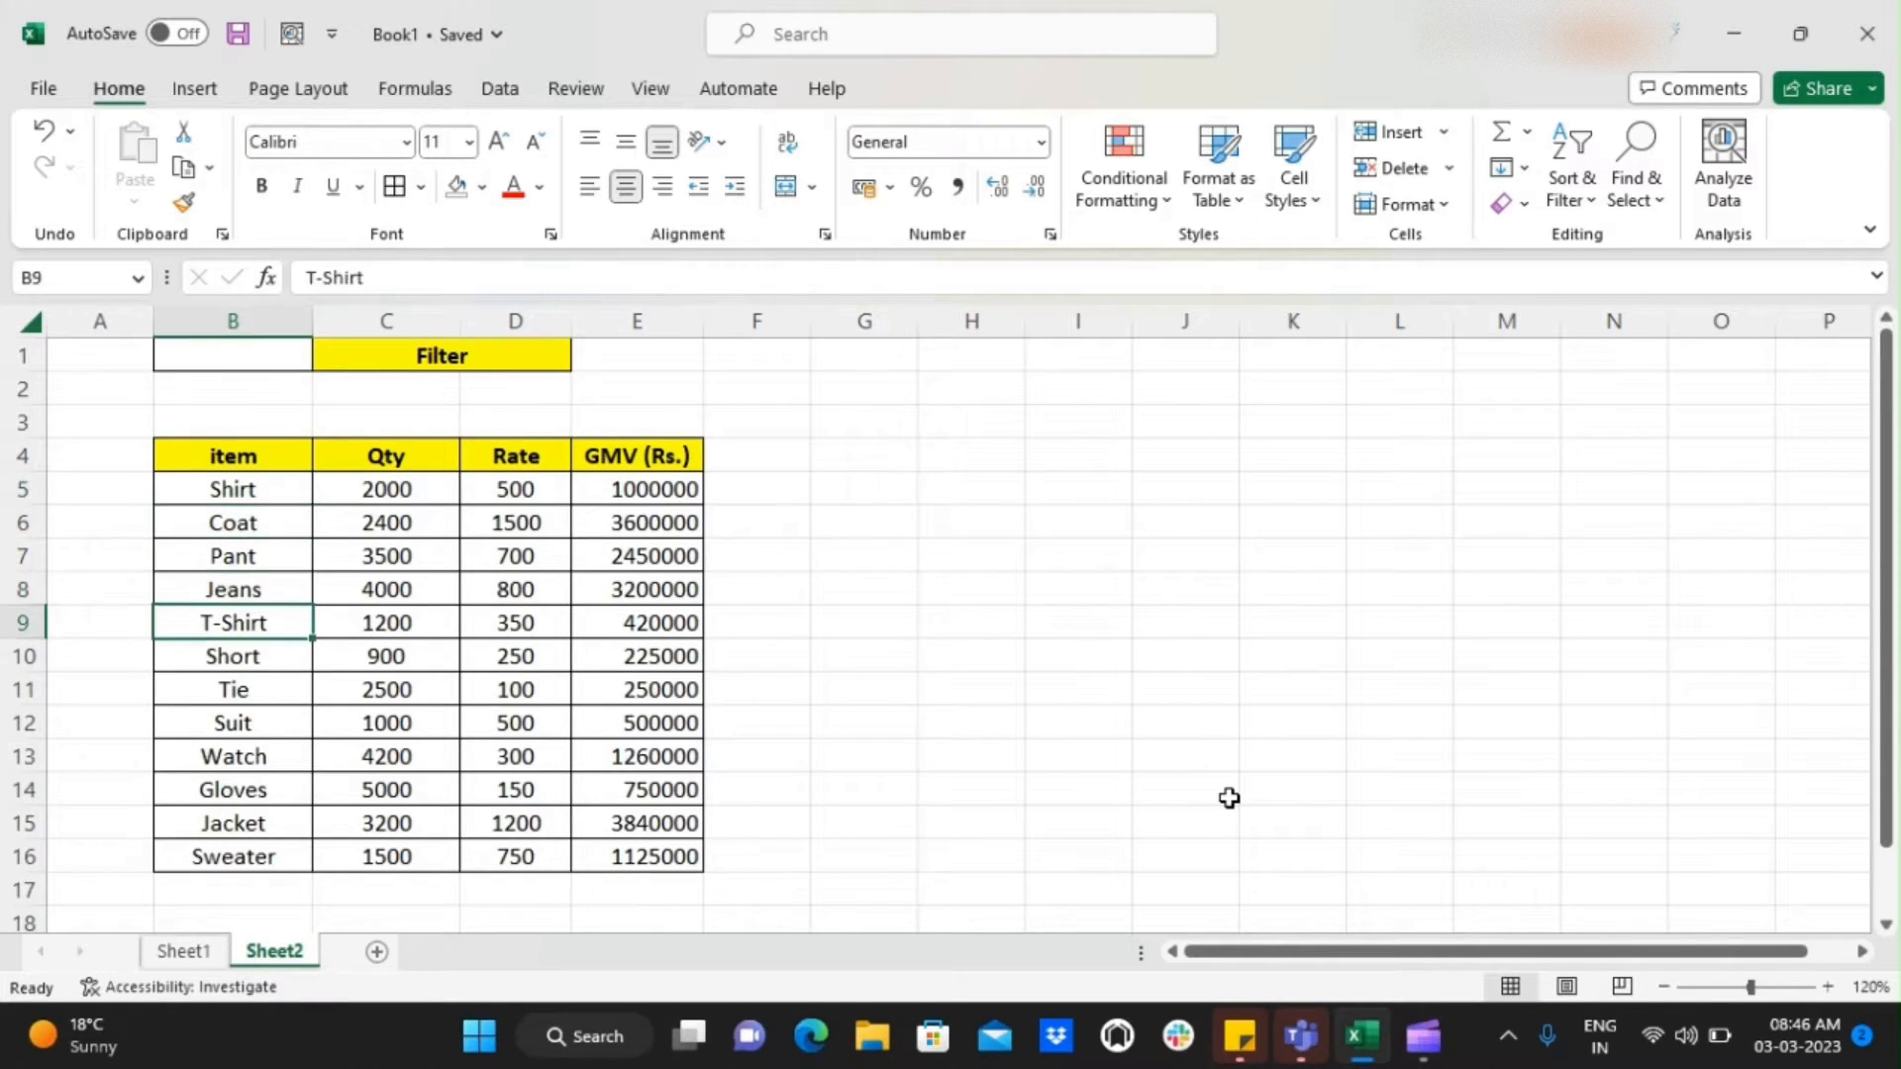
Select the whole data table including its header row and turn on Filter for it
key("ctrl+Up")
key("ctrl+shift+Right")
key("ctrl+shift+Down")
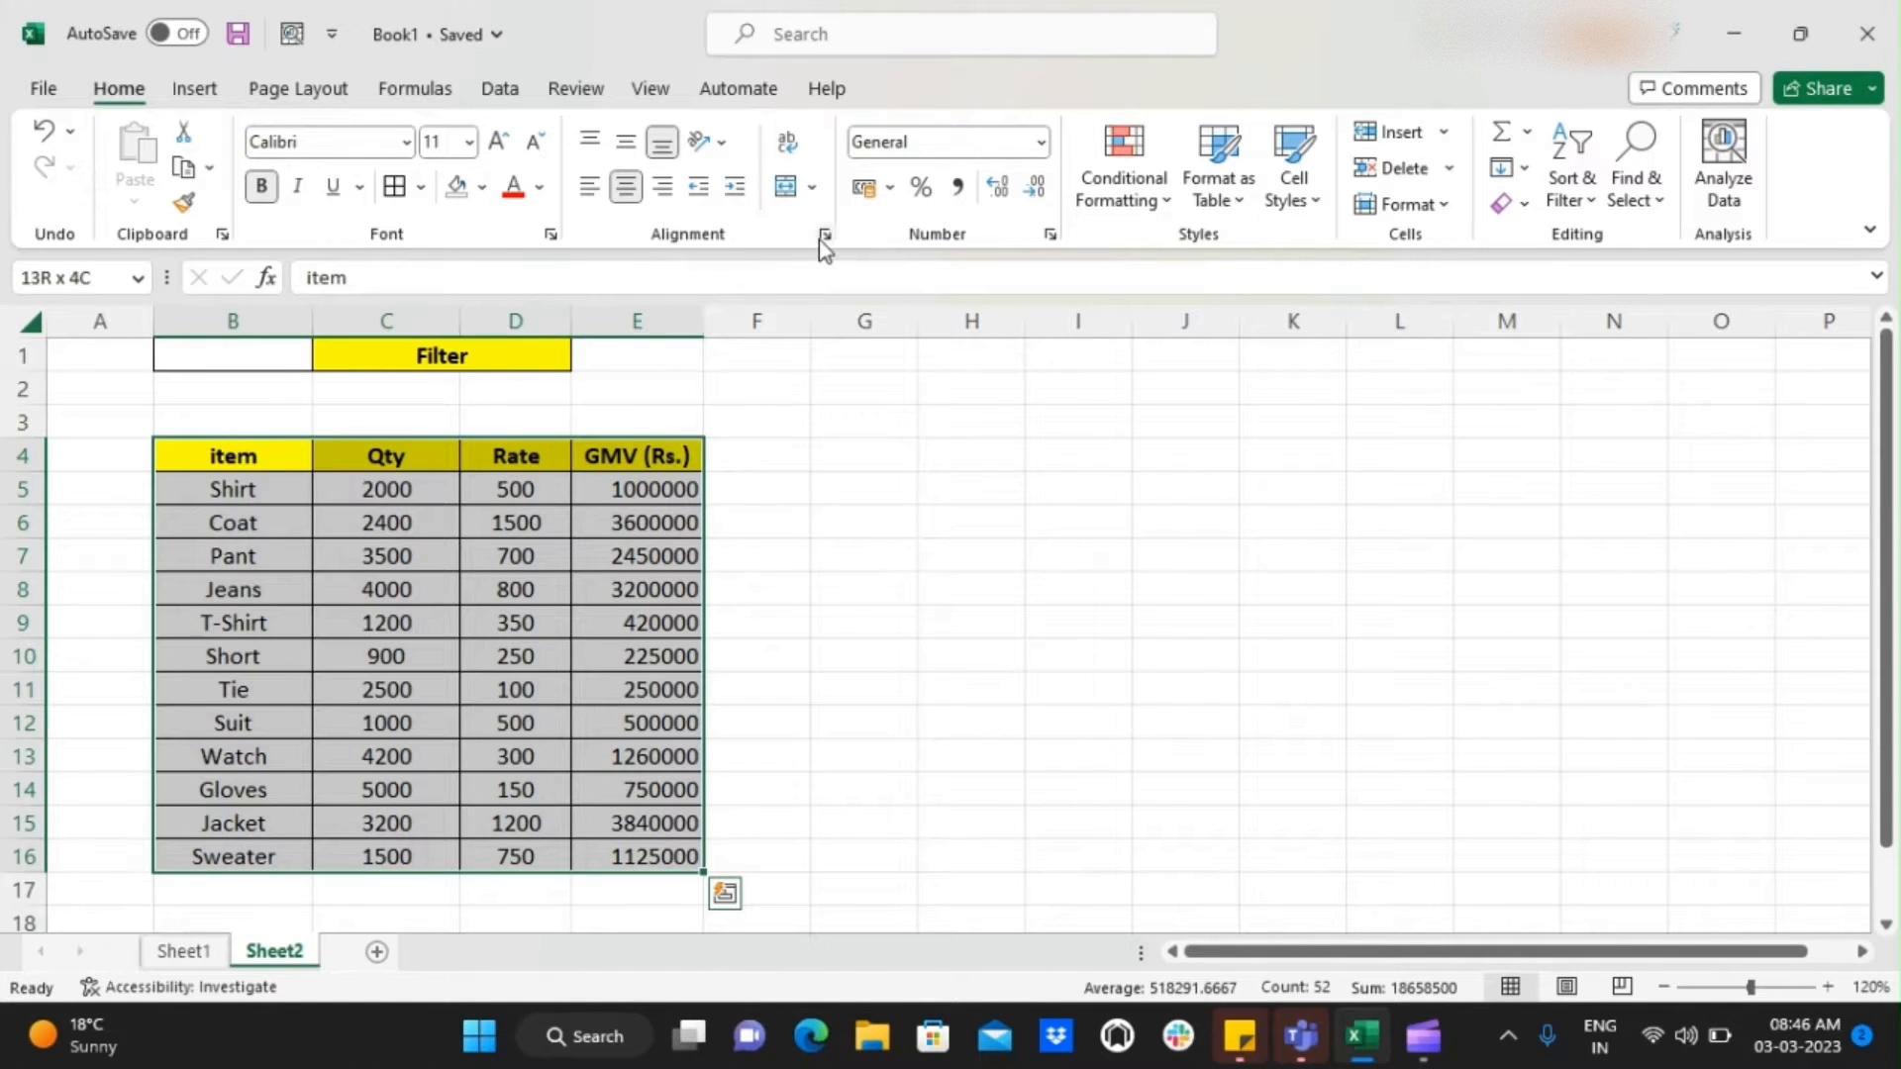
left_click(1567, 203)
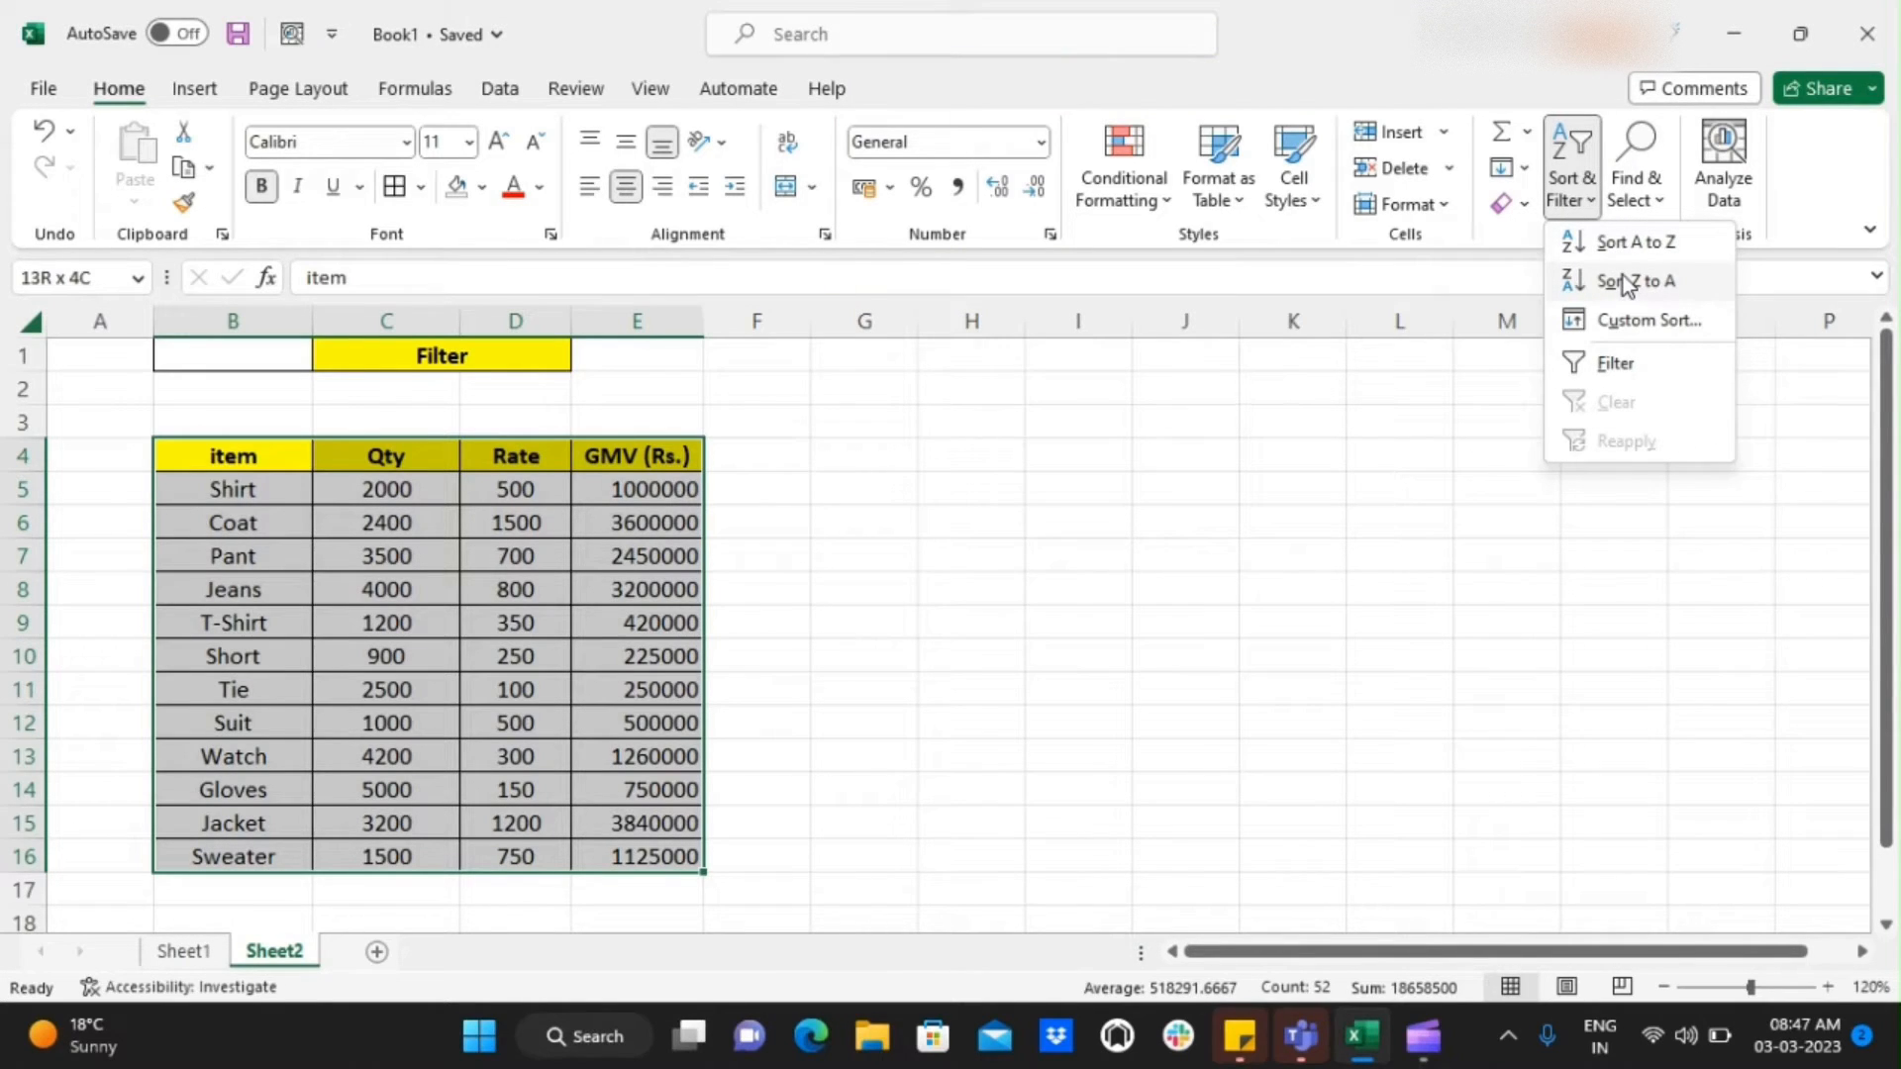
left_click(1630, 364)
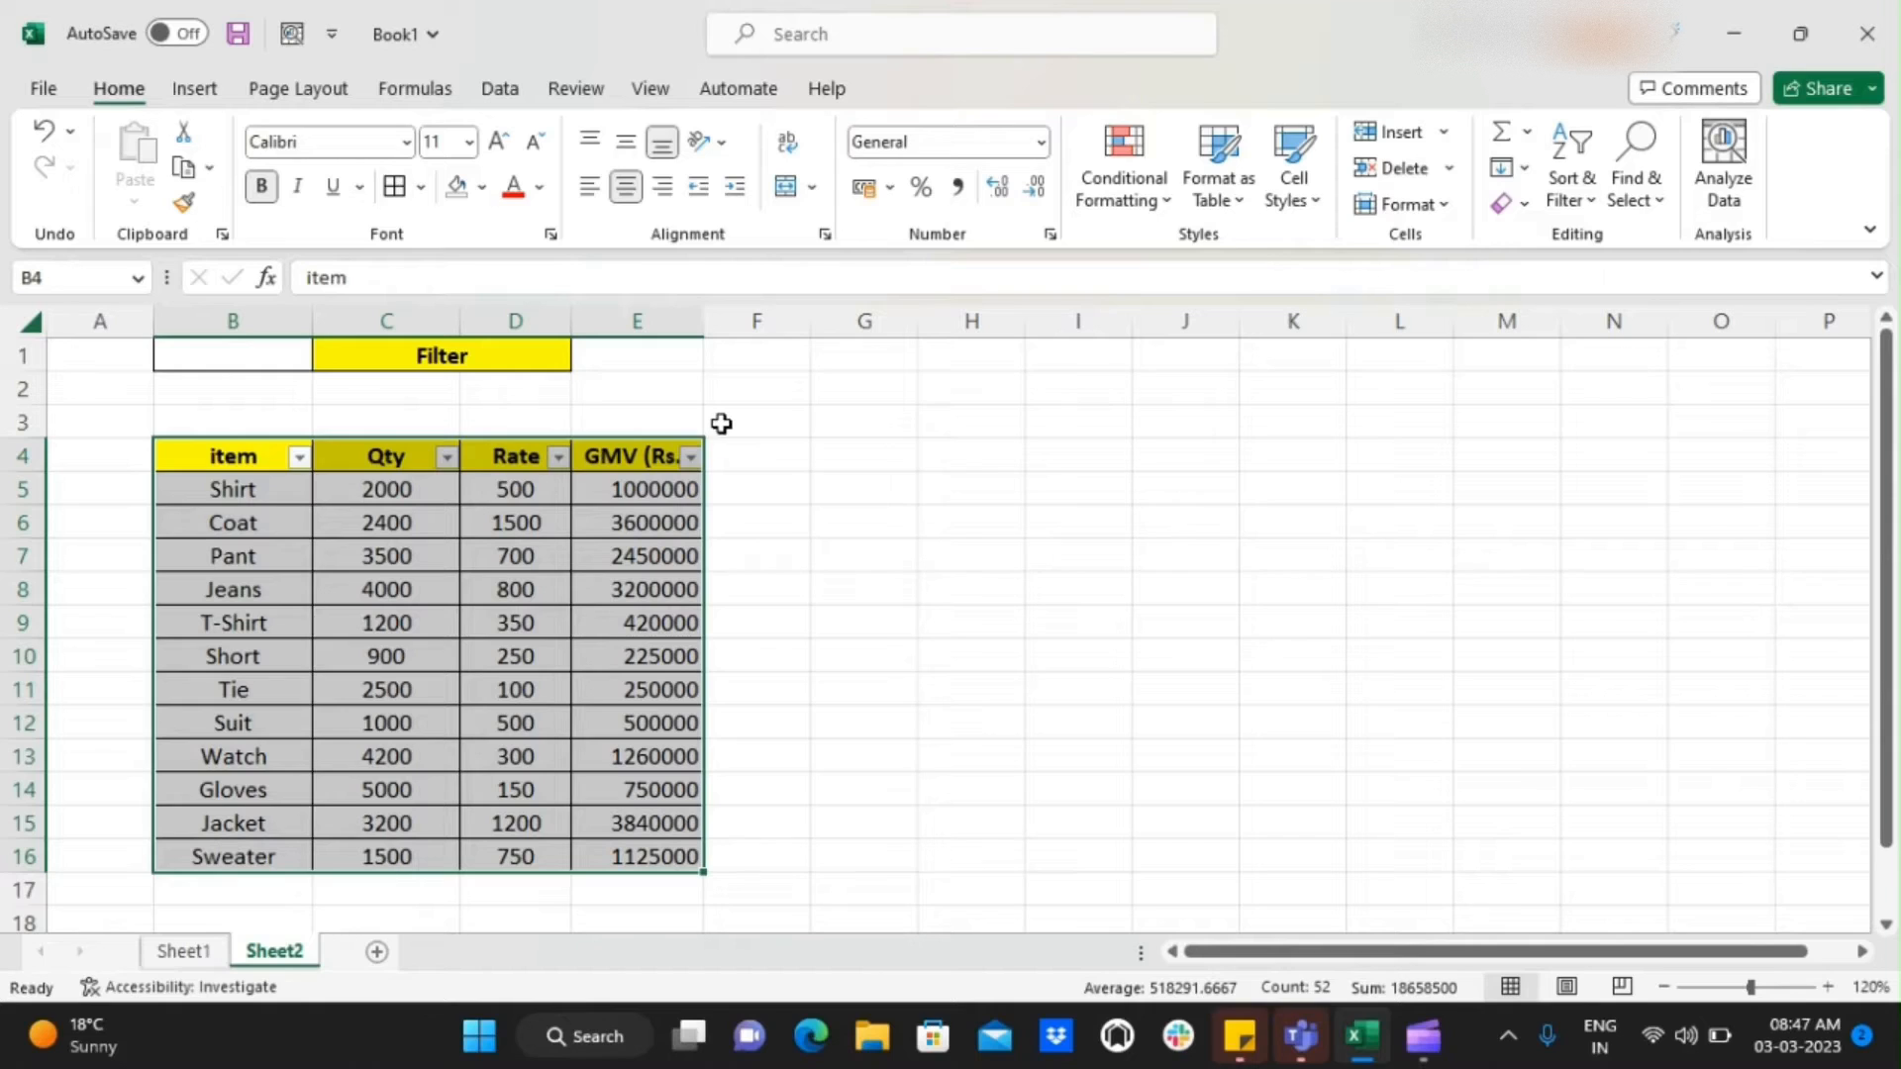
Check the filter controls on the item, Qty, Rate and GMV (Rs.) headers
left_click(270, 457)
key("Right")
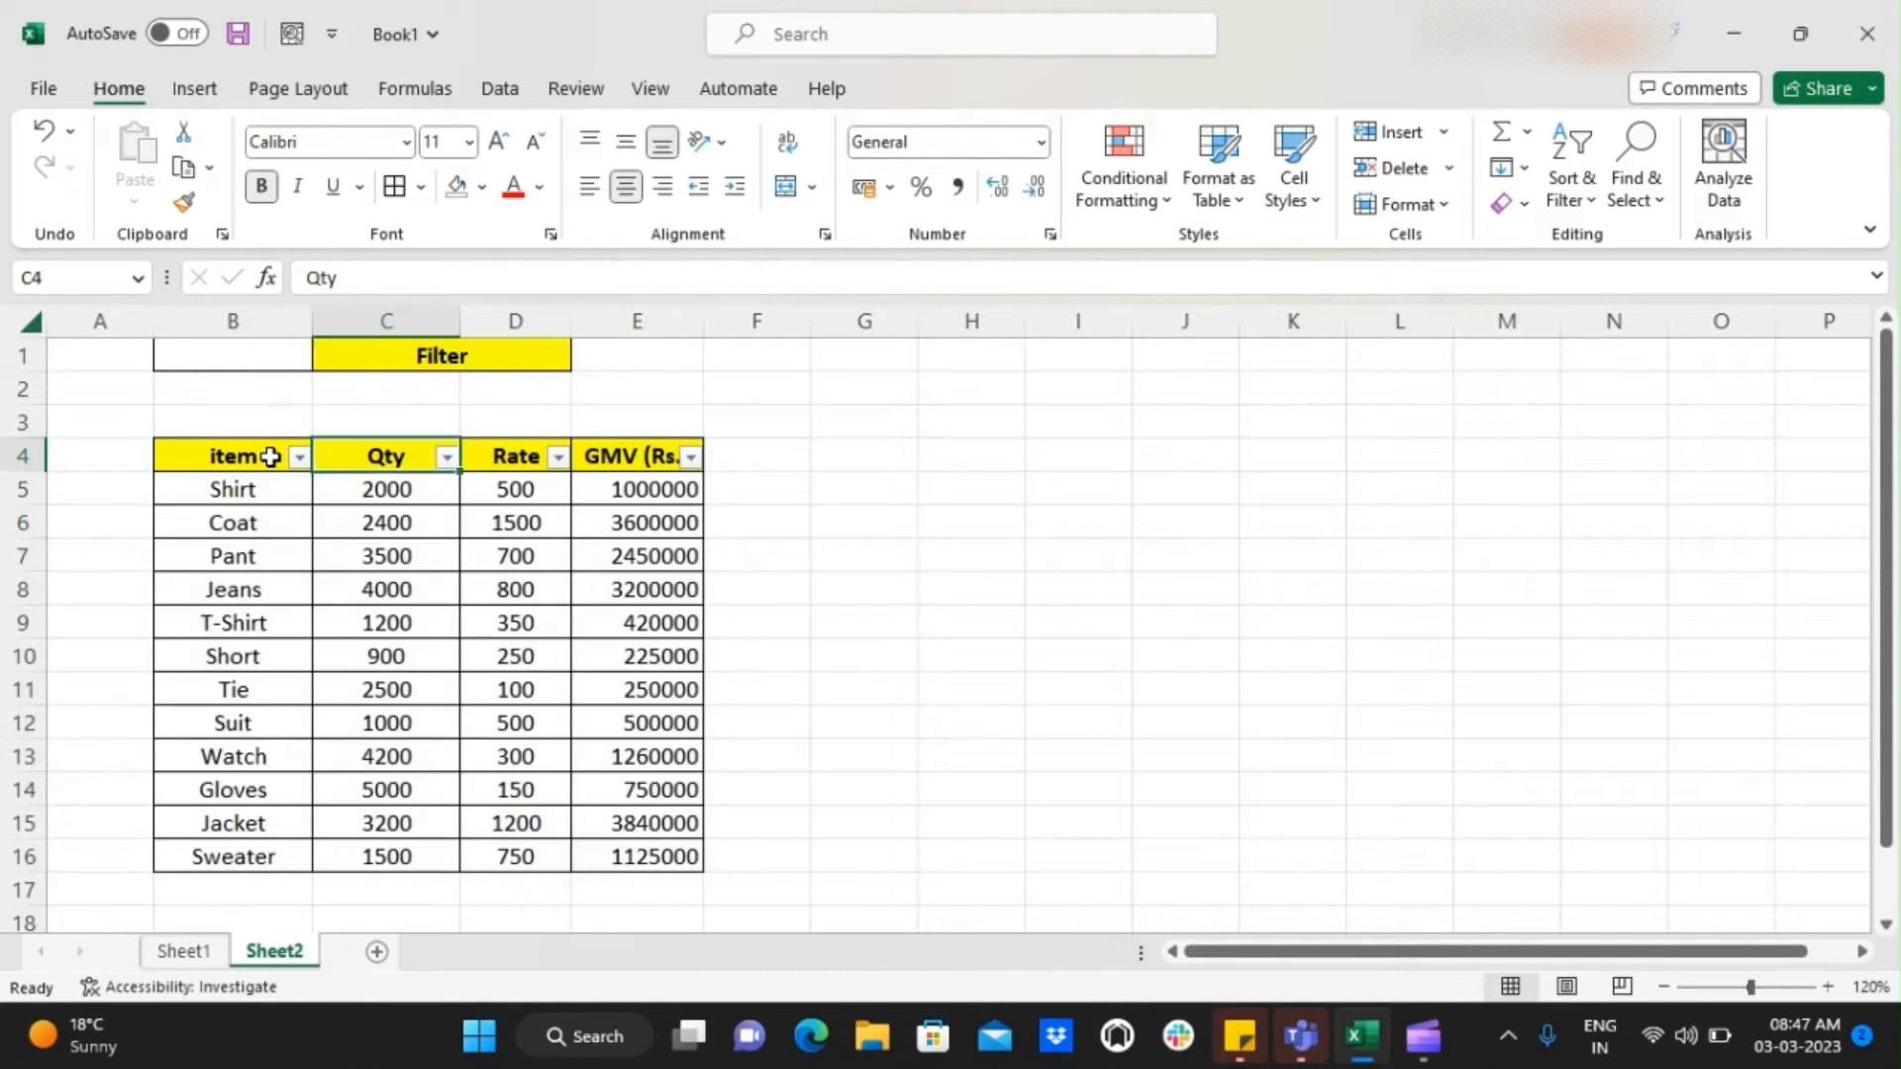
key("Right")
key("Right")
key("Left")
key("Left")
key("Left")
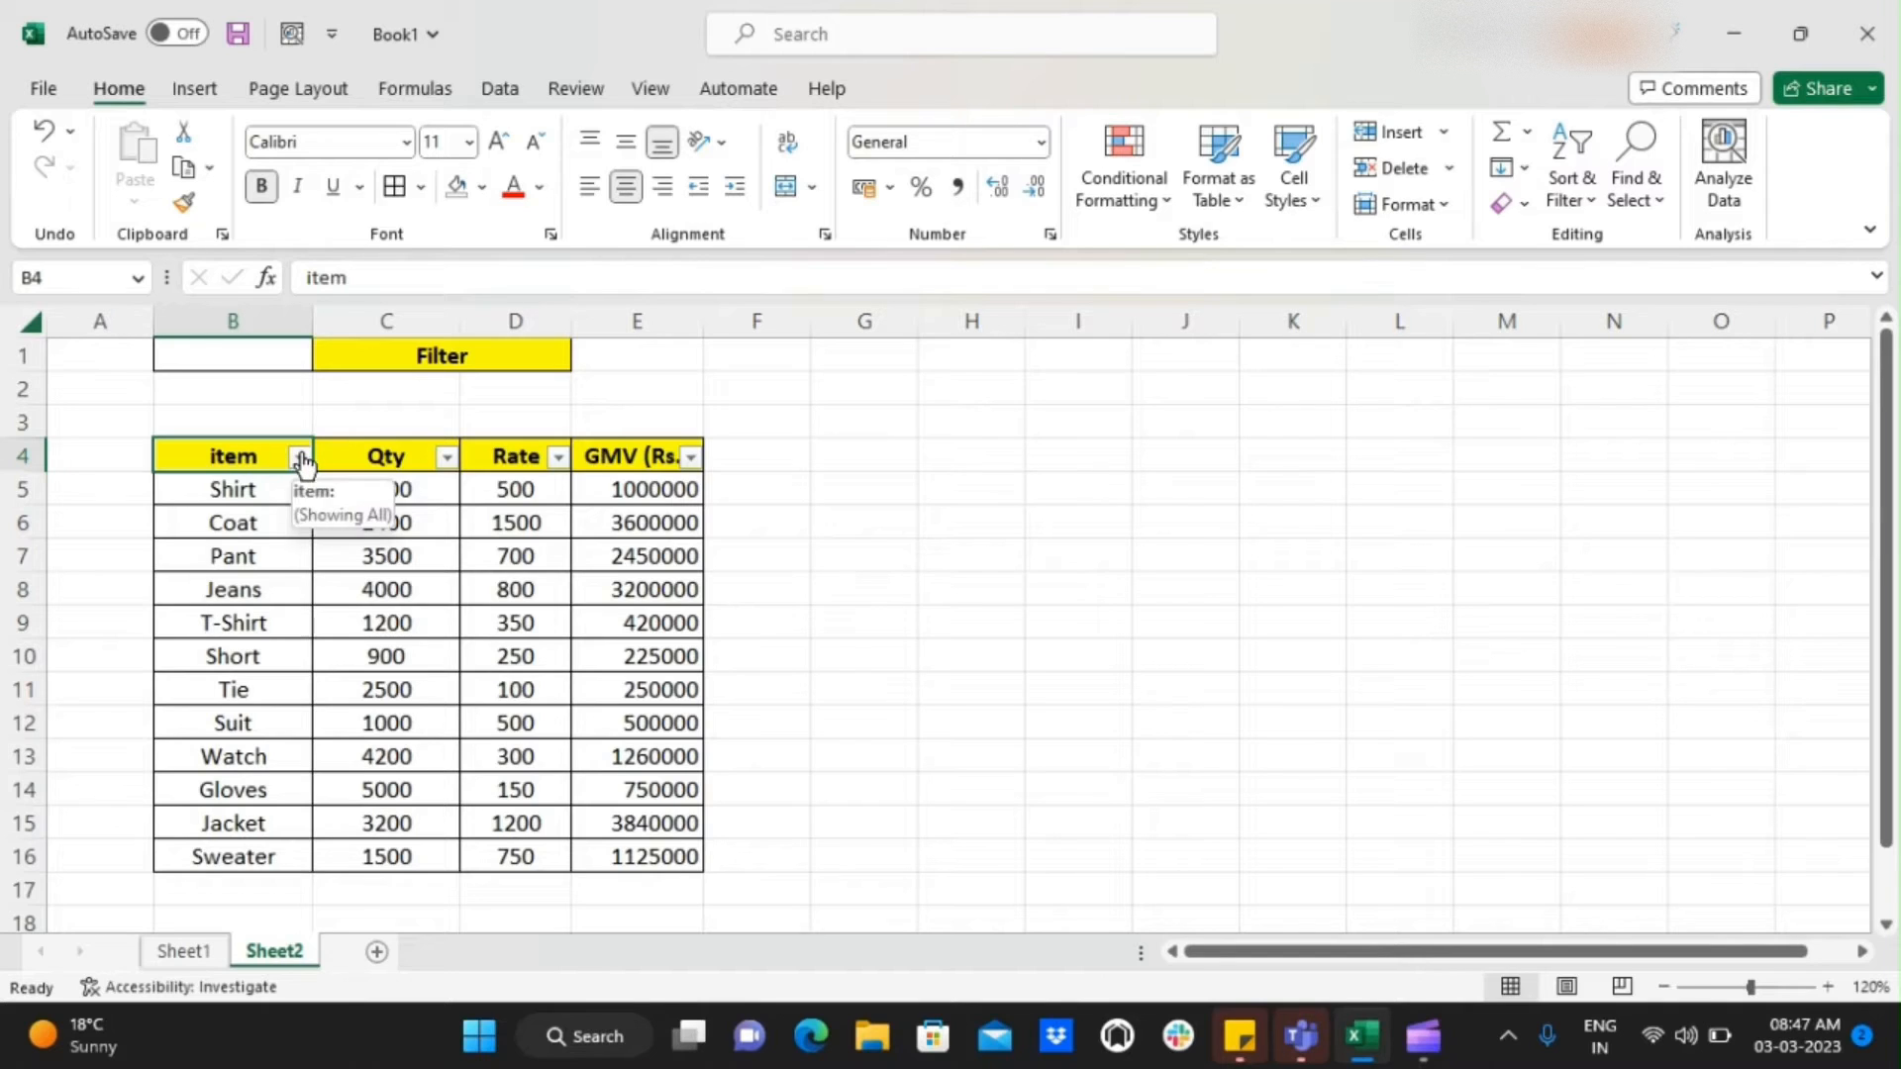
Filter the item column to show only Jacket
left_click(300, 456)
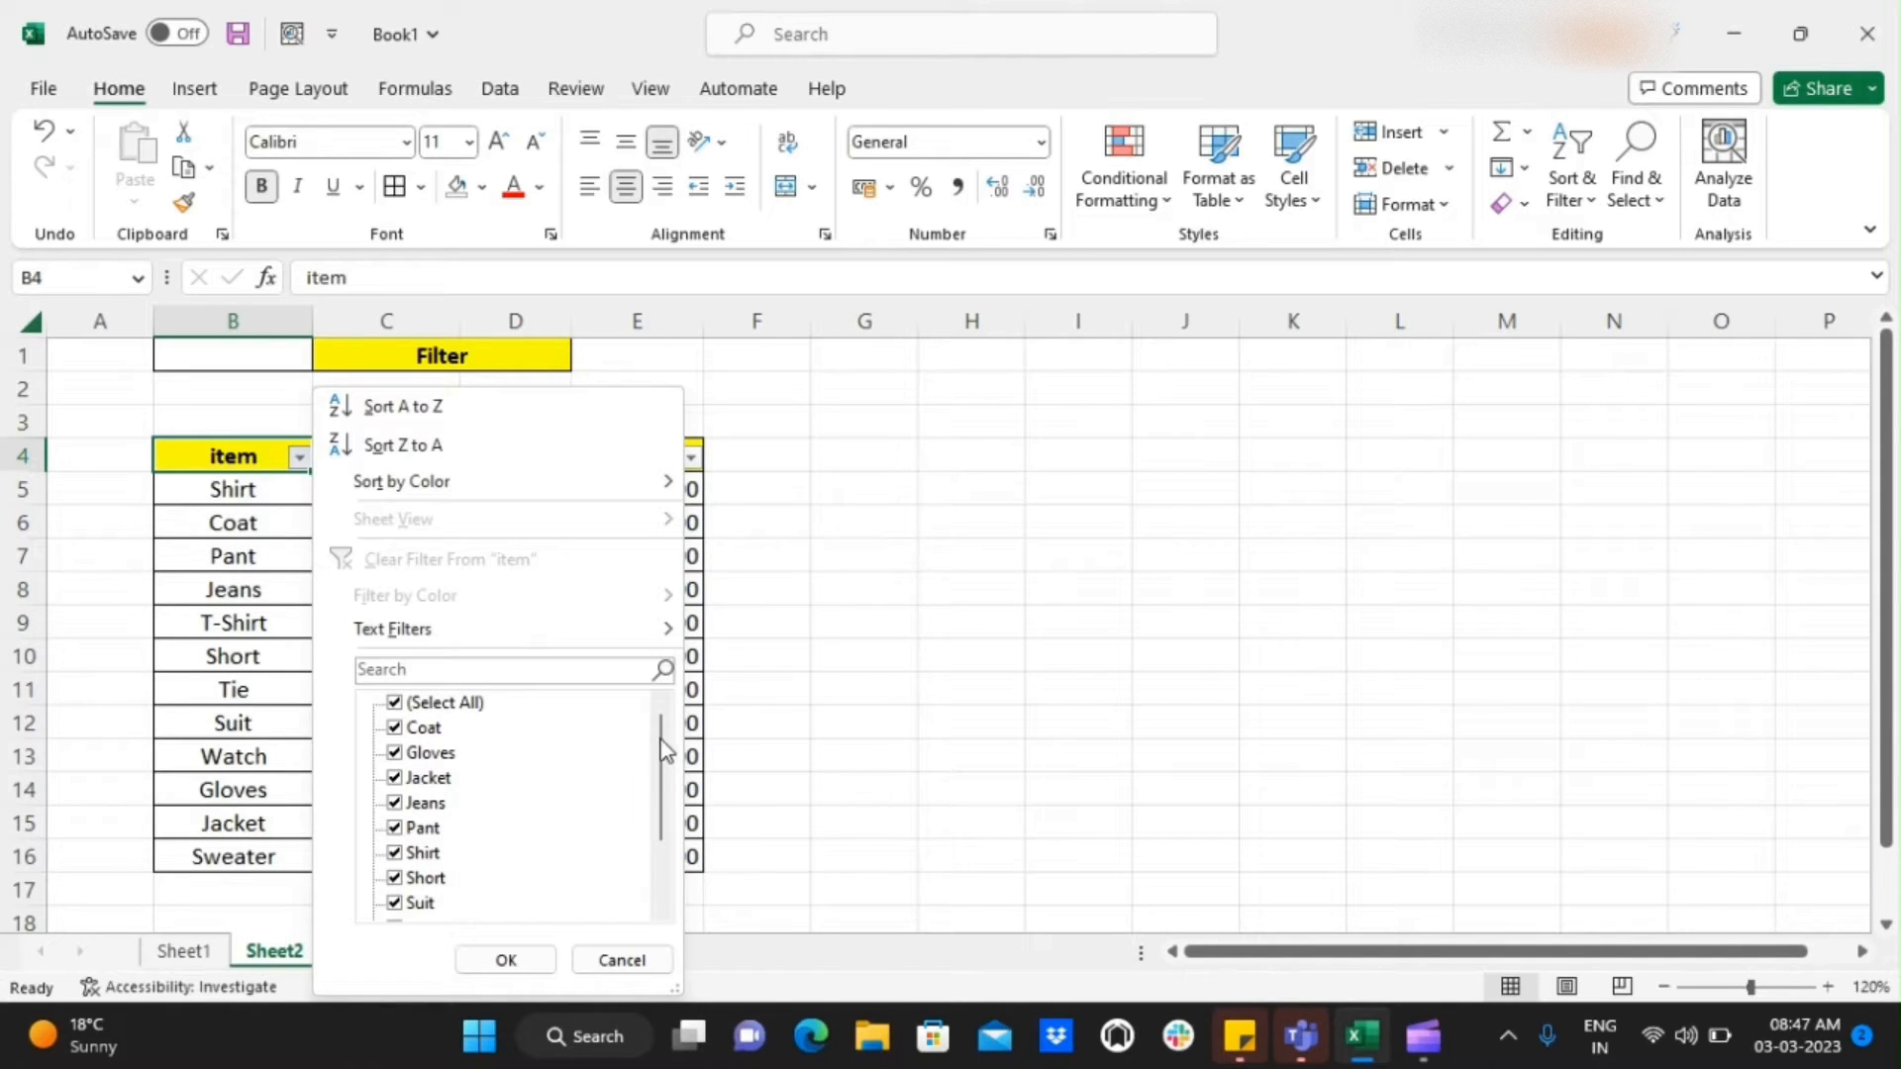
left_click_drag(666, 751, 669, 693)
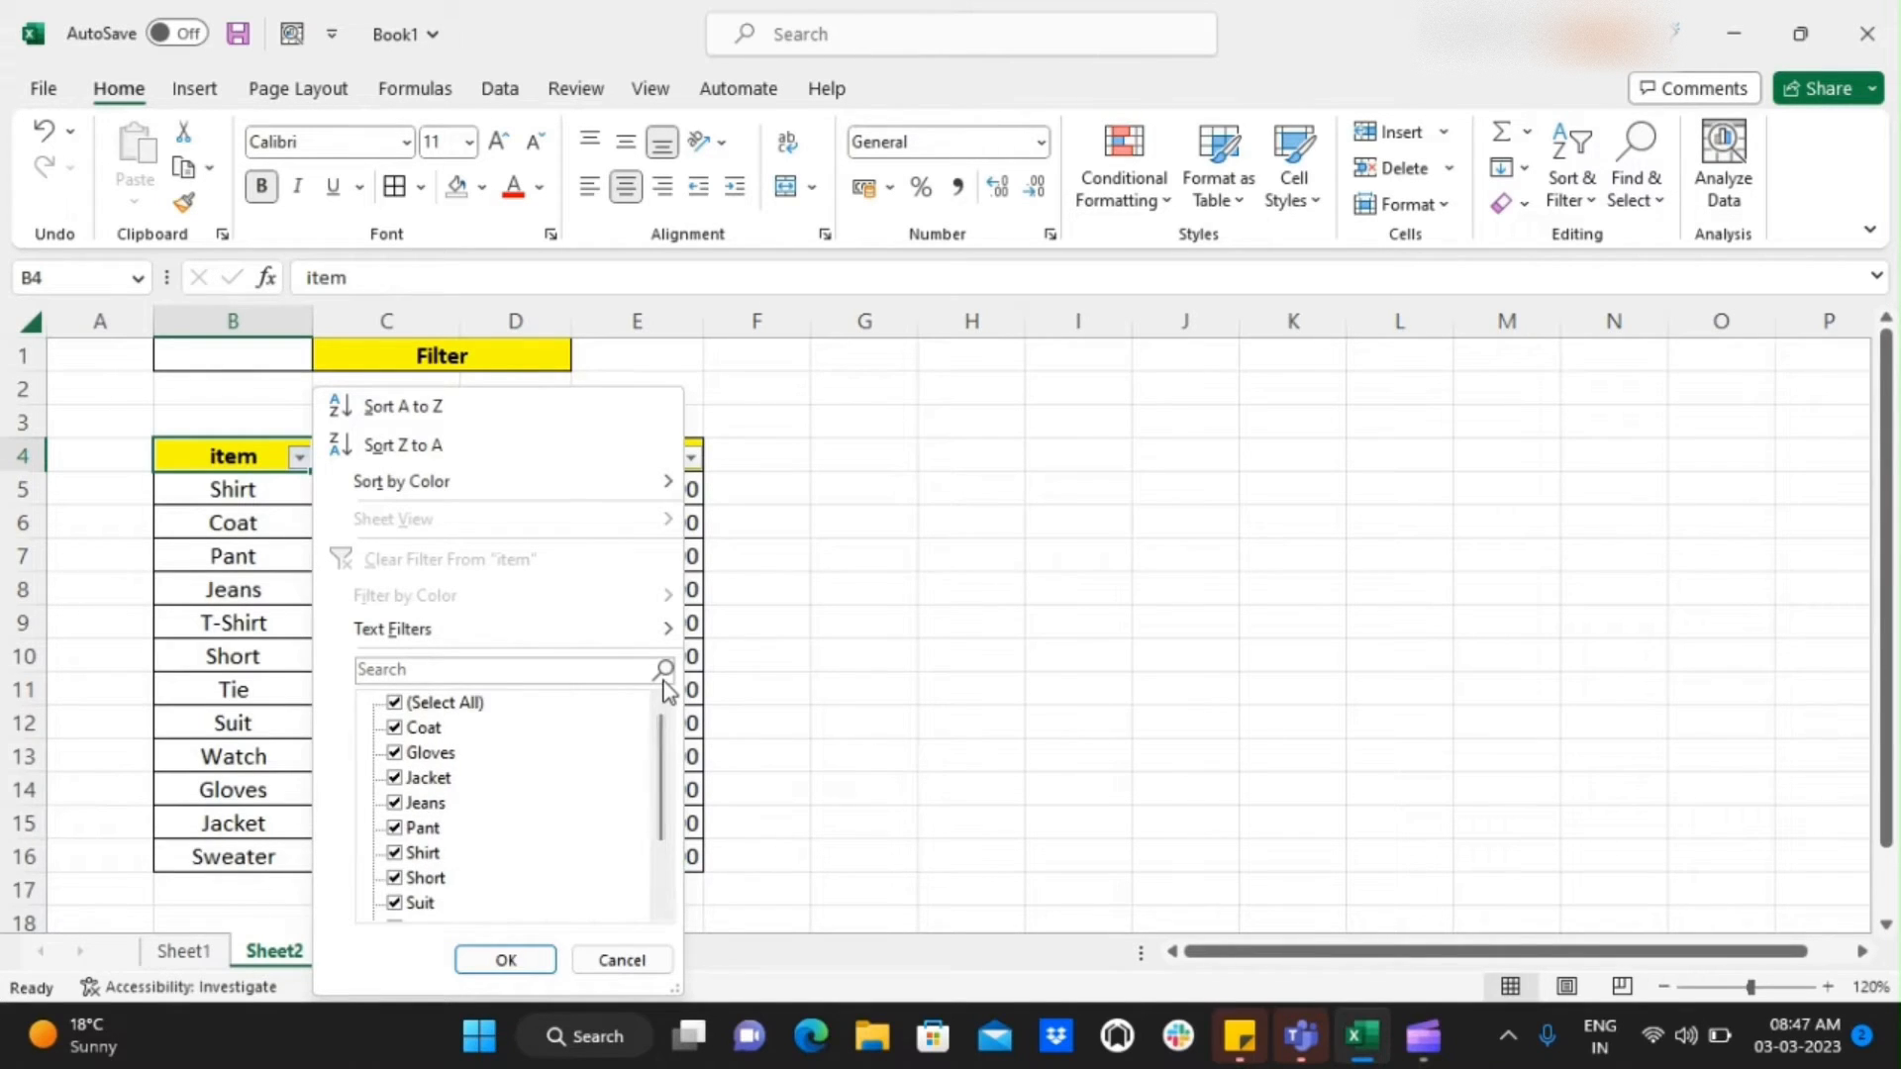
left_click(408, 707)
left_click(407, 708)
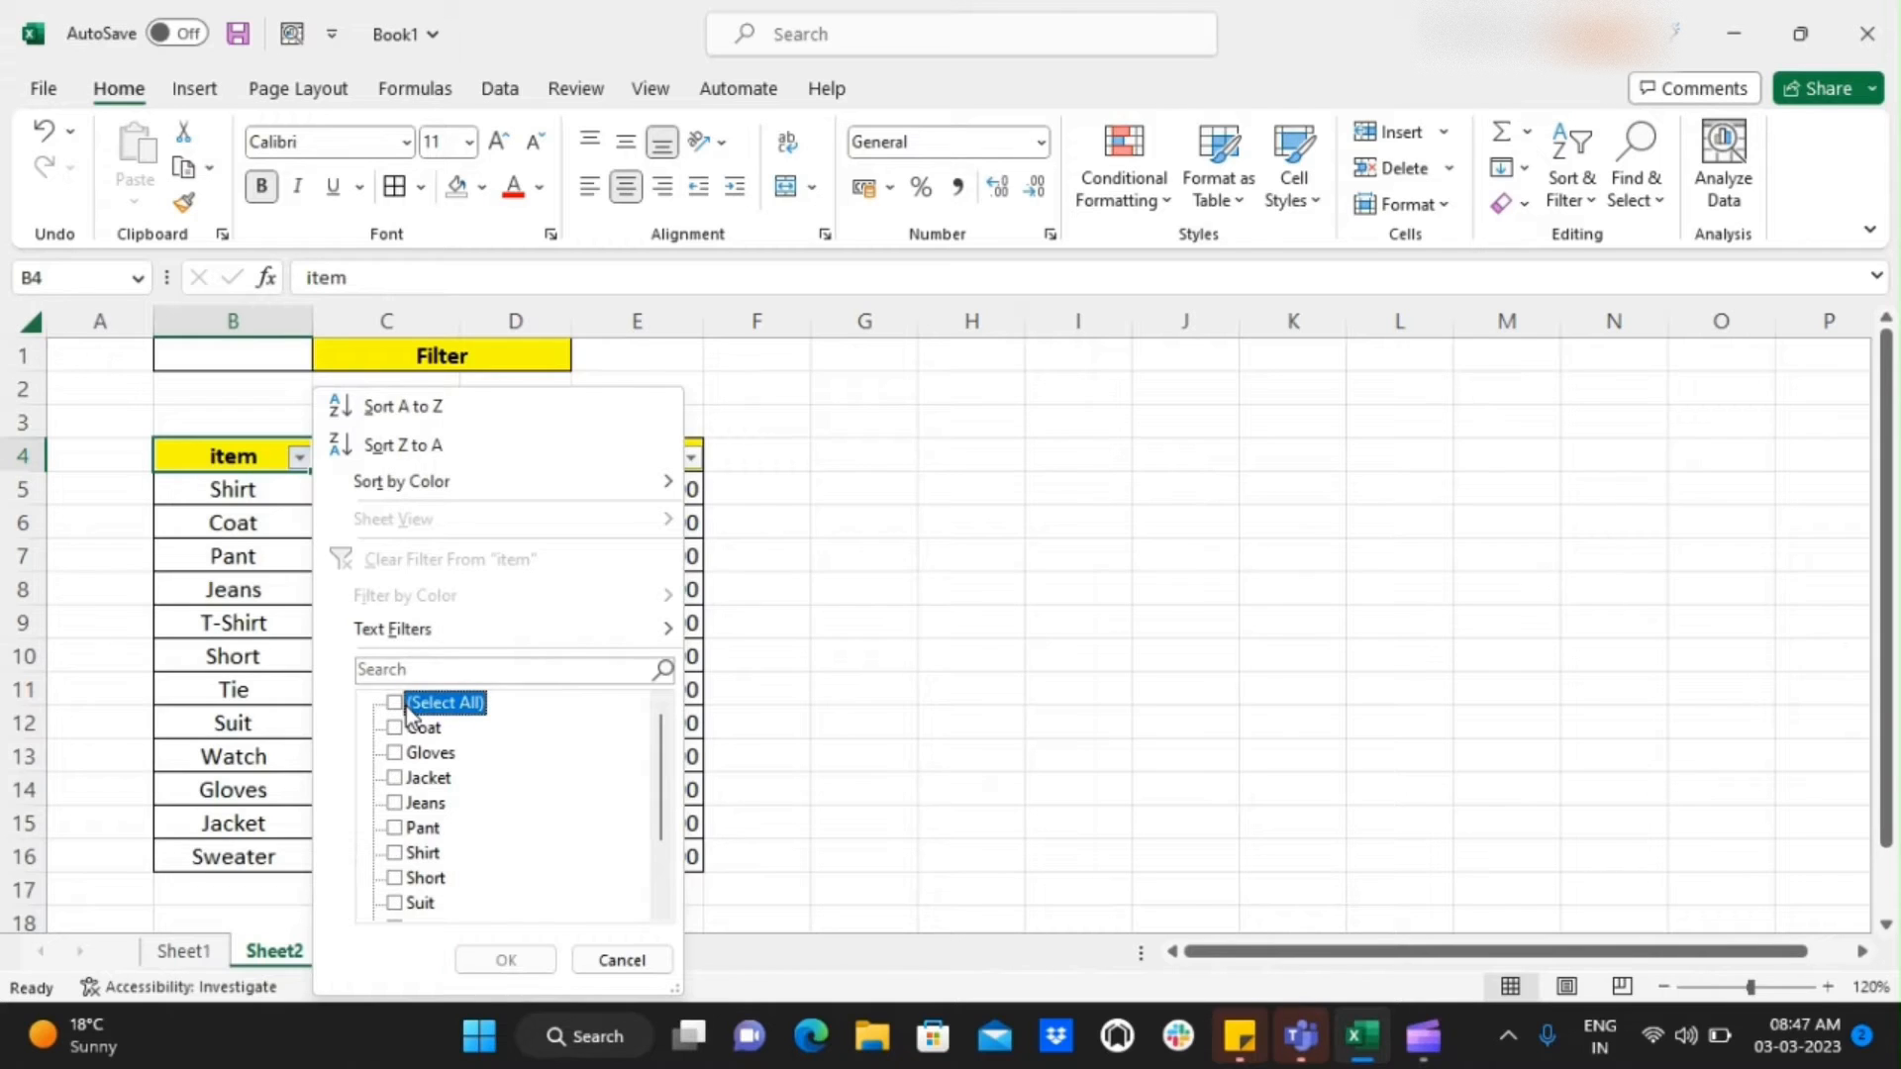
left_click(396, 779)
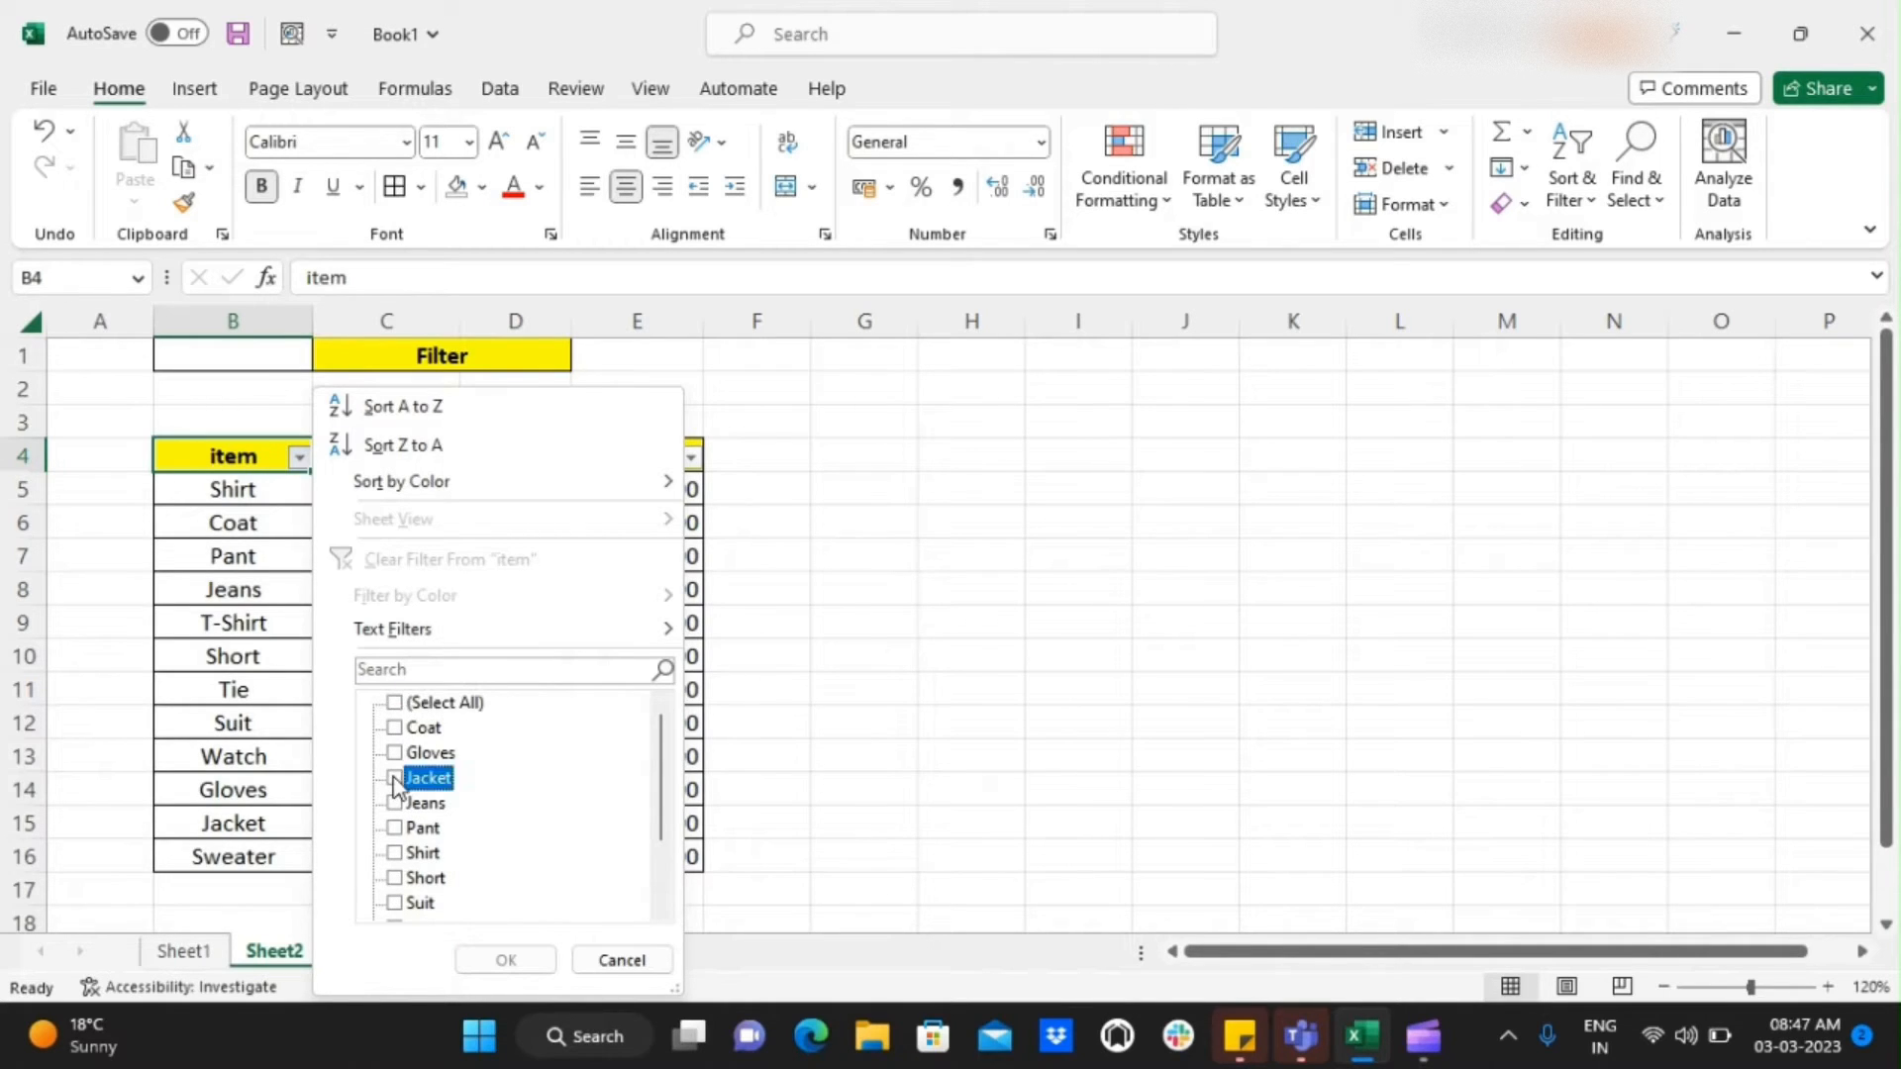
left_click(505, 958)
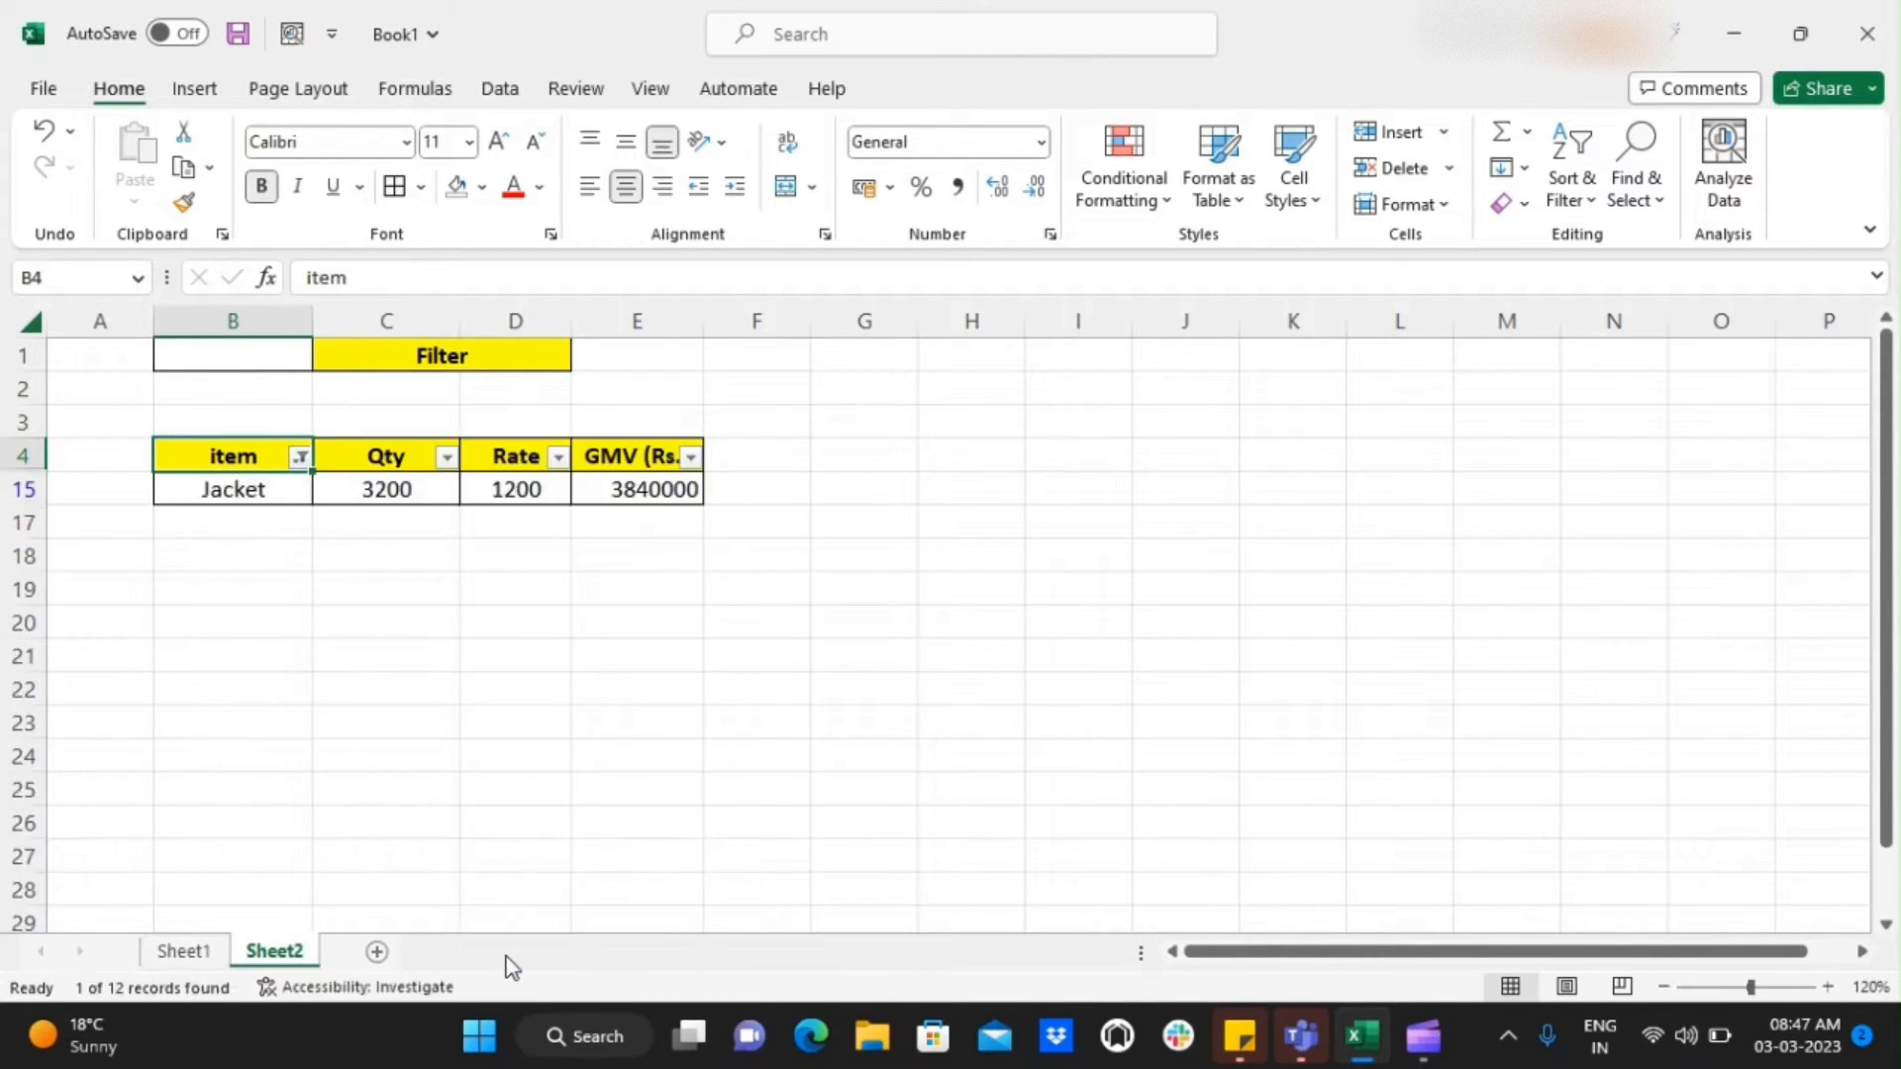
Review the quantity, rate and GMV of the filtered Jacket row
key("Up")
key("Right")
key("Down")
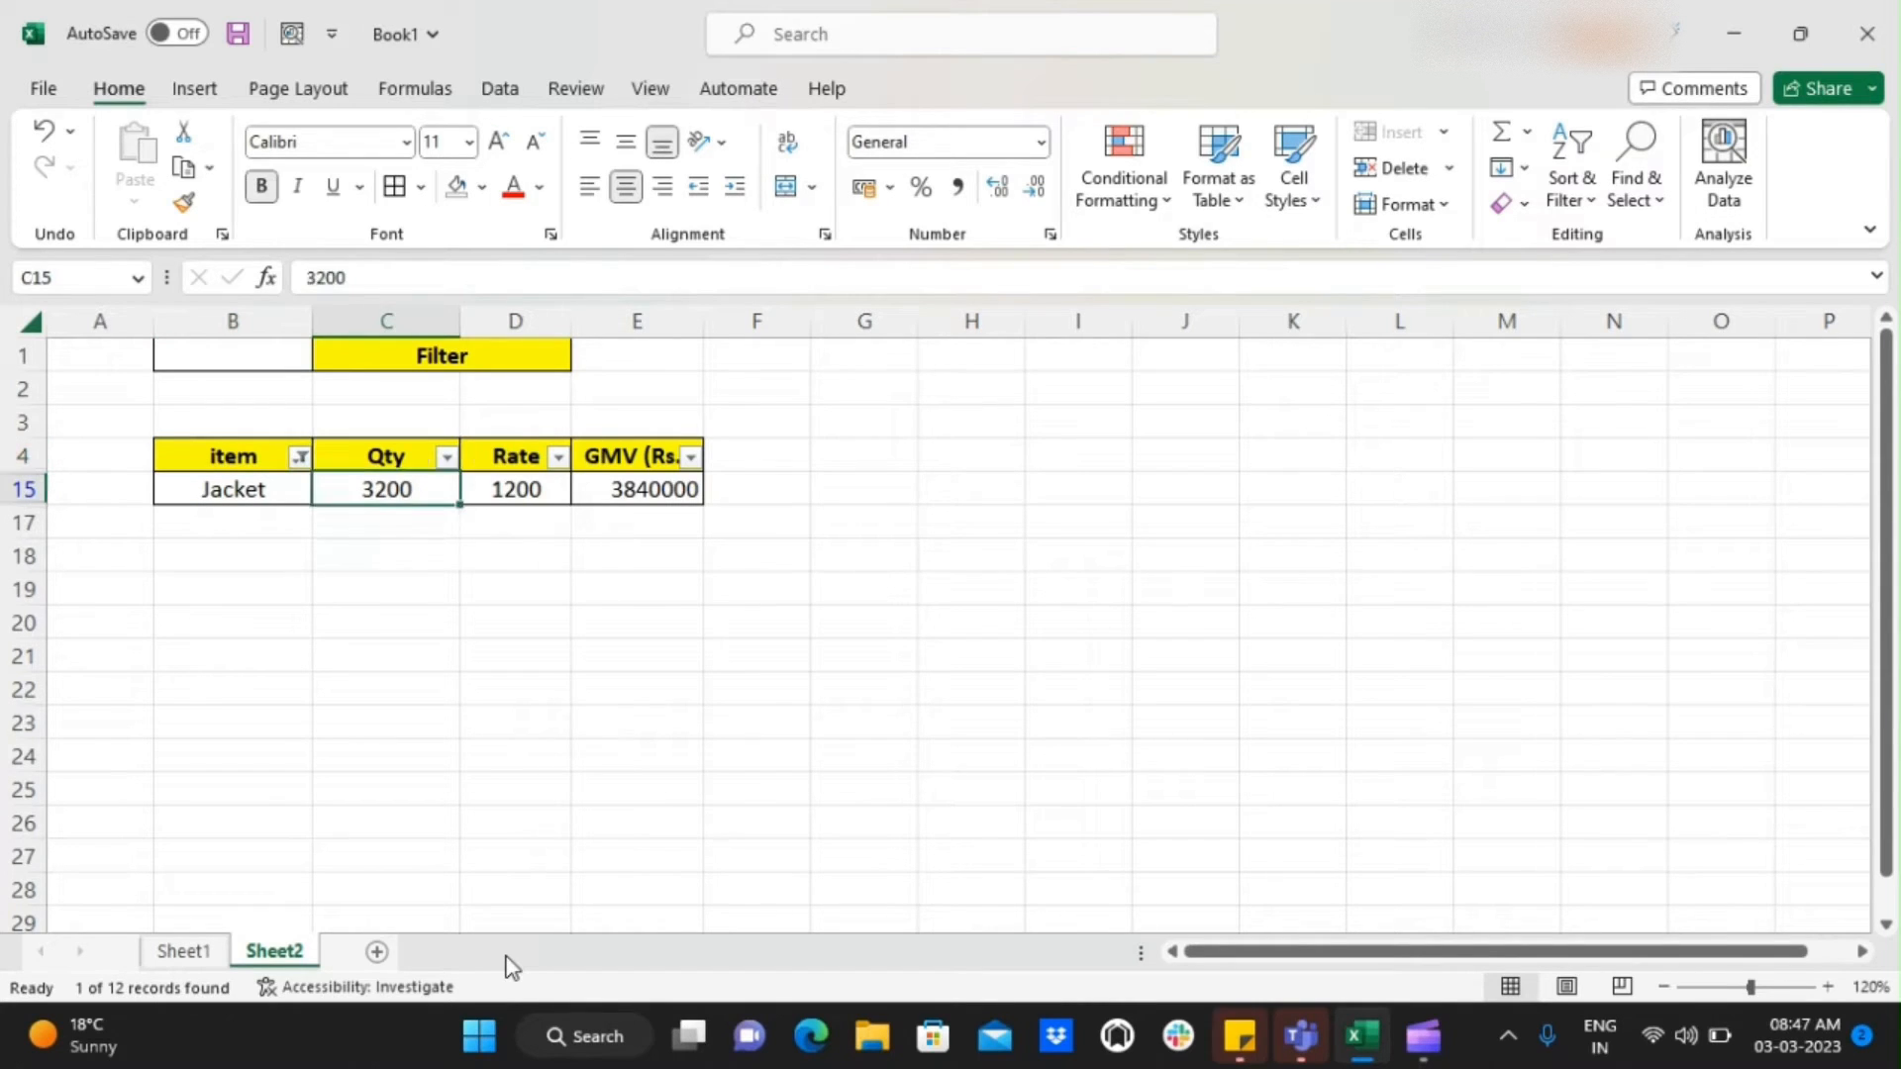
key("Right")
key("Left")
key("Left")
key("Right")
key("Right")
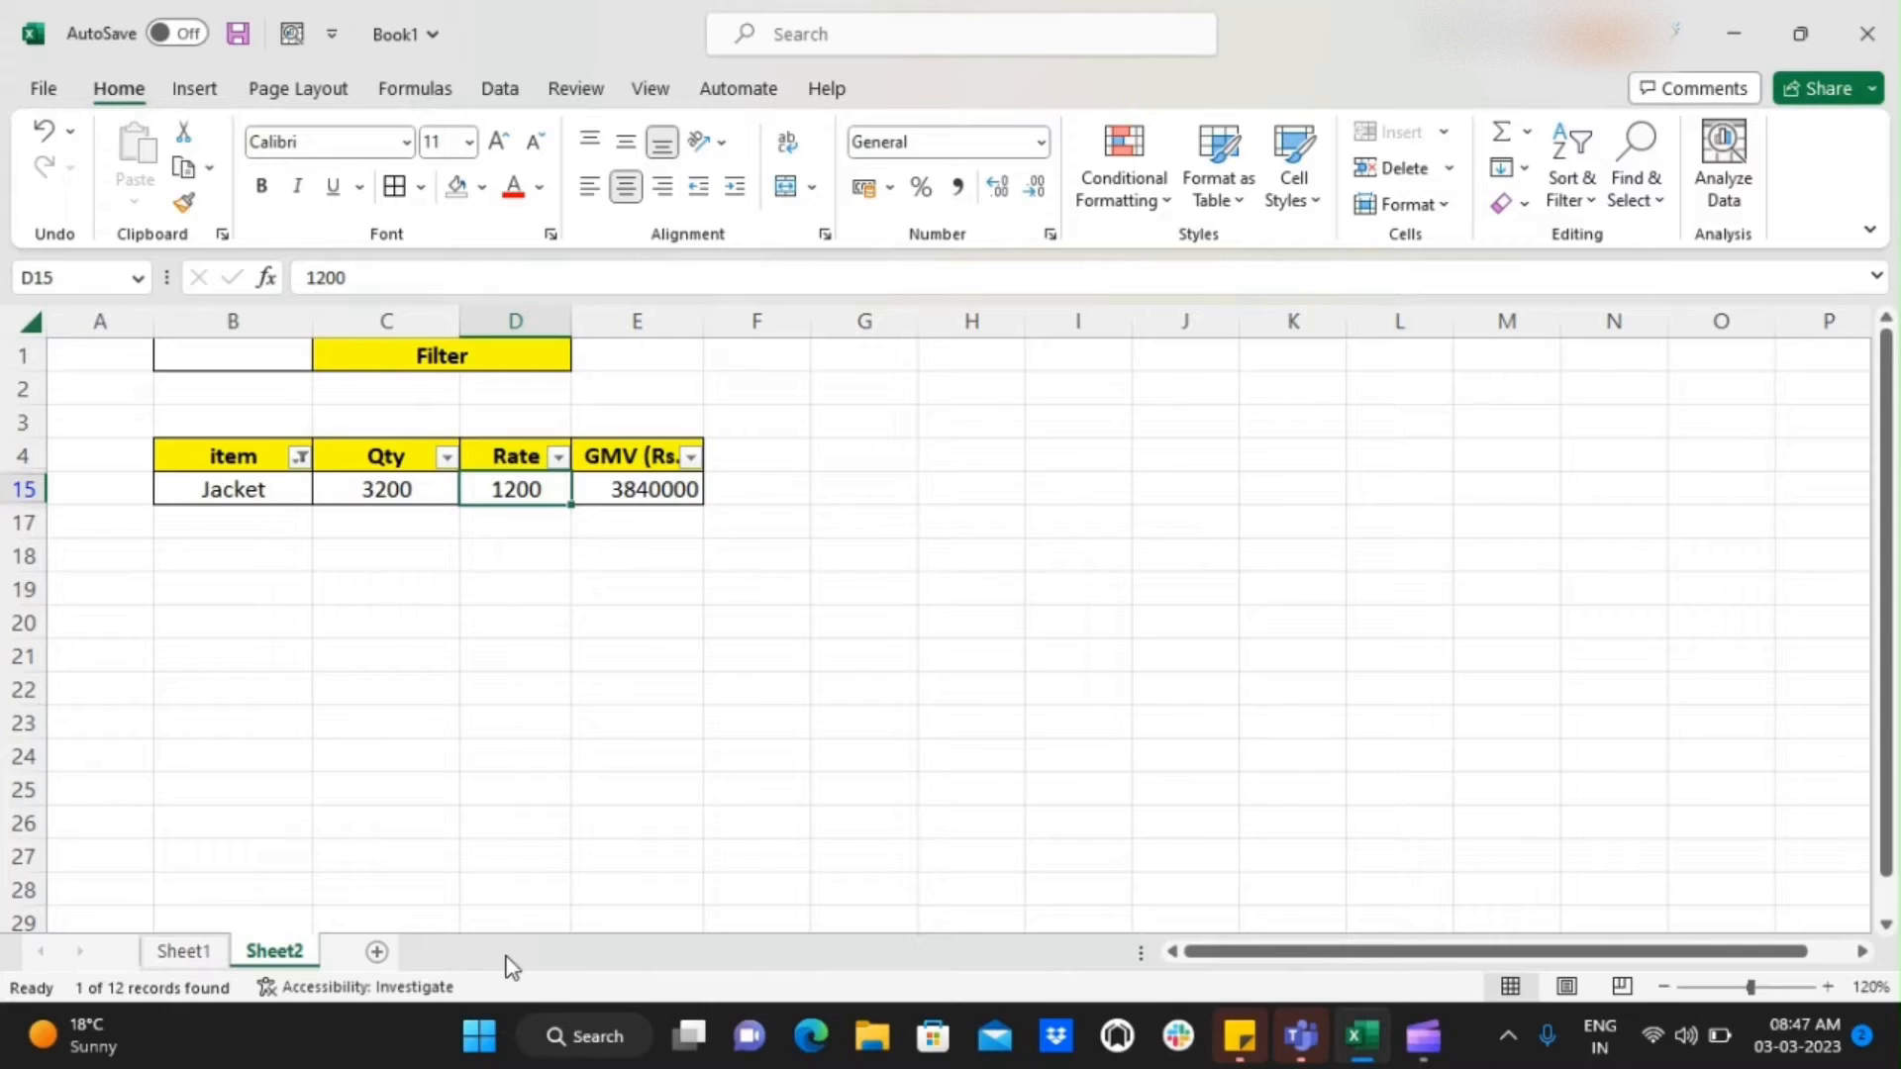
key("Right")
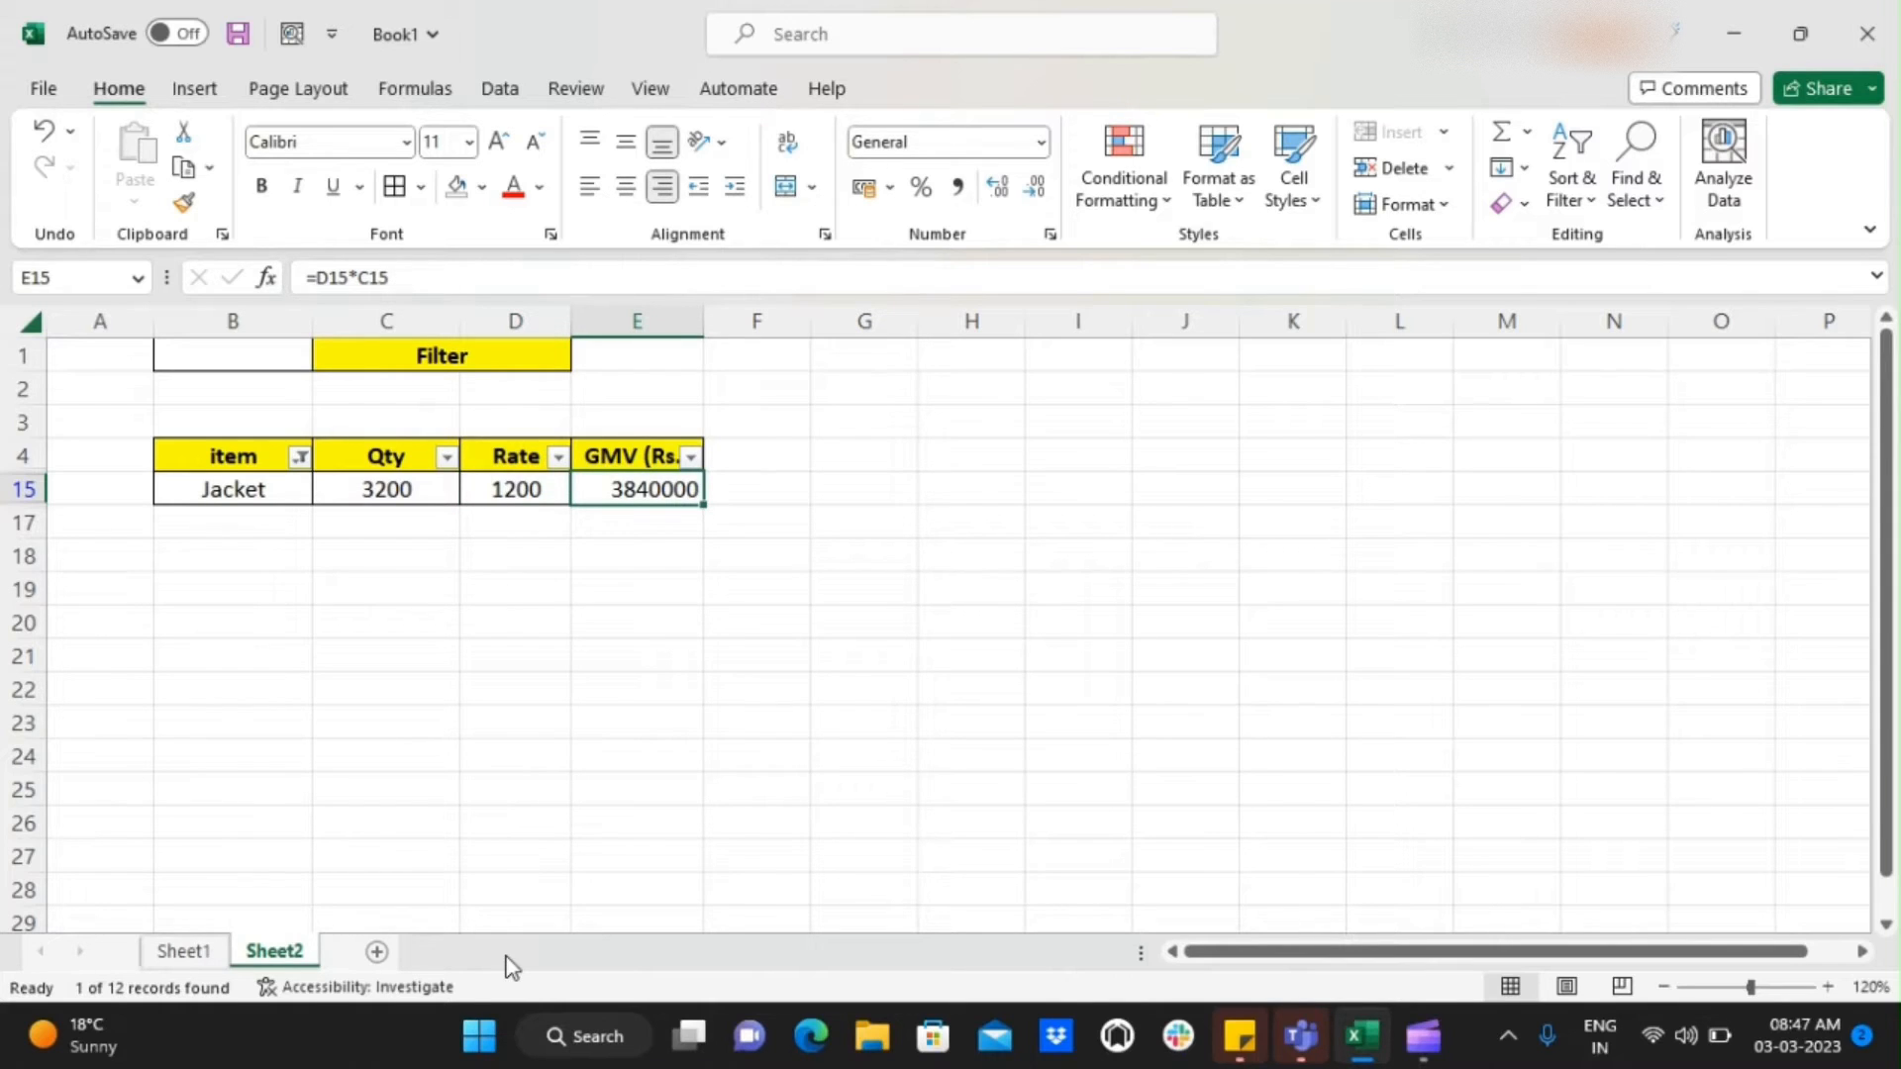
key("Left")
key("Left")
key("Up")
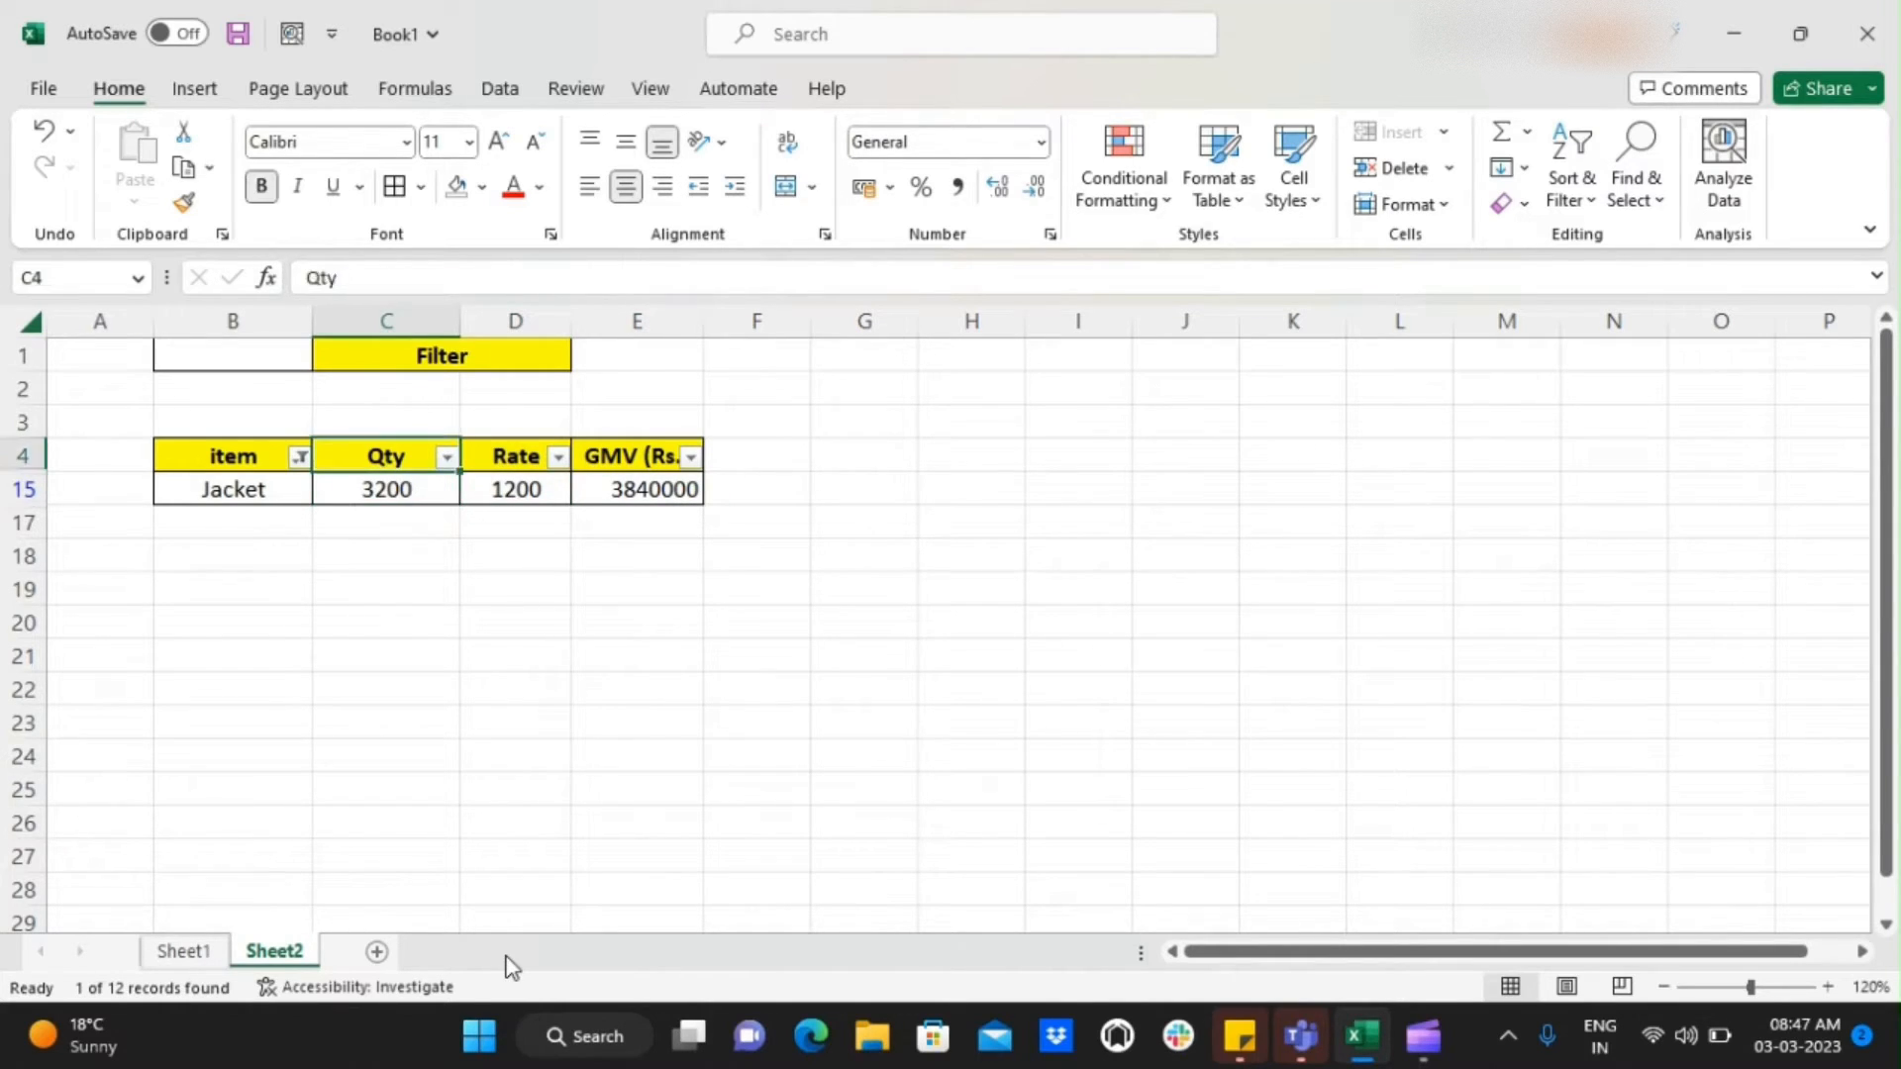
key("Left")
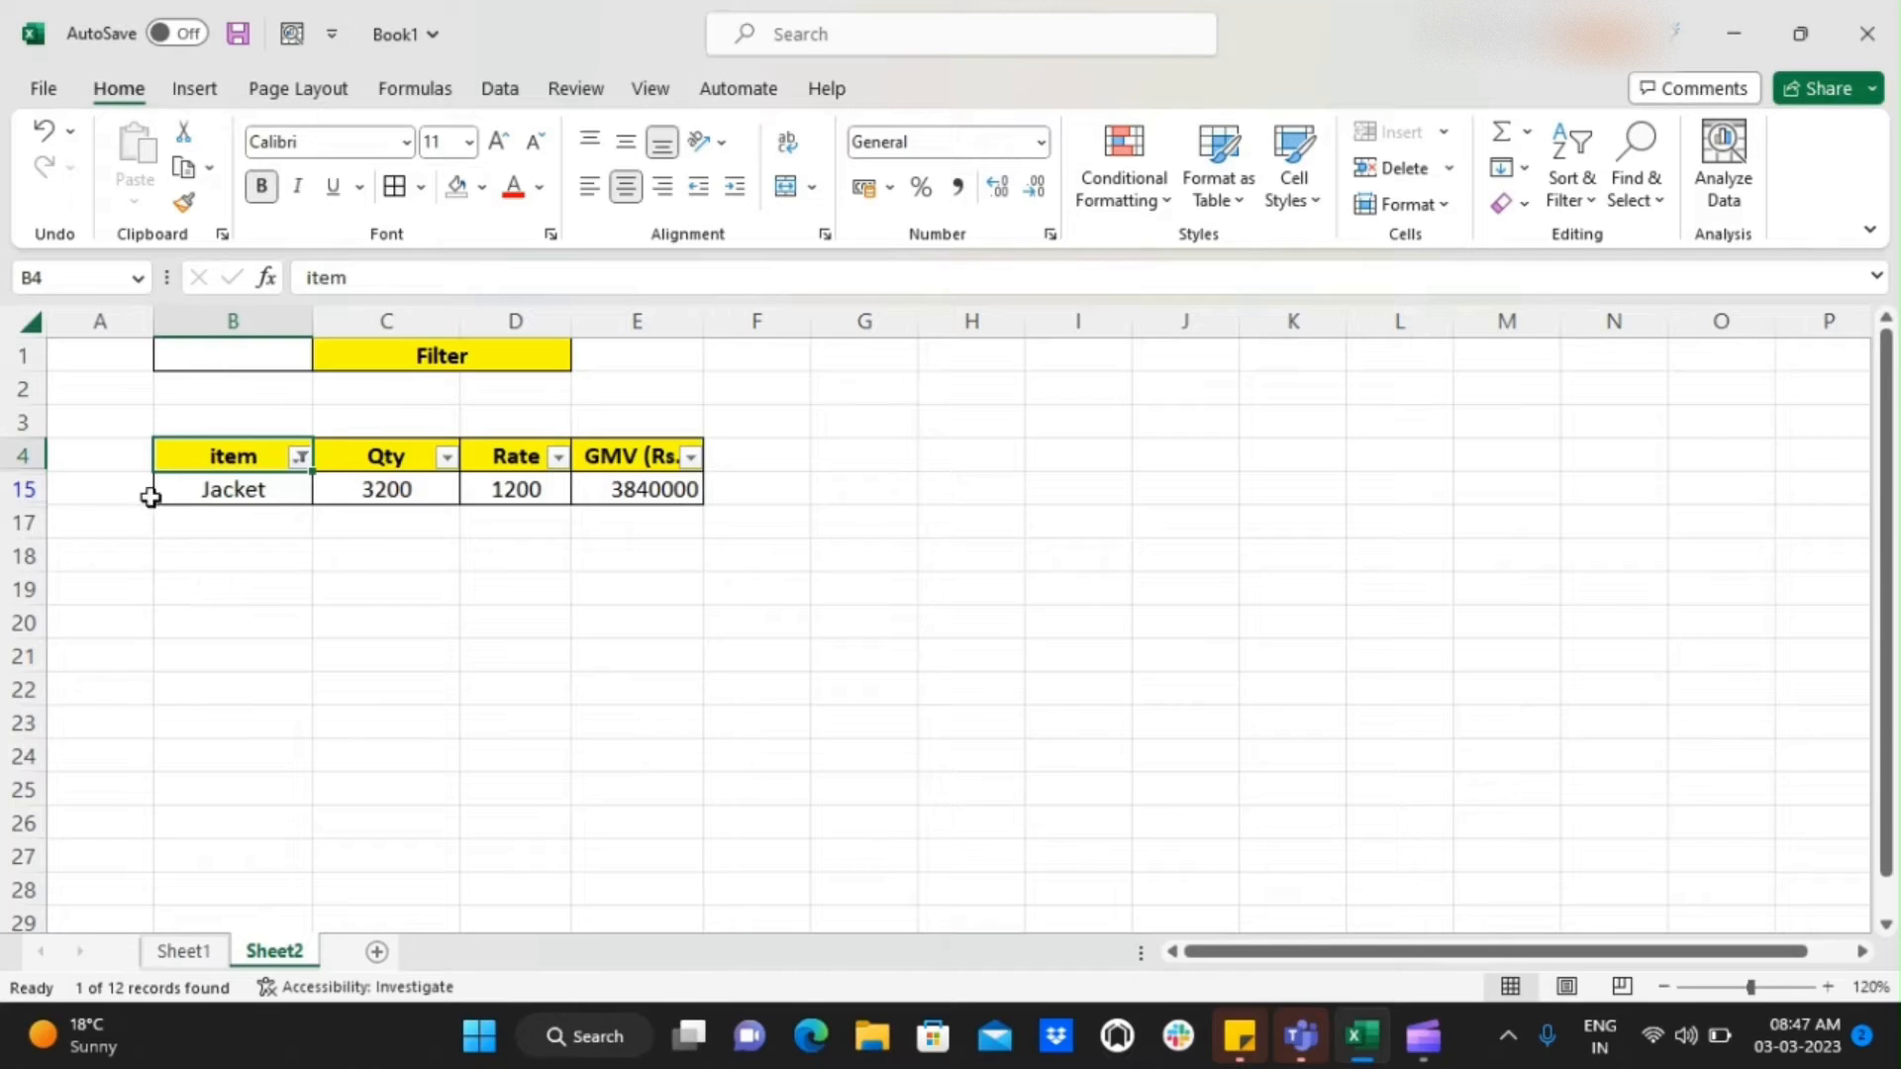
Reselect all items in the item column's filter to show every row of the table
left_click(299, 457)
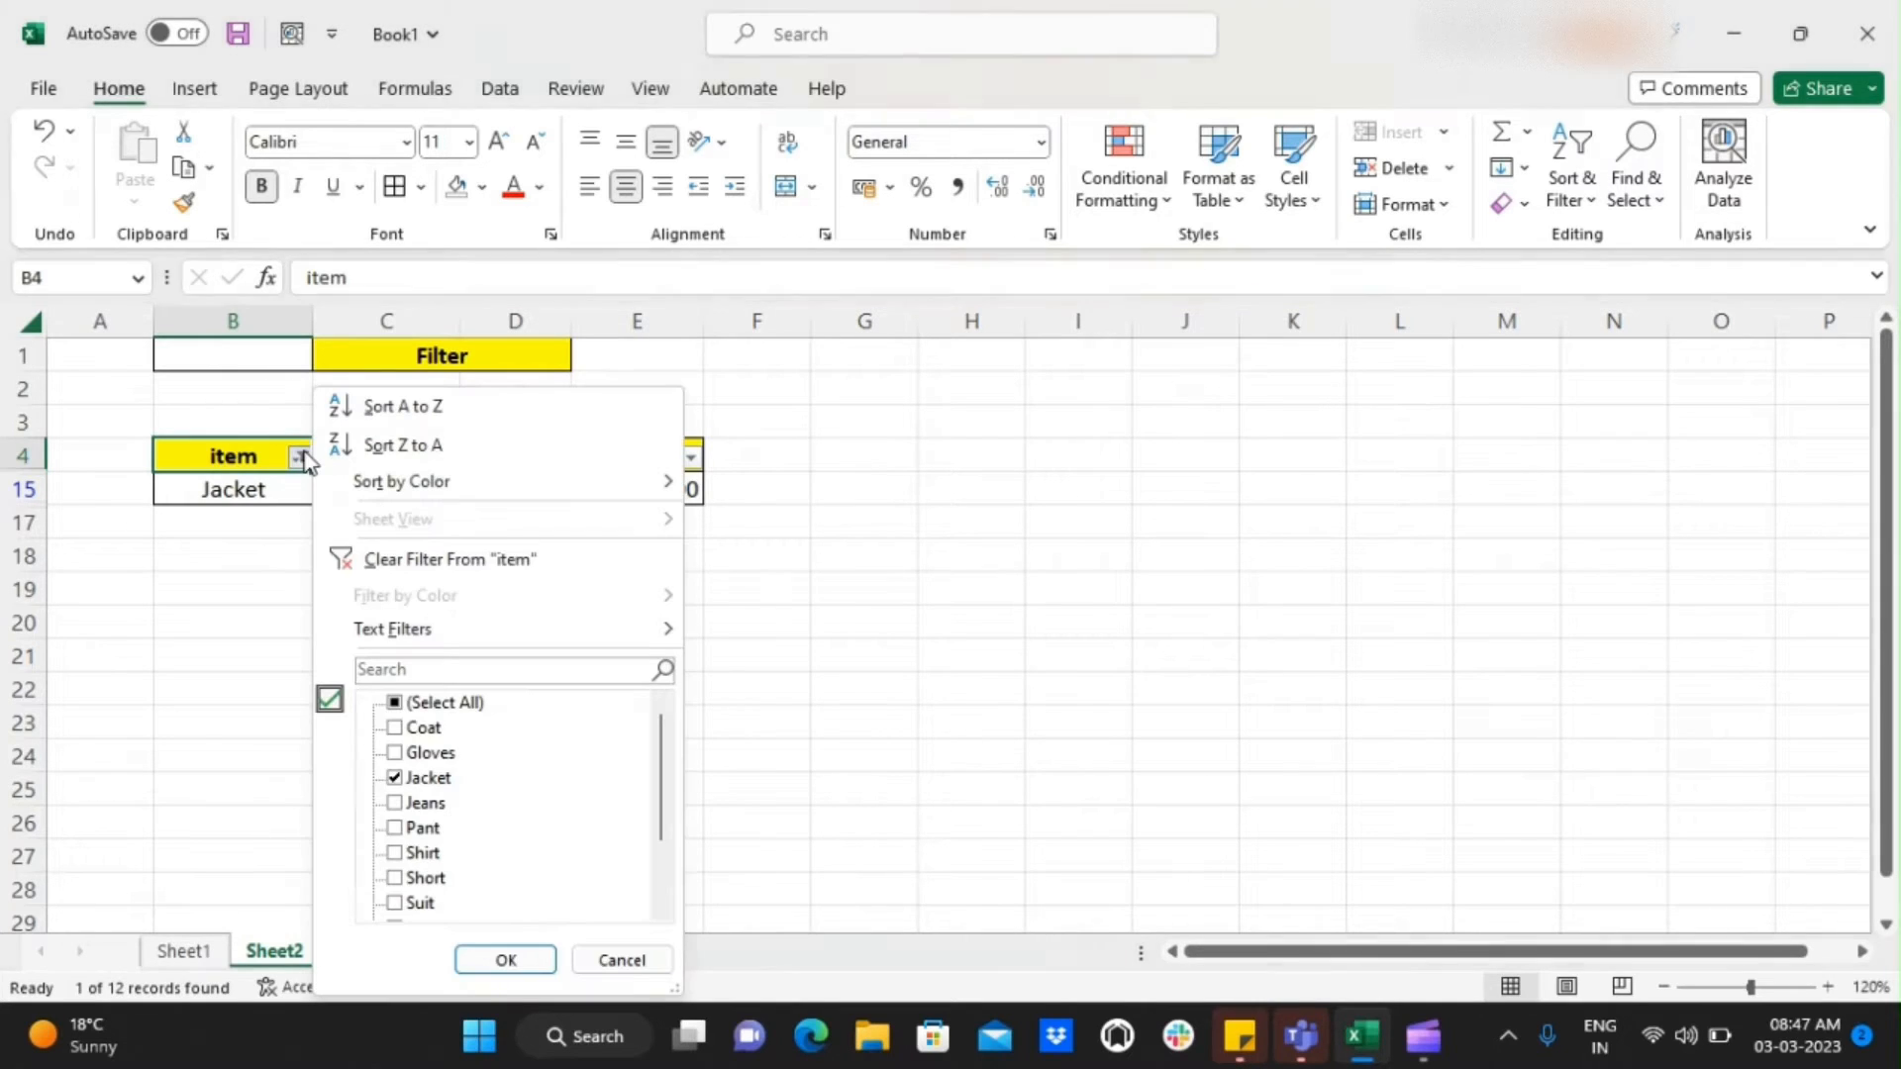
left_click(396, 704)
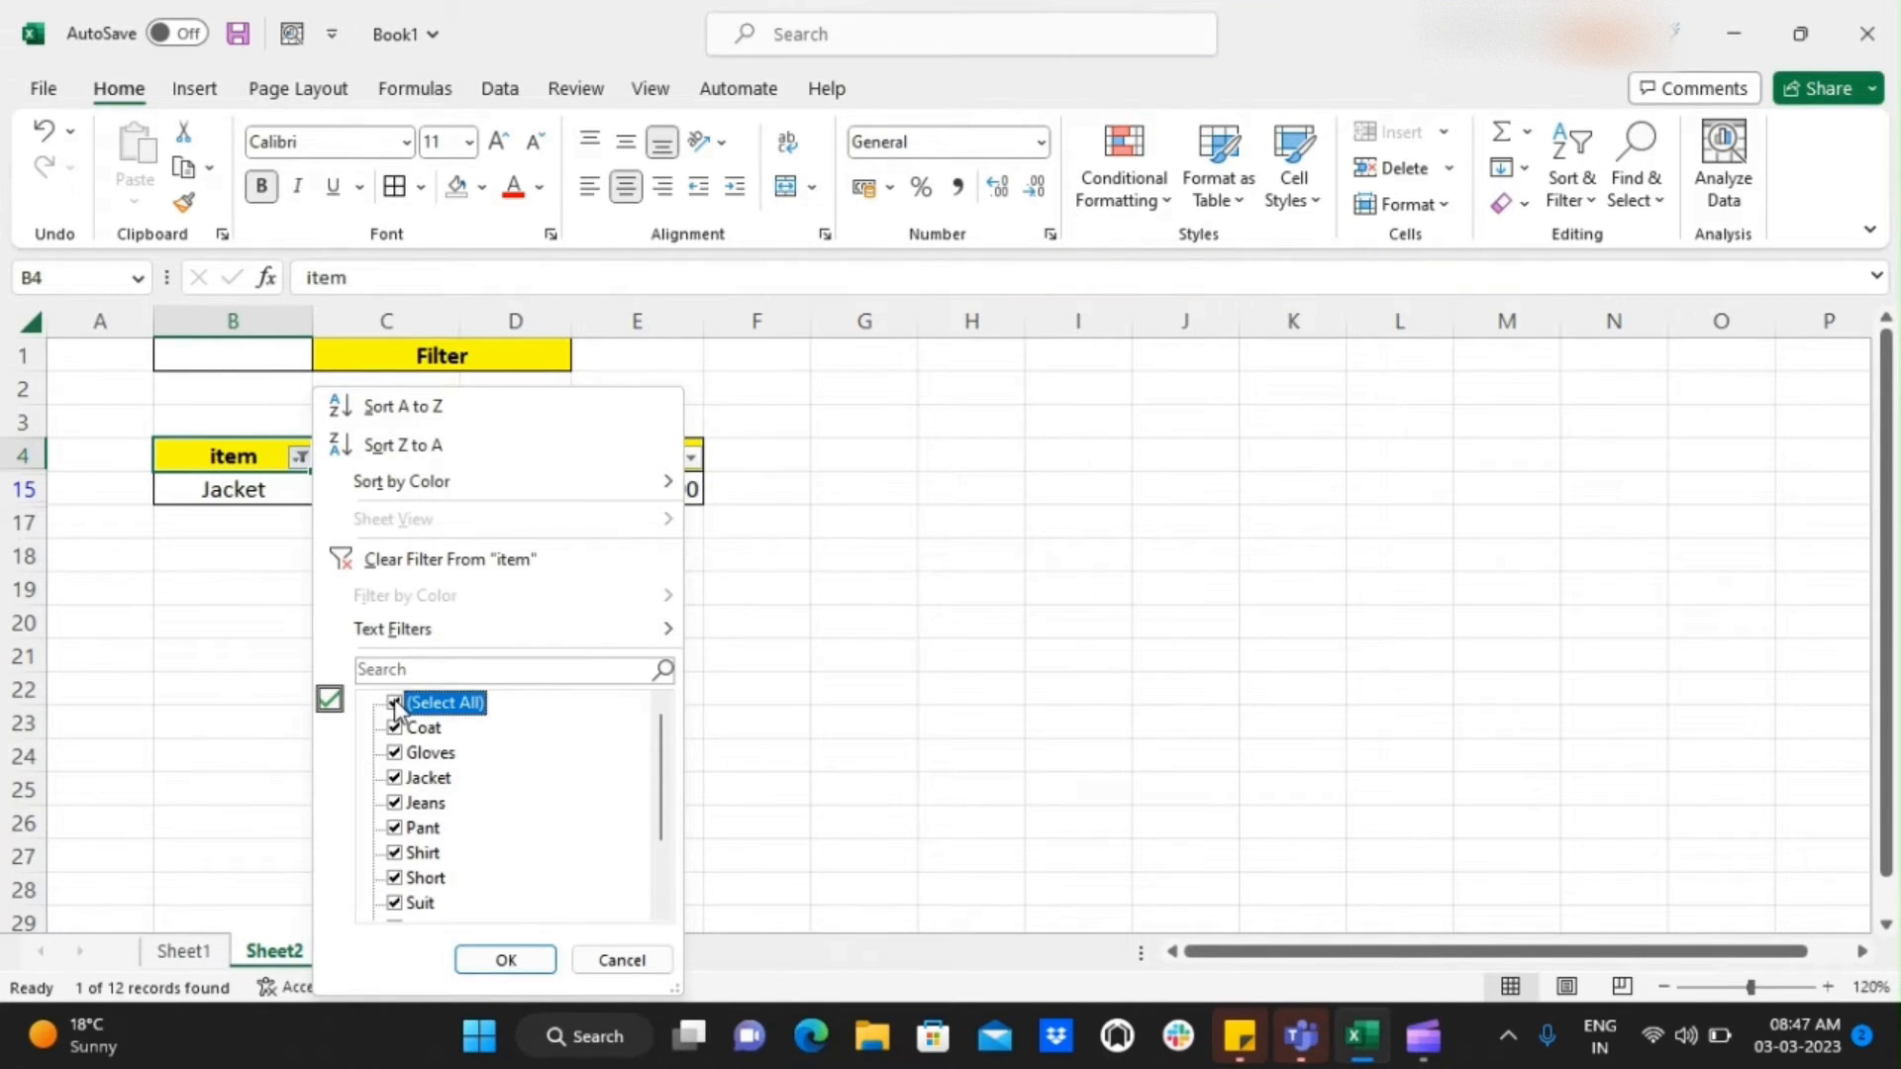
left_click(505, 959)
key("Right")
key("Left")
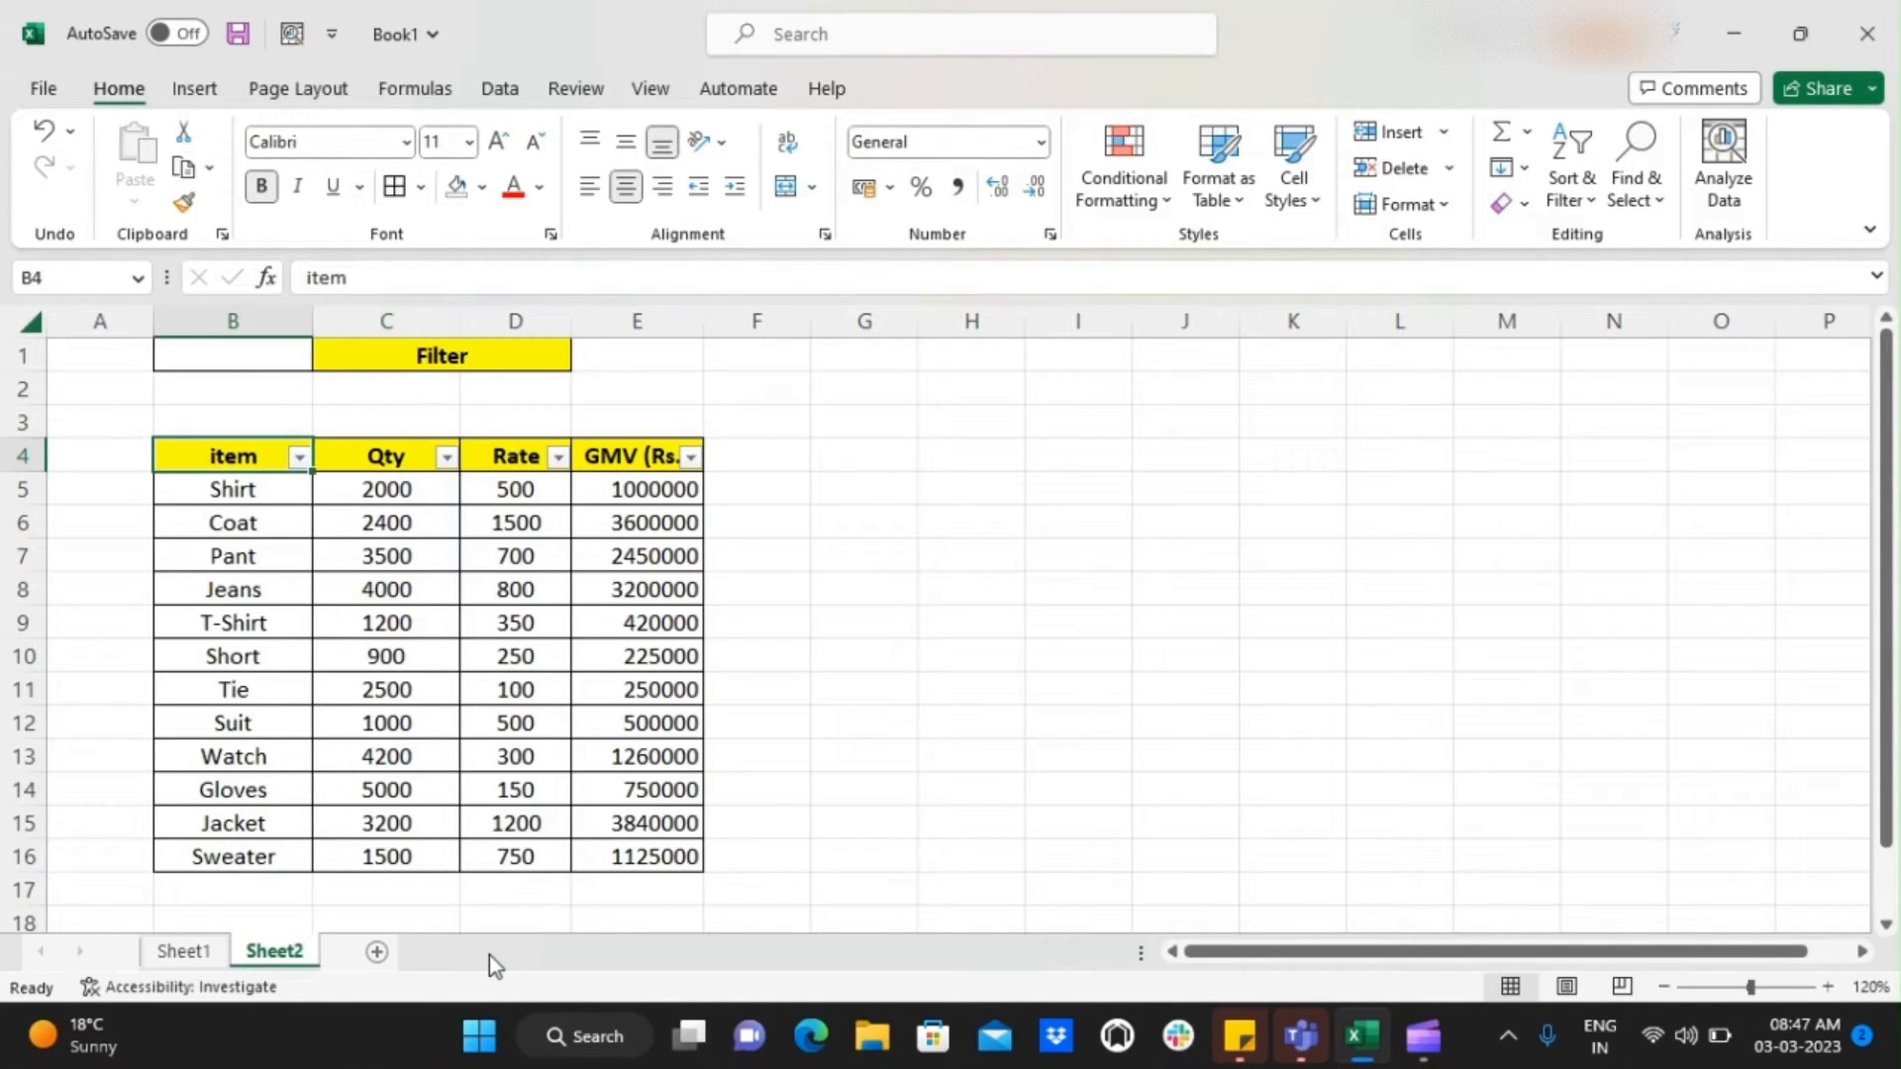
Filter the item column to show only Jeans, Shirt and Tie
left_click(300, 460)
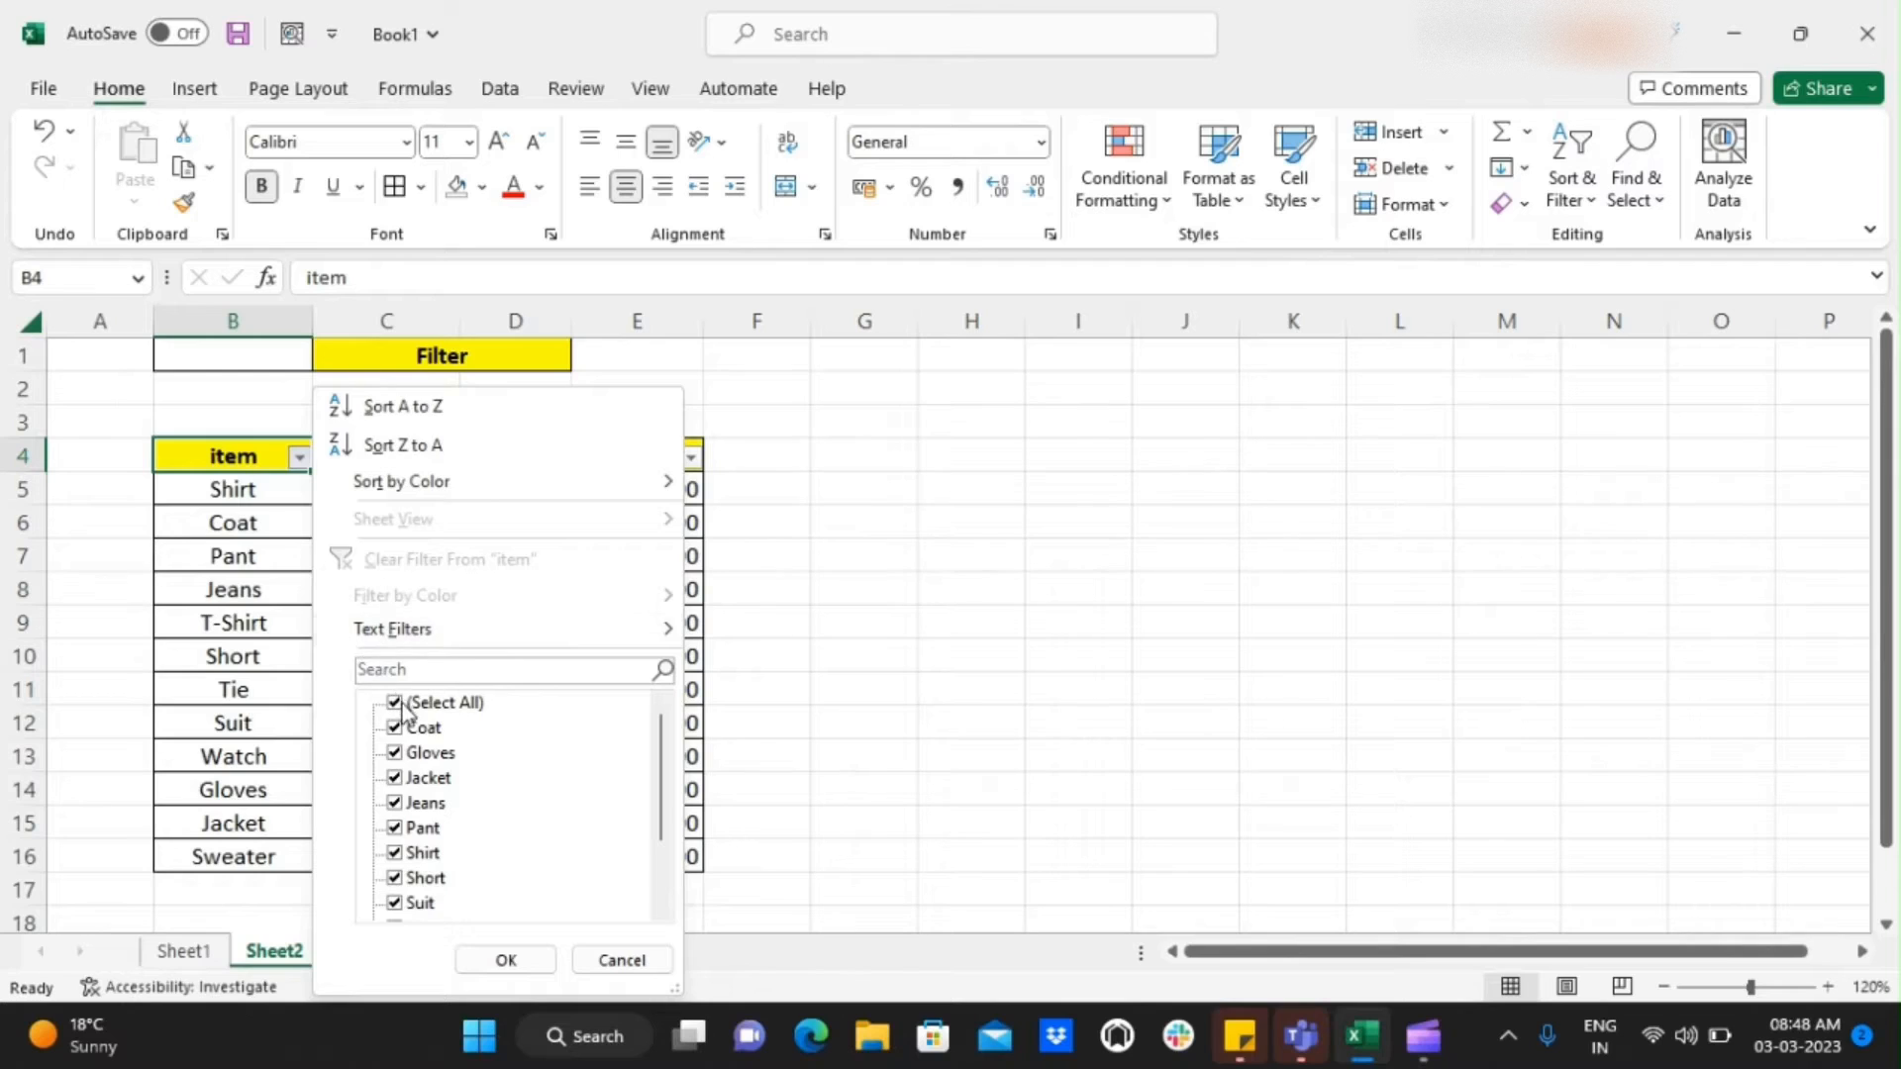
left_click(868, 517)
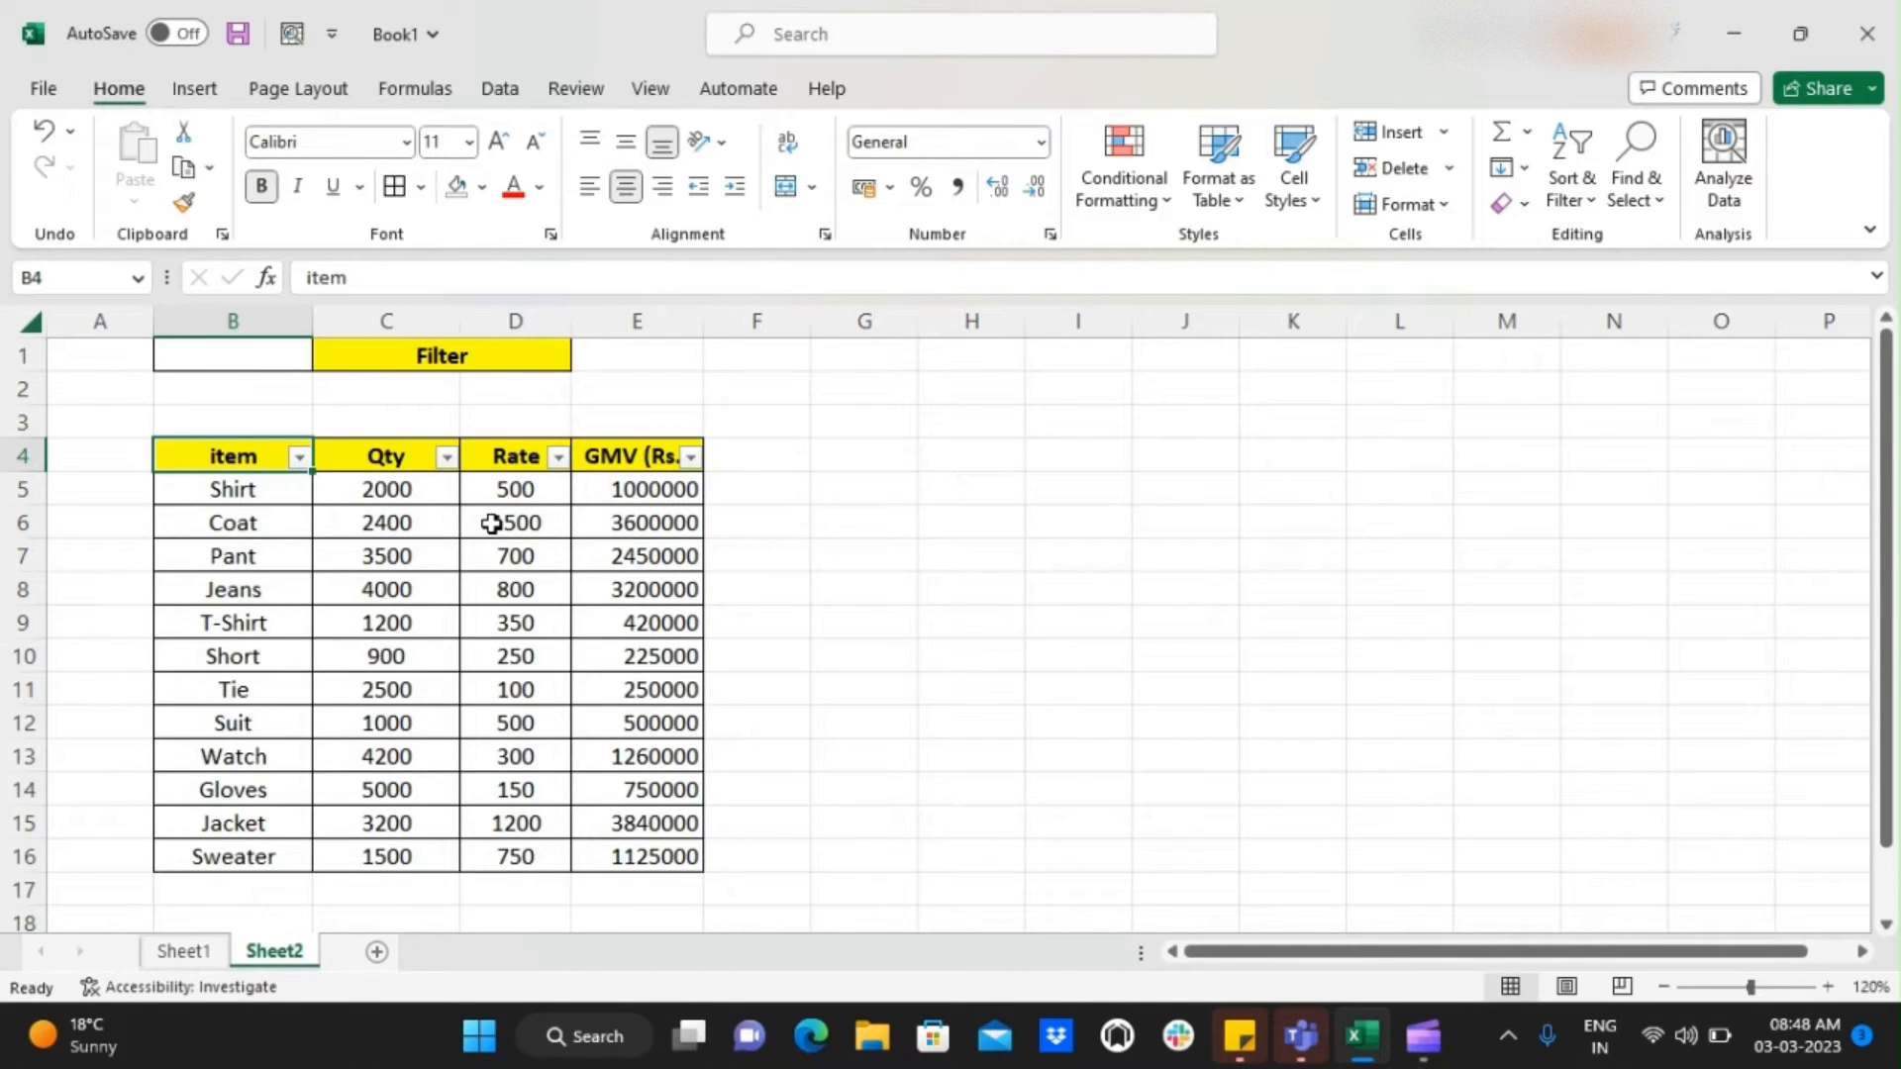
key("alt+Down")
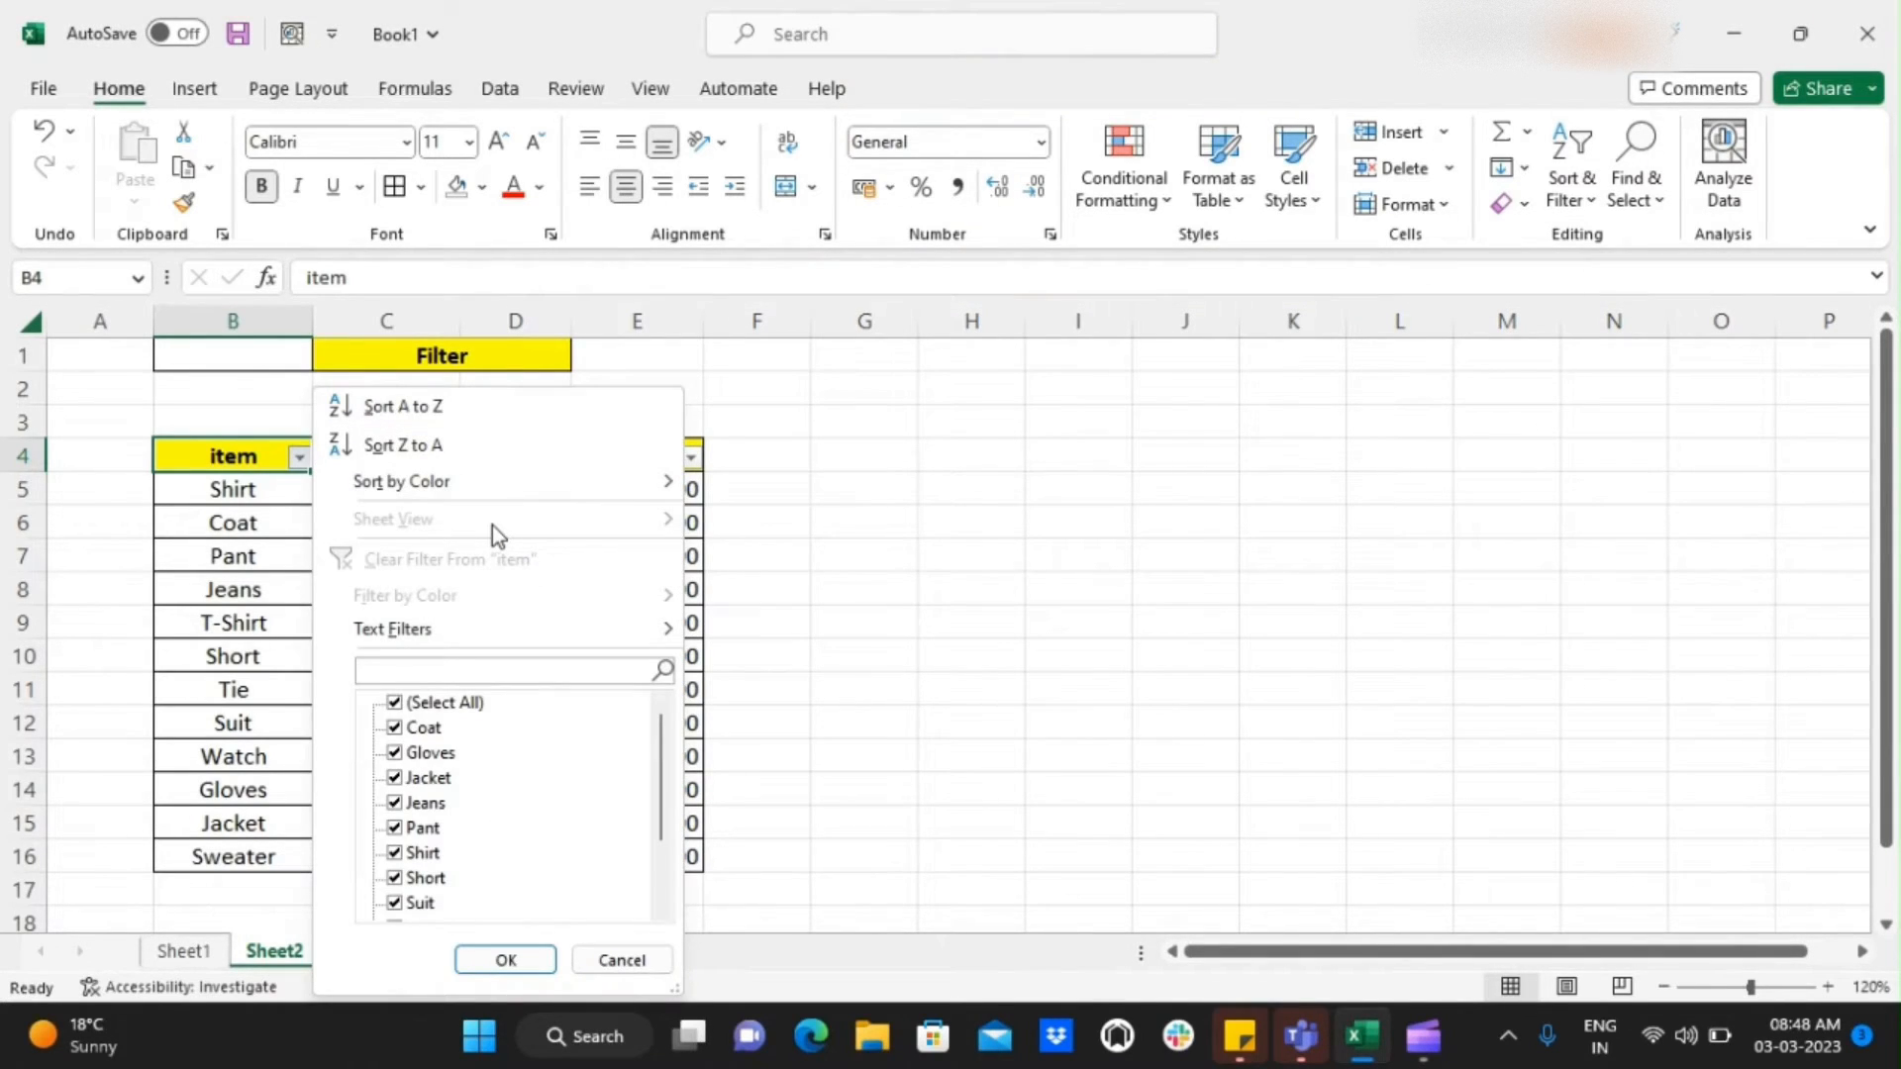
key("Tab")
key("space")
key("Down")
key("Down")
key("Down")
key("Down")
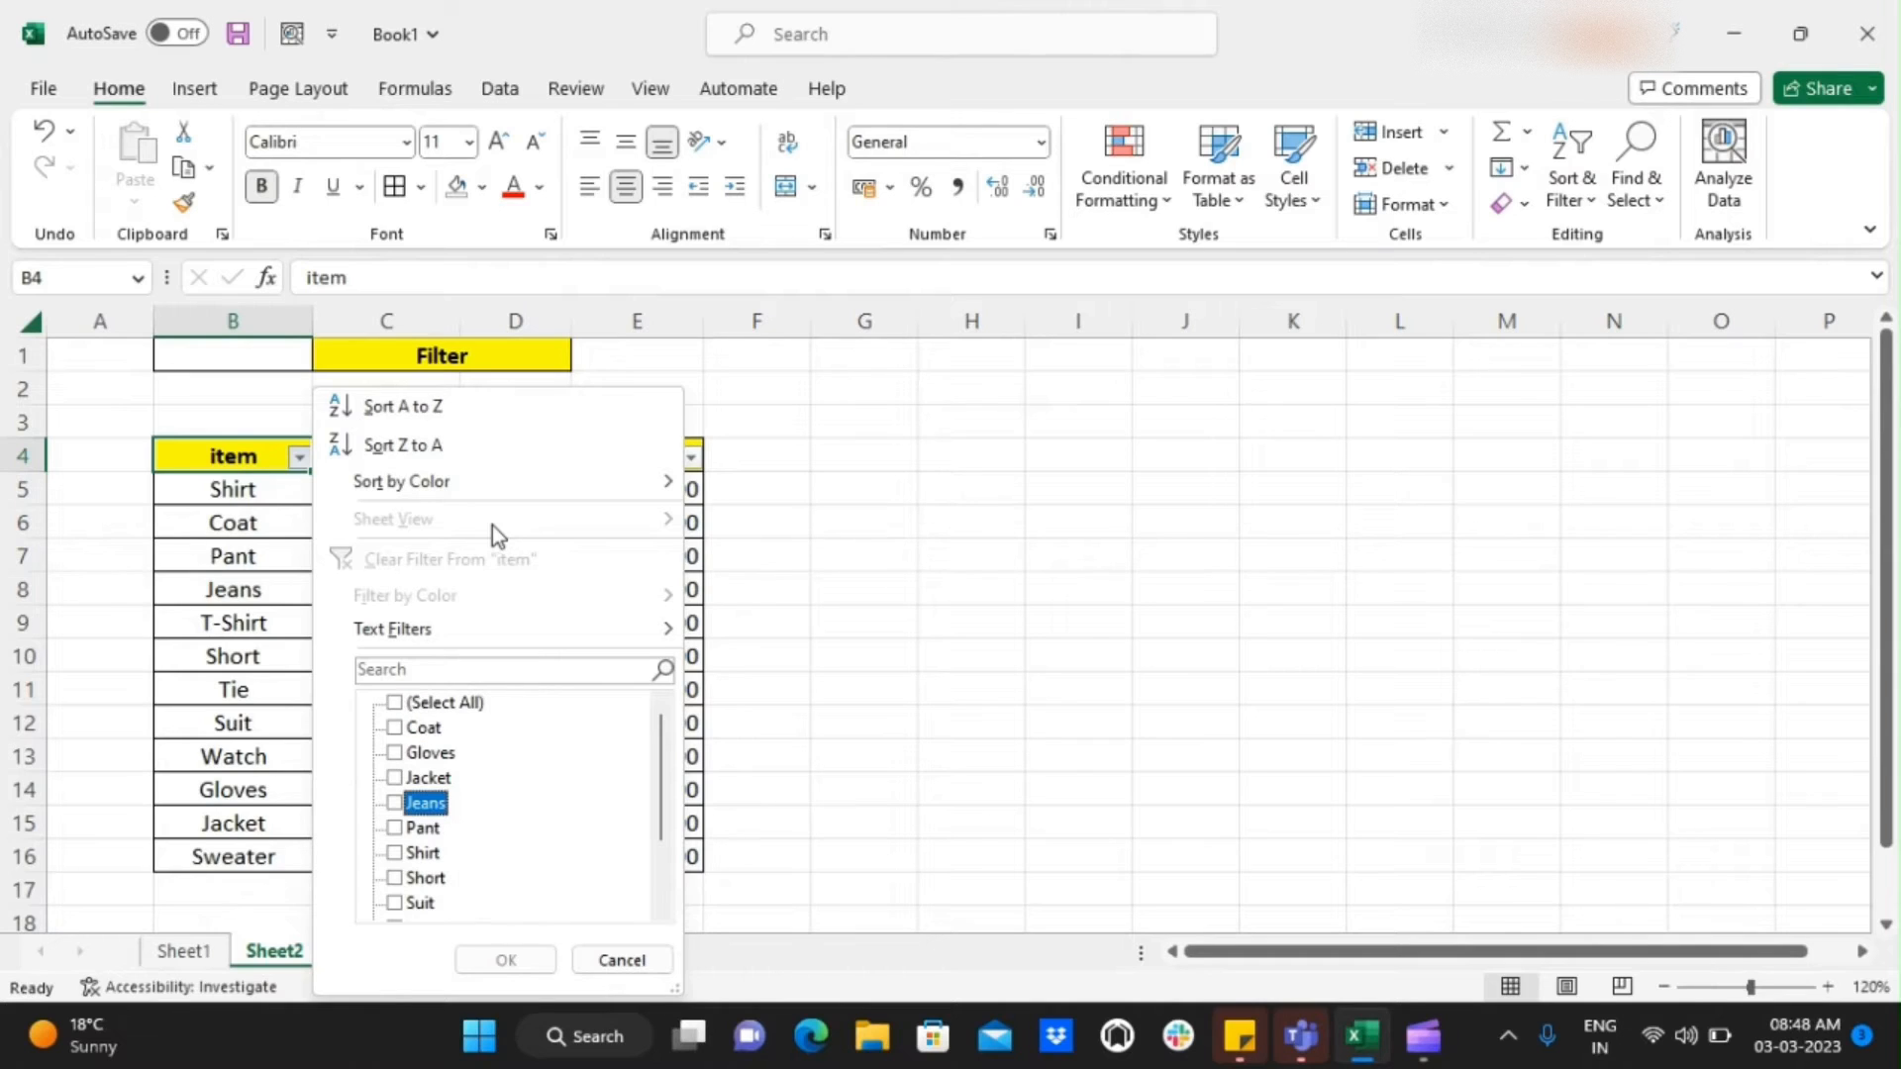
key("space")
key("Down")
key("Down")
key("space")
key("Down")
key("Down")
key("Down")
key("Down")
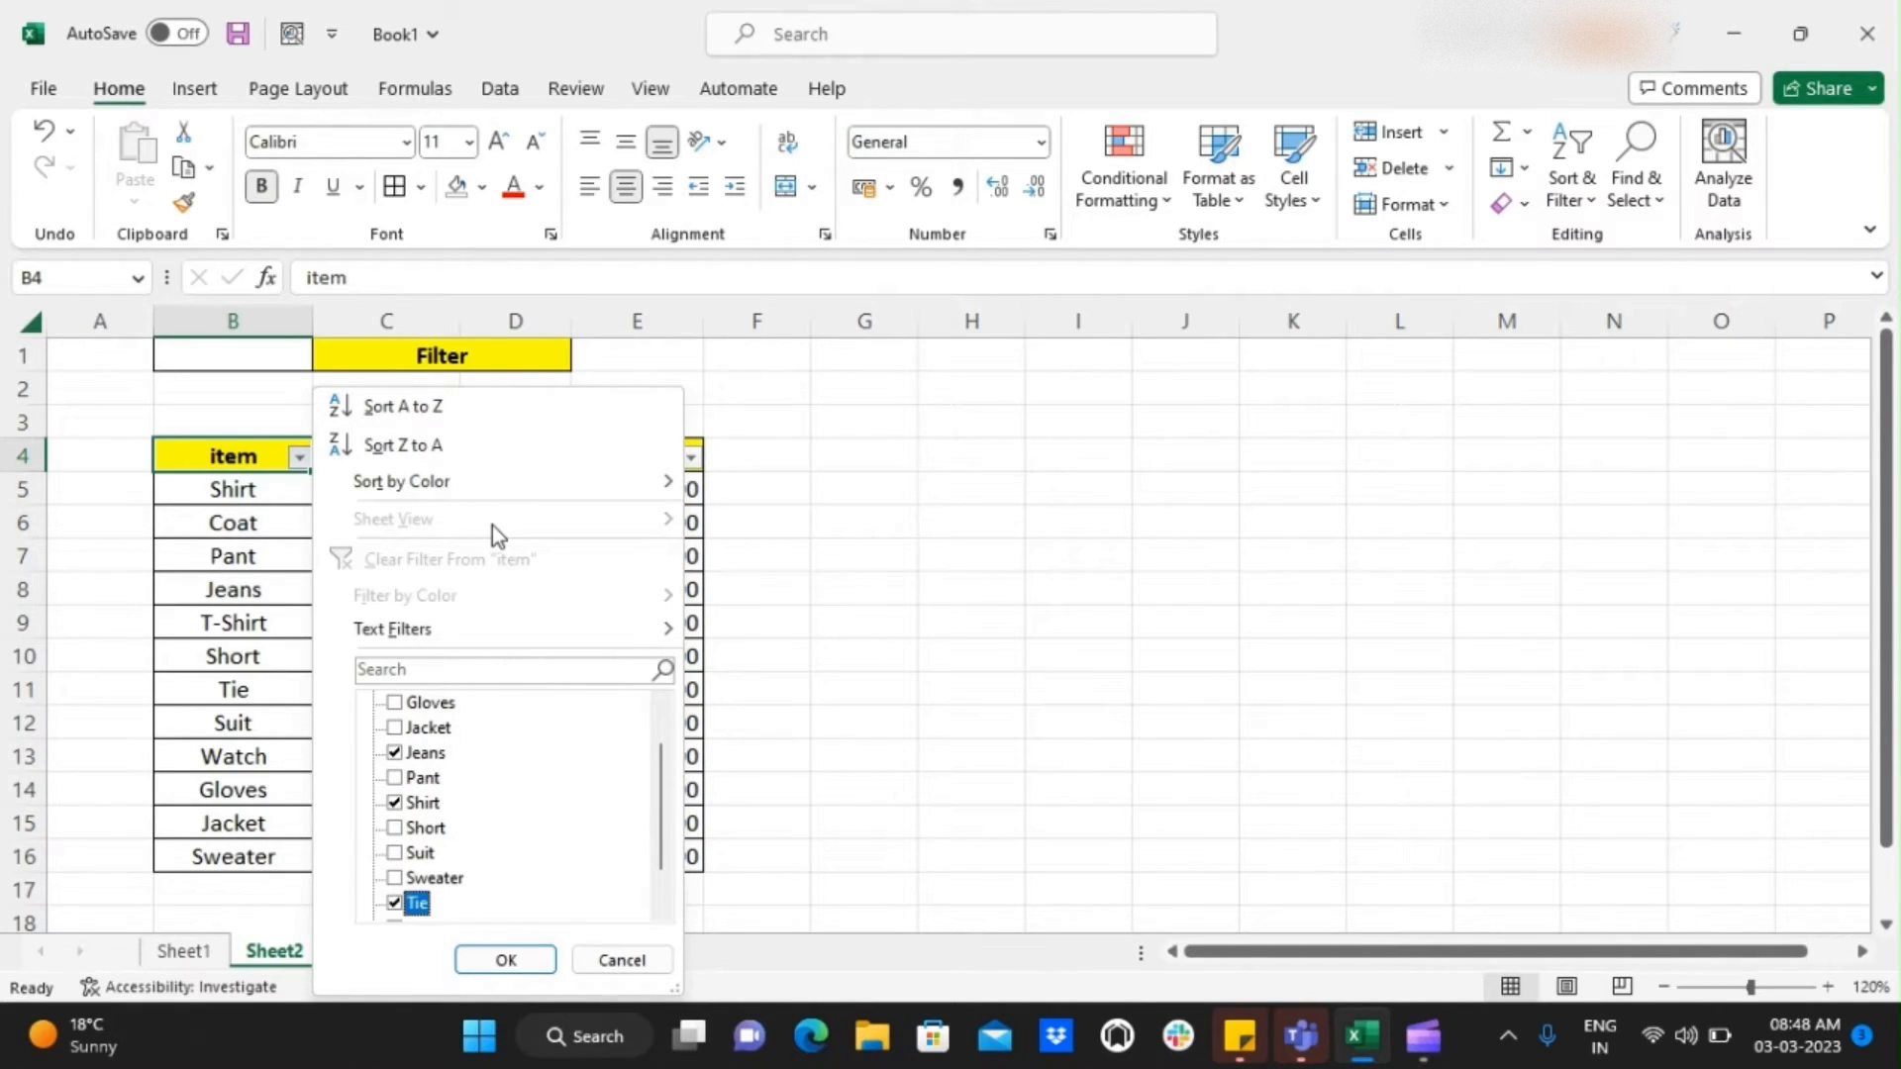
left_click(507, 959)
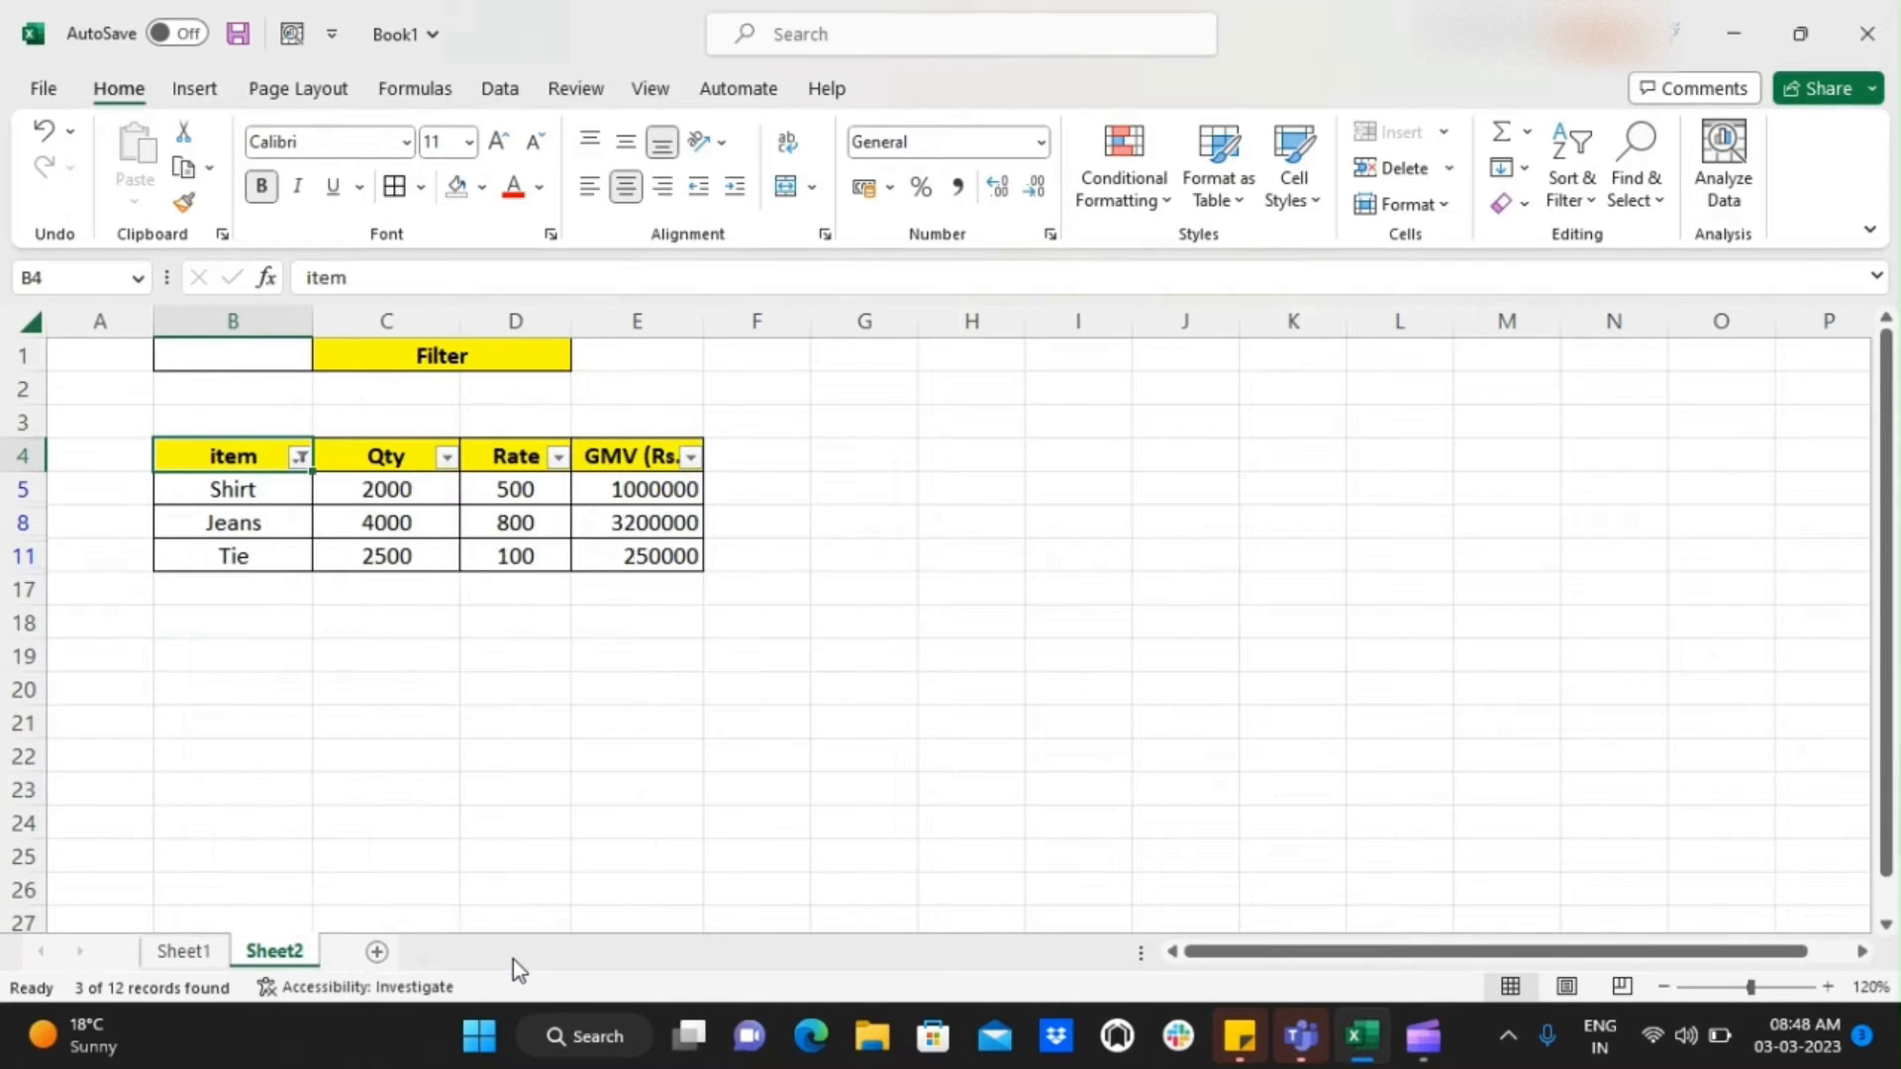
Examine the filtered Shirt, Jeans and Tie rows and go across the Shirt row to its GMV (Rs.) cell
key("Down")
key("Up")
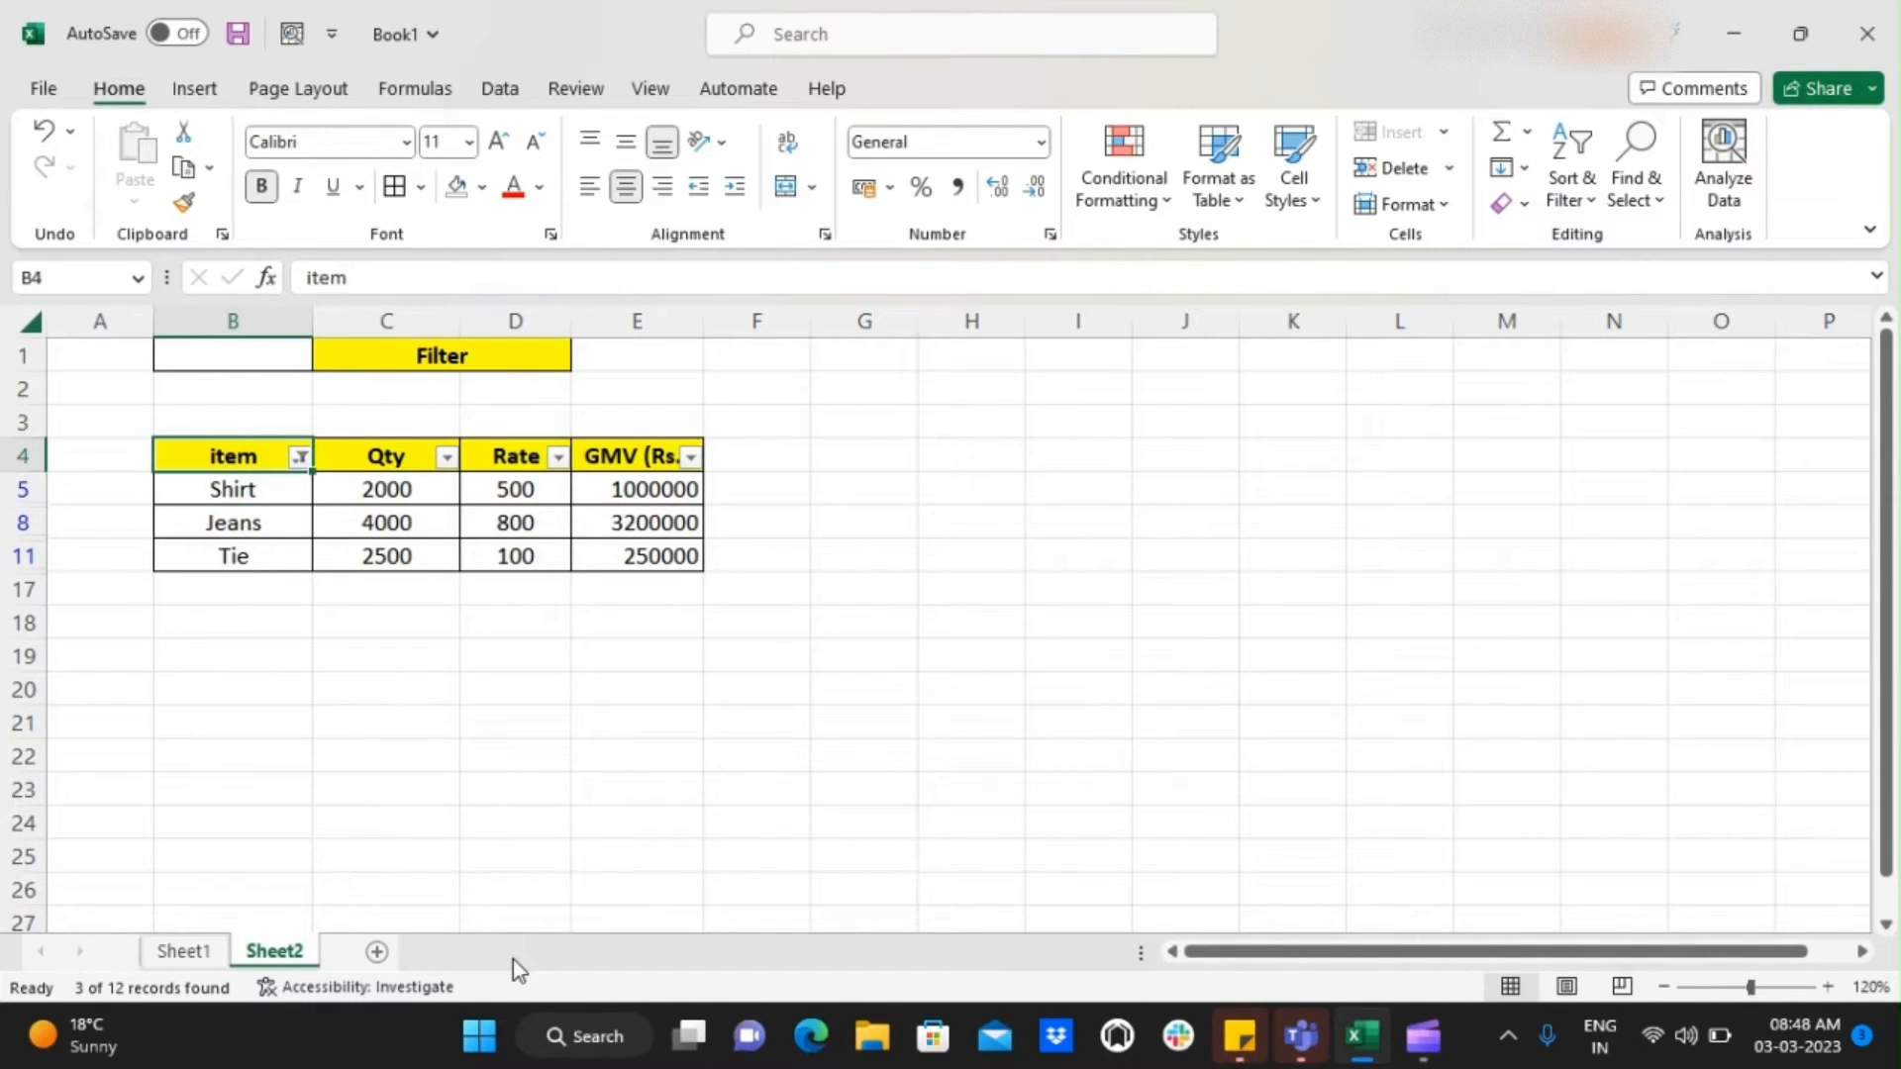
key("ctrl+shift+Right")
key("ctrl+shift+Down")
key("Up")
key("Down")
key("Down")
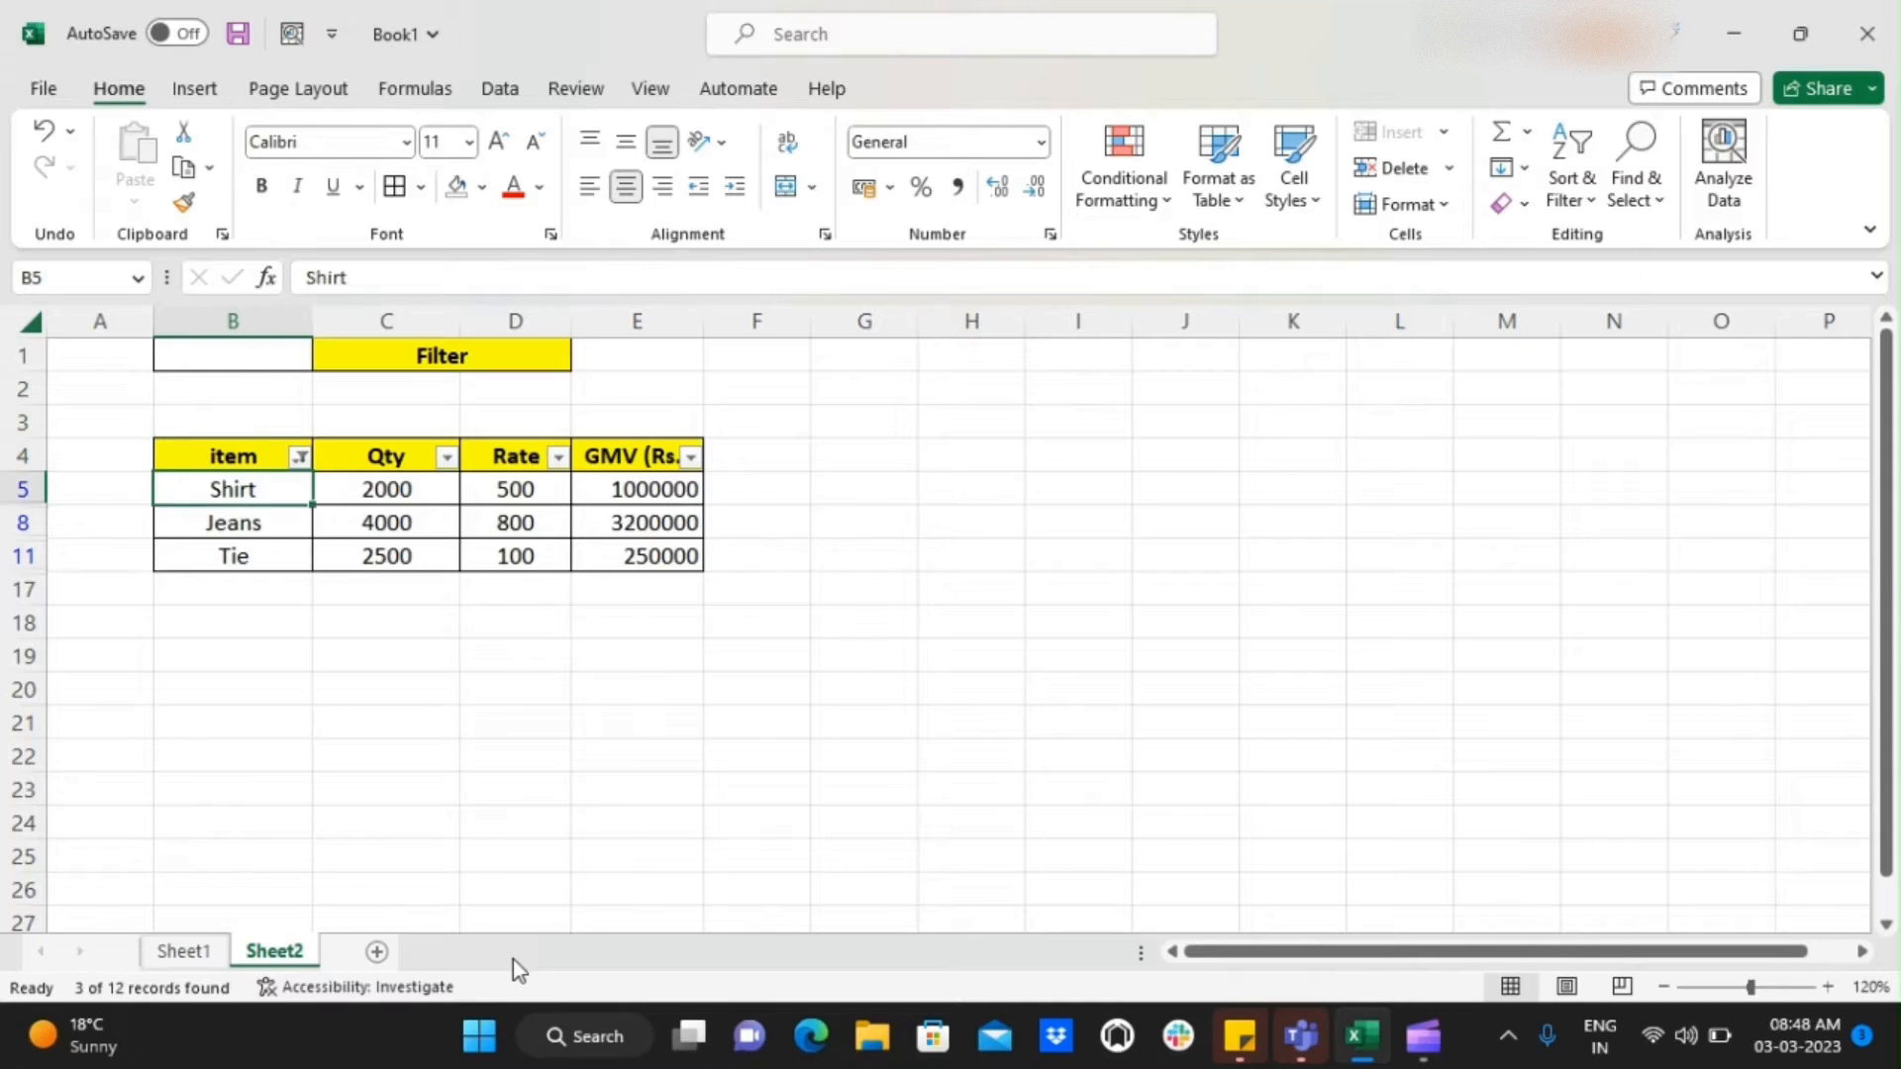
key("Down")
key("Down")
key("Up")
key("Up")
key("Right")
Select all items in the item column's filter so that every row of the table is displayed
key("Right")
key("Right")
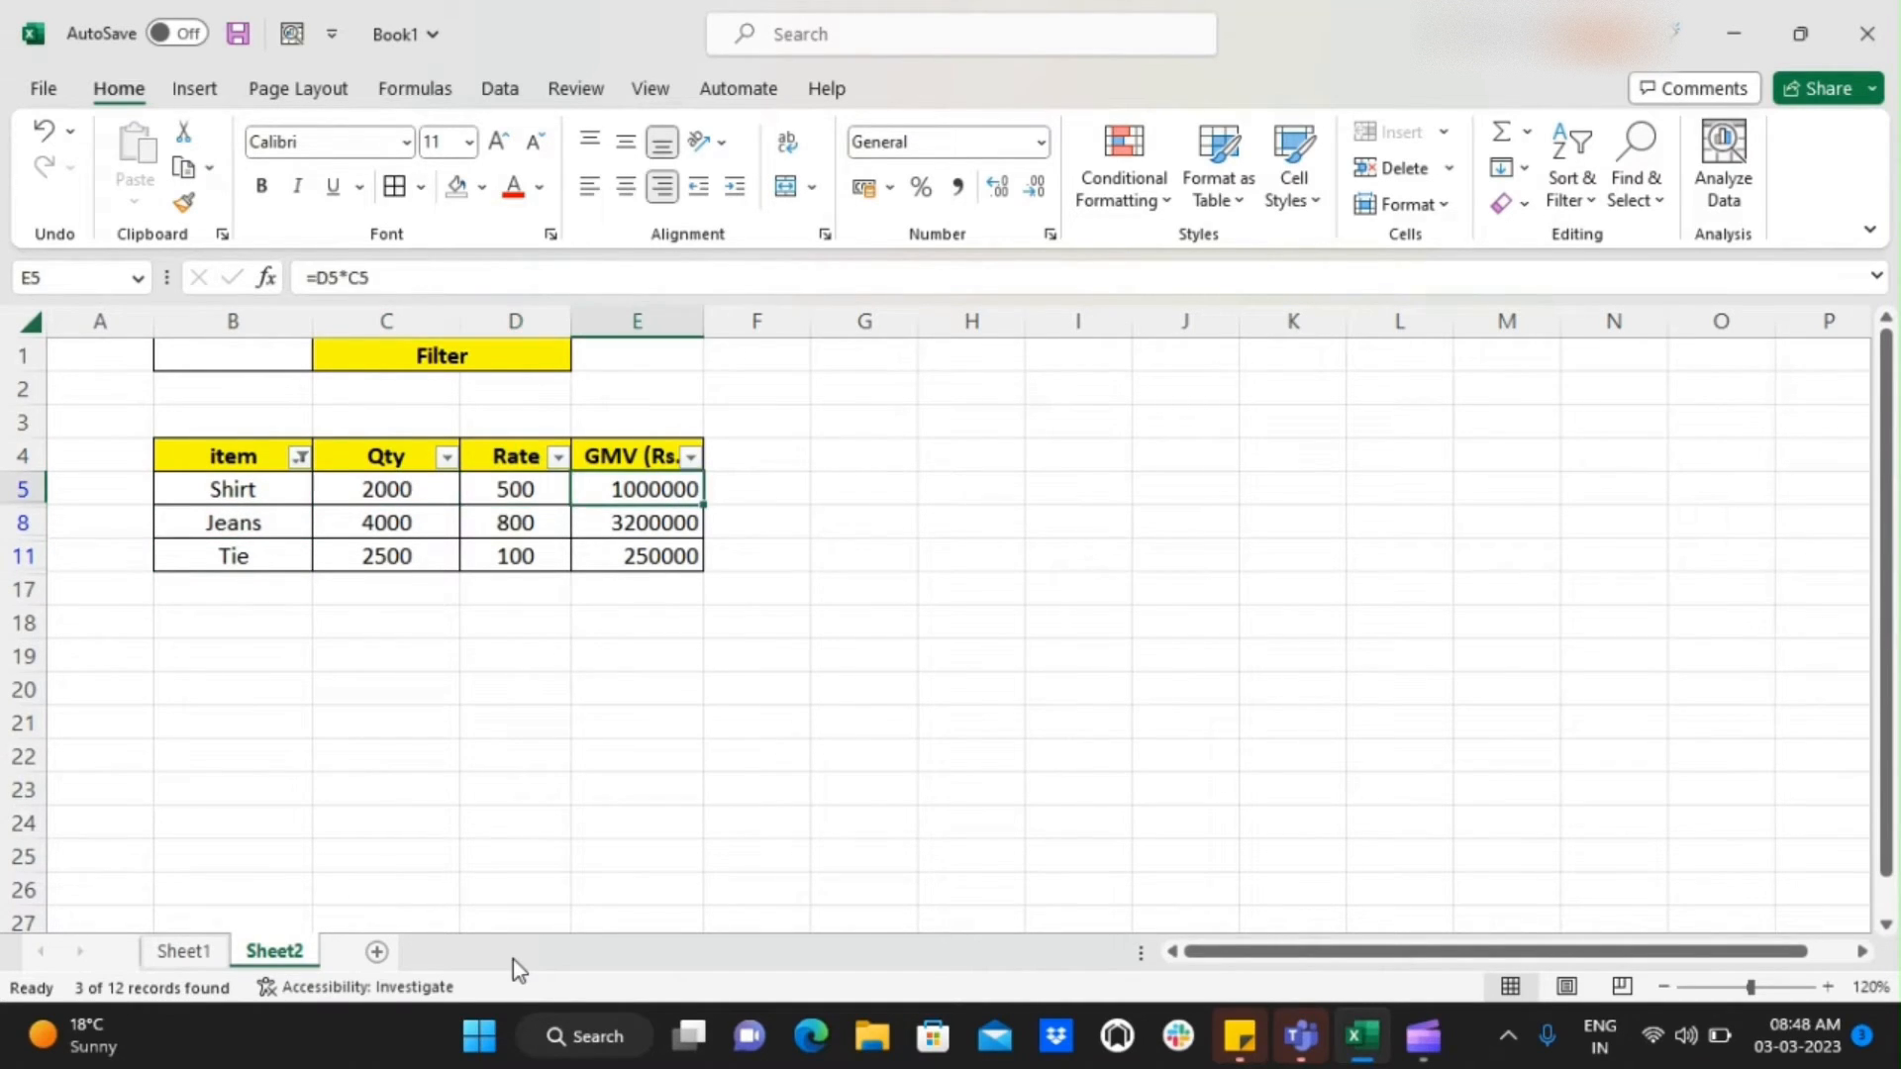
key("Left")
key("Left")
key("Left")
key("Left")
key("Up")
key("Right")
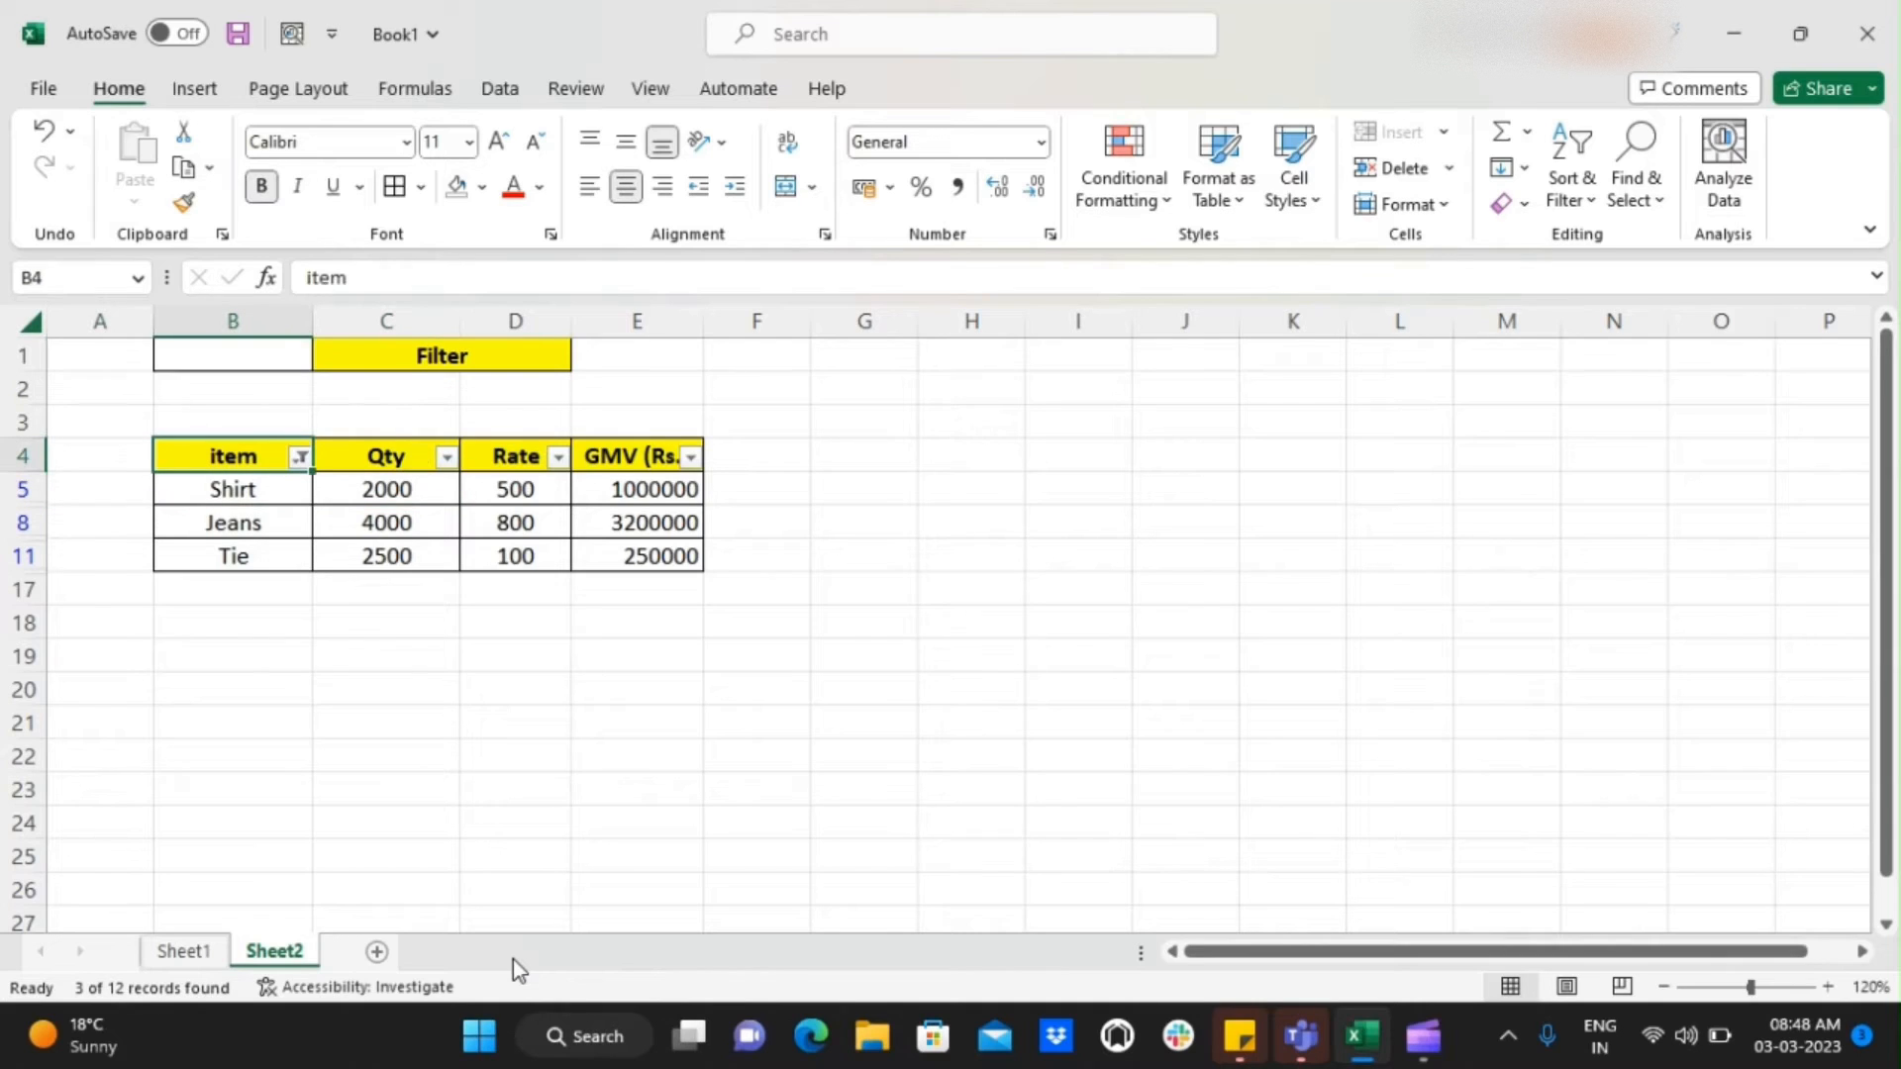
key("alt")
key("alt")
mouse_move(313, 462)
left_click(300, 458)
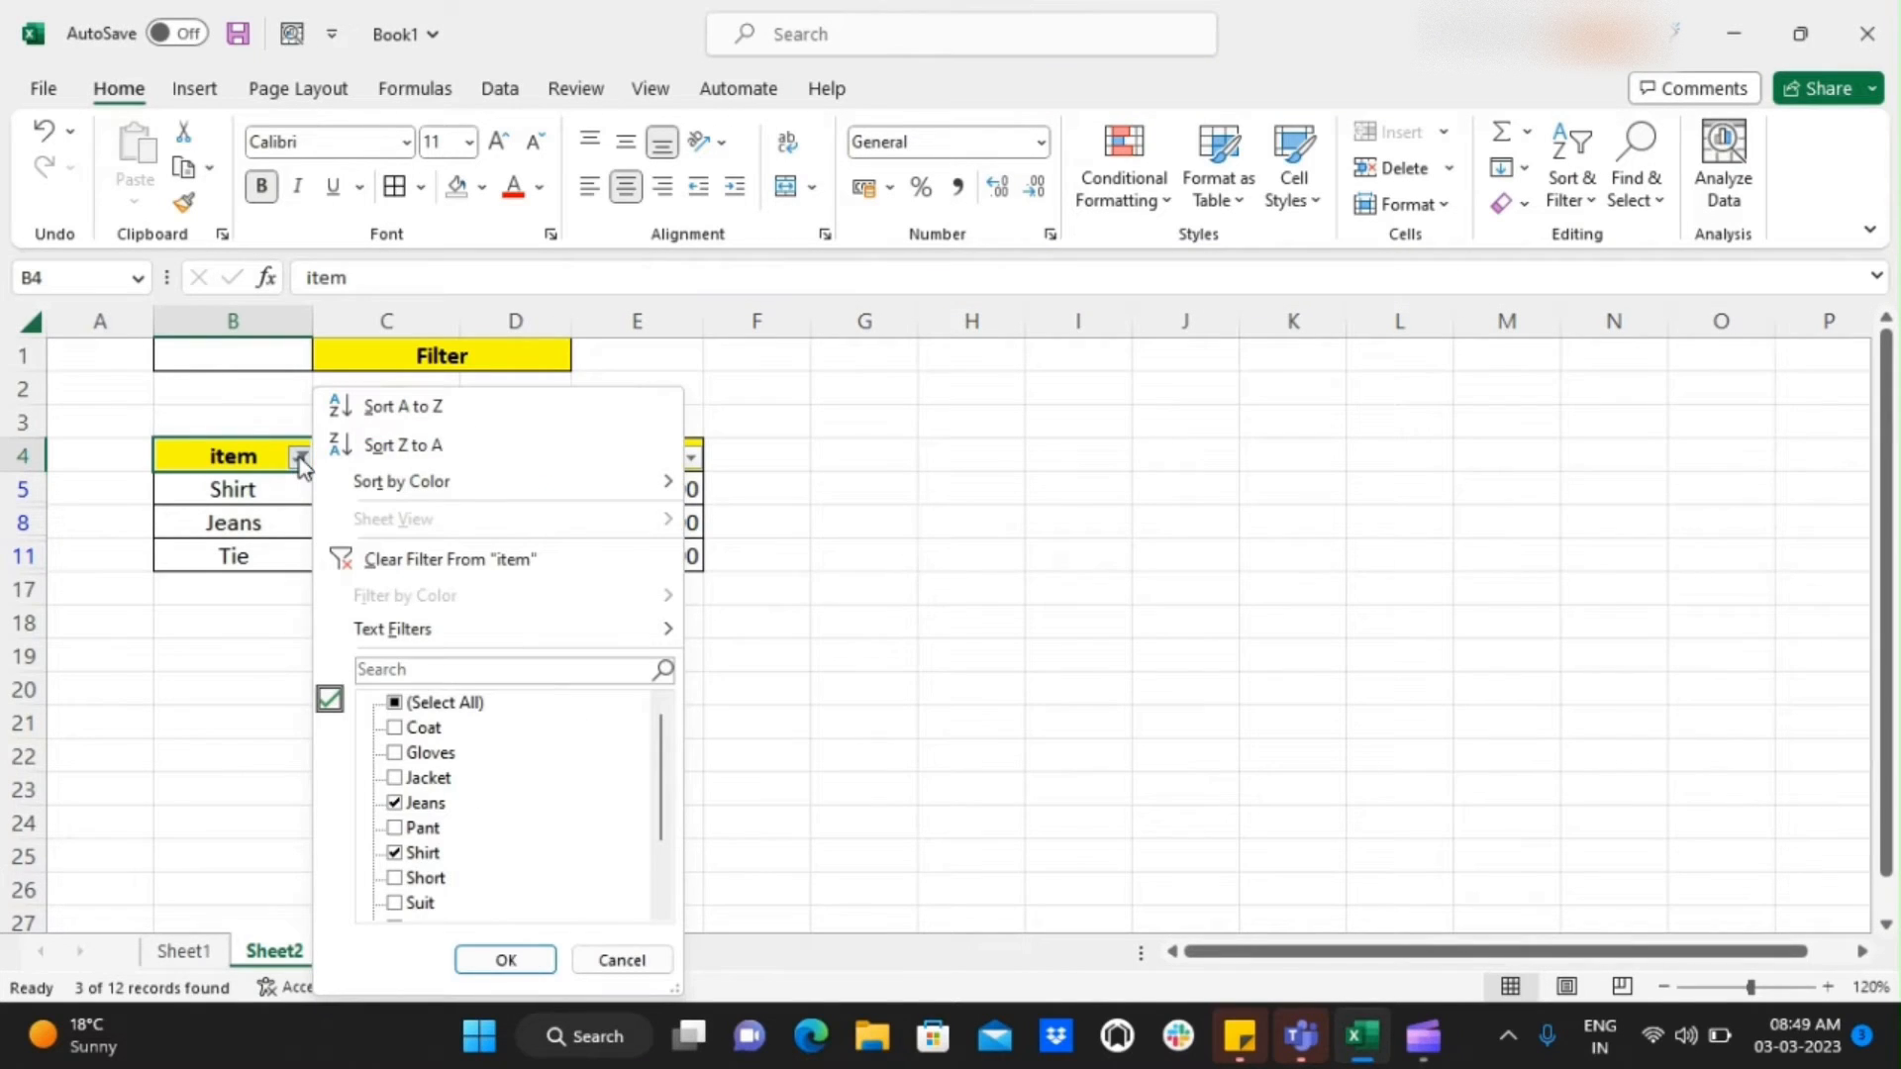
left_click(395, 703)
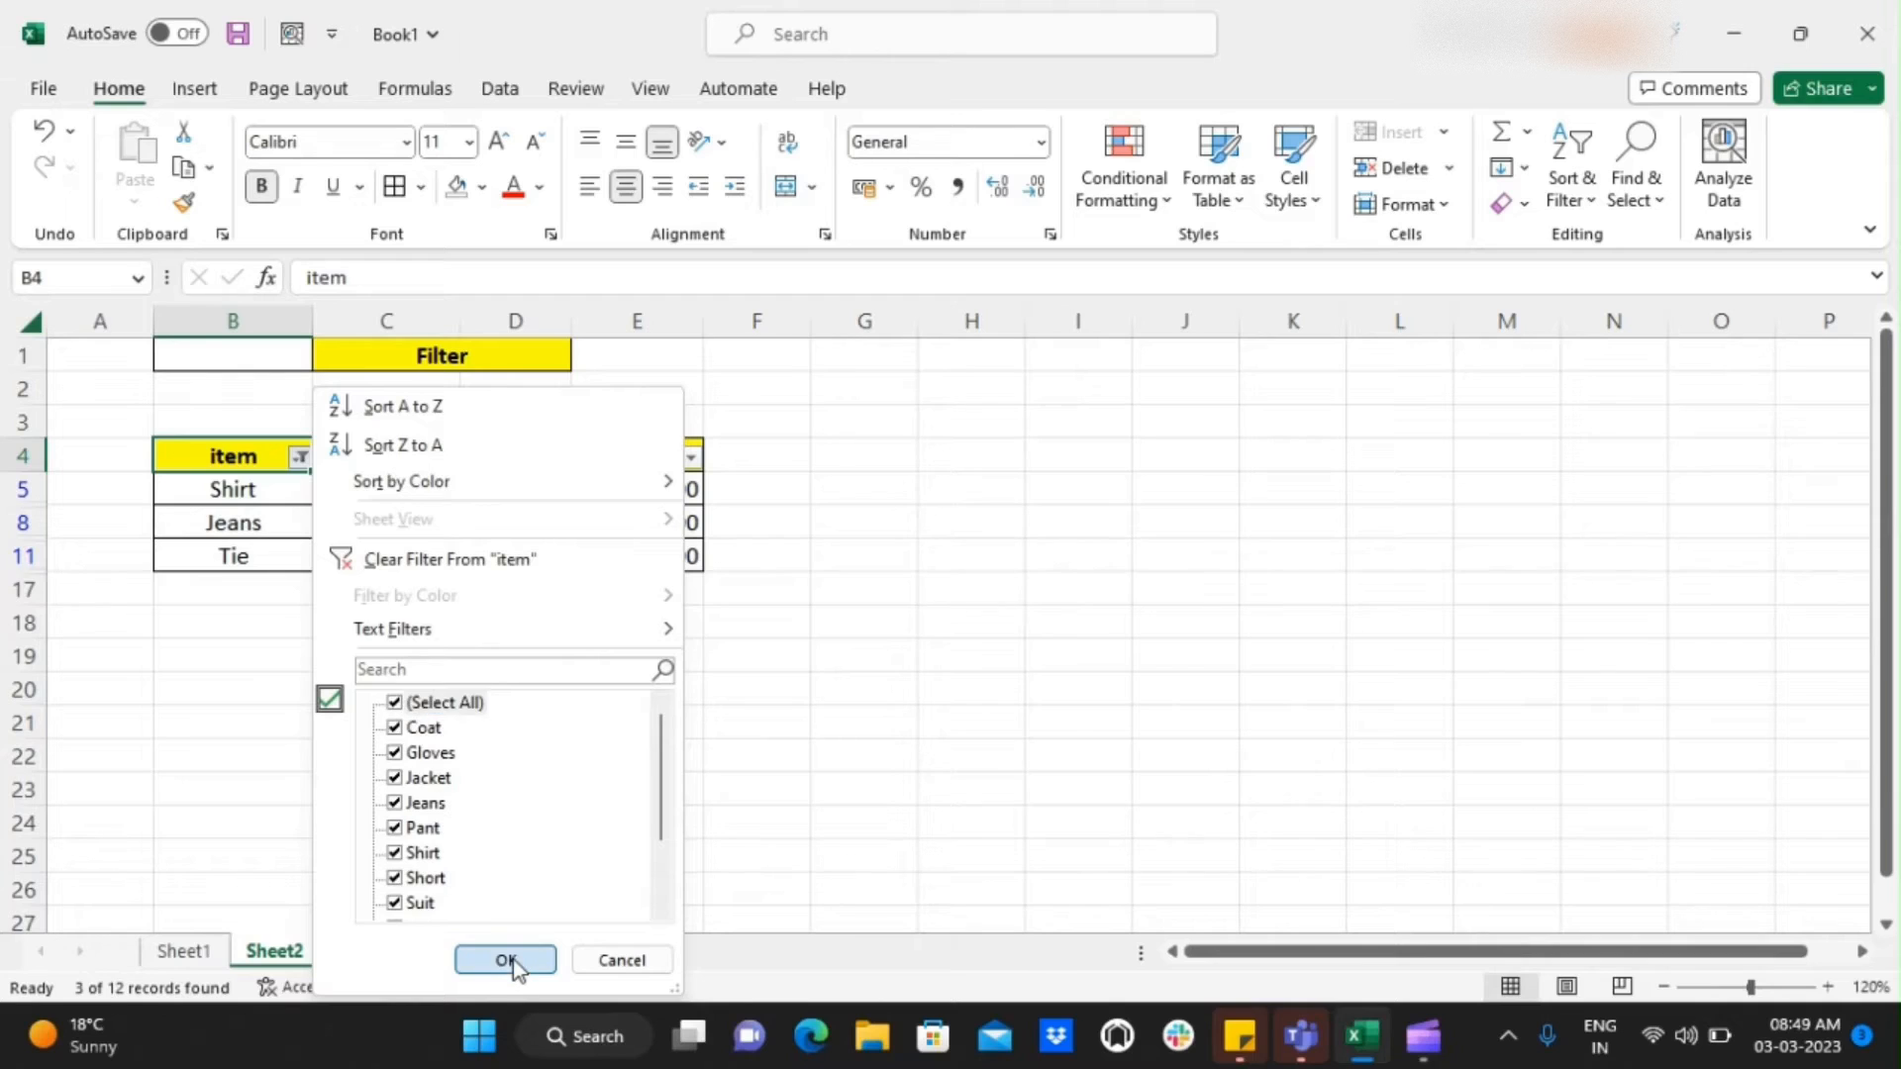
left_click(511, 960)
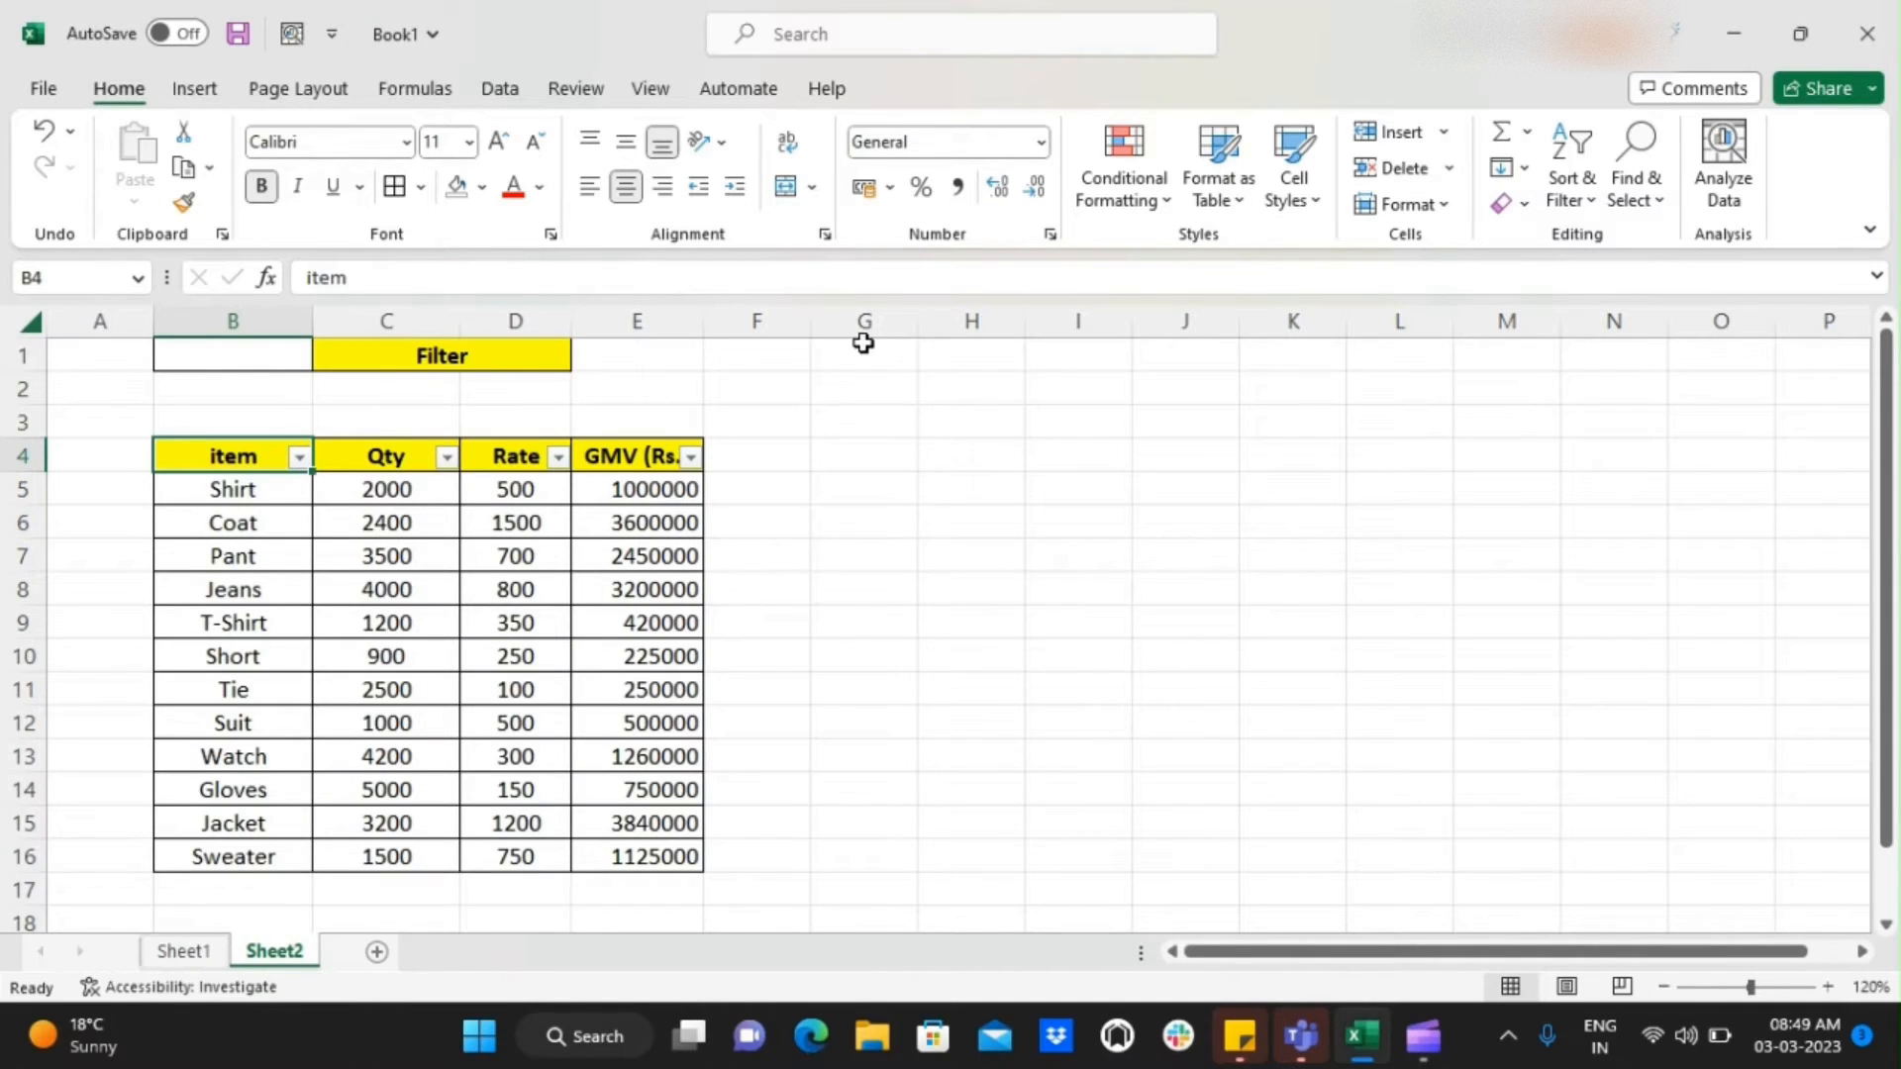
Turn off the filter on the table and select the whole table from the item header to the last GMV (Rs.) value
left_click(1573, 183)
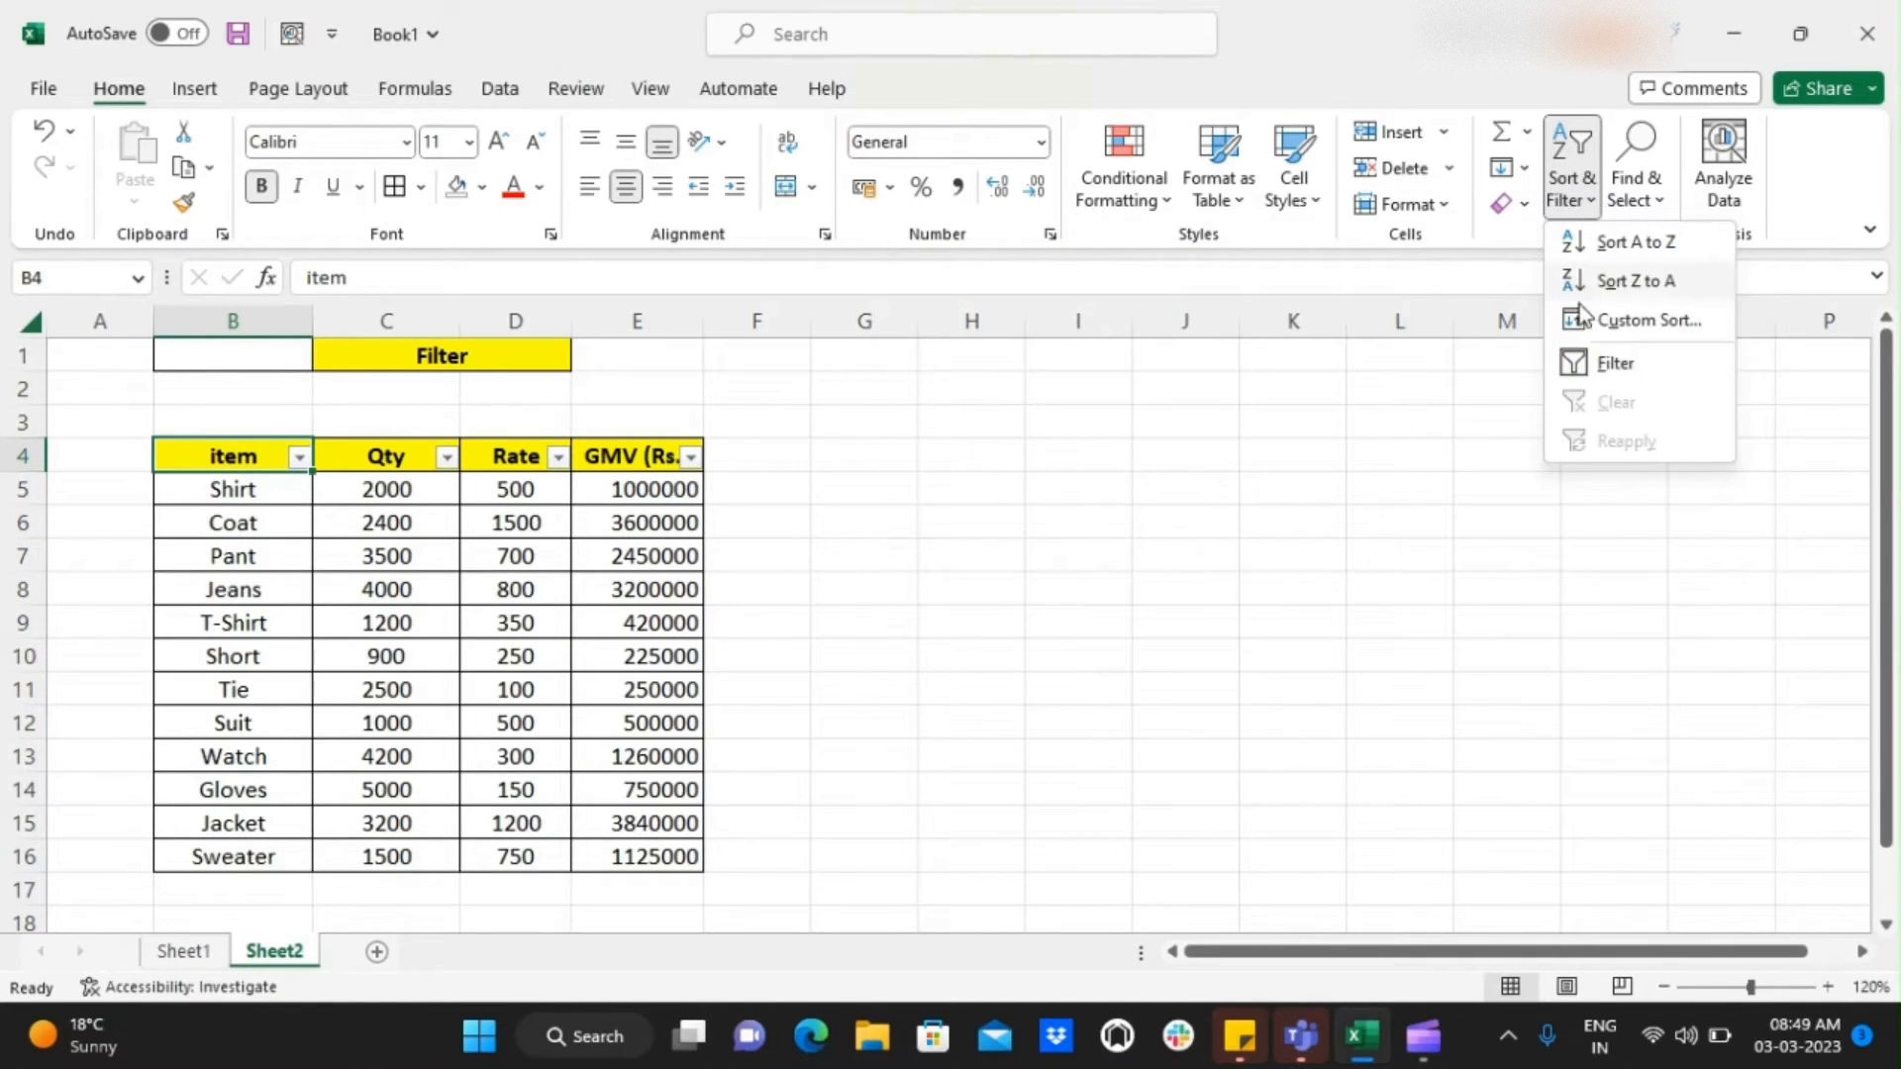
left_click(1597, 363)
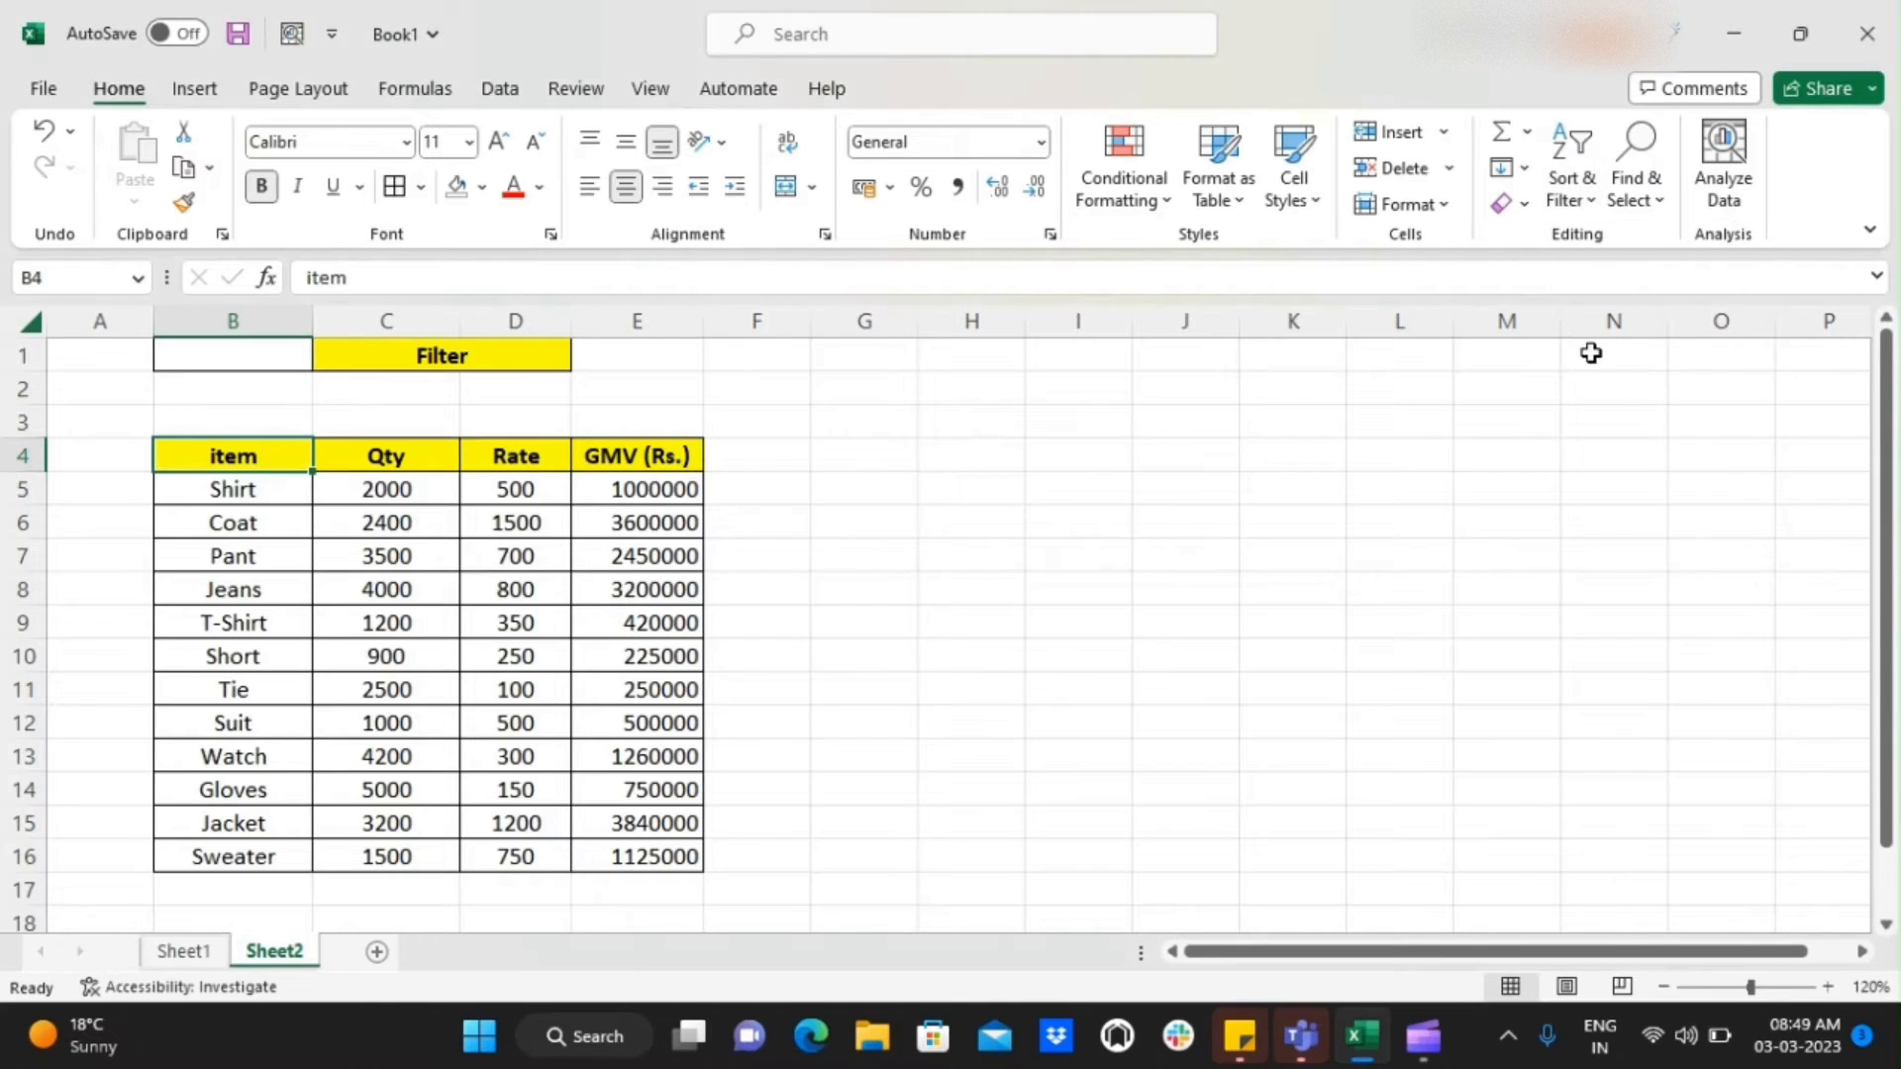
left_click(244, 508)
key("Up")
key("Up")
key("ctrl+shift+Right")
key("ctrl+shift+Down")
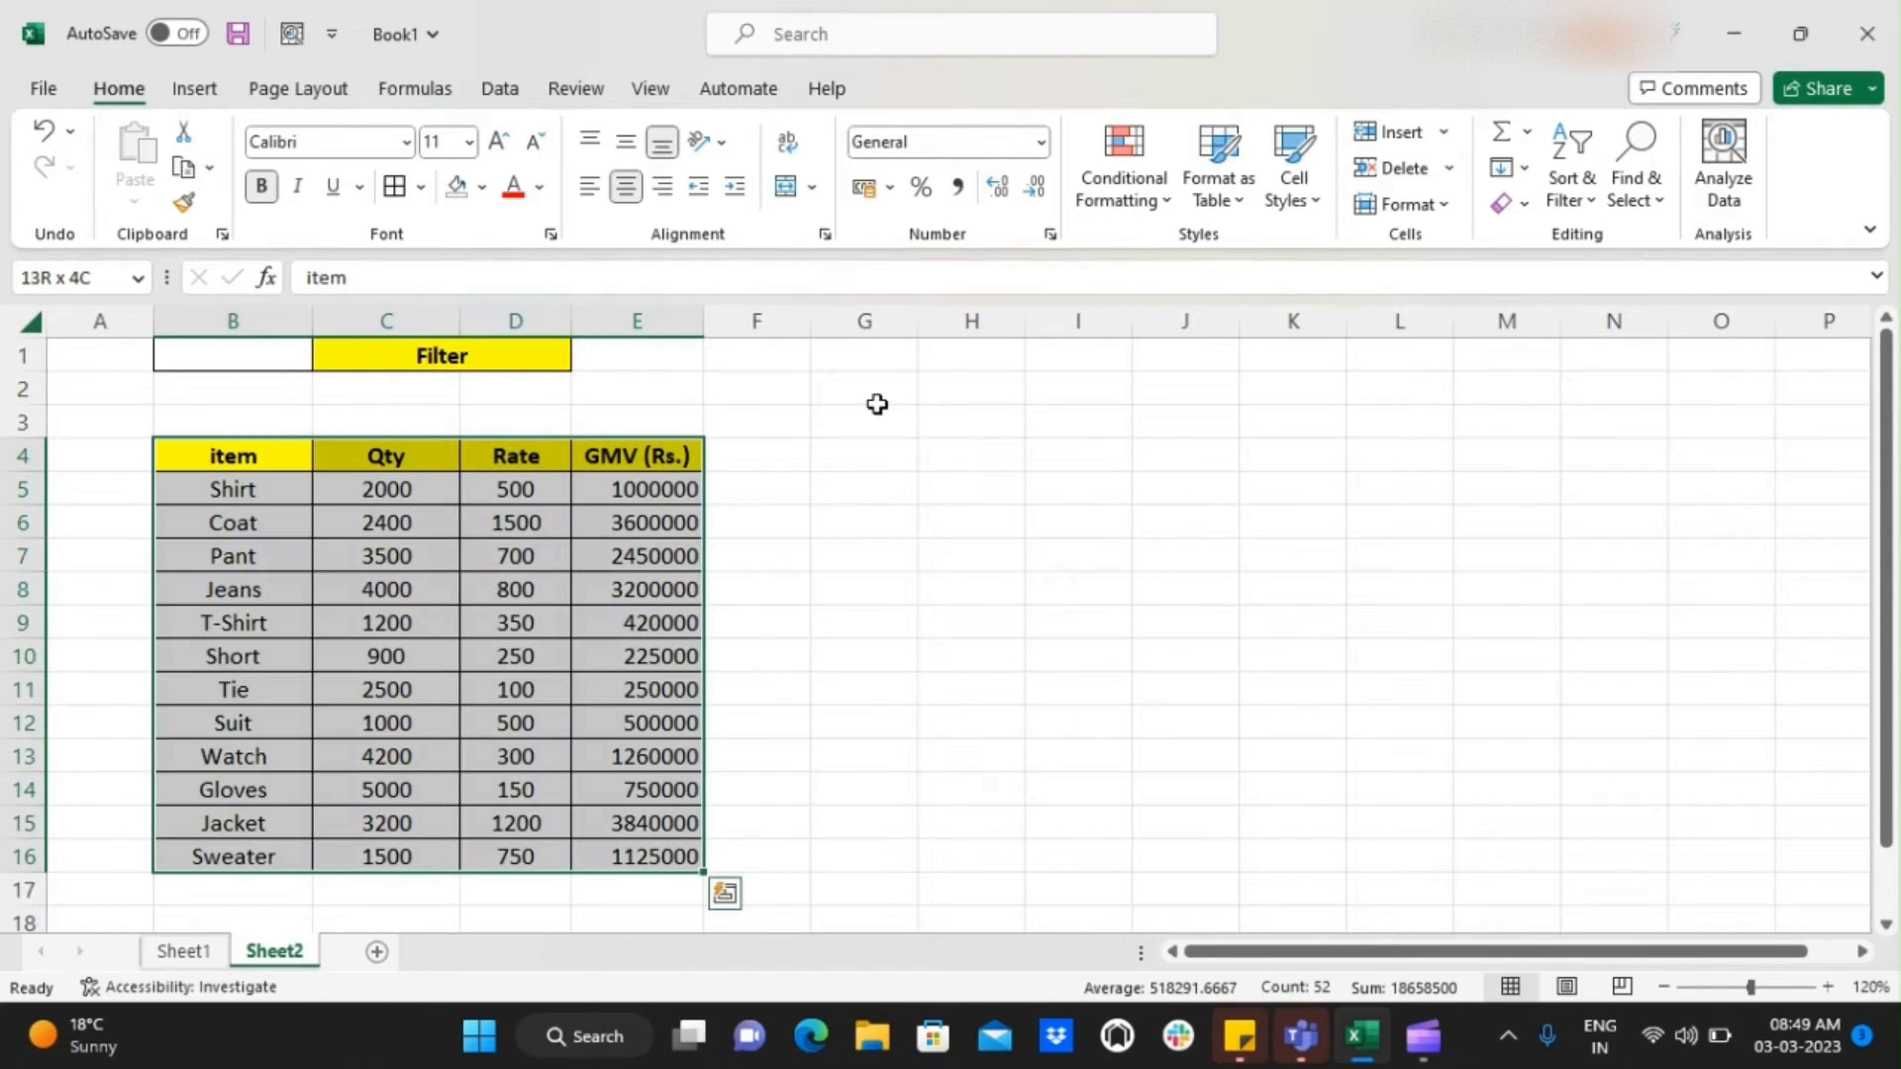
key("Up")
key("Down")
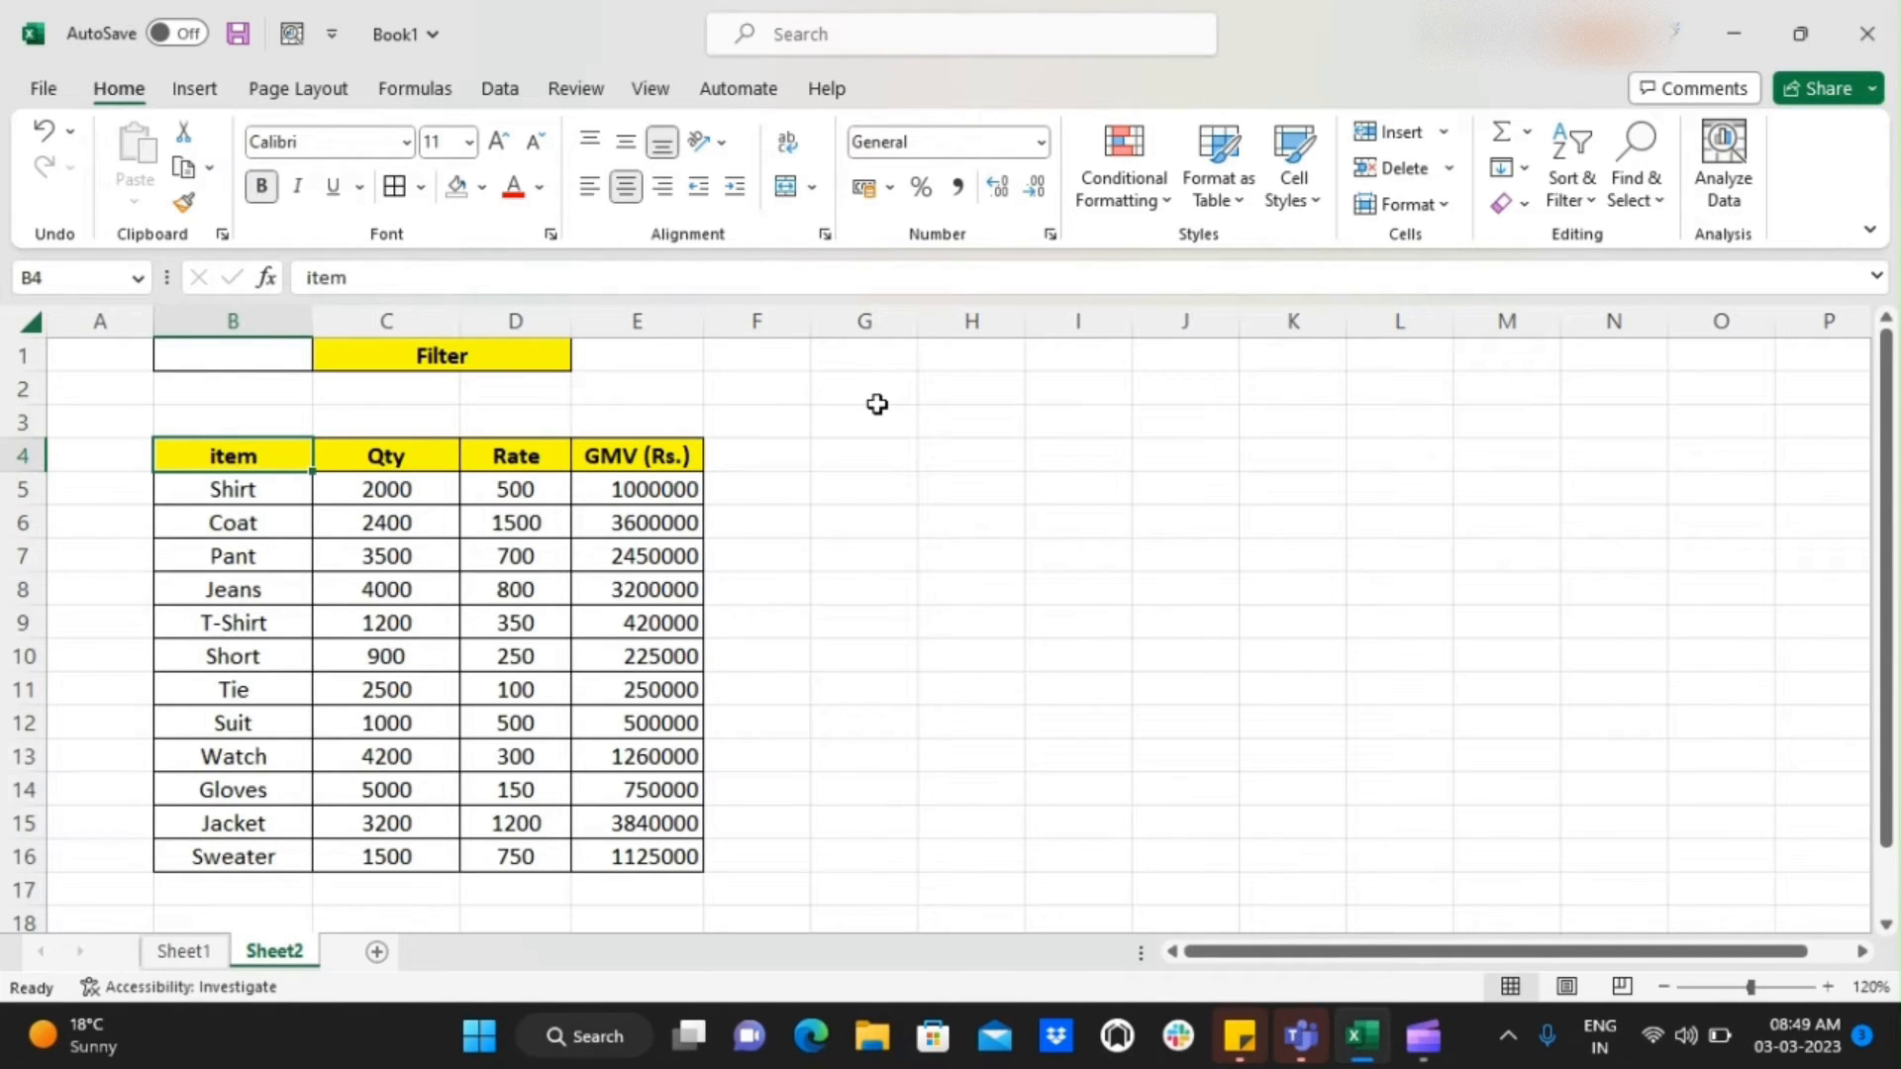
Replace the title in the merged cell C1 above the table with Sort
key("Up")
key("Up")
key("Up")
key("Right")
type("Sor")
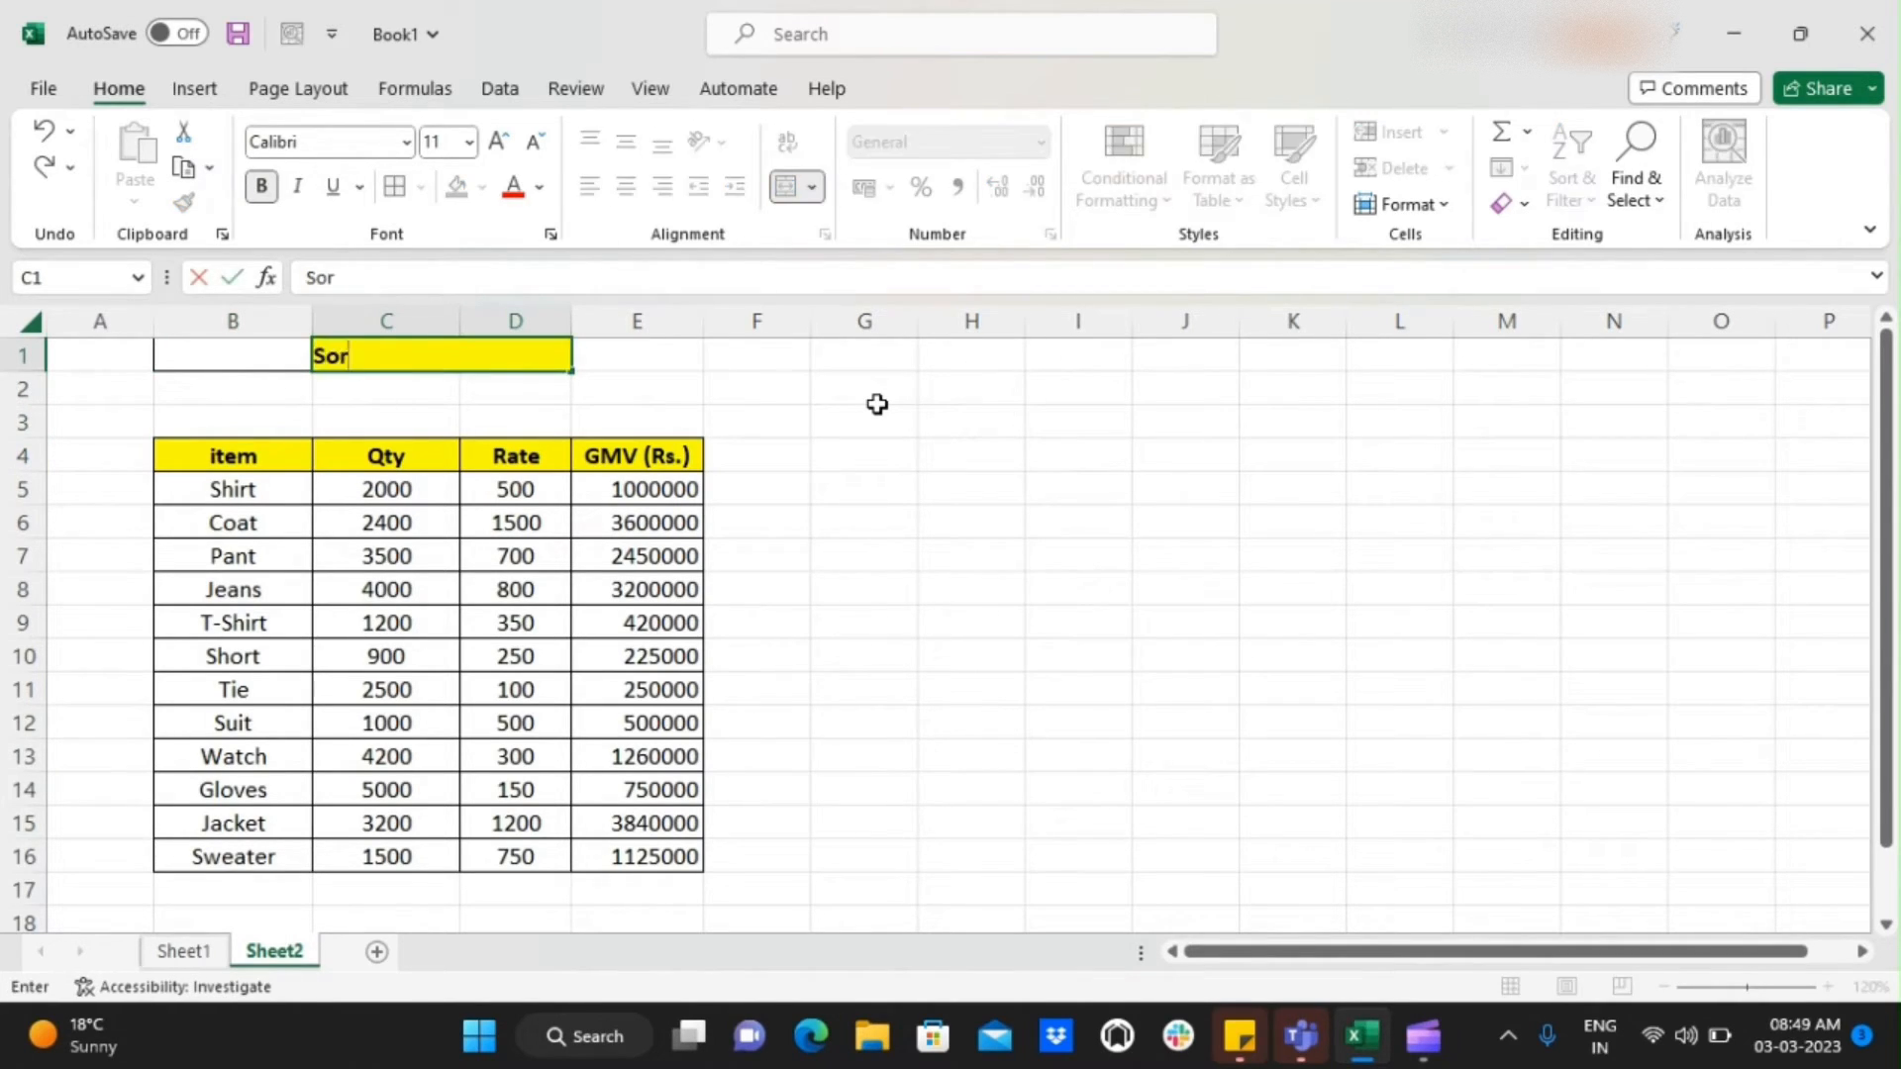
type("t")
key("Return")
key("Up")
Select the whole table B4:E16 and apply Filter to its header row
key("Down")
key("Down")
key("Down")
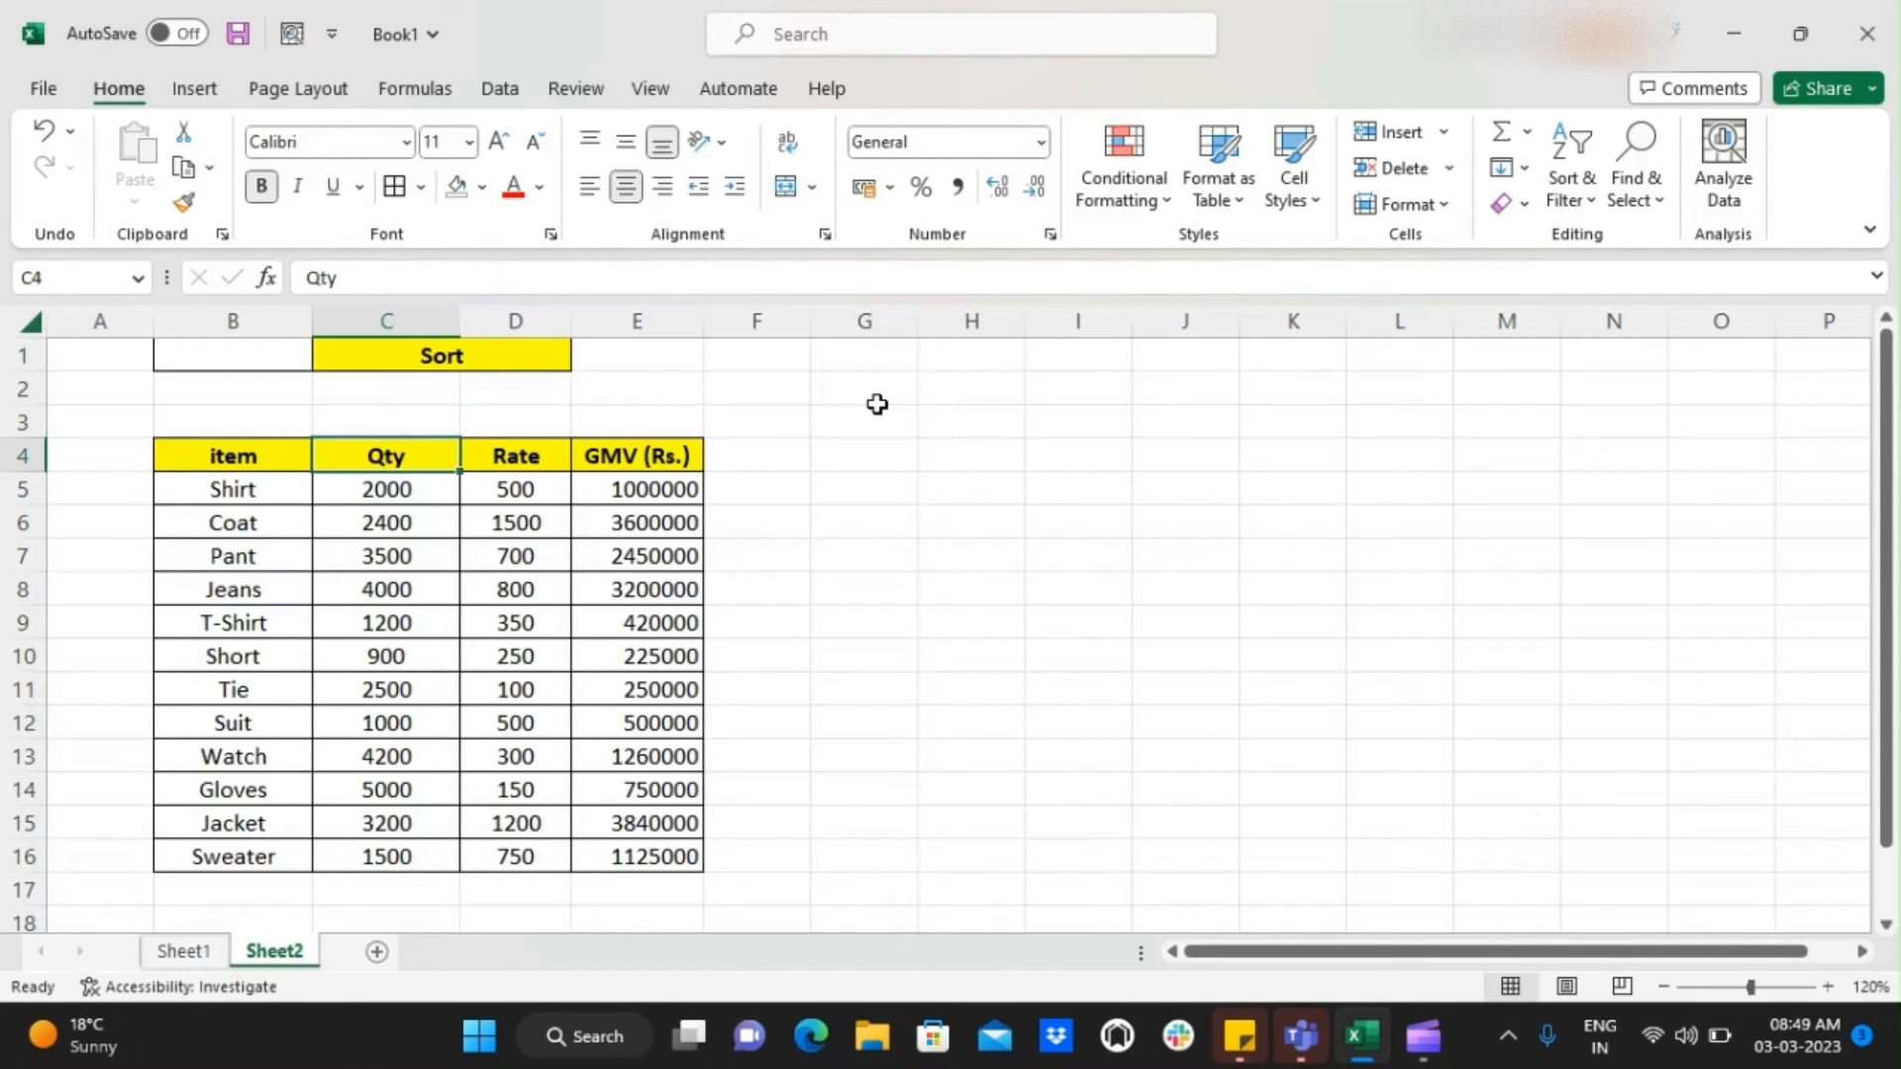
key("Left")
key("ctrl+shift+Right")
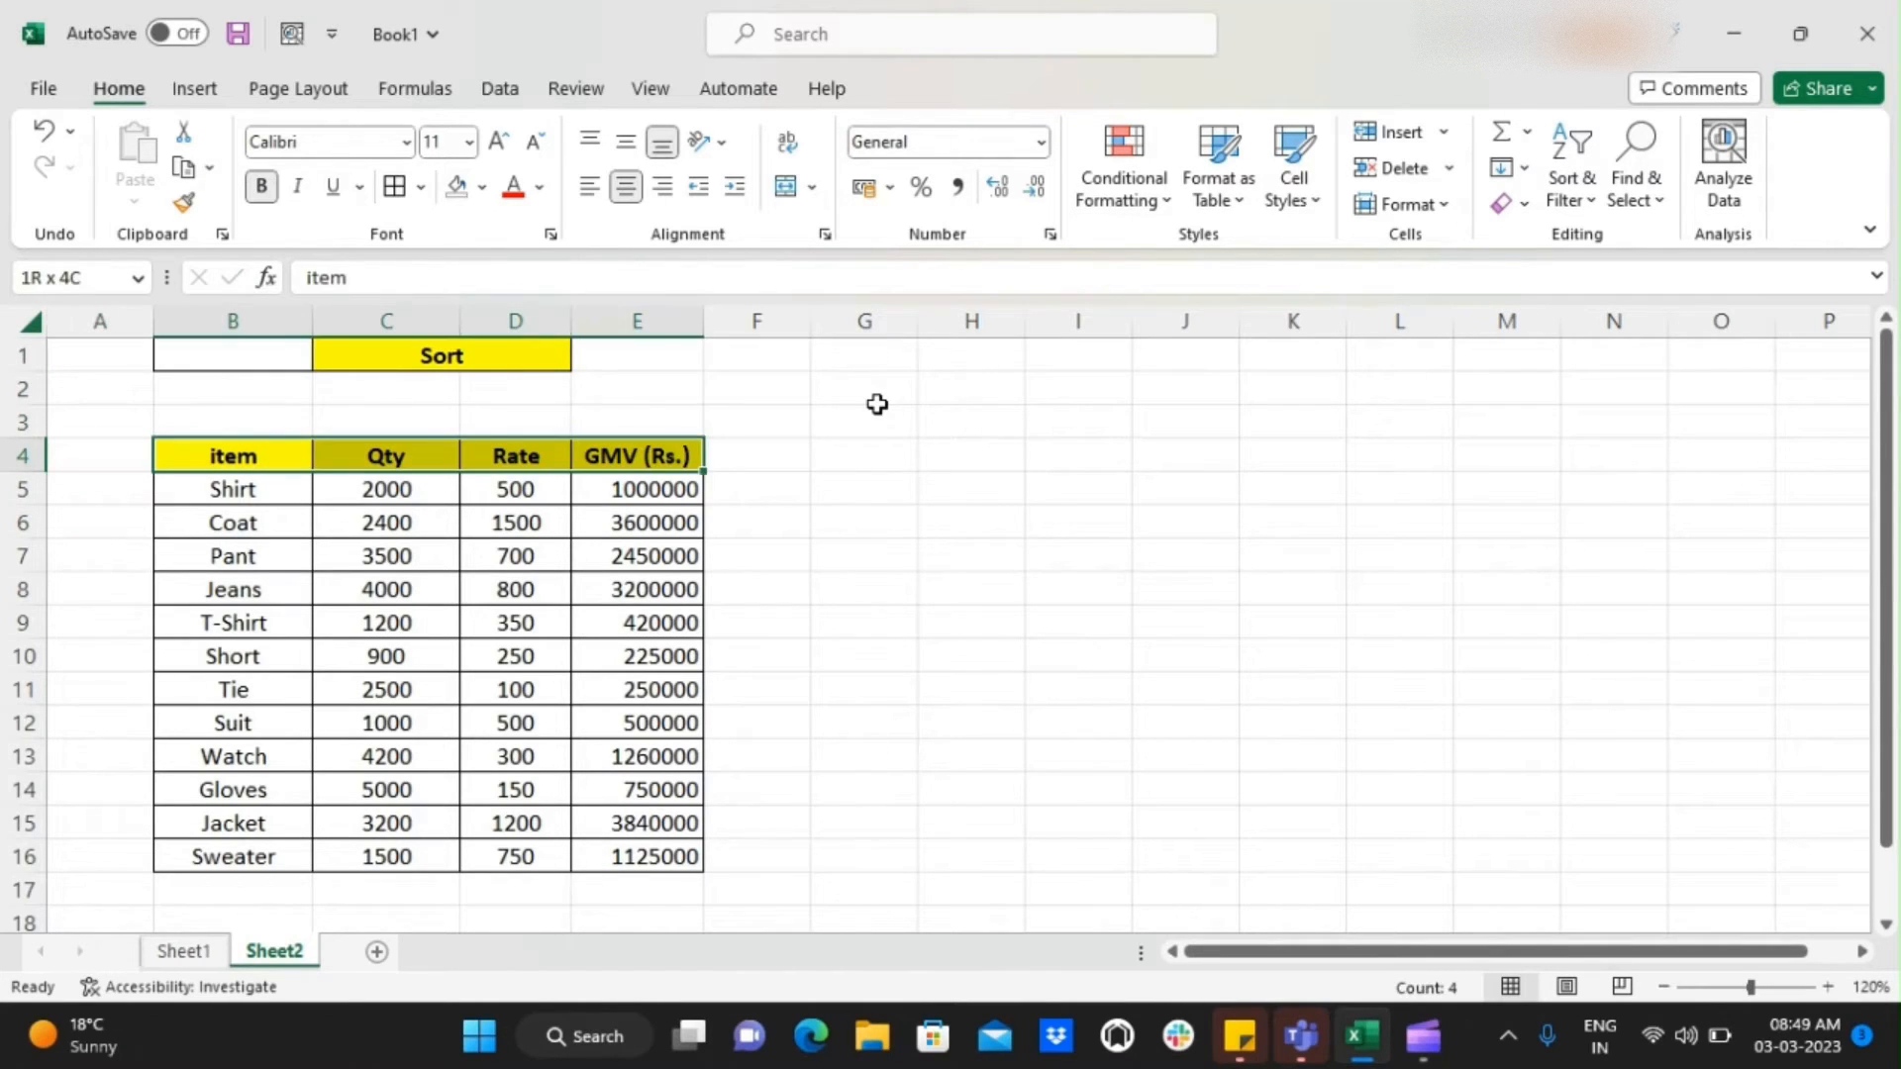
key("ctrl+shift+Down")
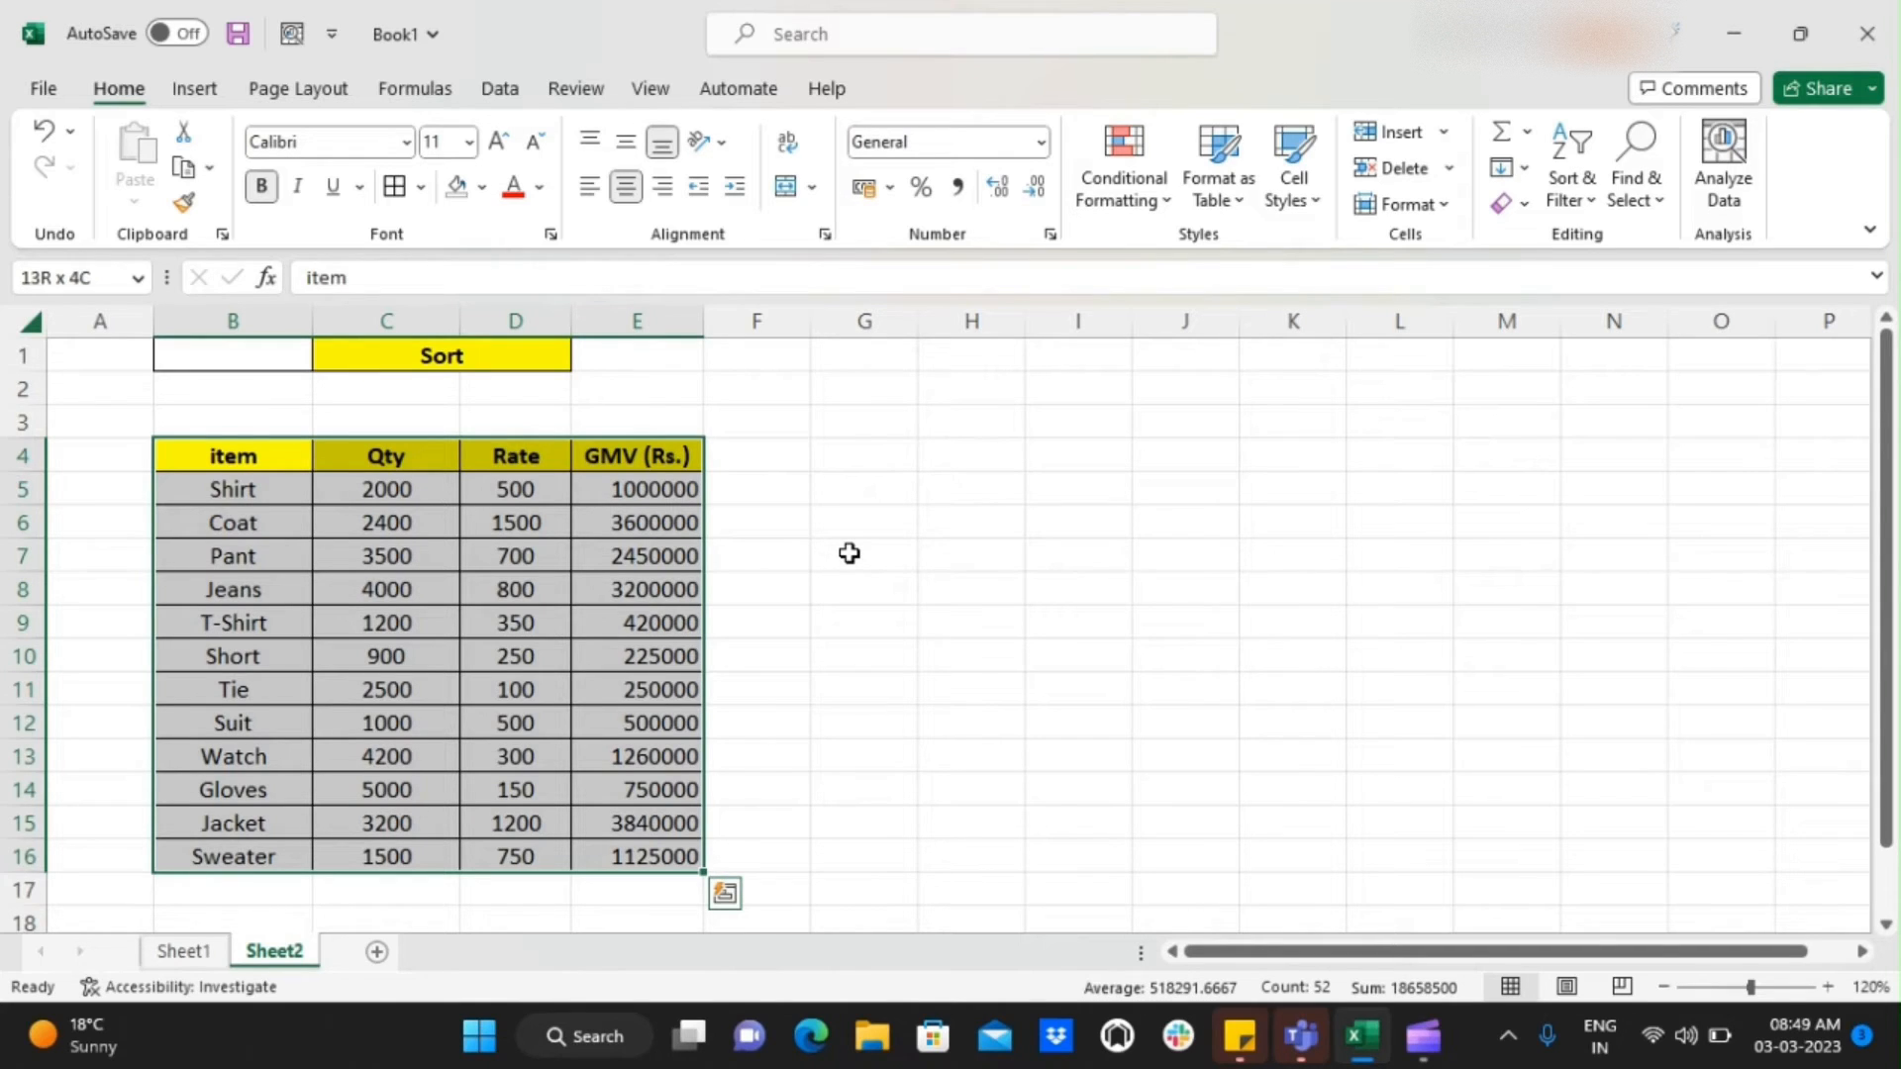
left_click(1577, 199)
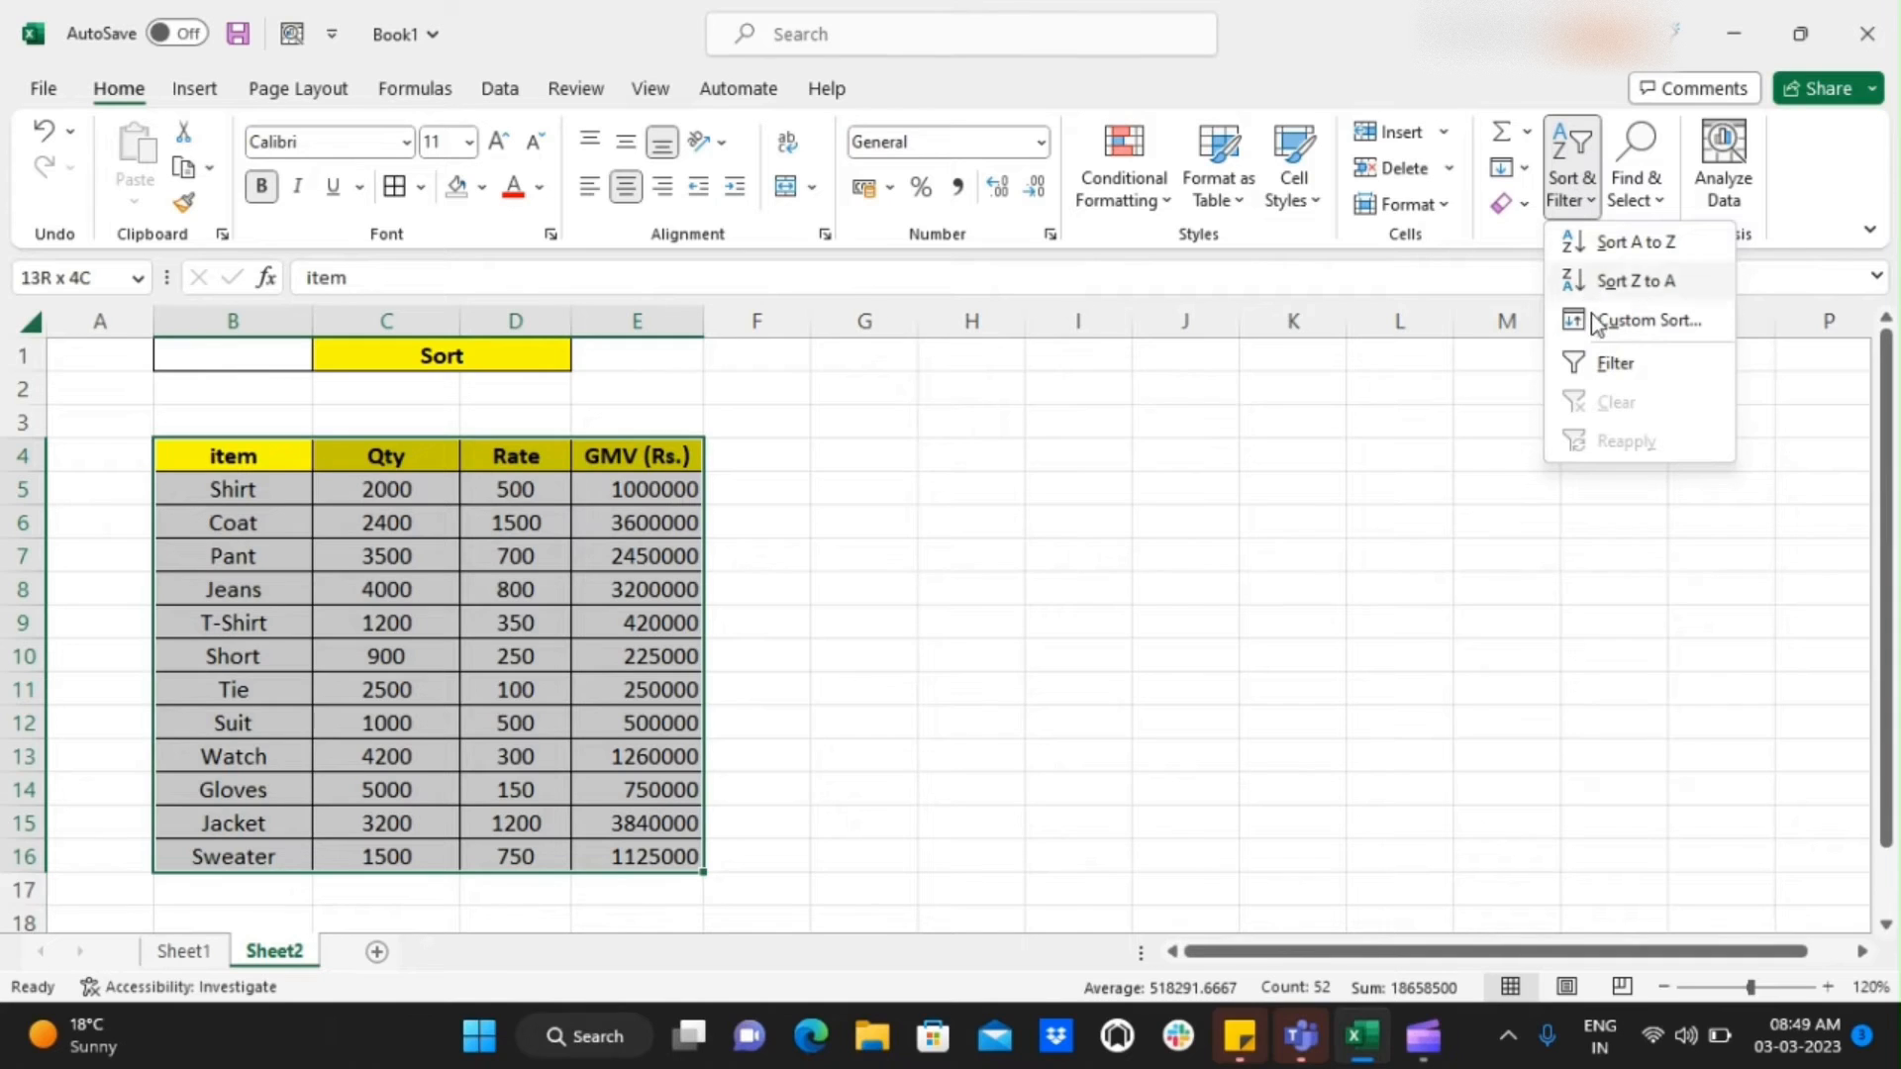
left_click(1601, 366)
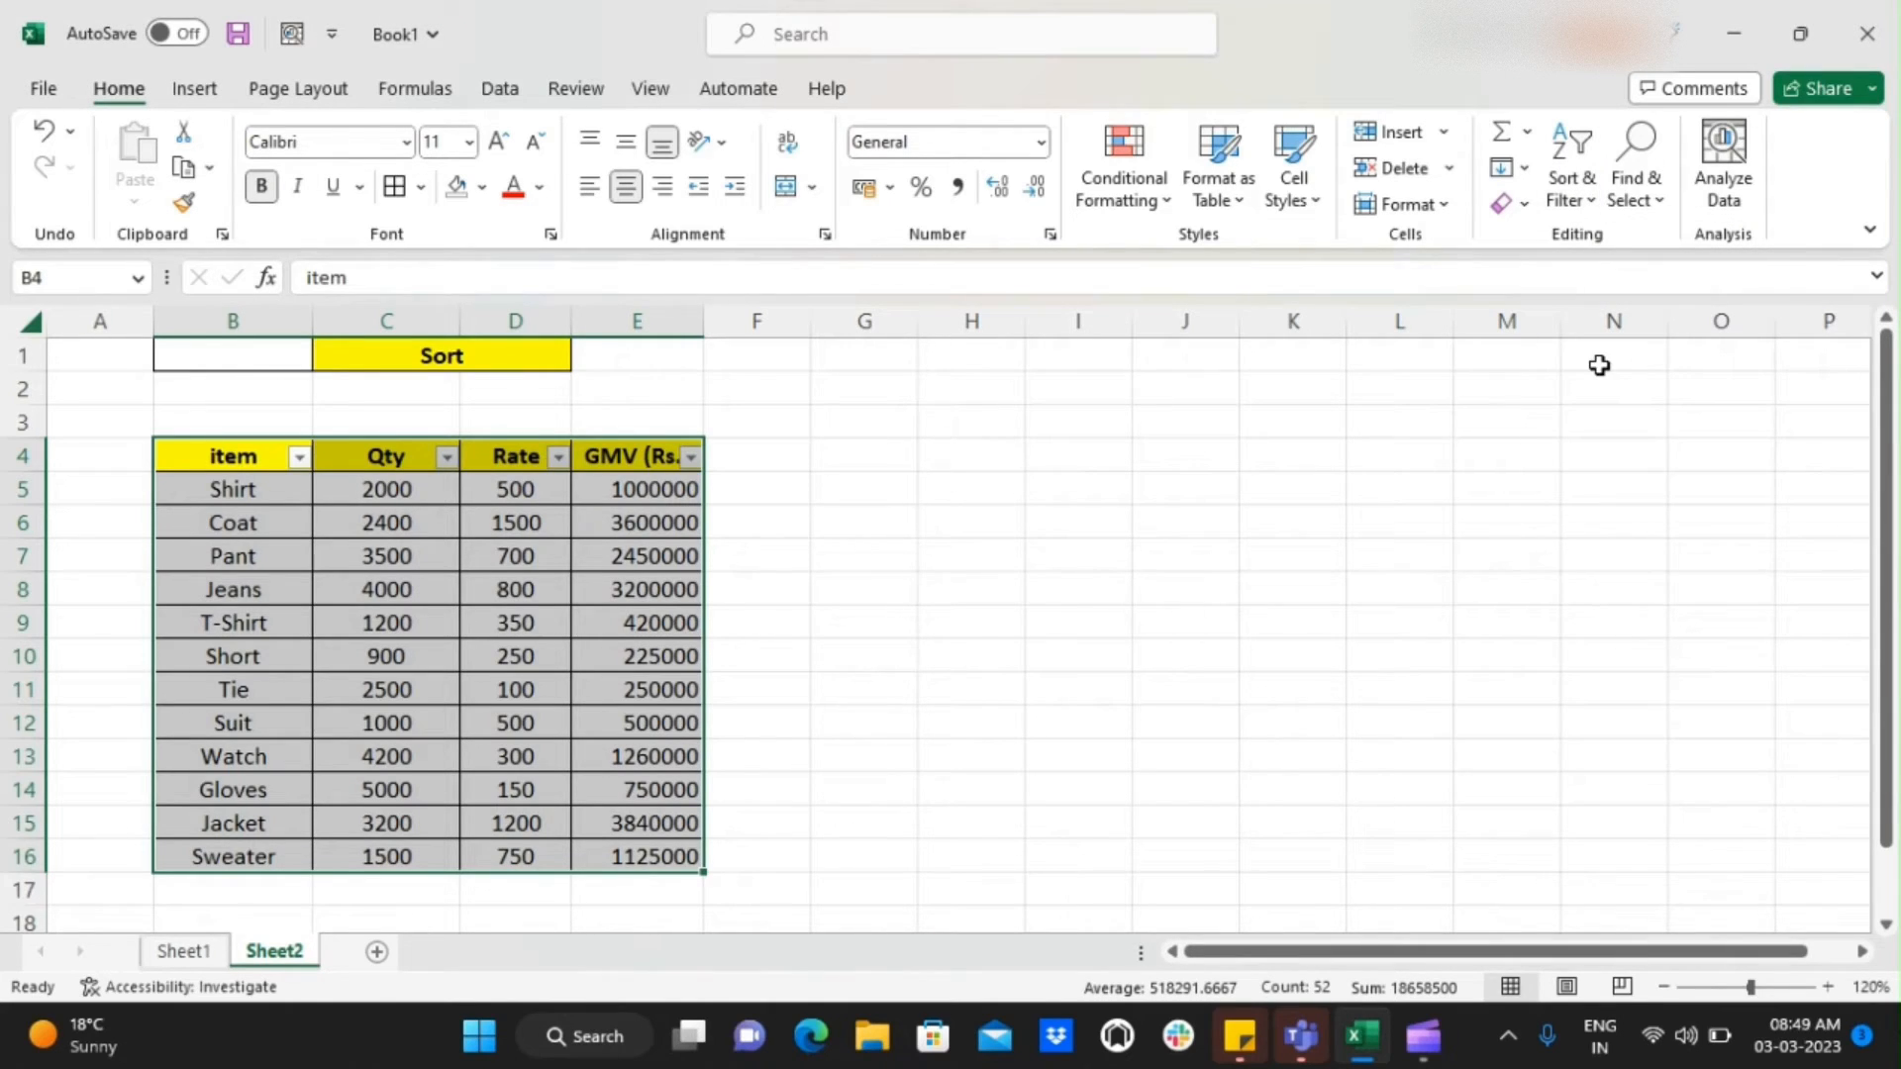
Sort the table by the item column from A to Z
key("Right")
key("Left")
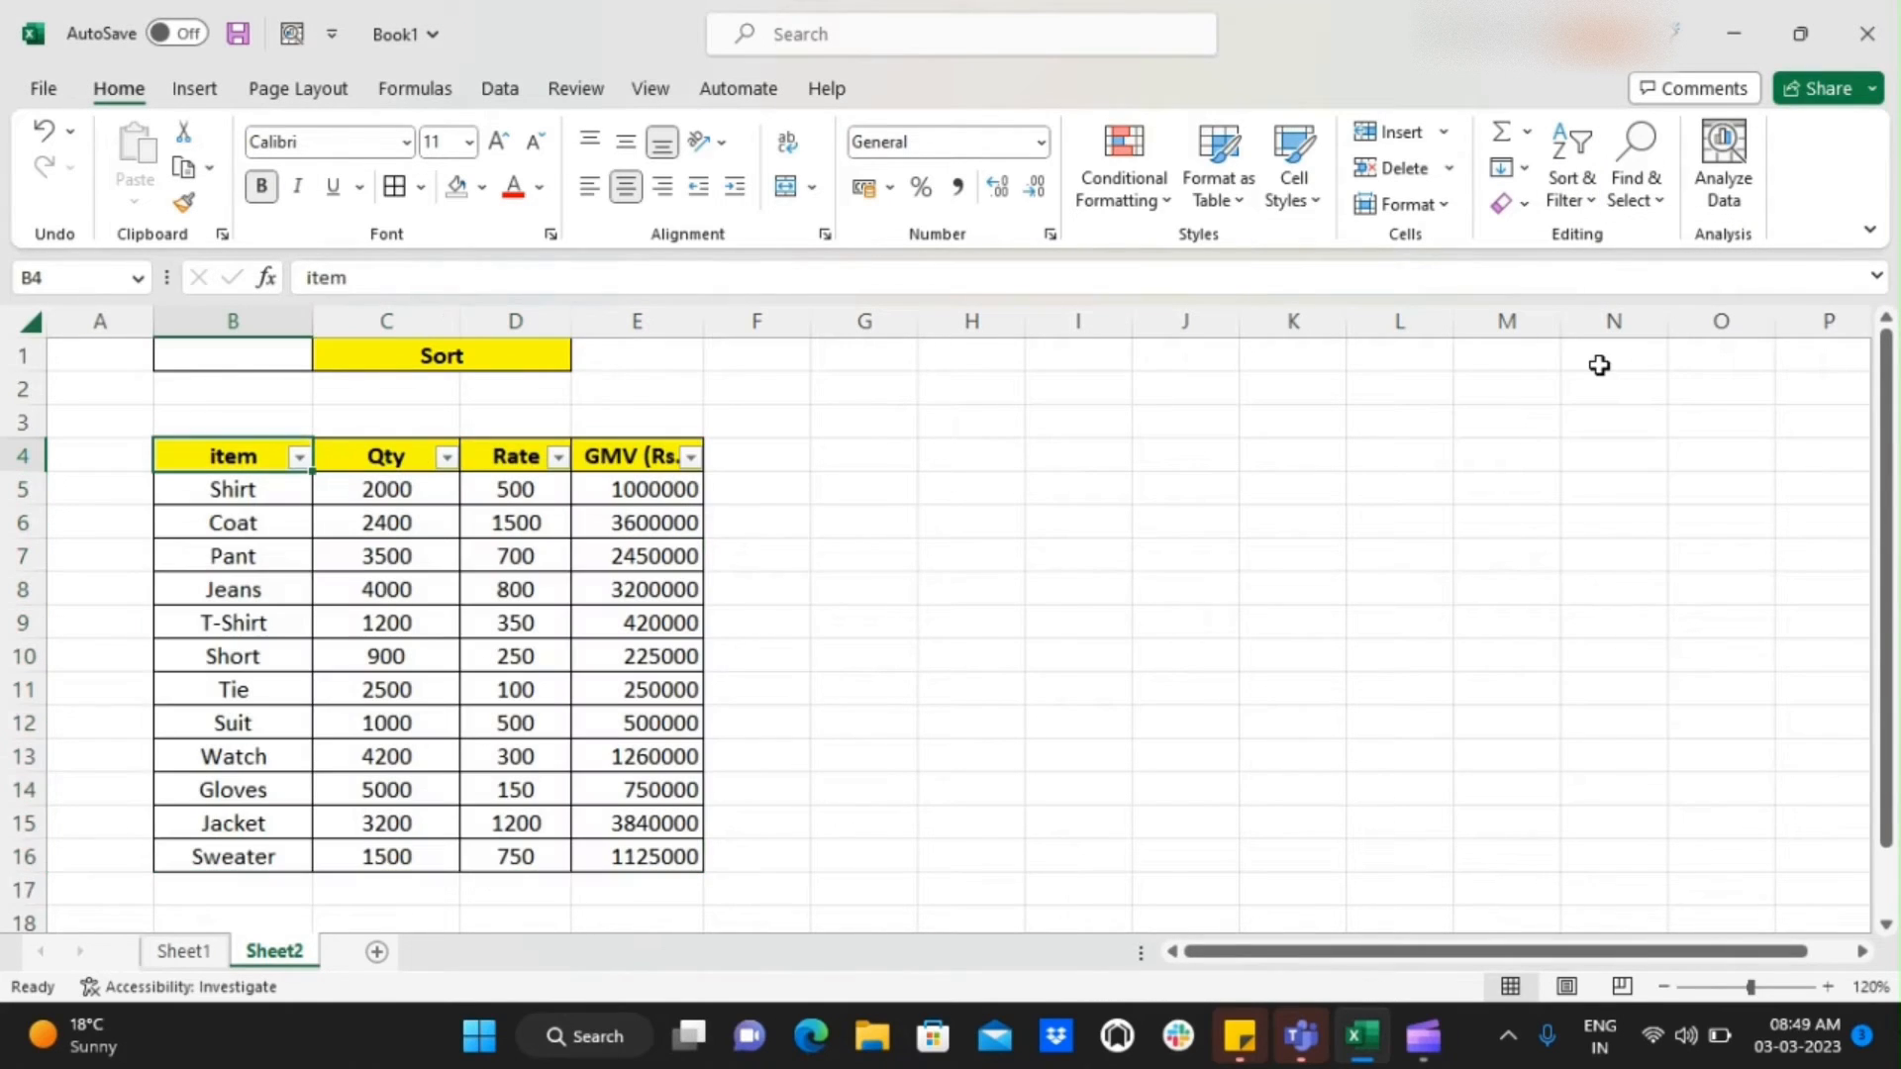
left_click(299, 458)
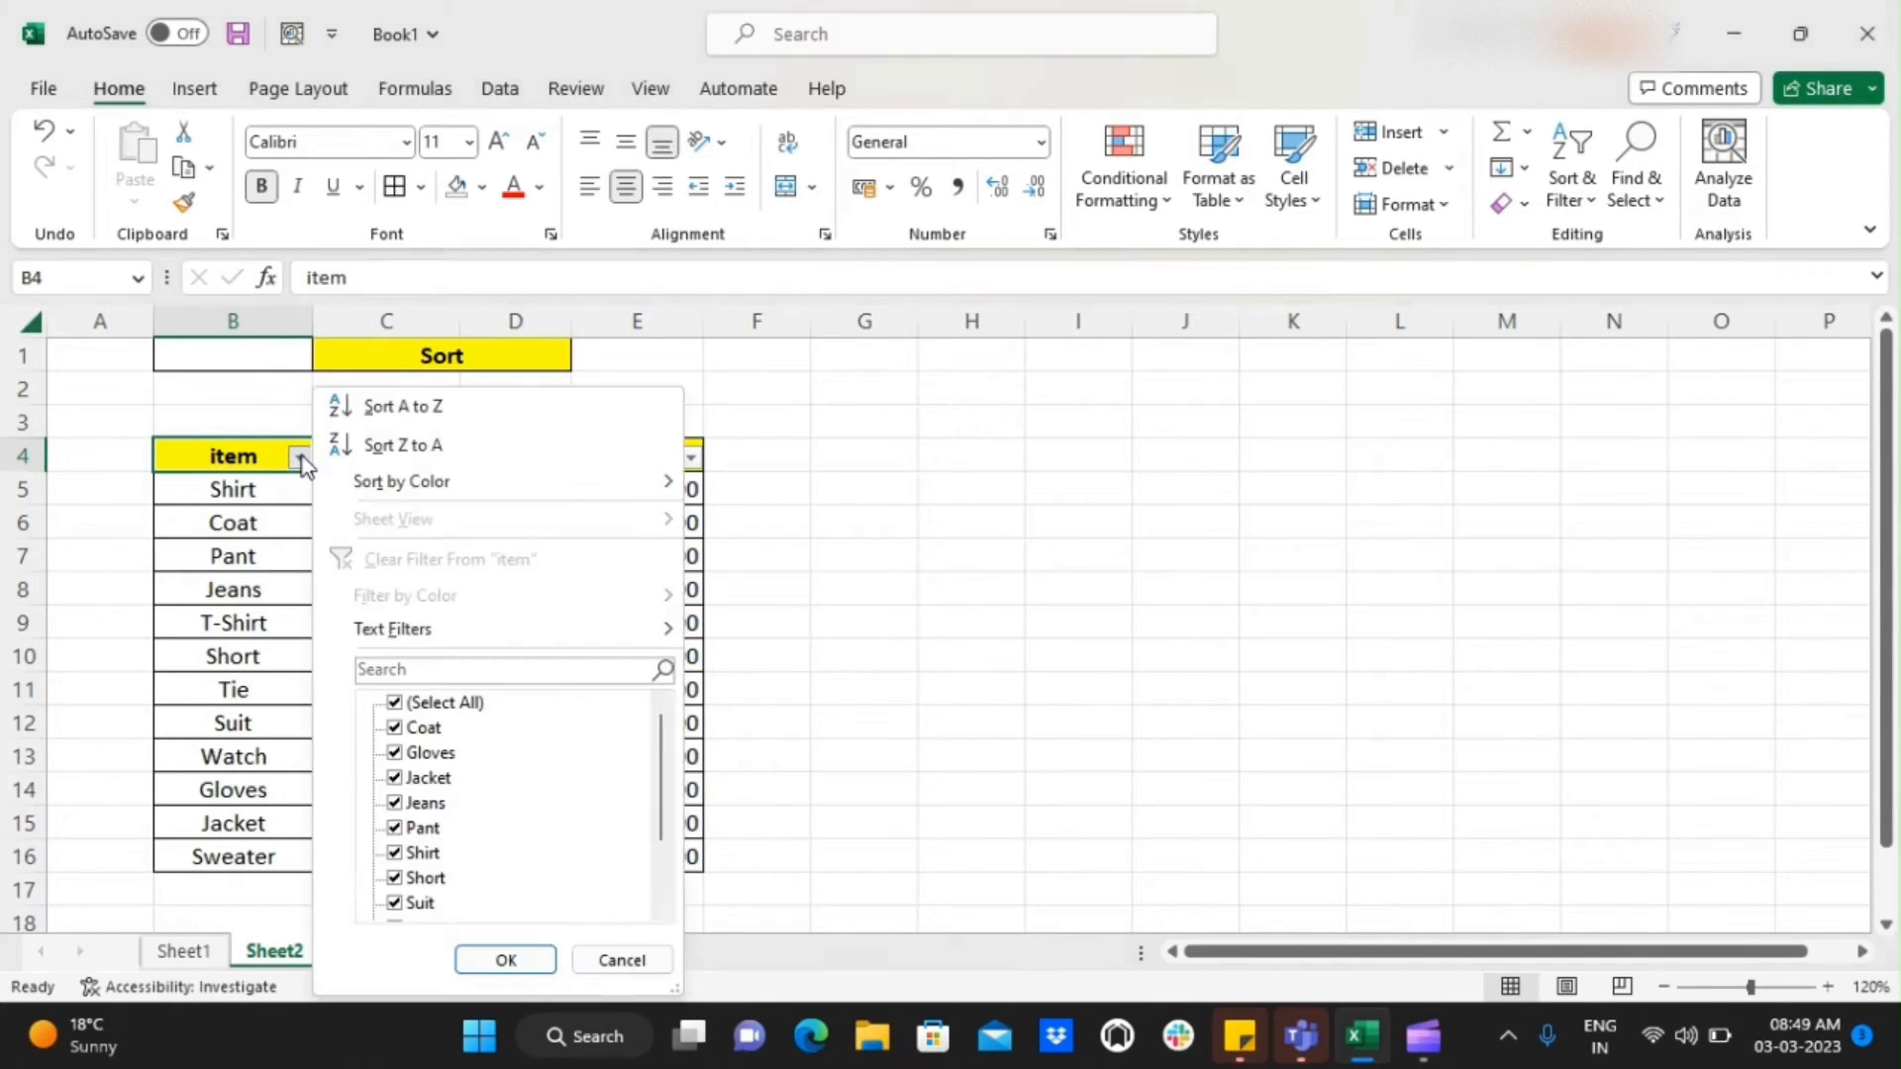
left_click(418, 408)
Examine the order of the sorted item column from its first entry to its last
key("Down")
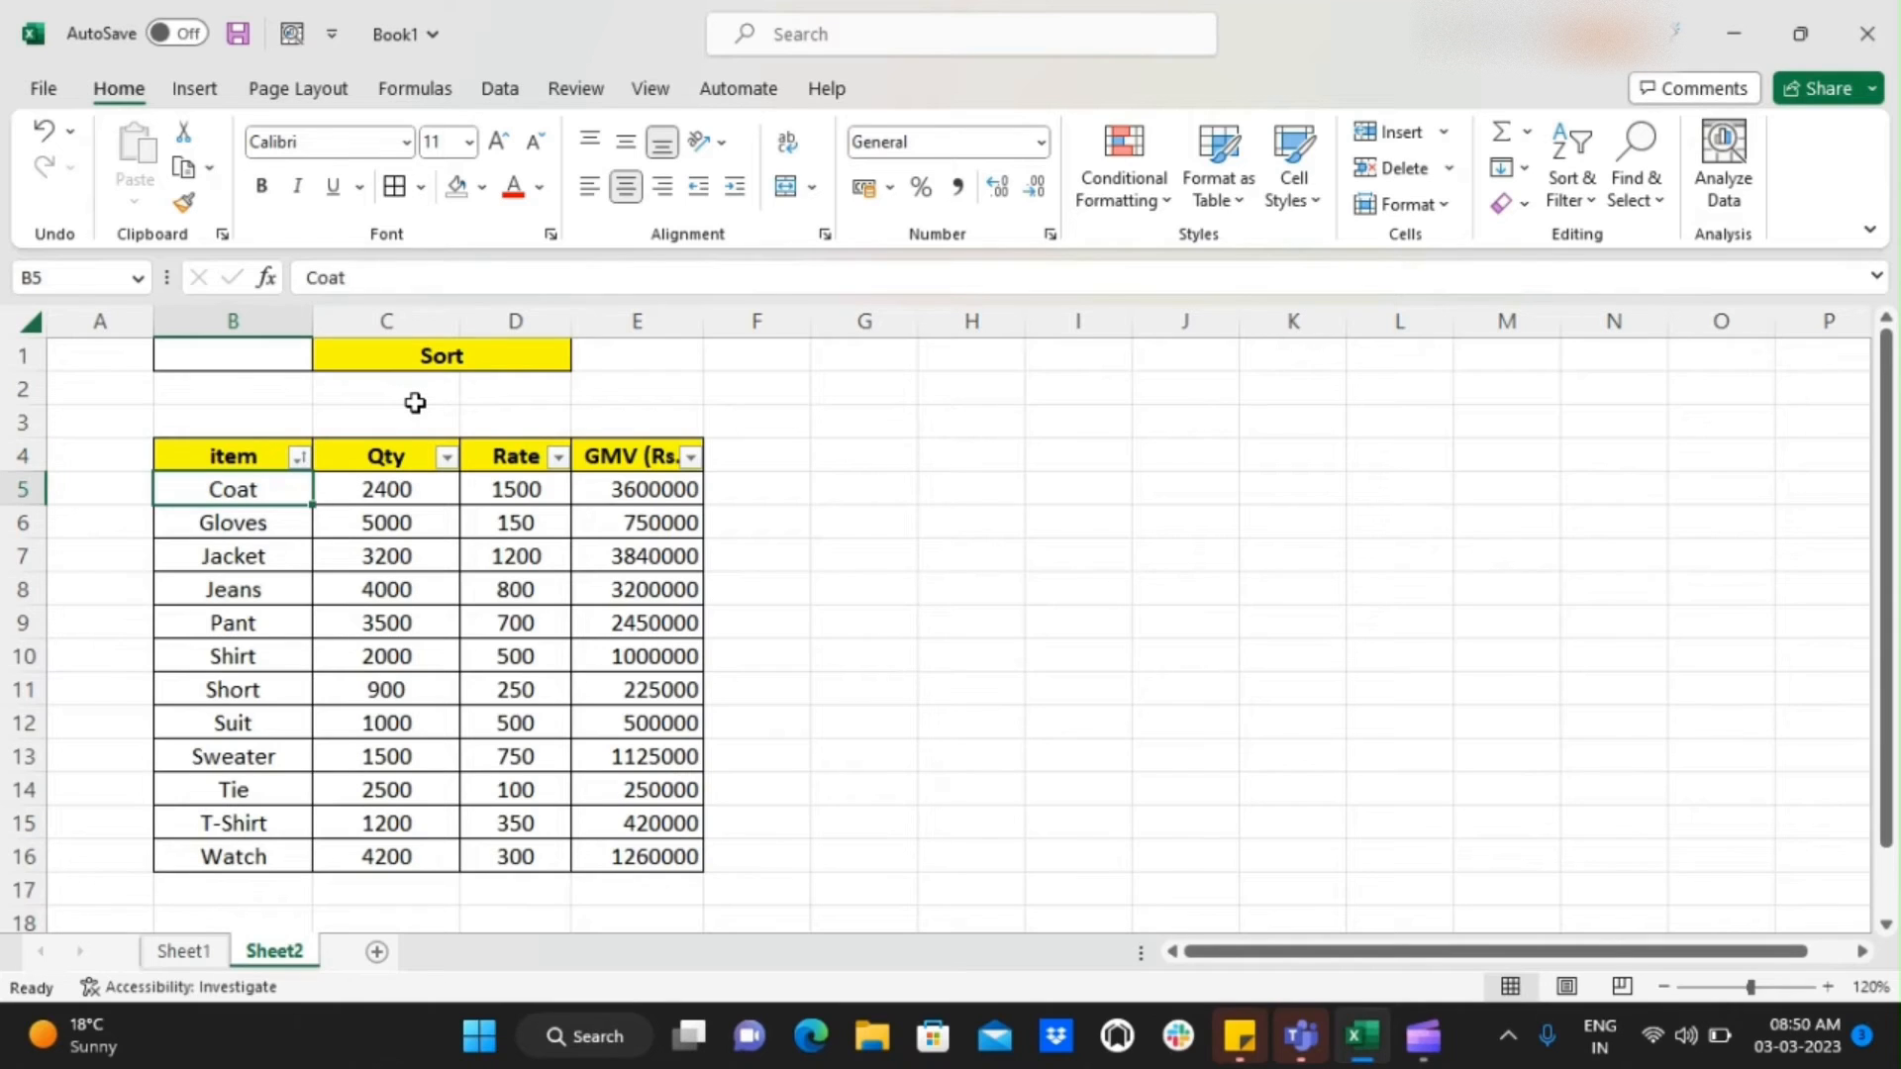
key("Down")
key("Down")
key("Down")
key("Down")
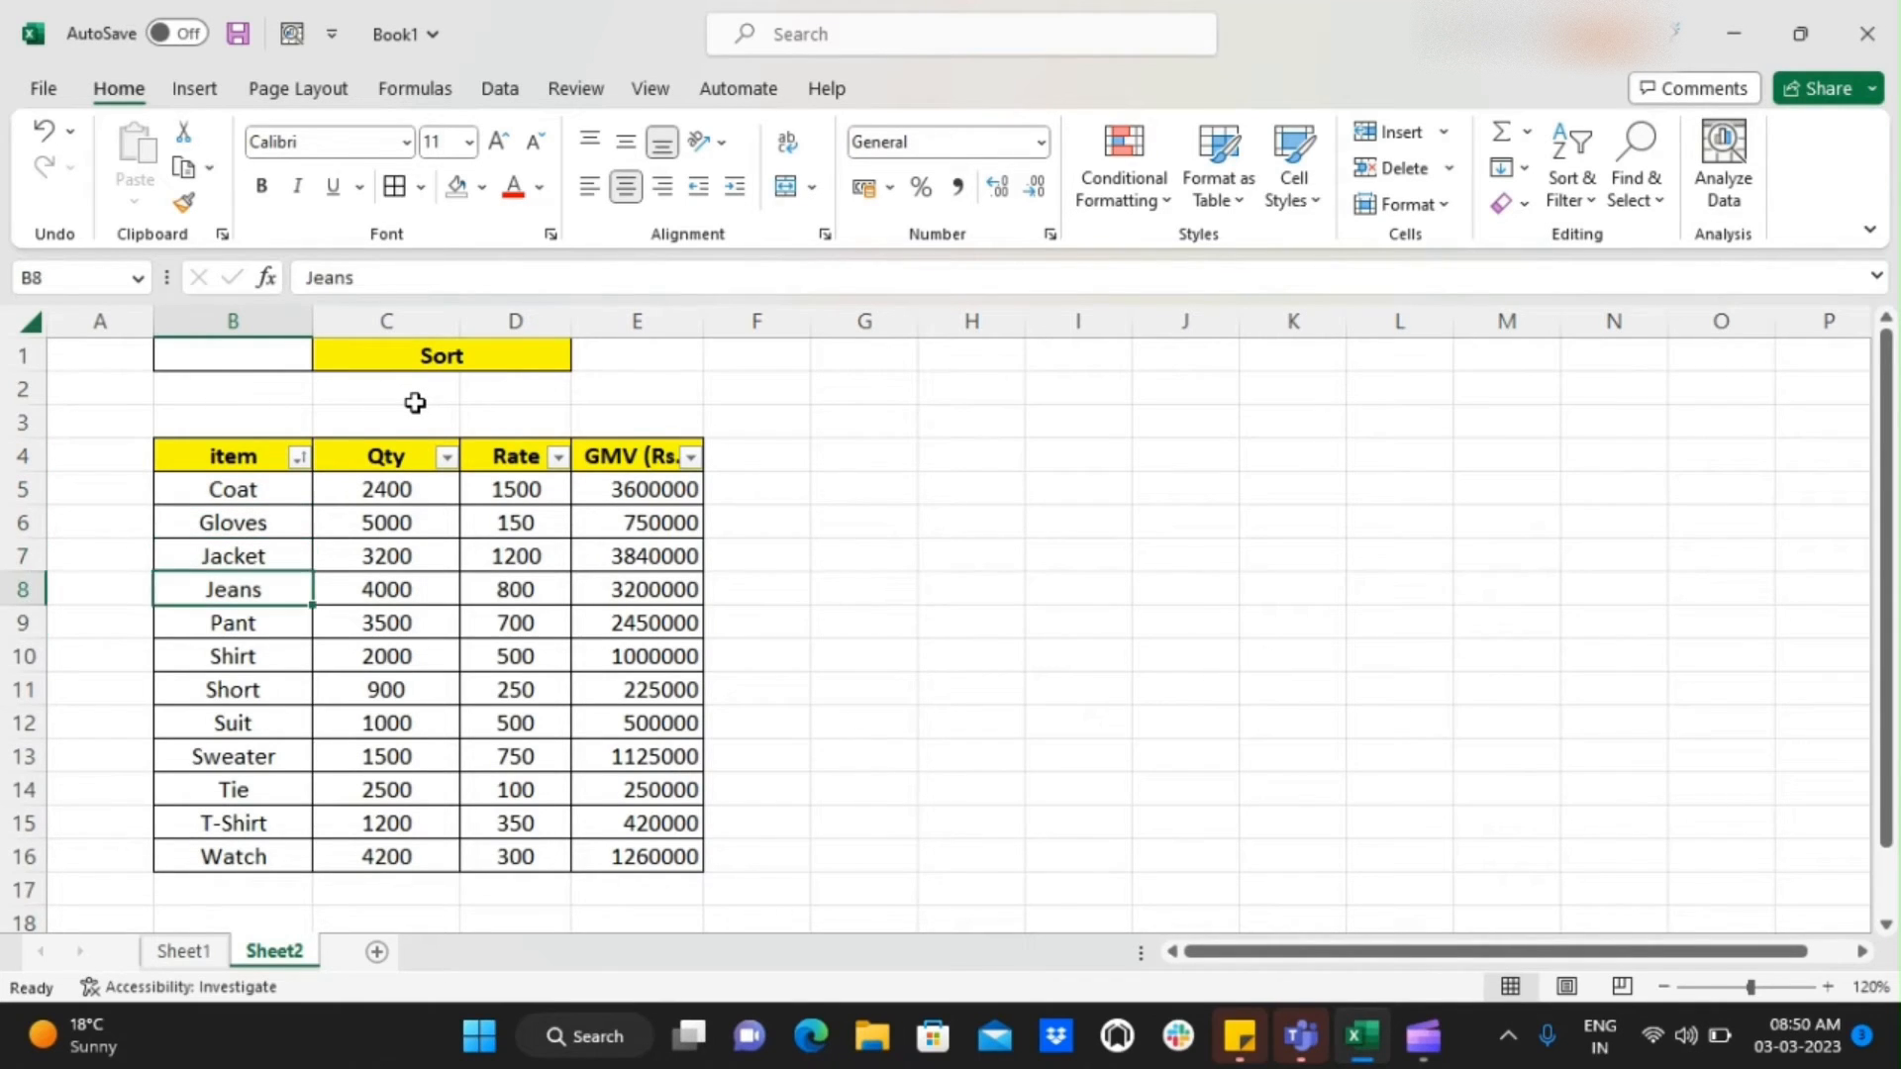
key("ctrl+Down")
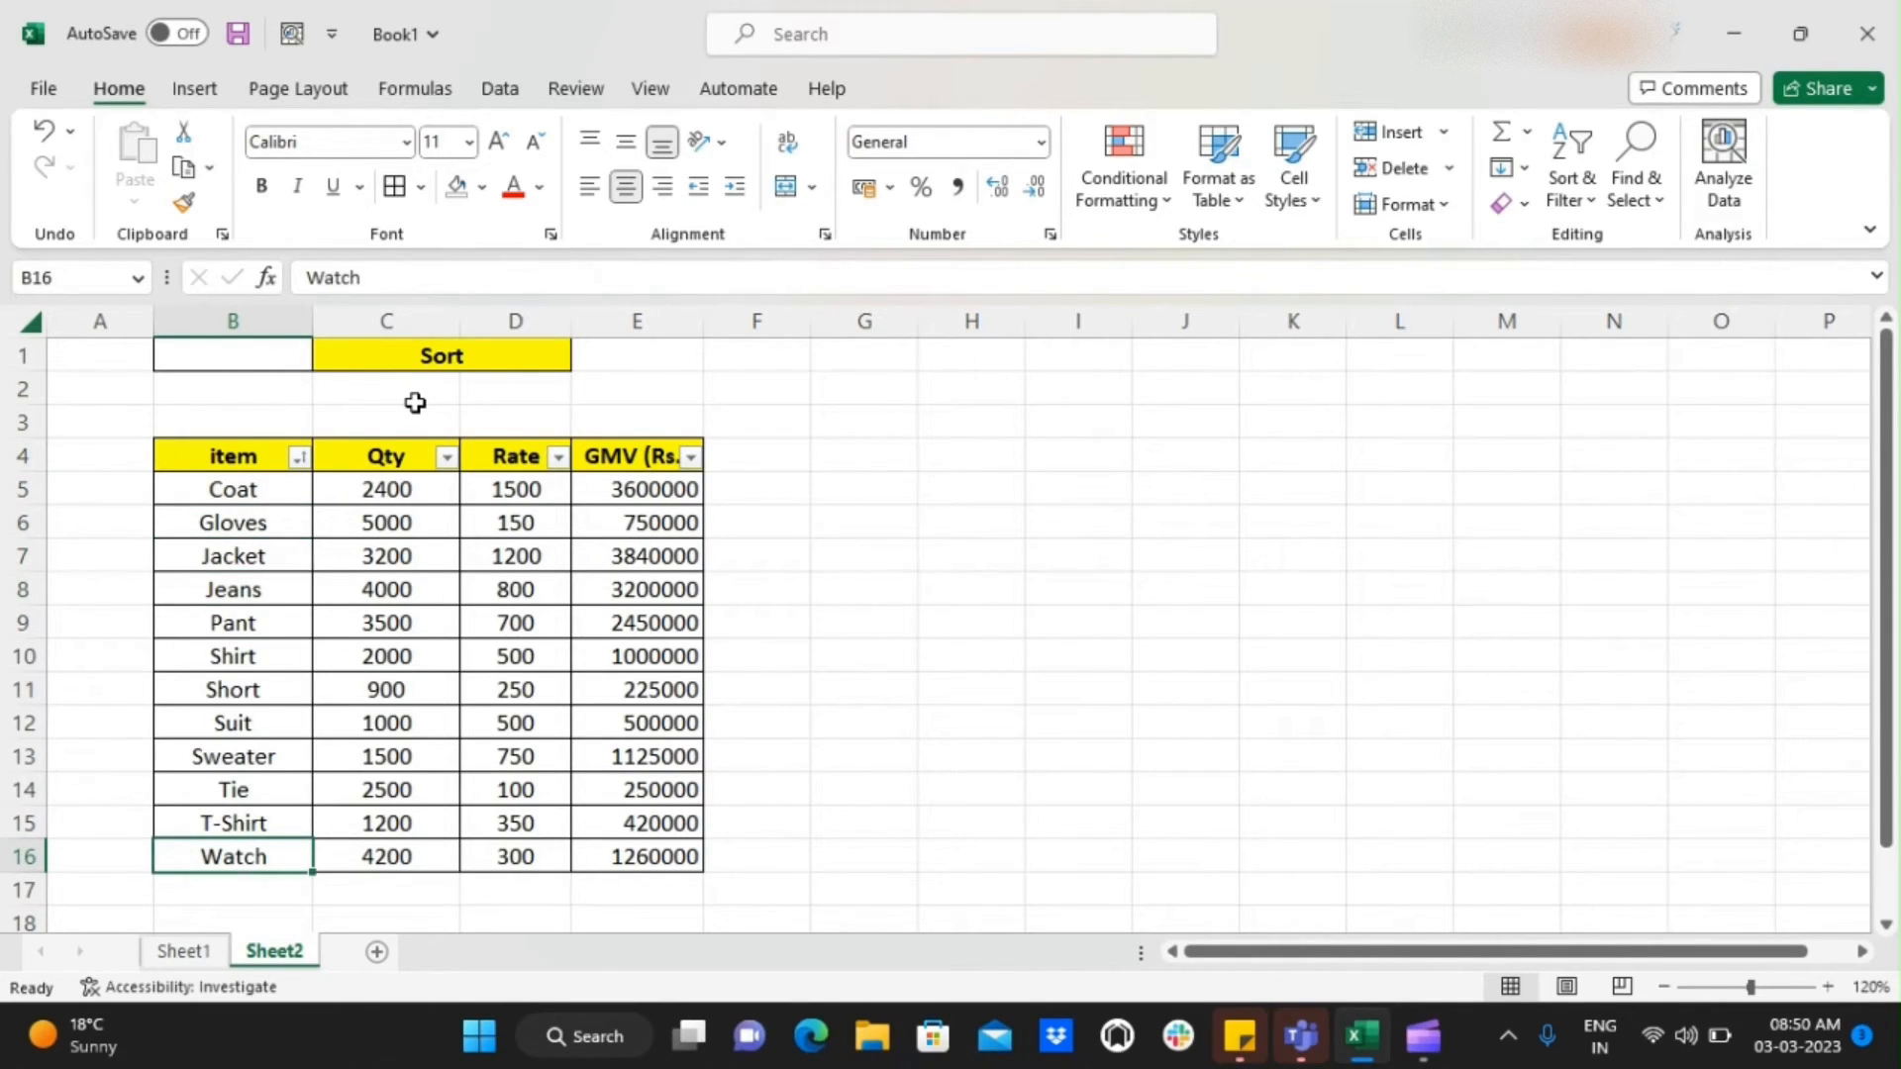
key("ctrl+Up")
Check the values beside Coat and Gloves to see whether each row's data moved along with its item
key("Right")
key("Left")
key("Right")
key("Down")
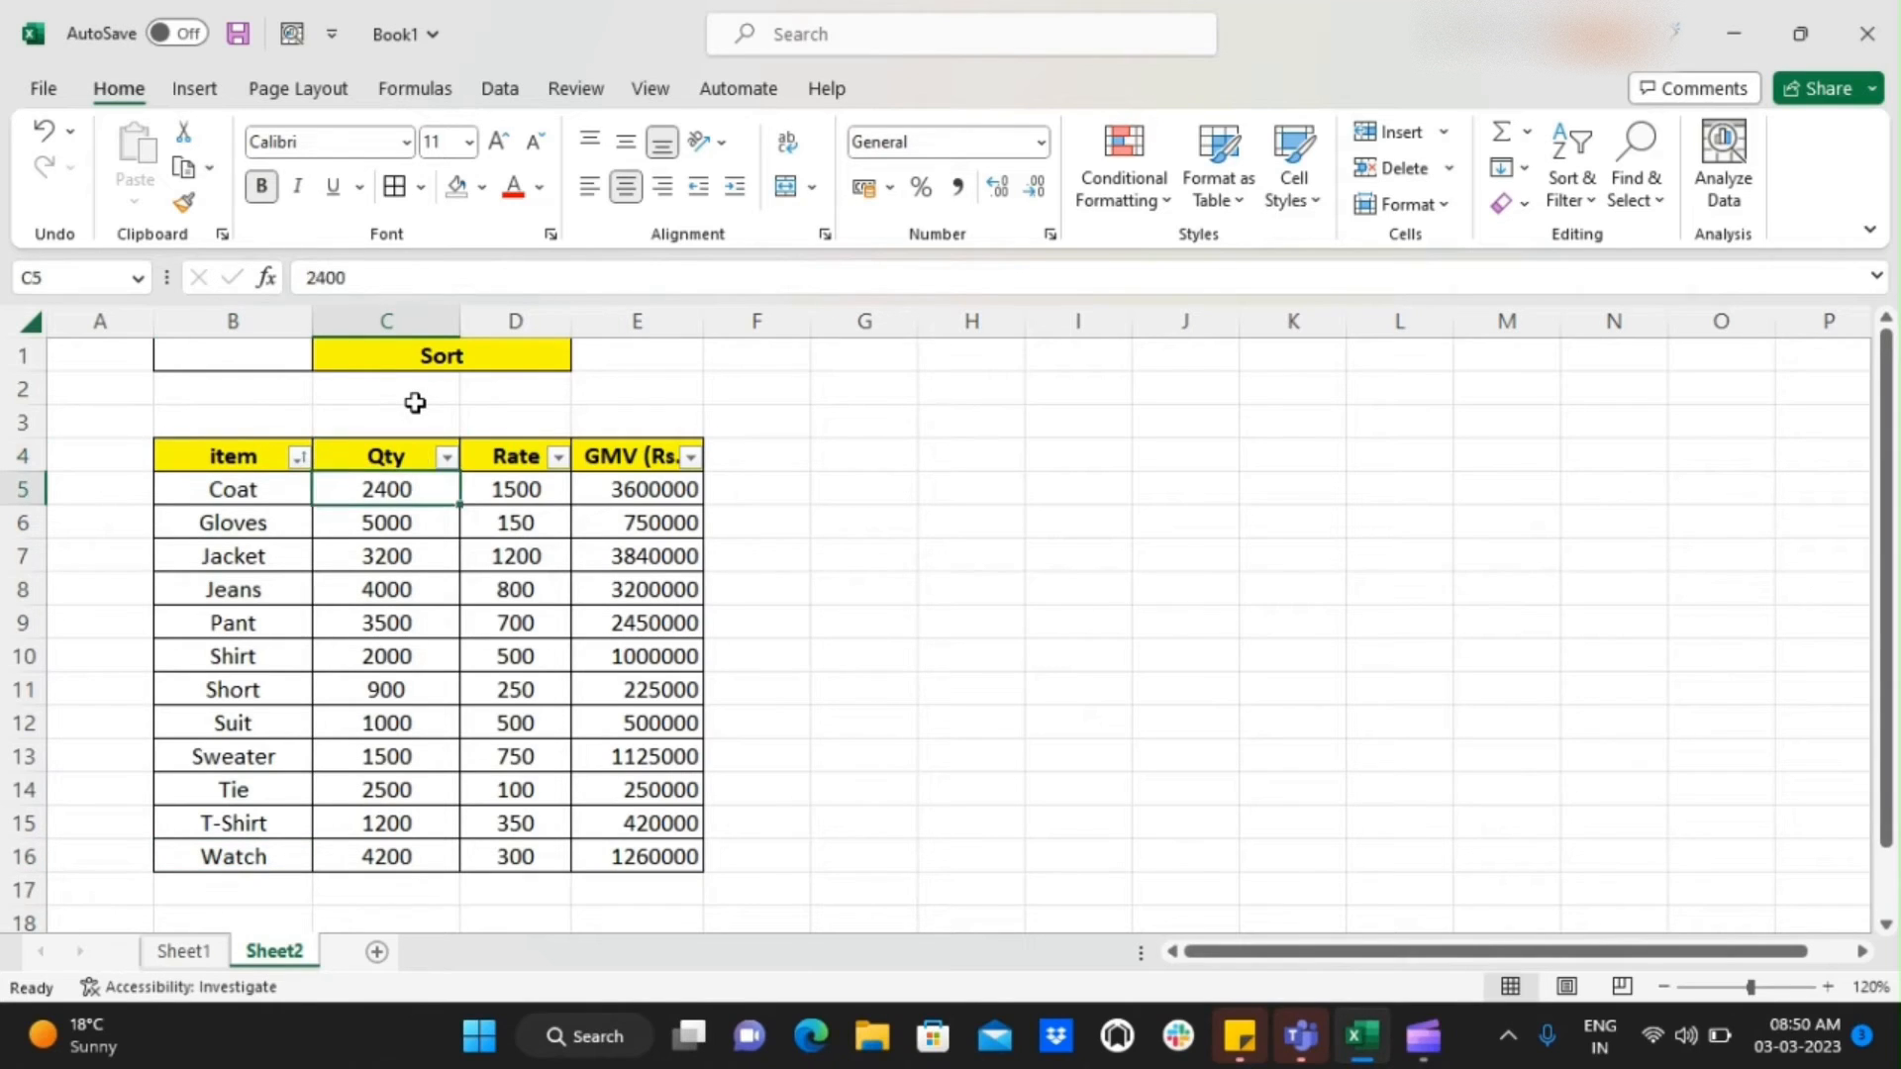
key("Right")
key("Right")
key("Left")
key("Left")
key("Up")
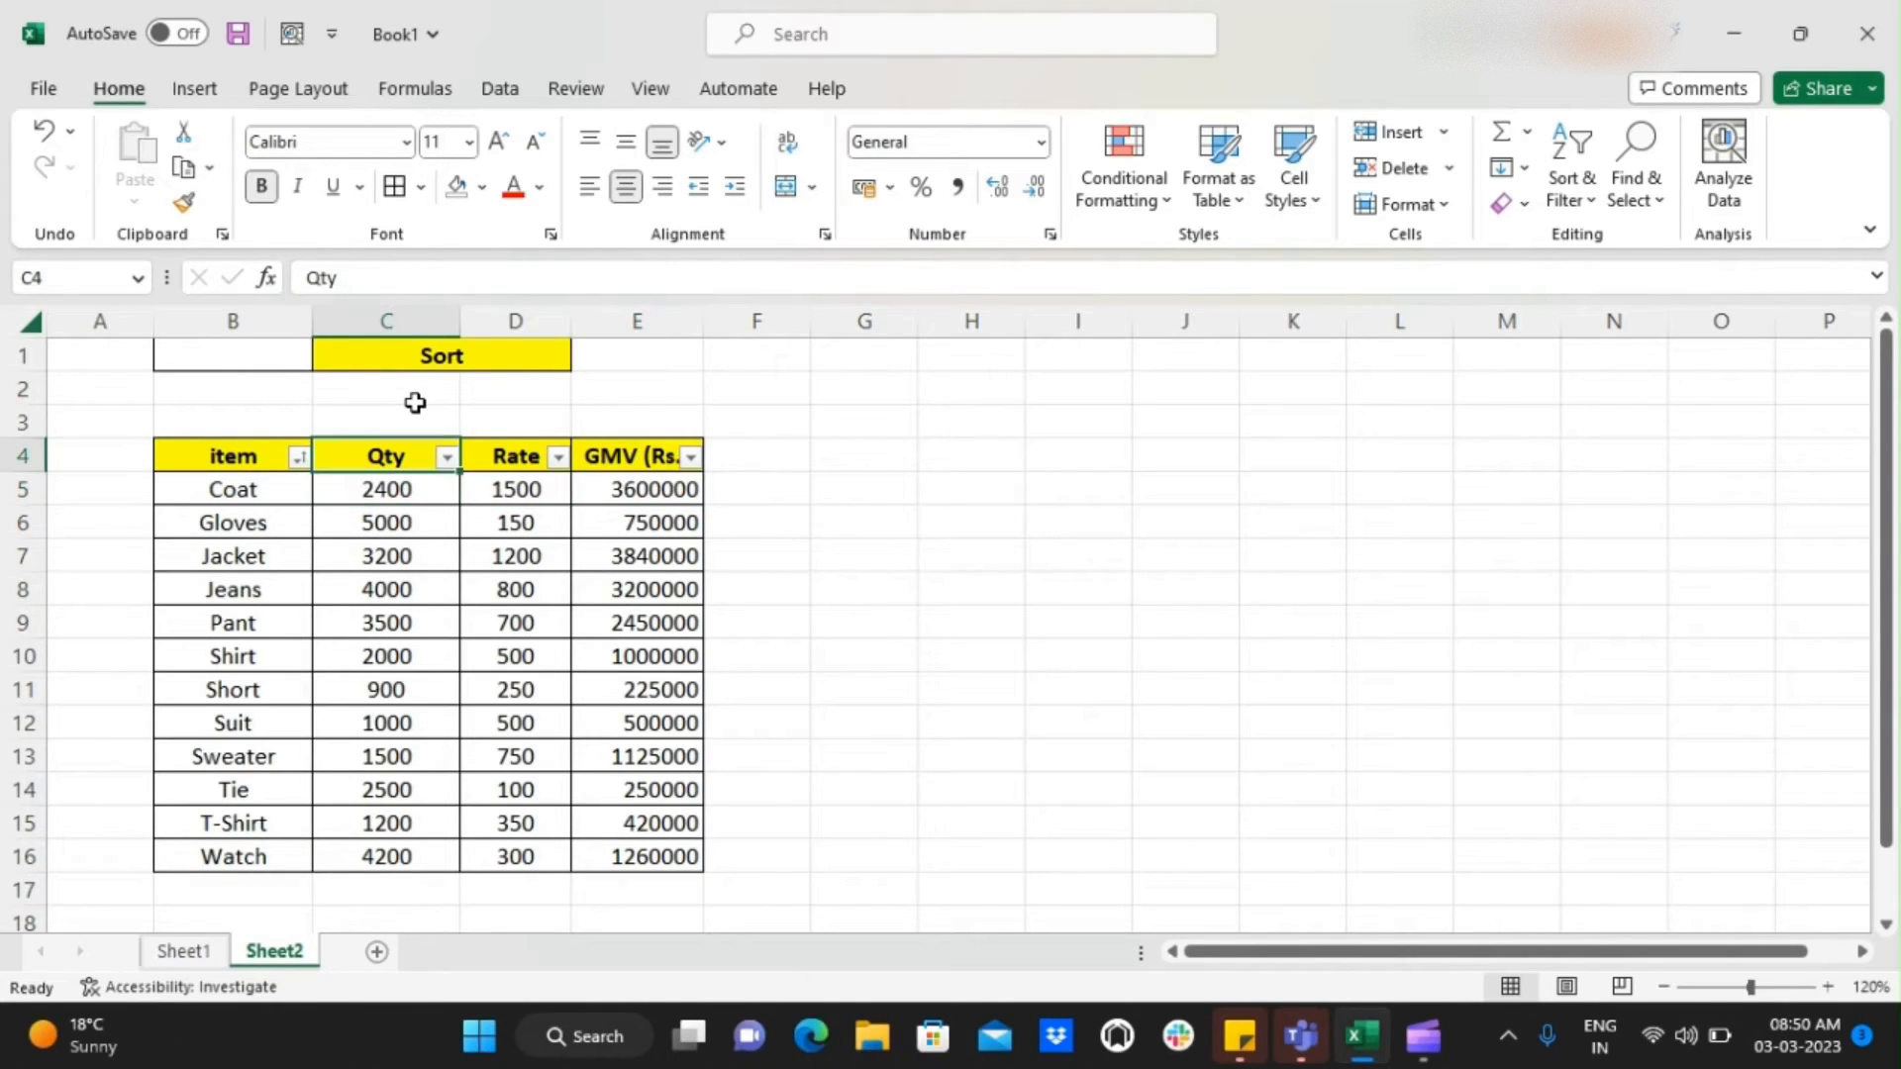
key("Down")
key("Left")
key("Right")
key("Left")
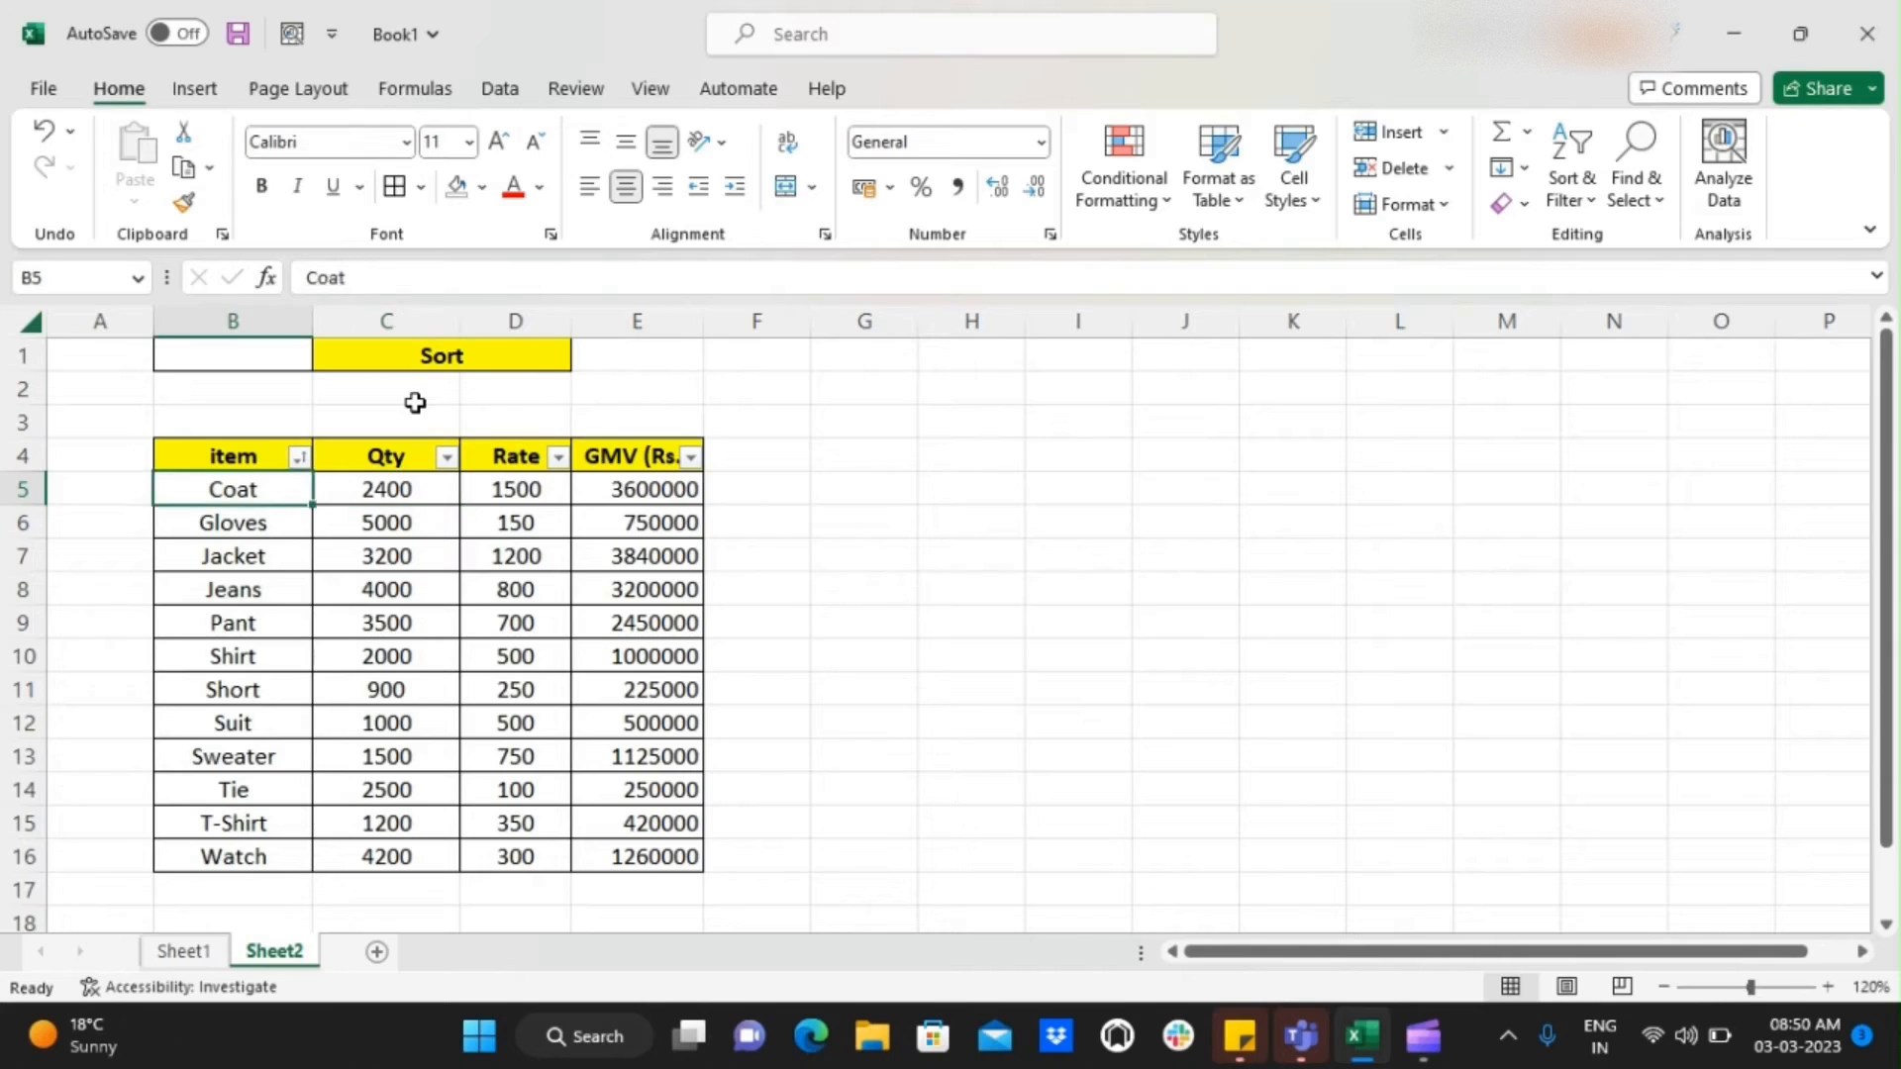
key("Down")
key("Right")
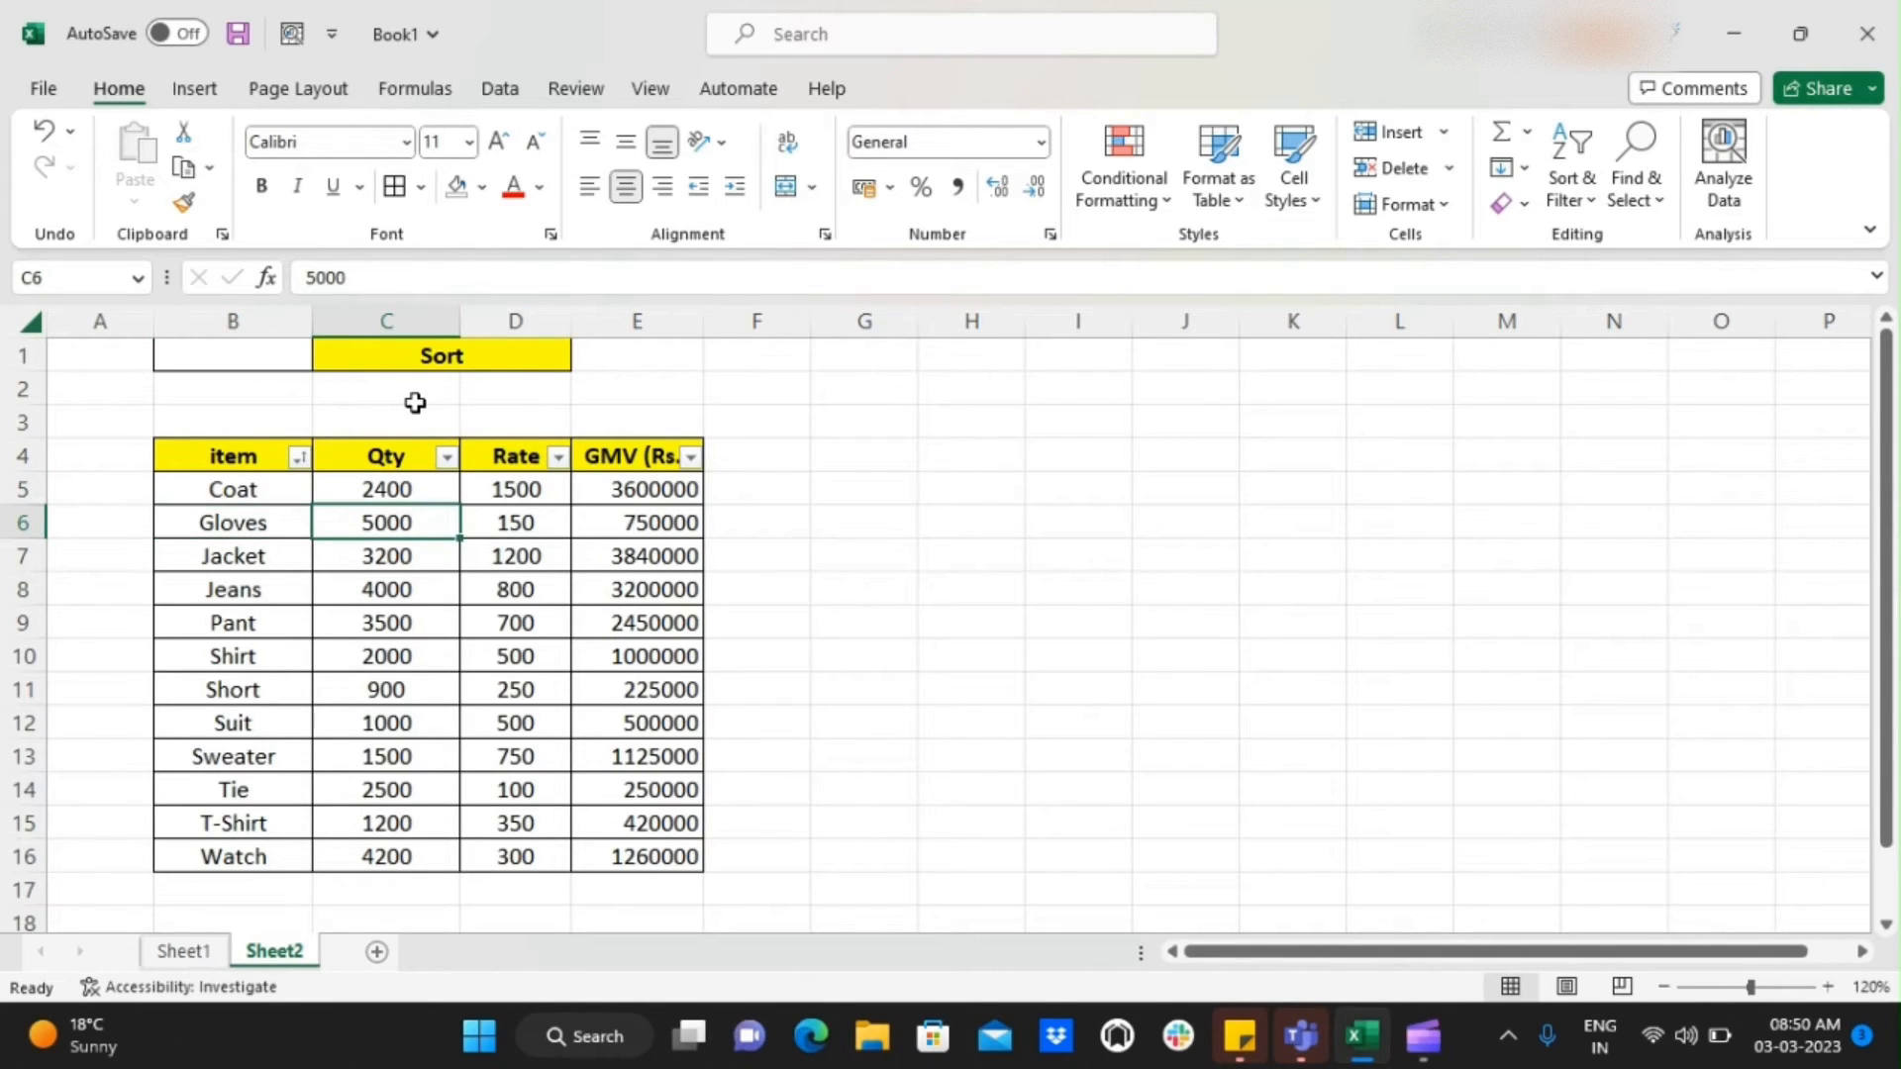
key("Left")
Undo and redo the item column's A to Z sort to compare the original and sorted row order
key("ctrl+z")
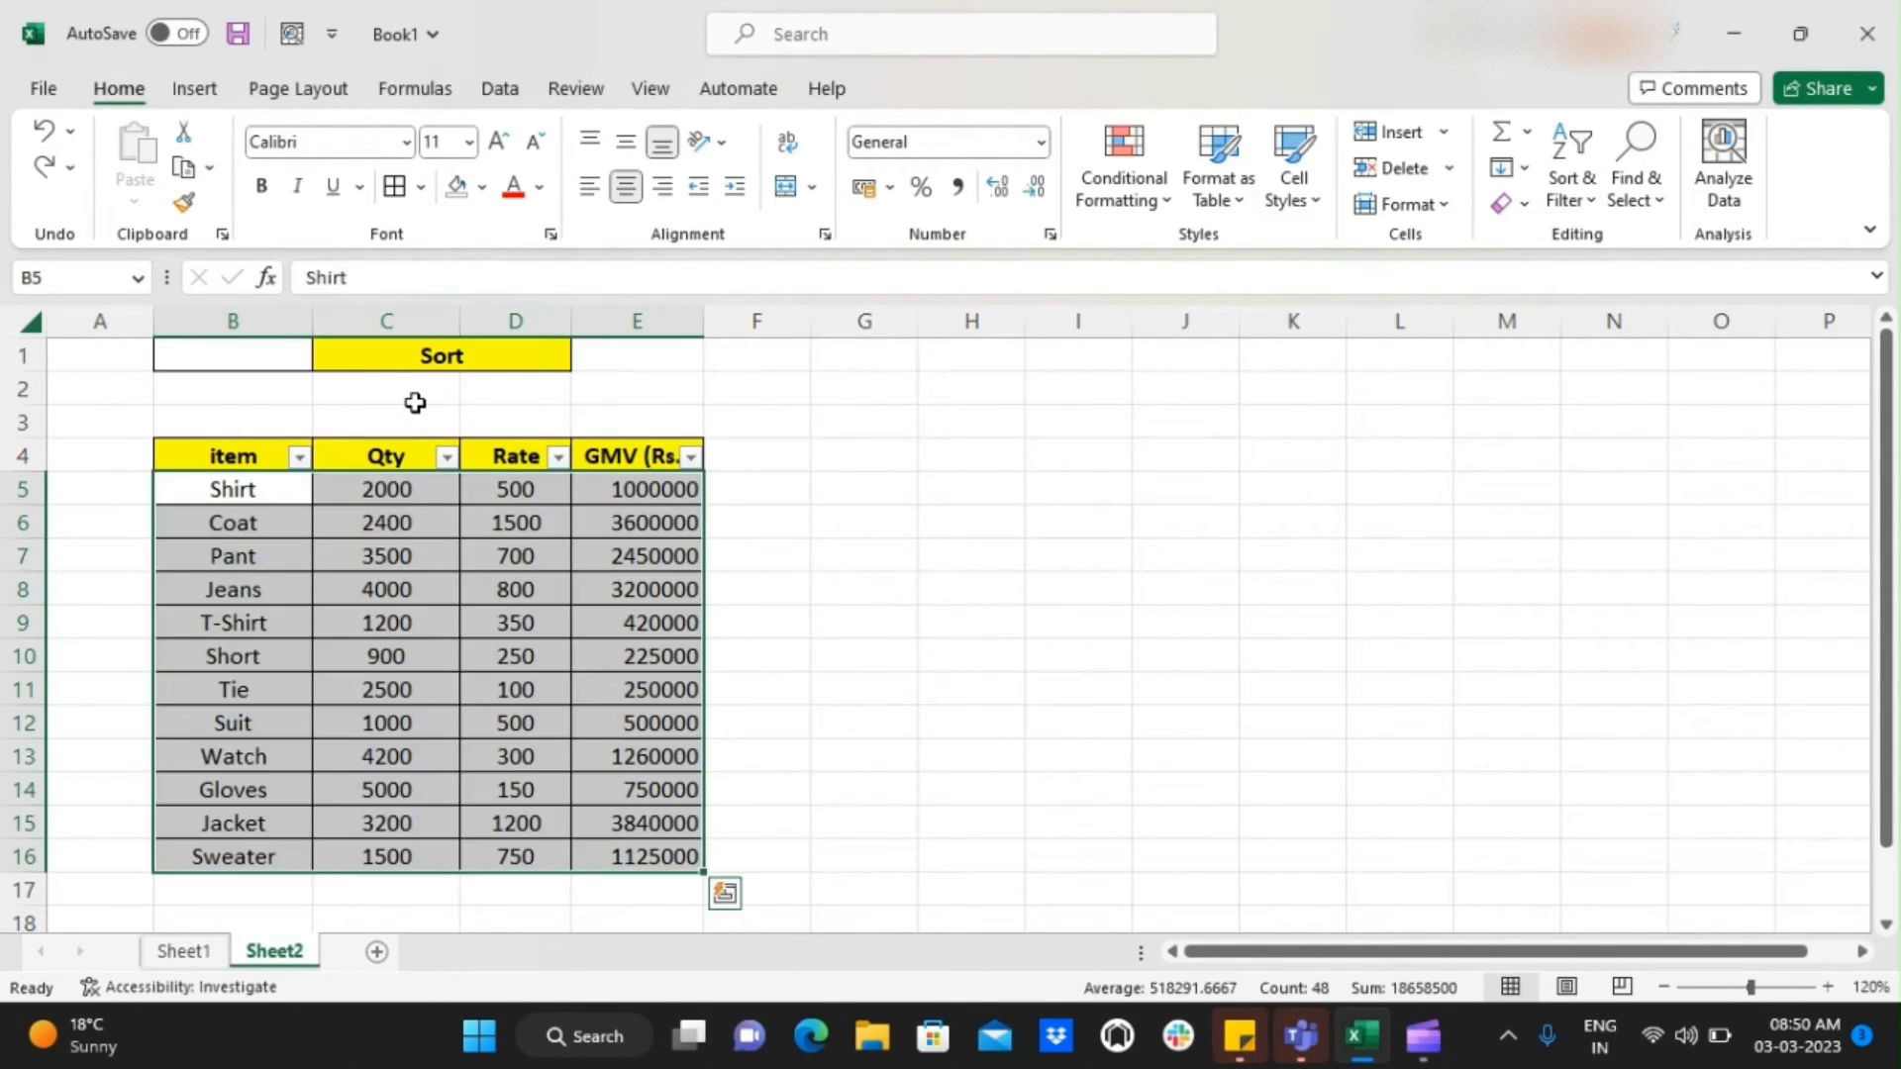
key("Up")
key("Down")
key("Right")
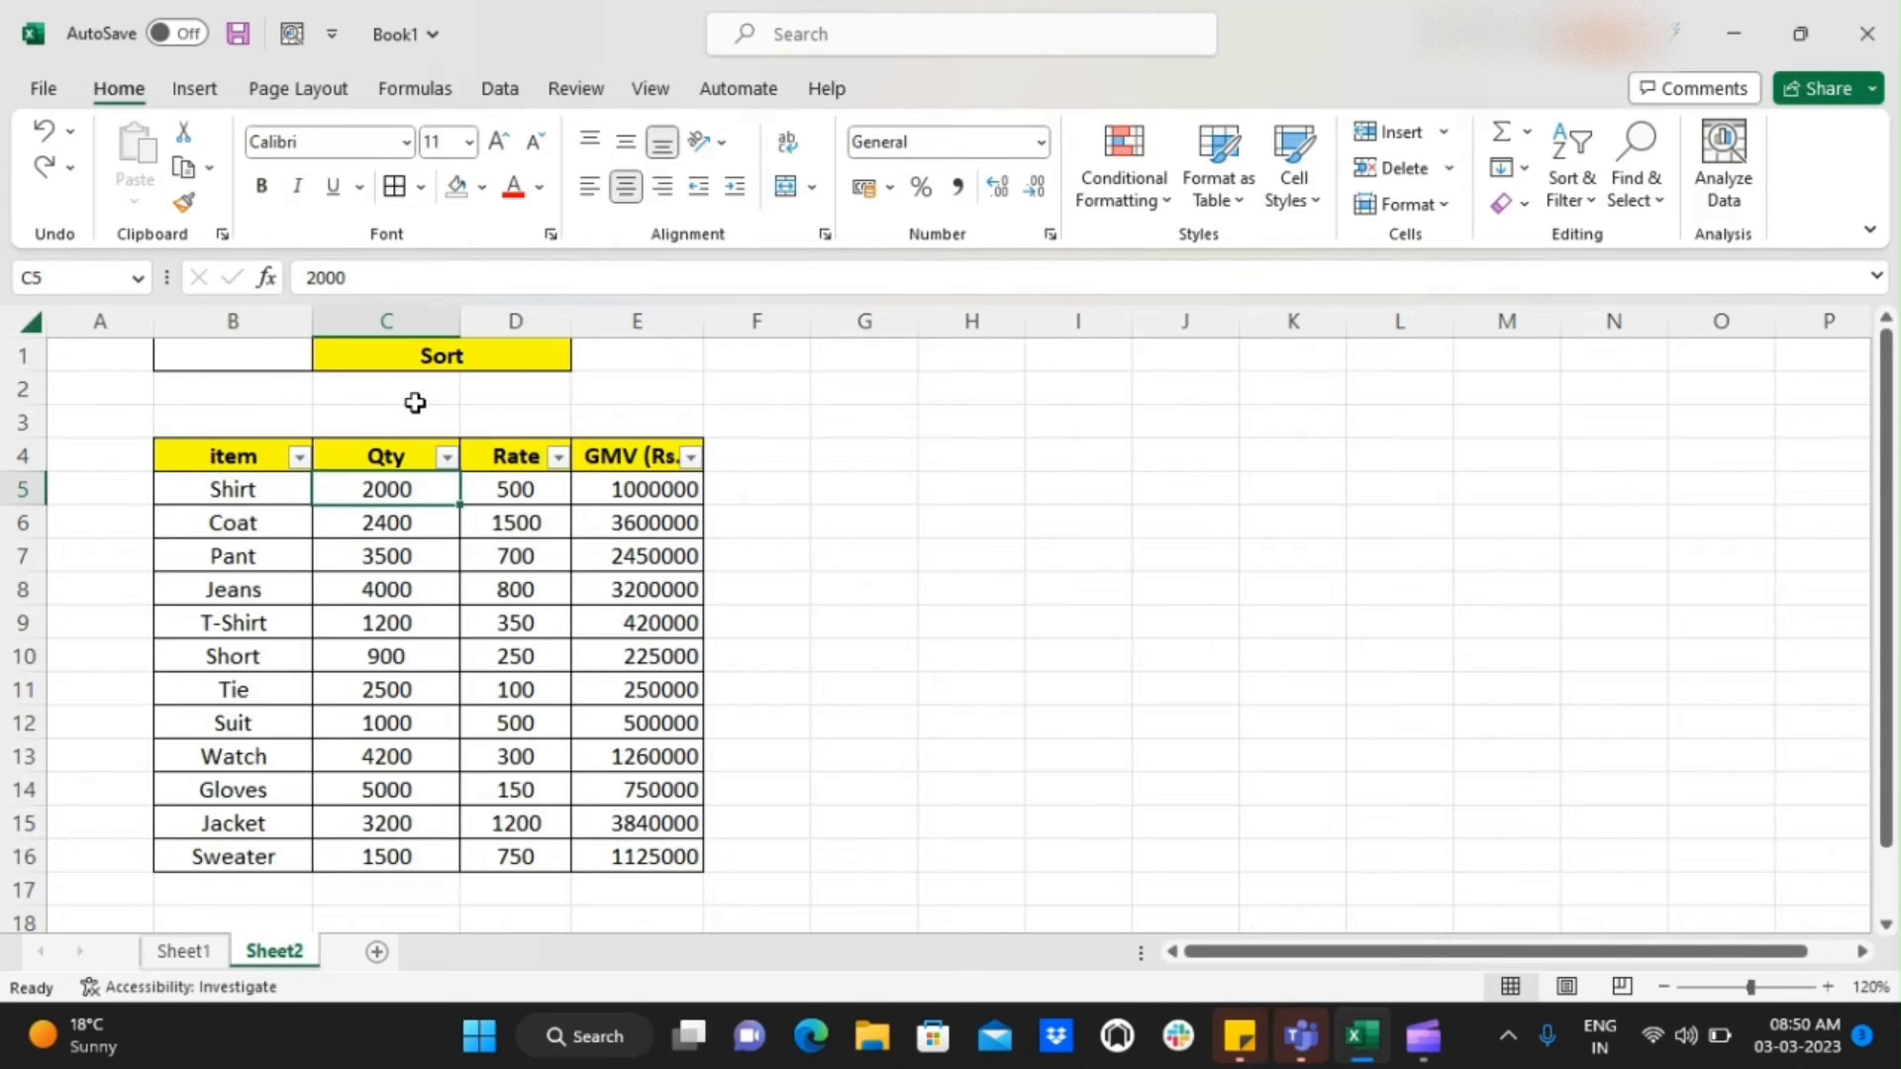
key("Left")
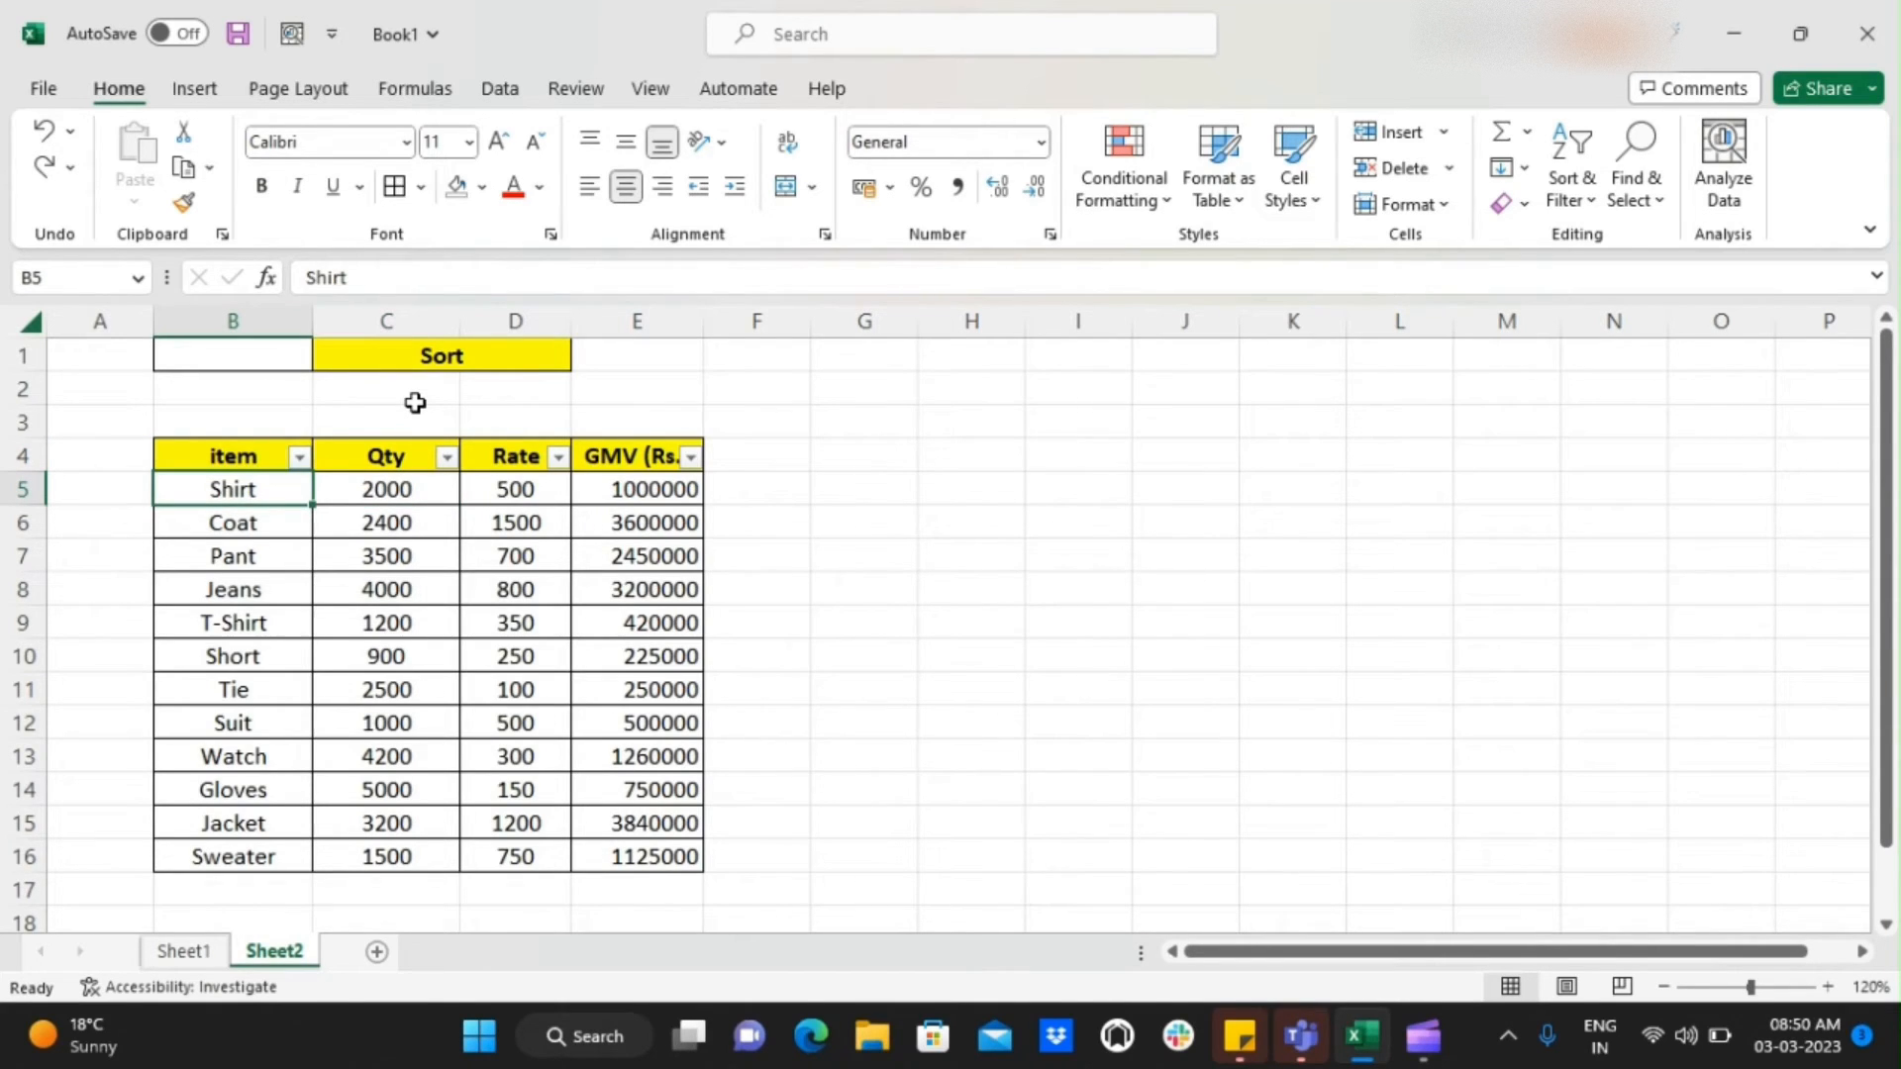
key("ctrl+y")
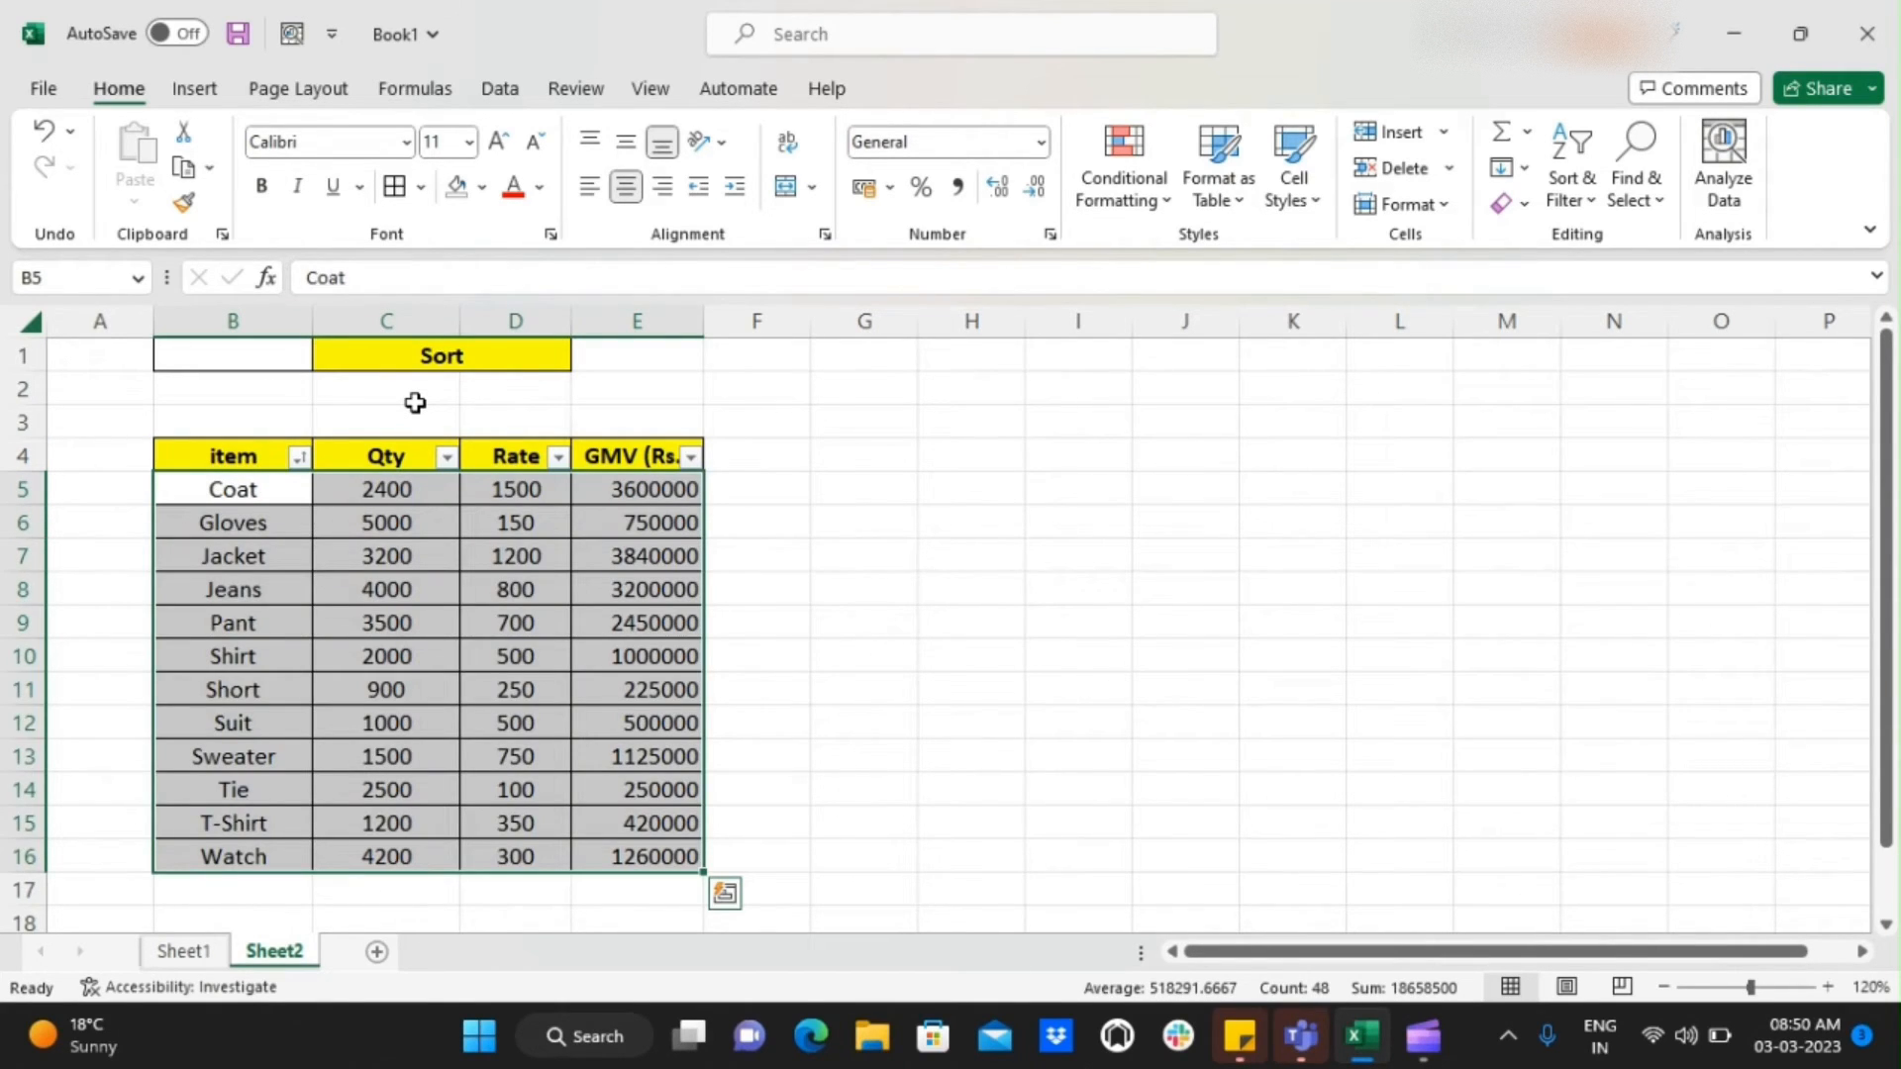
Review the quantity, rate and GMV of the Coat row in the sorted table
key("Right")
key("Left")
key("Right")
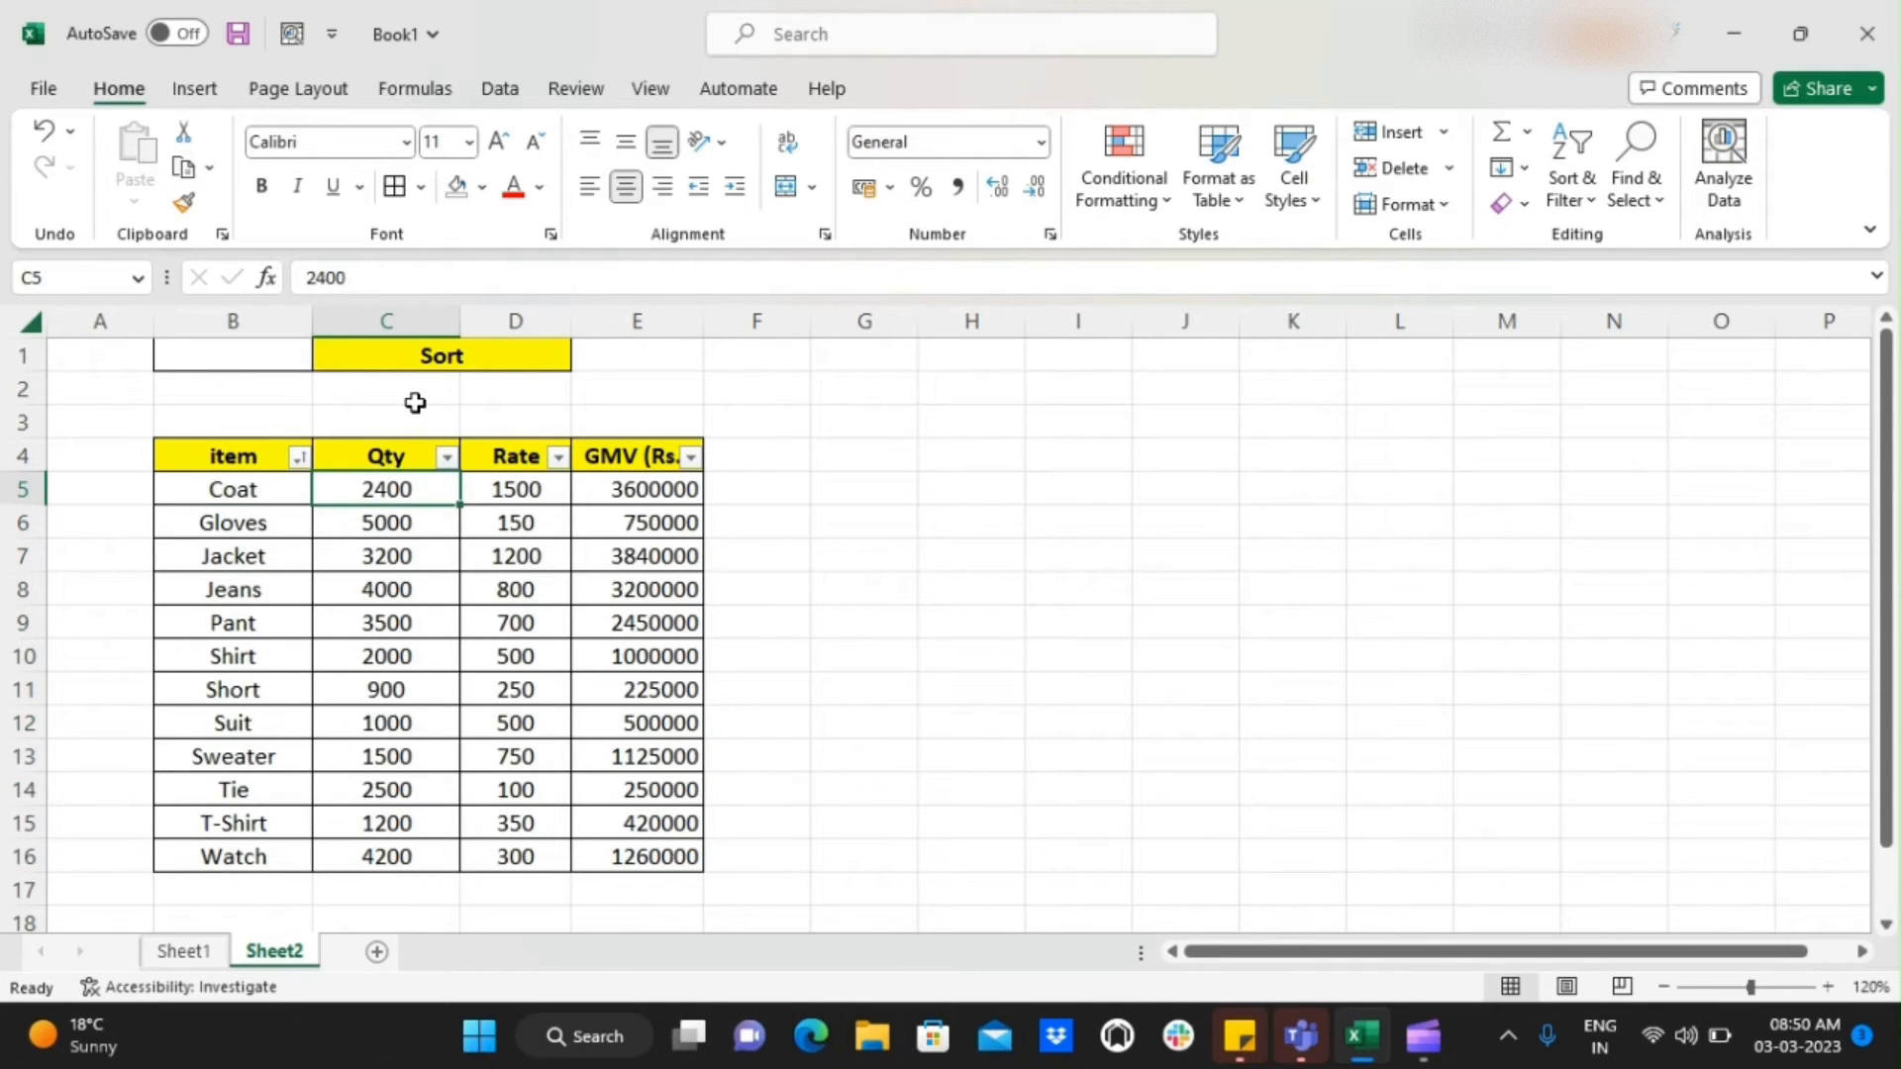
key("Left")
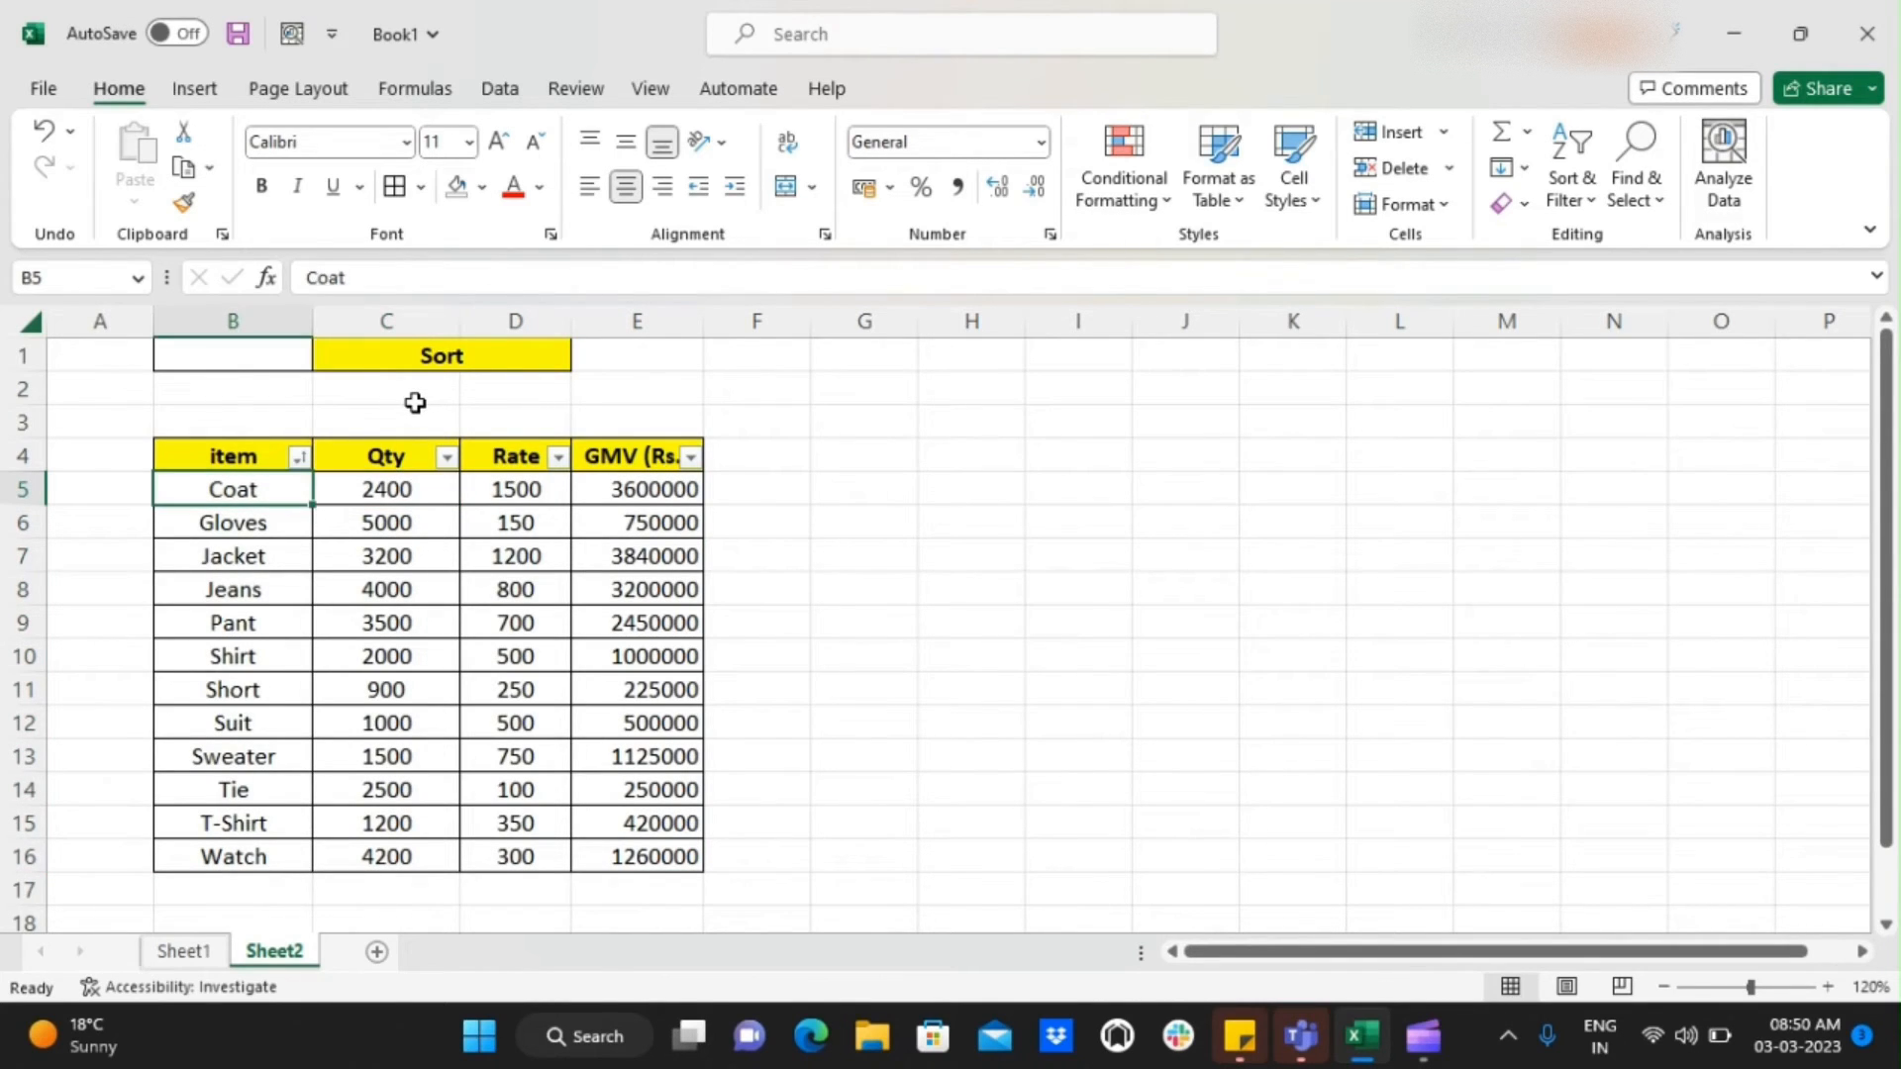
key("Right")
key("Right")
key("Right")
key("Left")
key("Left")
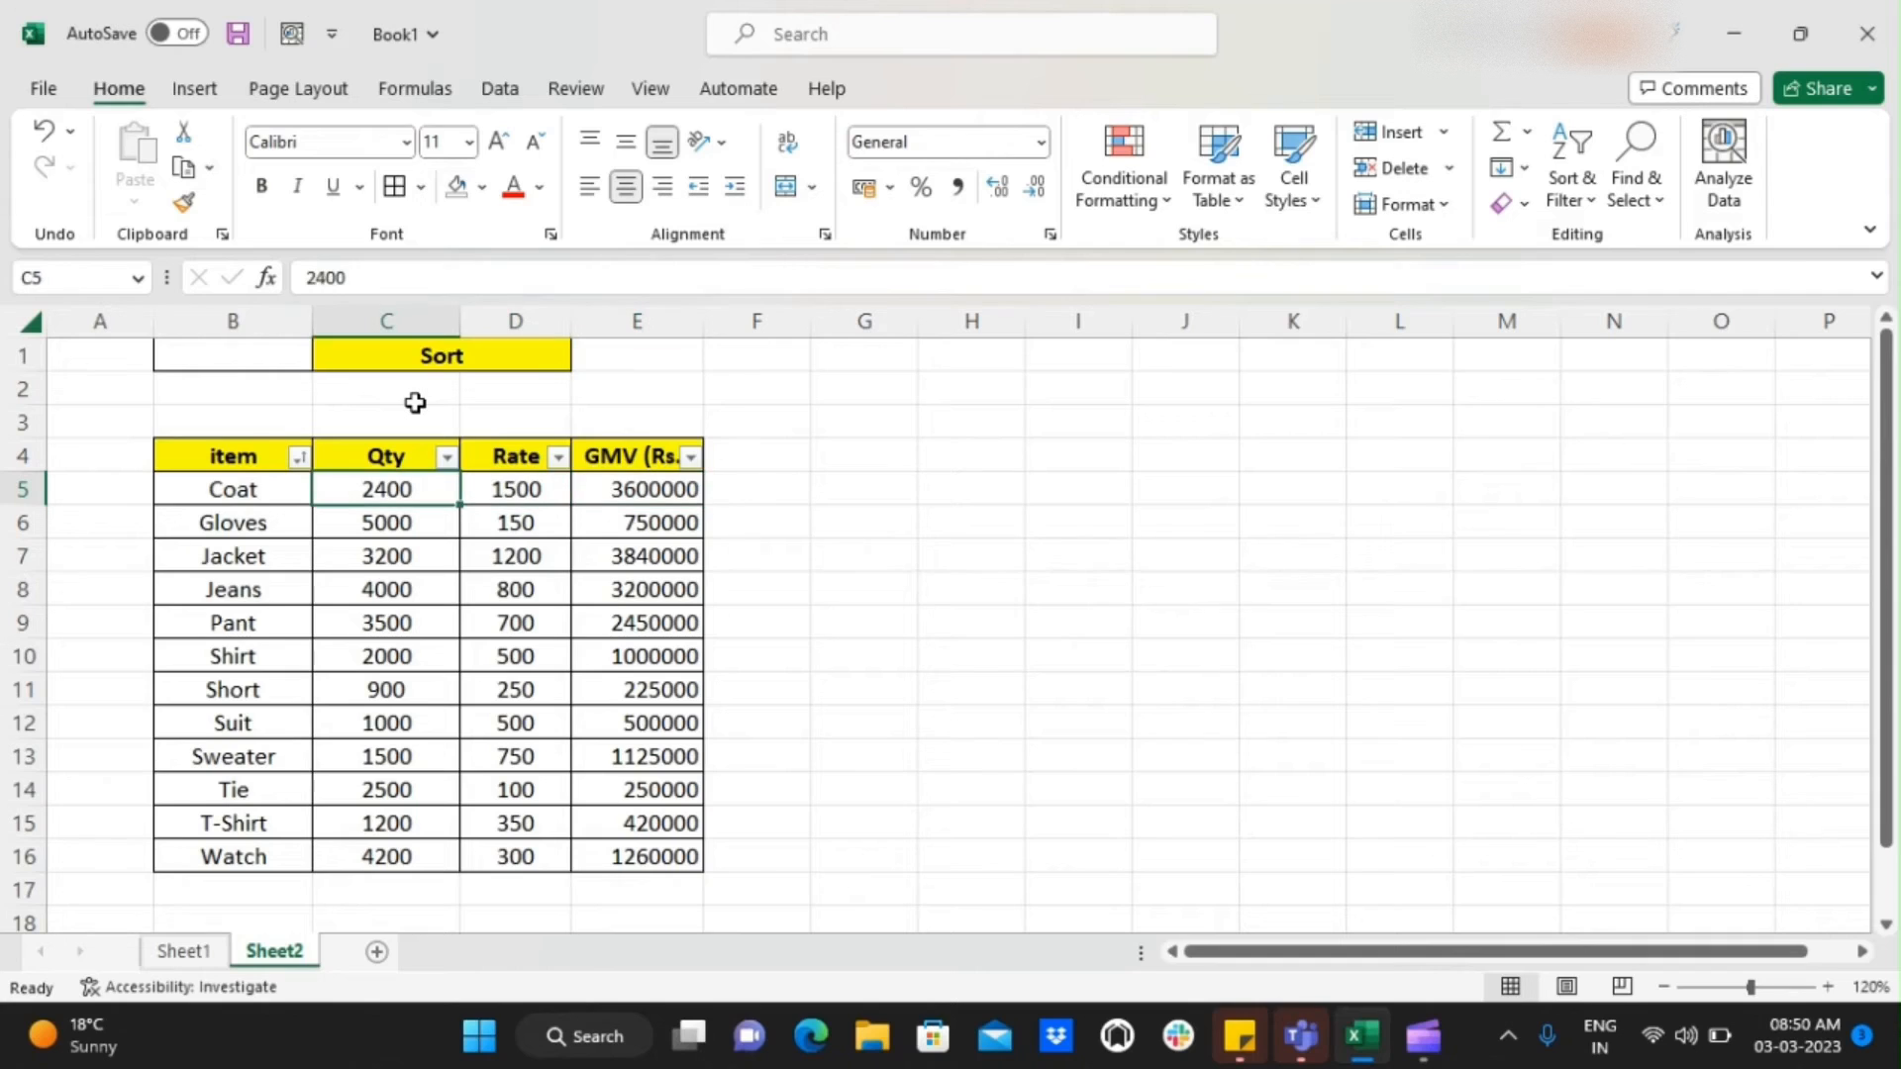
key("Left")
key("Right")
key("Right")
key("Right")
key("Left")
key("Left")
key("Left")
Sort the table by the item column from Z to A
key("Up")
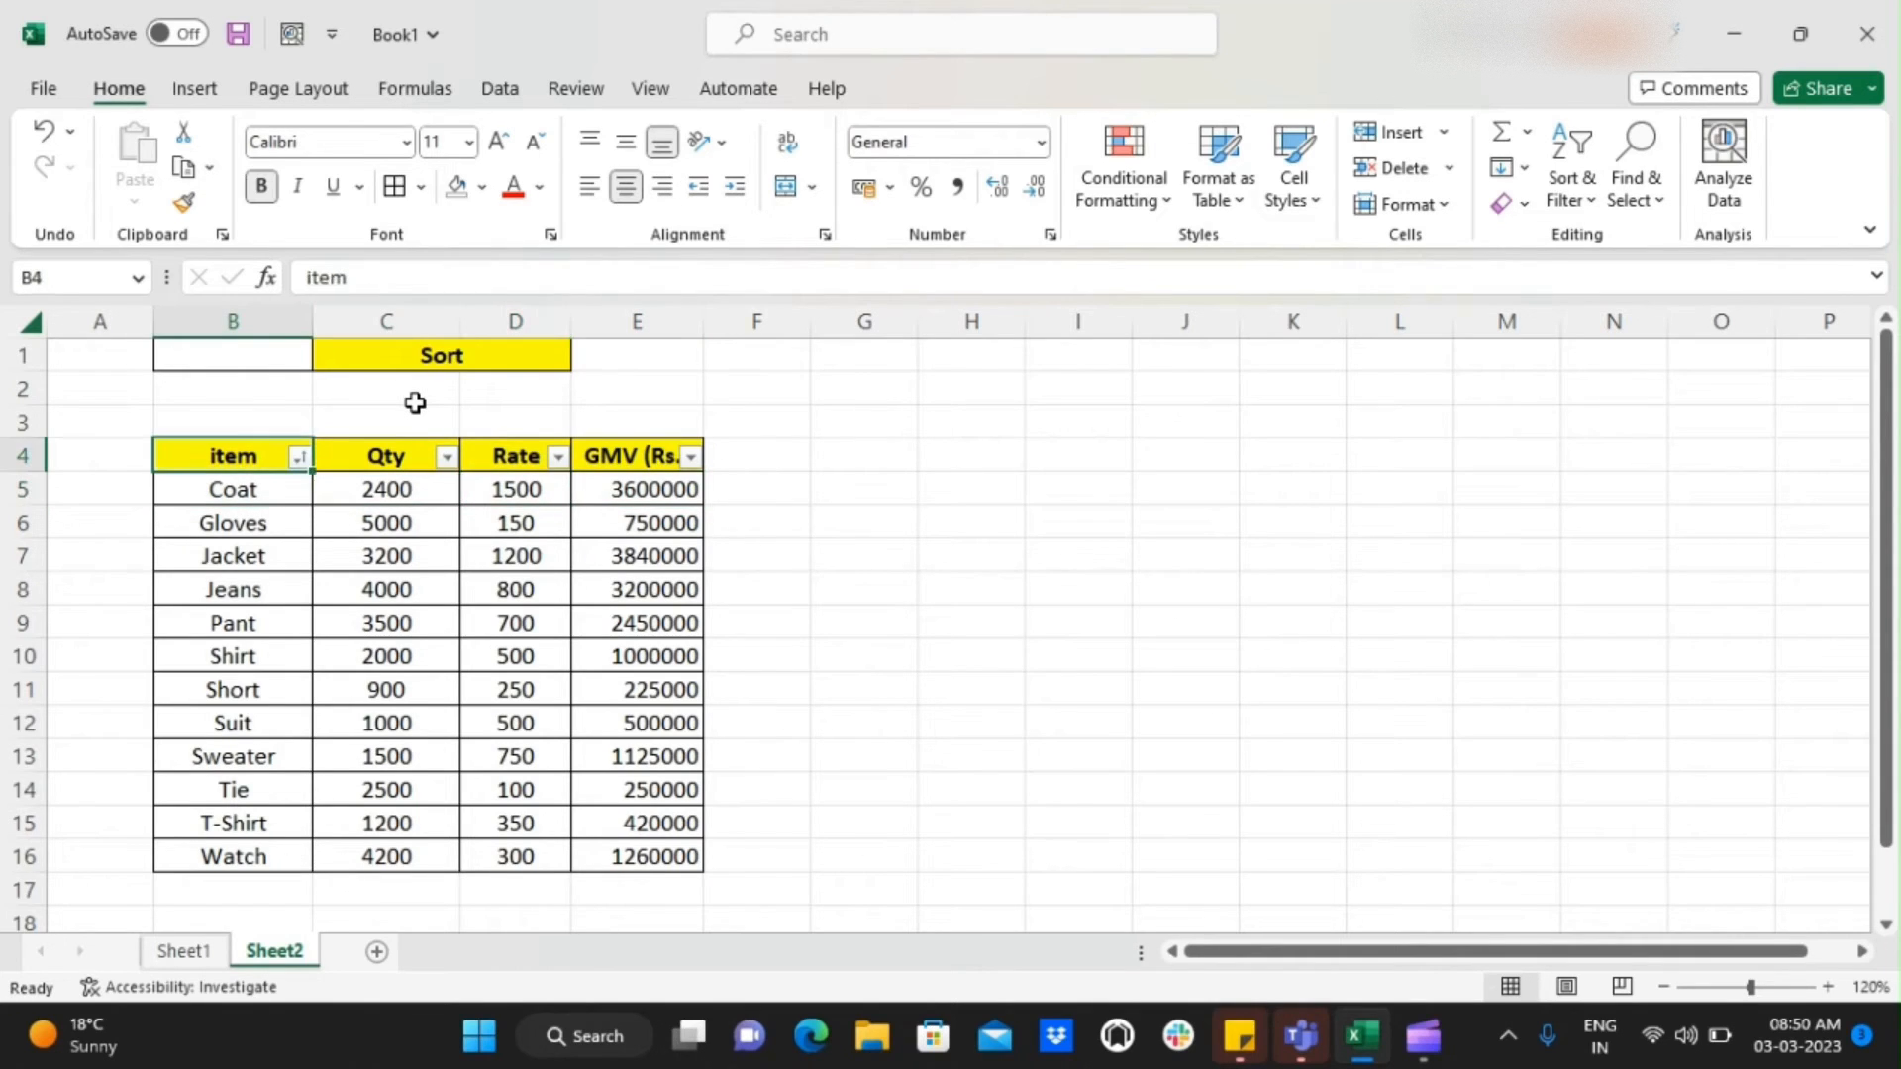
key("alt+Down")
key("Down")
key("Down")
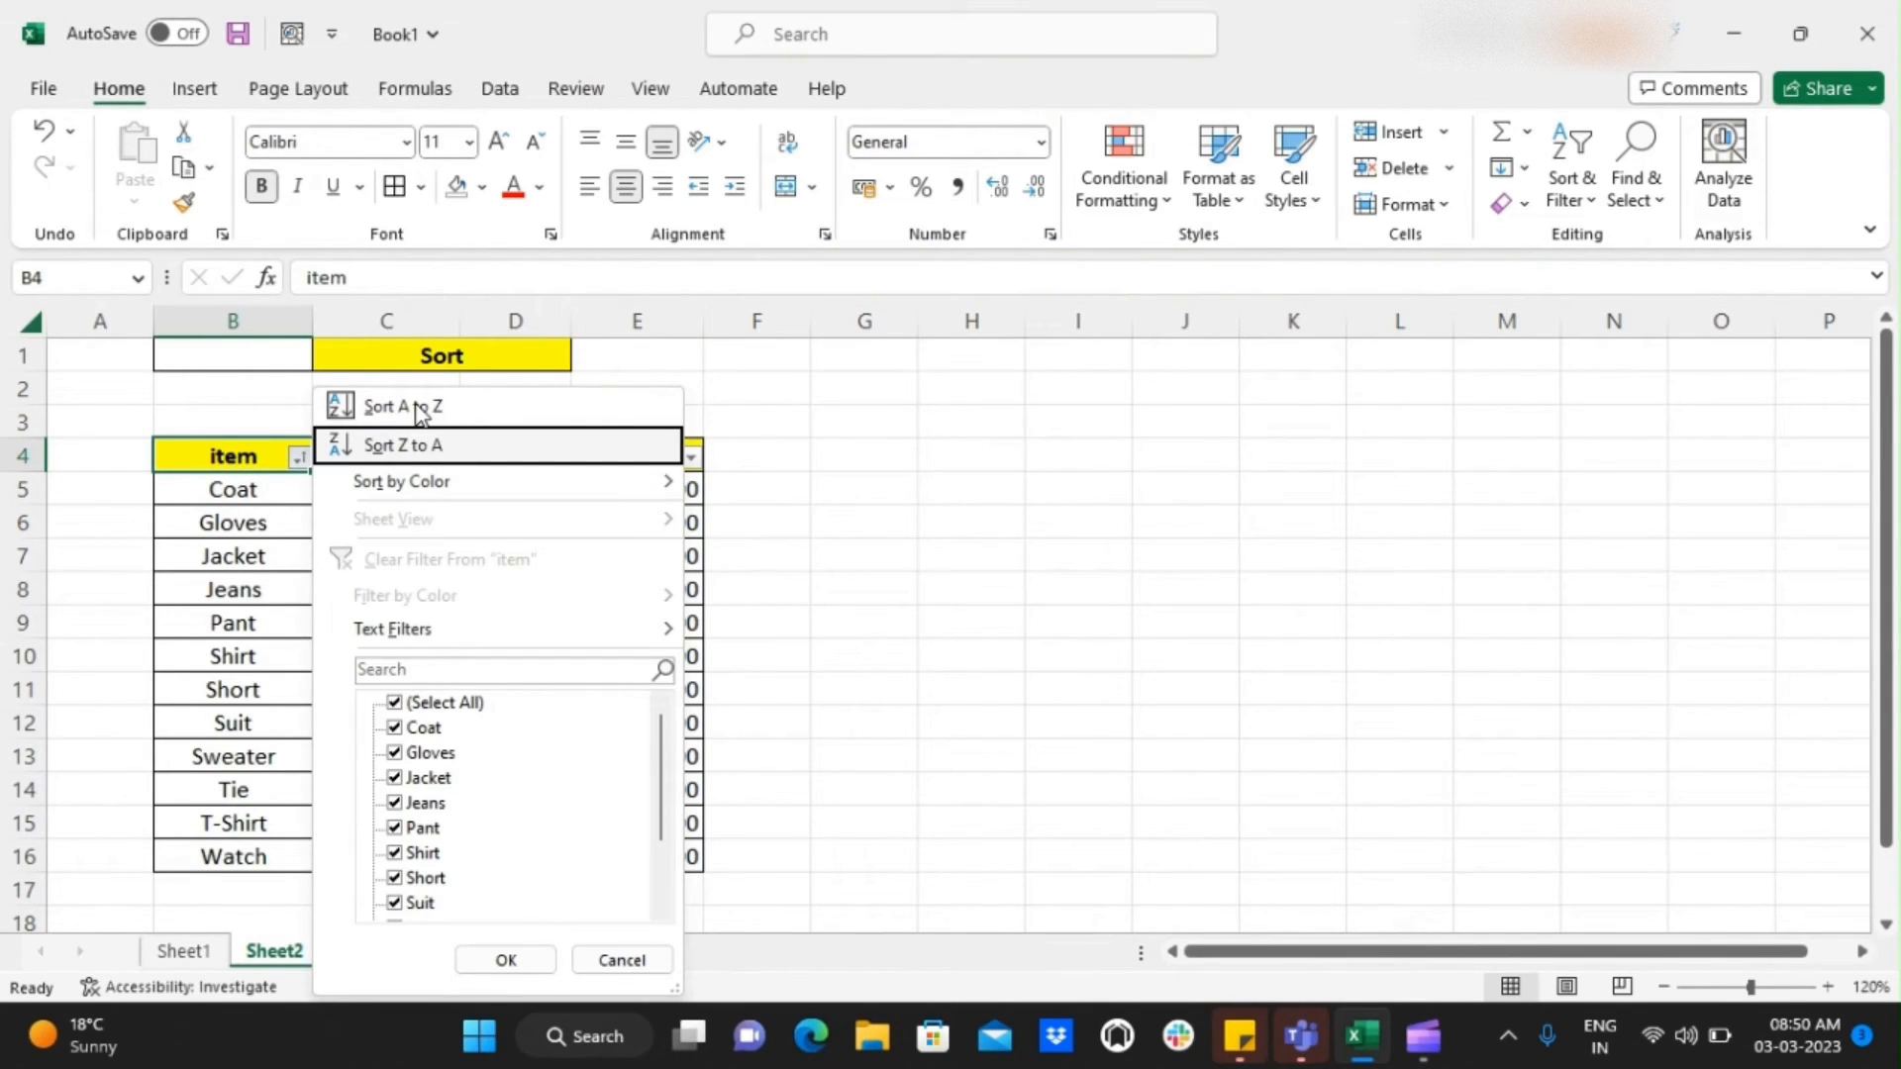
left_click(473, 447)
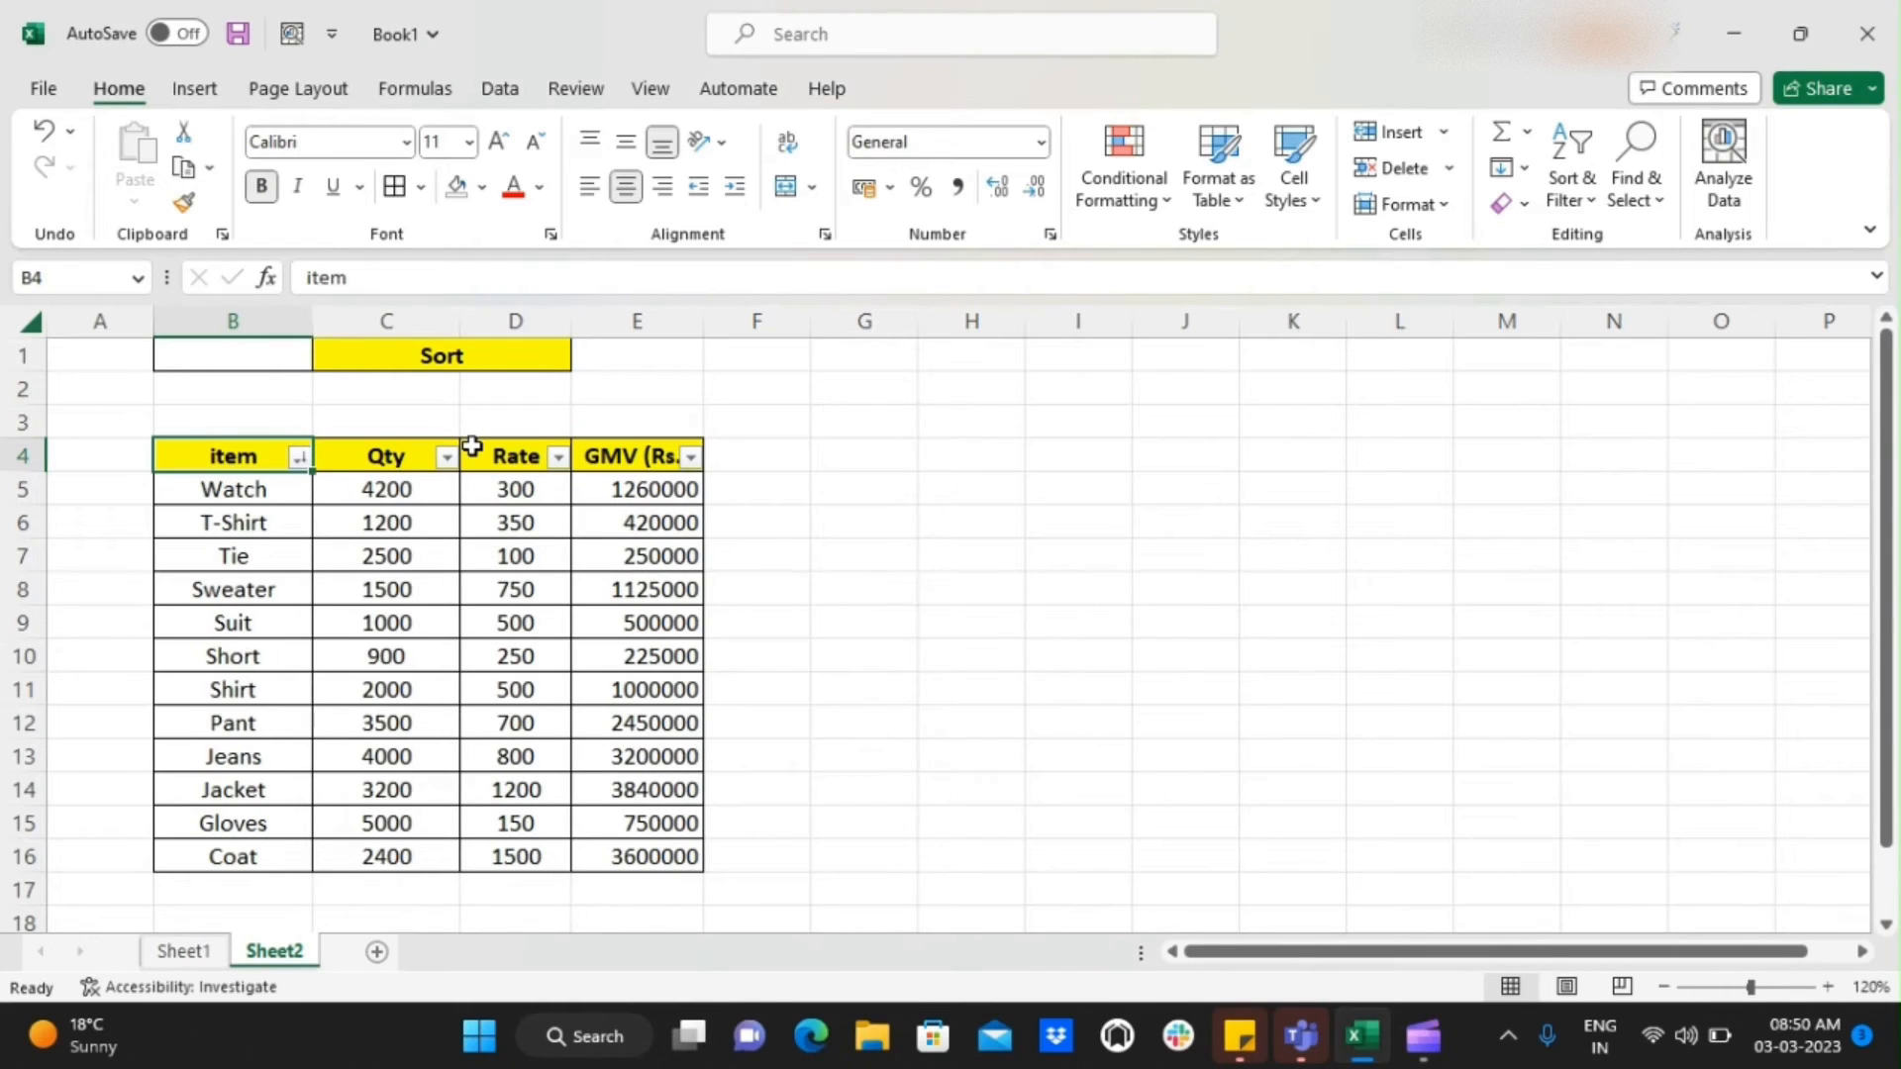
Examine the reversed order of the item column from the header down to the last row
key("Down")
key("Up")
key("ctrl+Down")
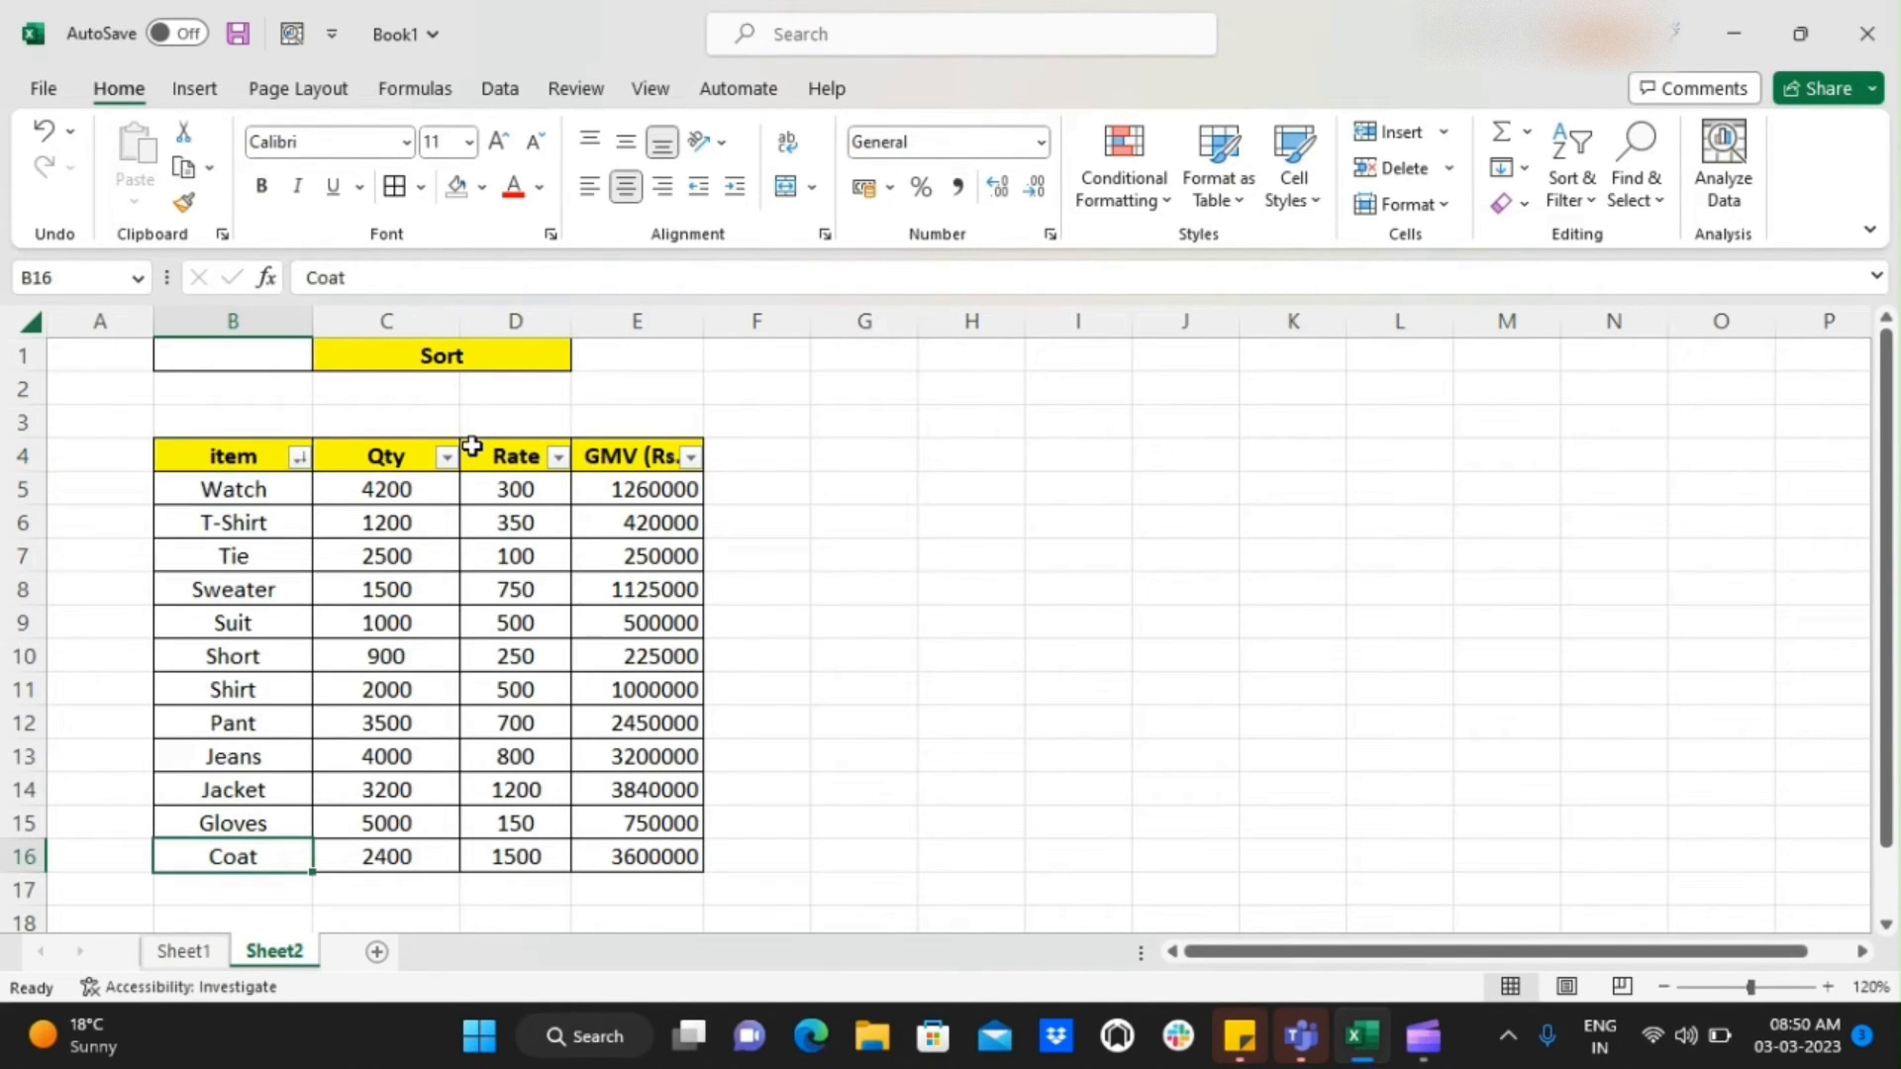
key("ctrl+Up")
key("Down")
key("Up")
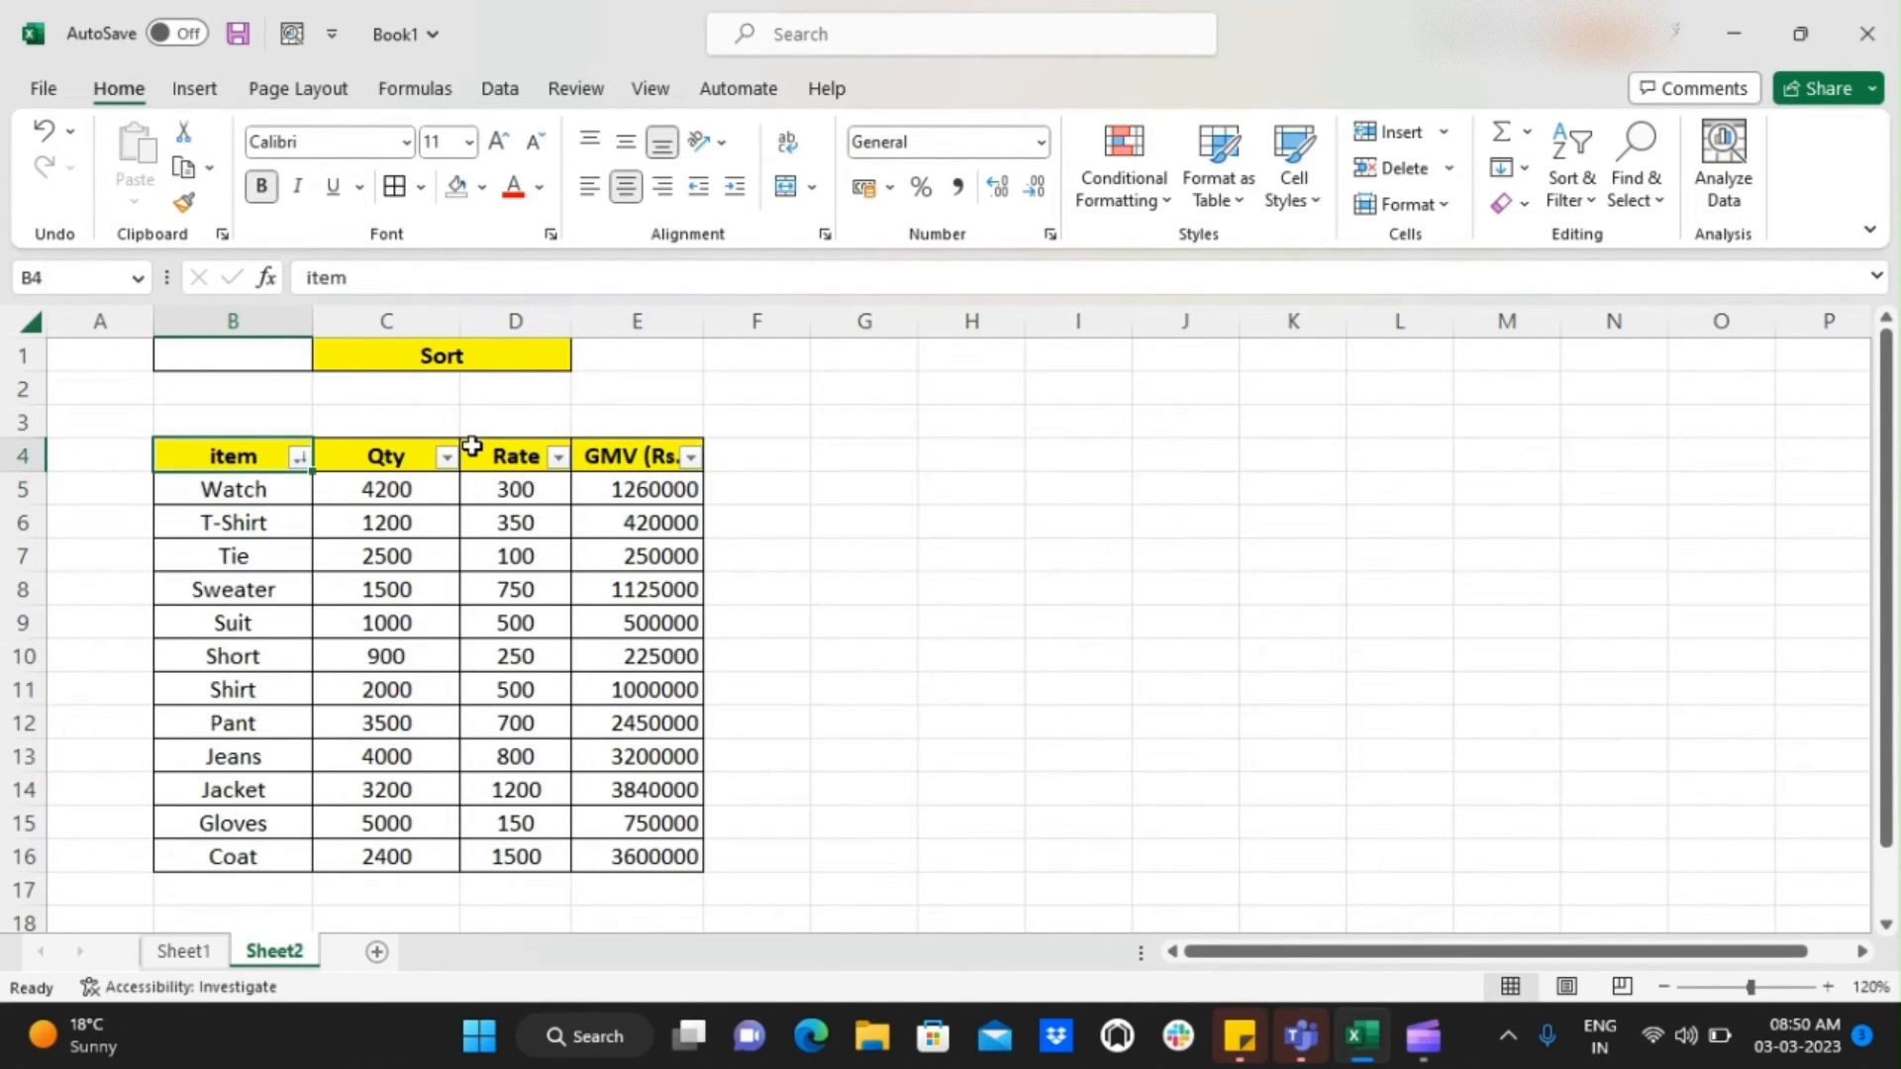
Sort the table by the item column from A to Z
key("Down")
key("ctrl+Down")
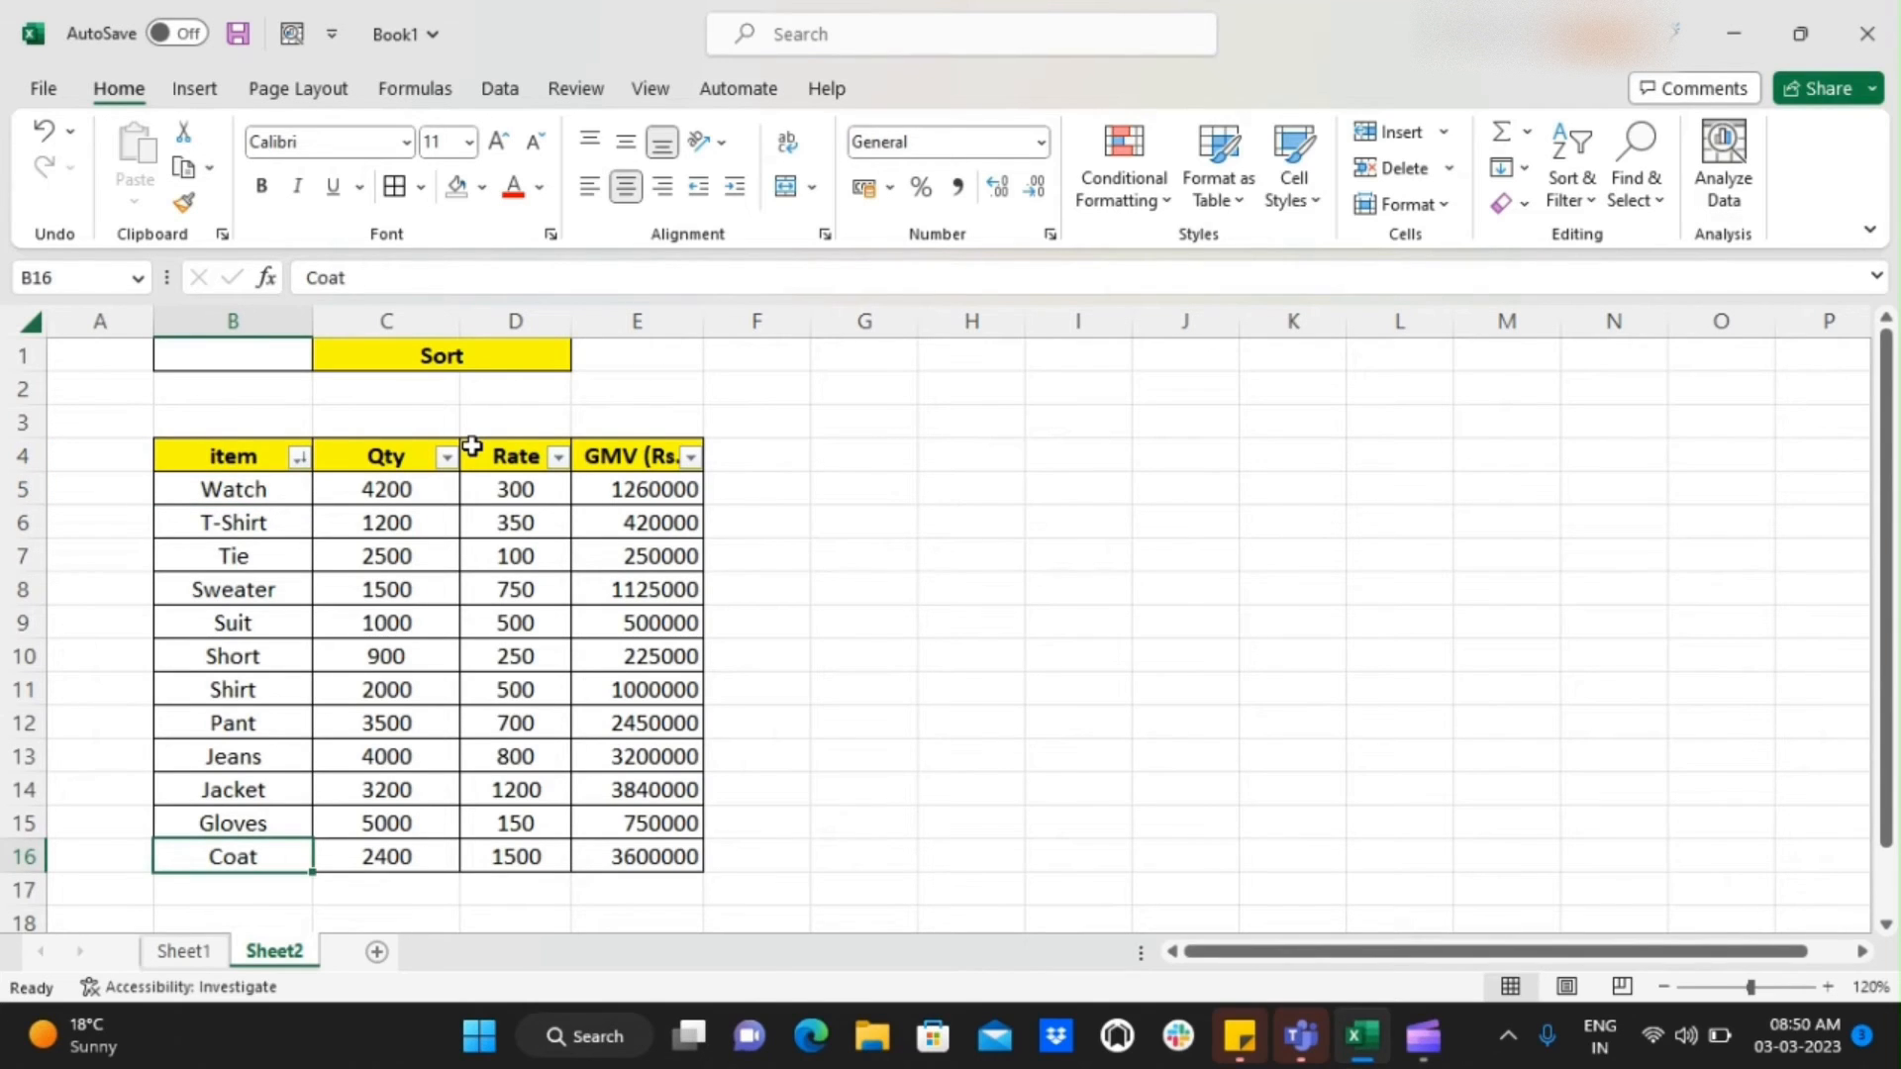
key("ctrl+Up")
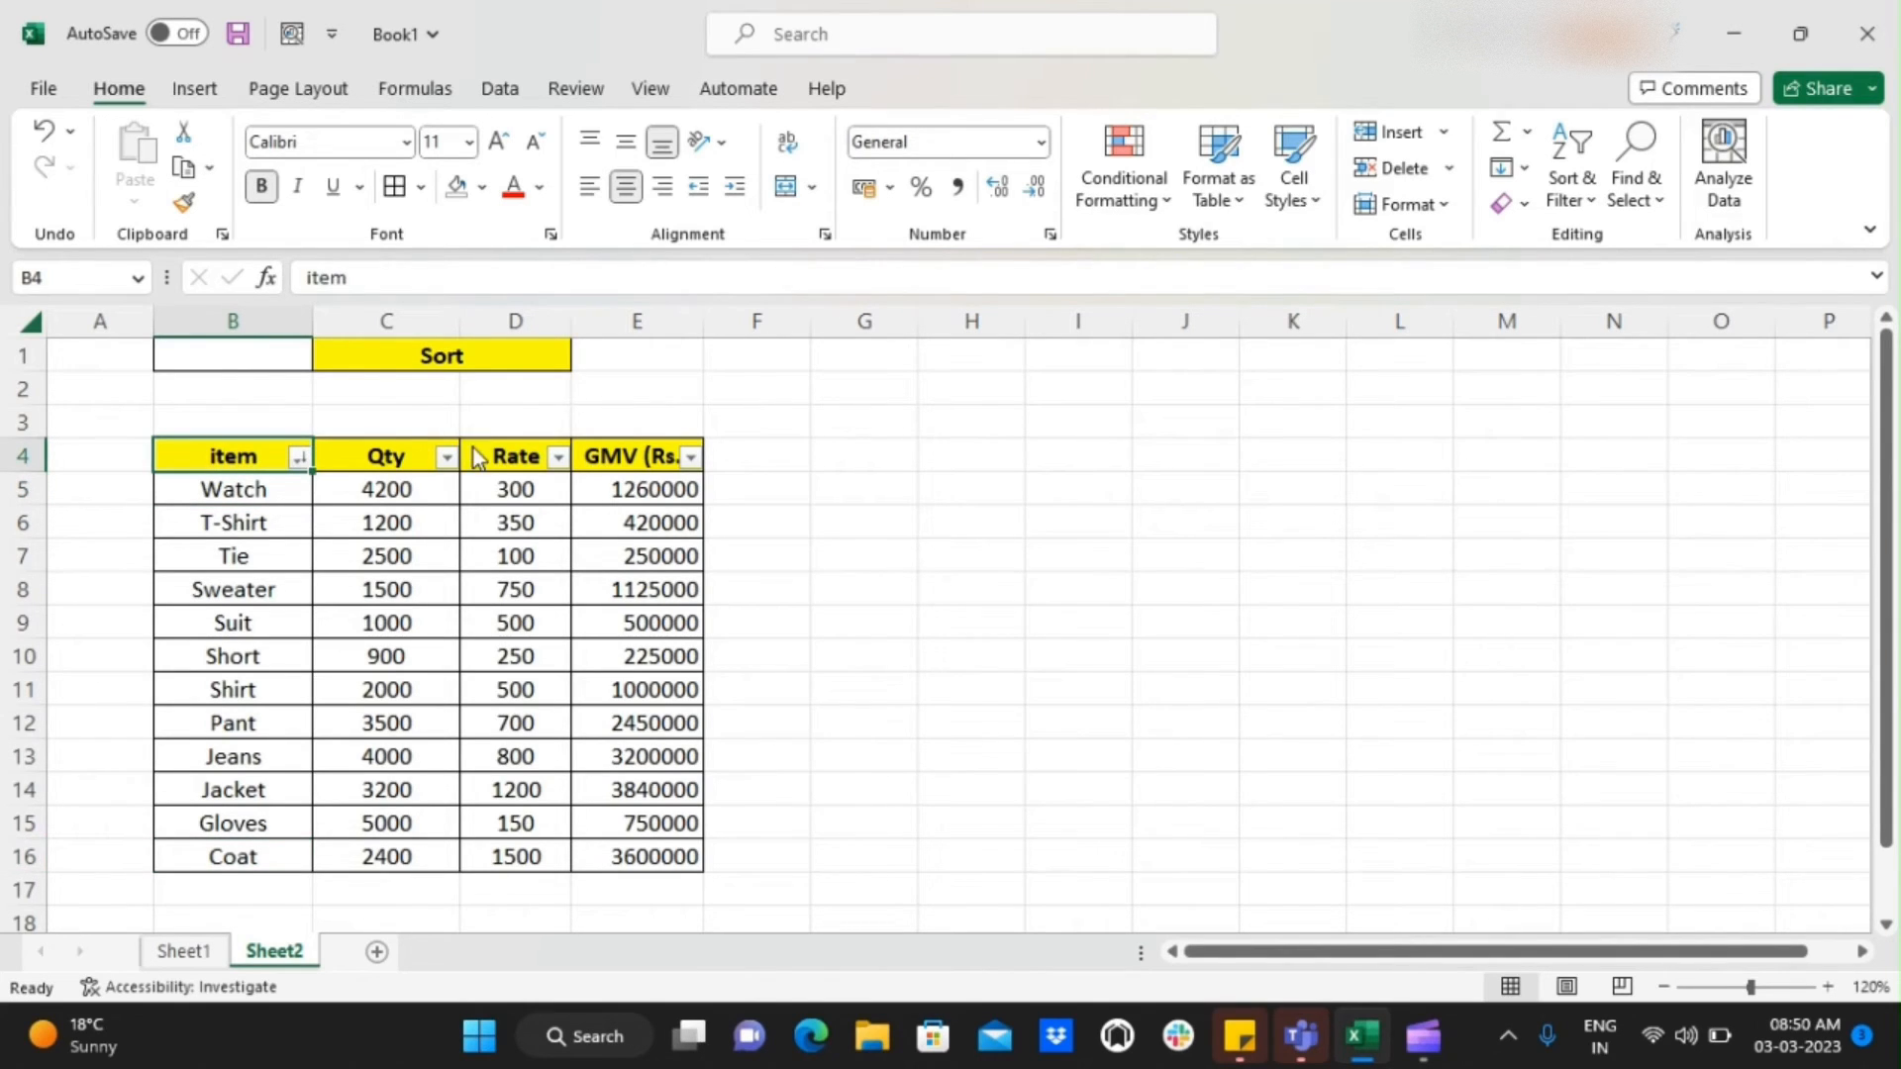
key("alt+Down")
key("Return")
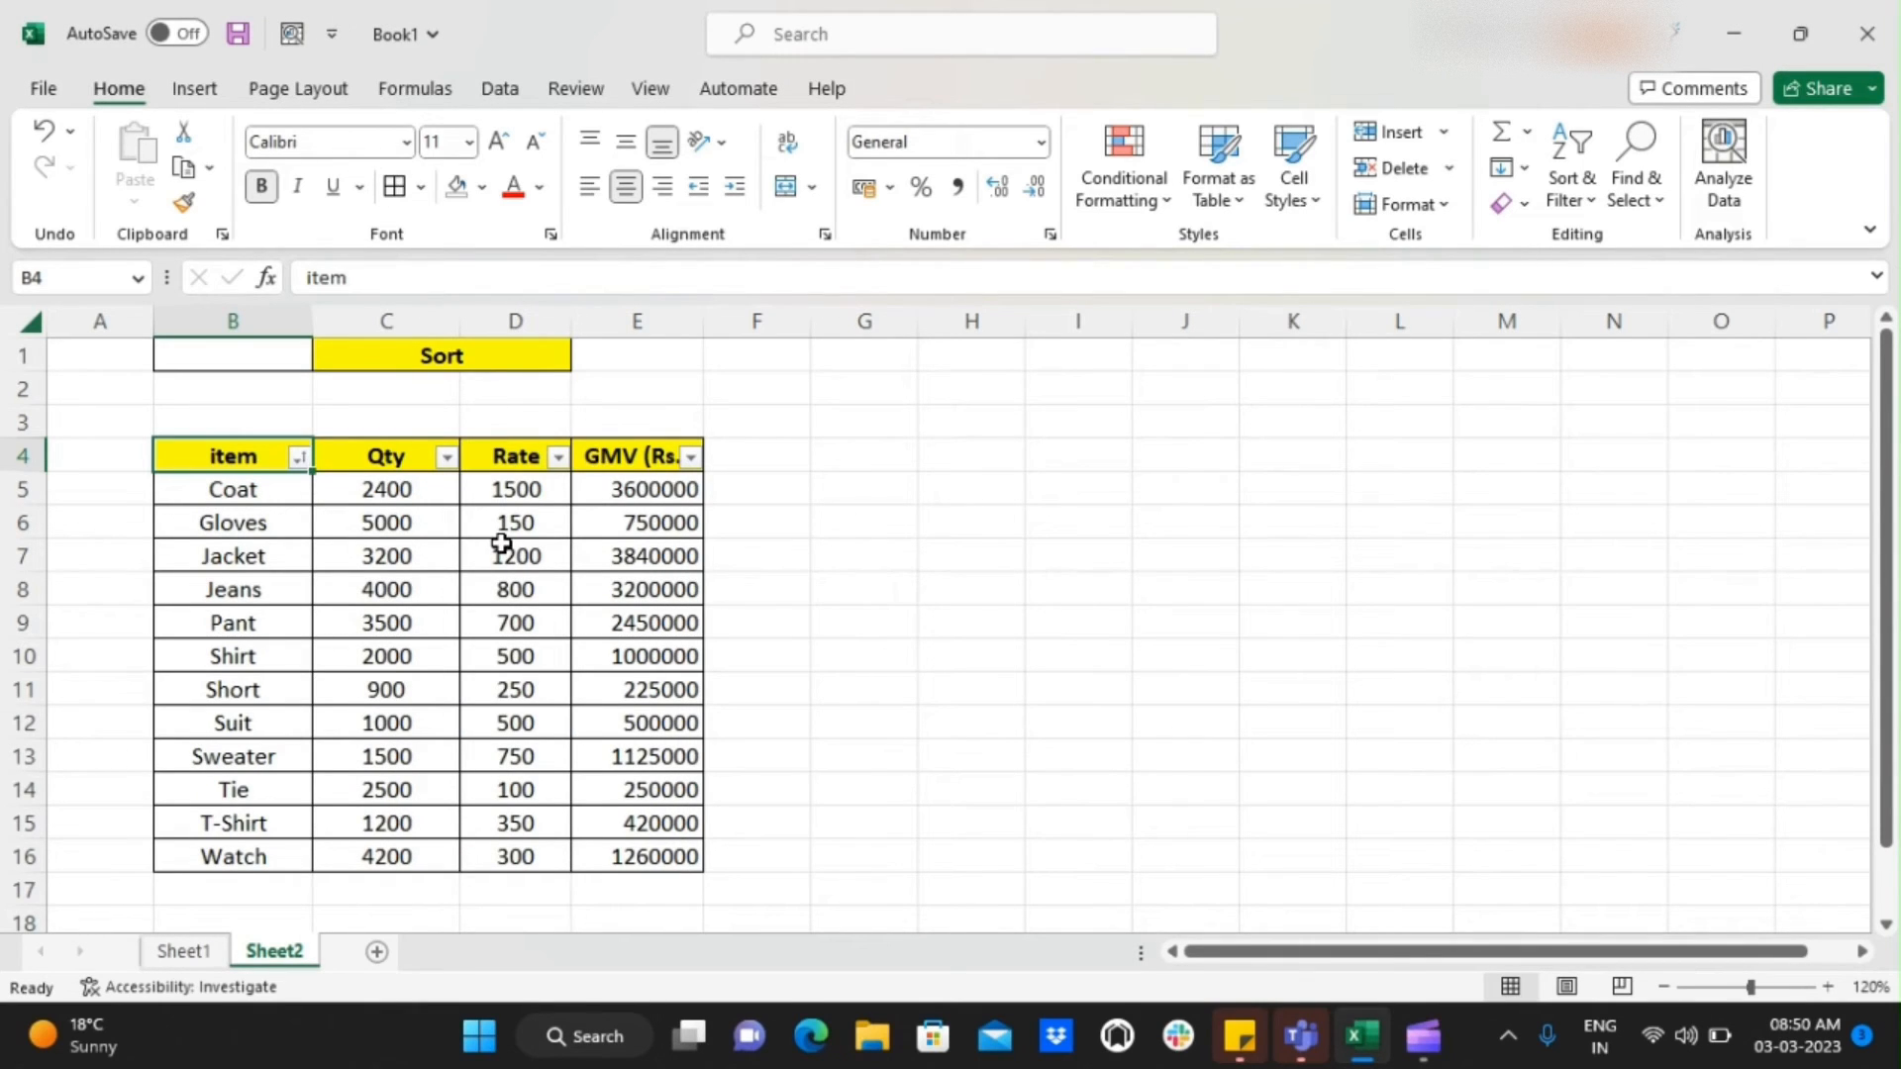
Sort the table by the Qty column from smallest to largest
key("Right")
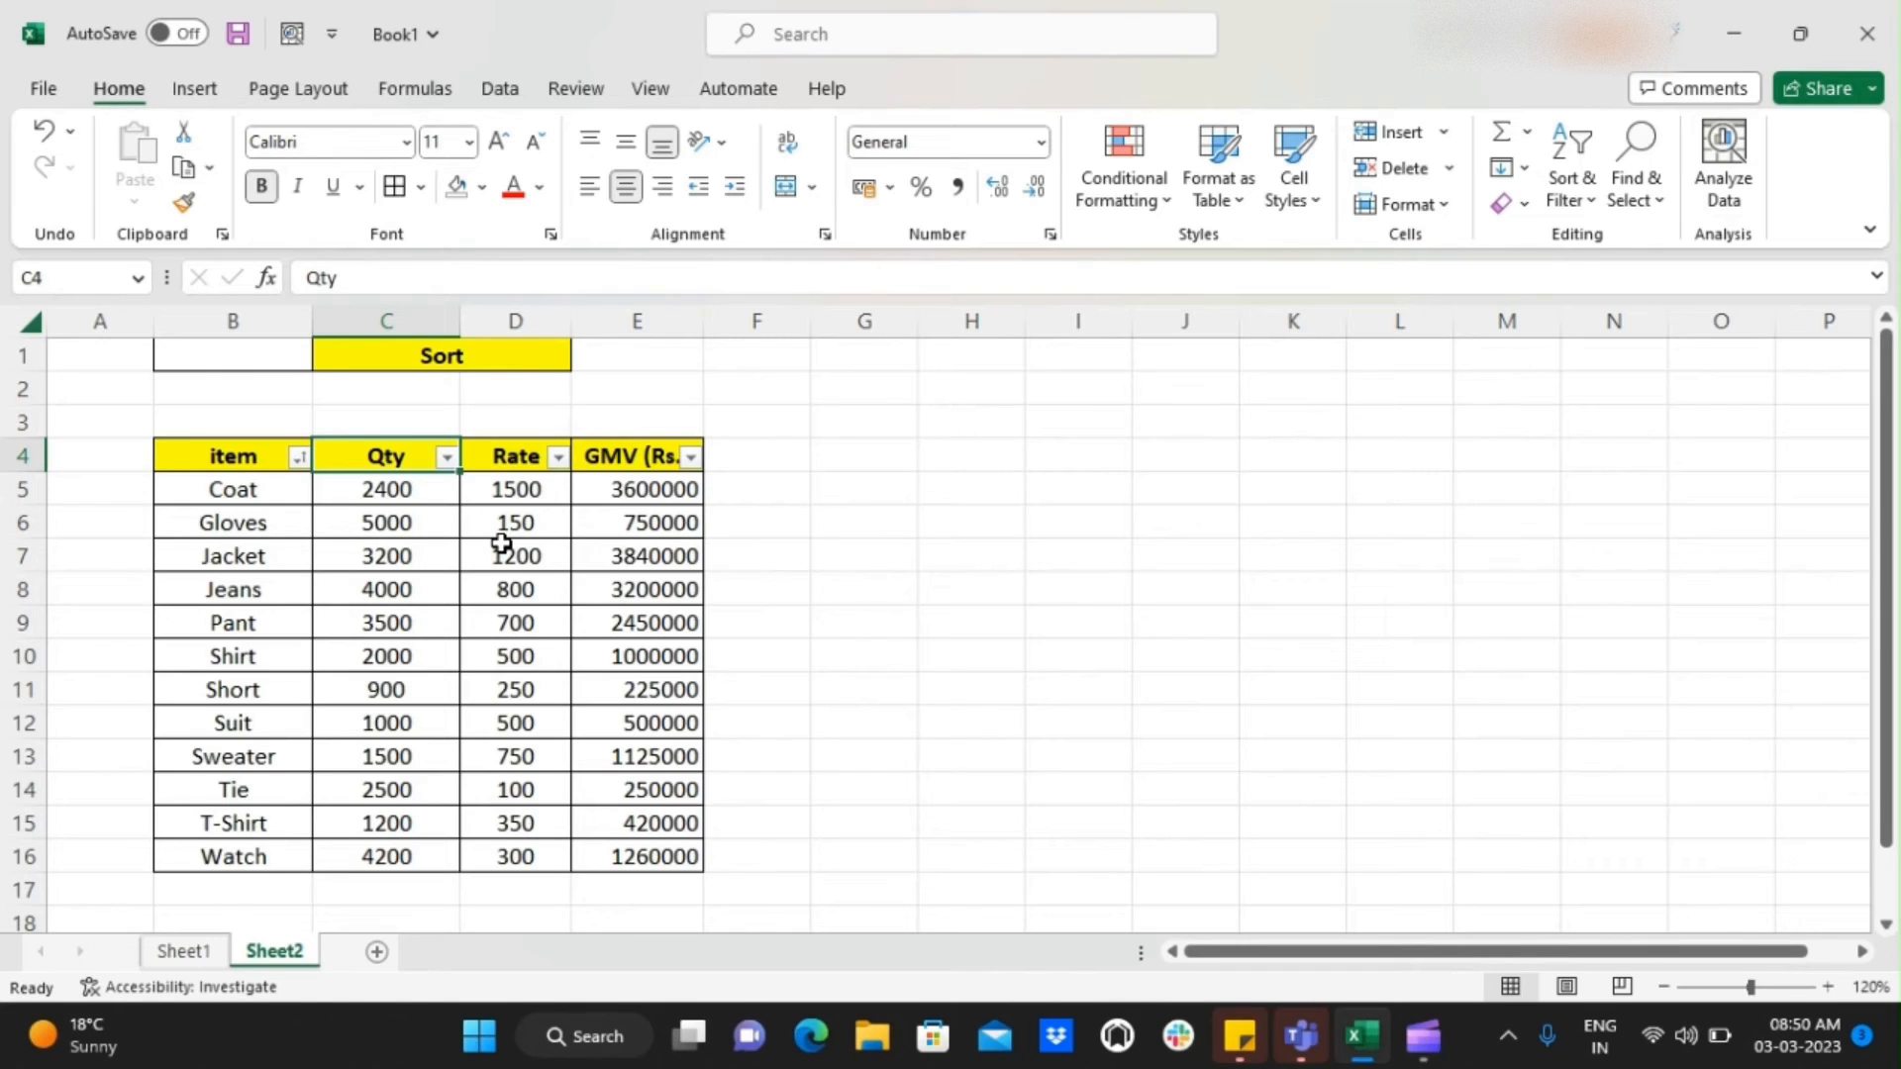
key("alt+Down")
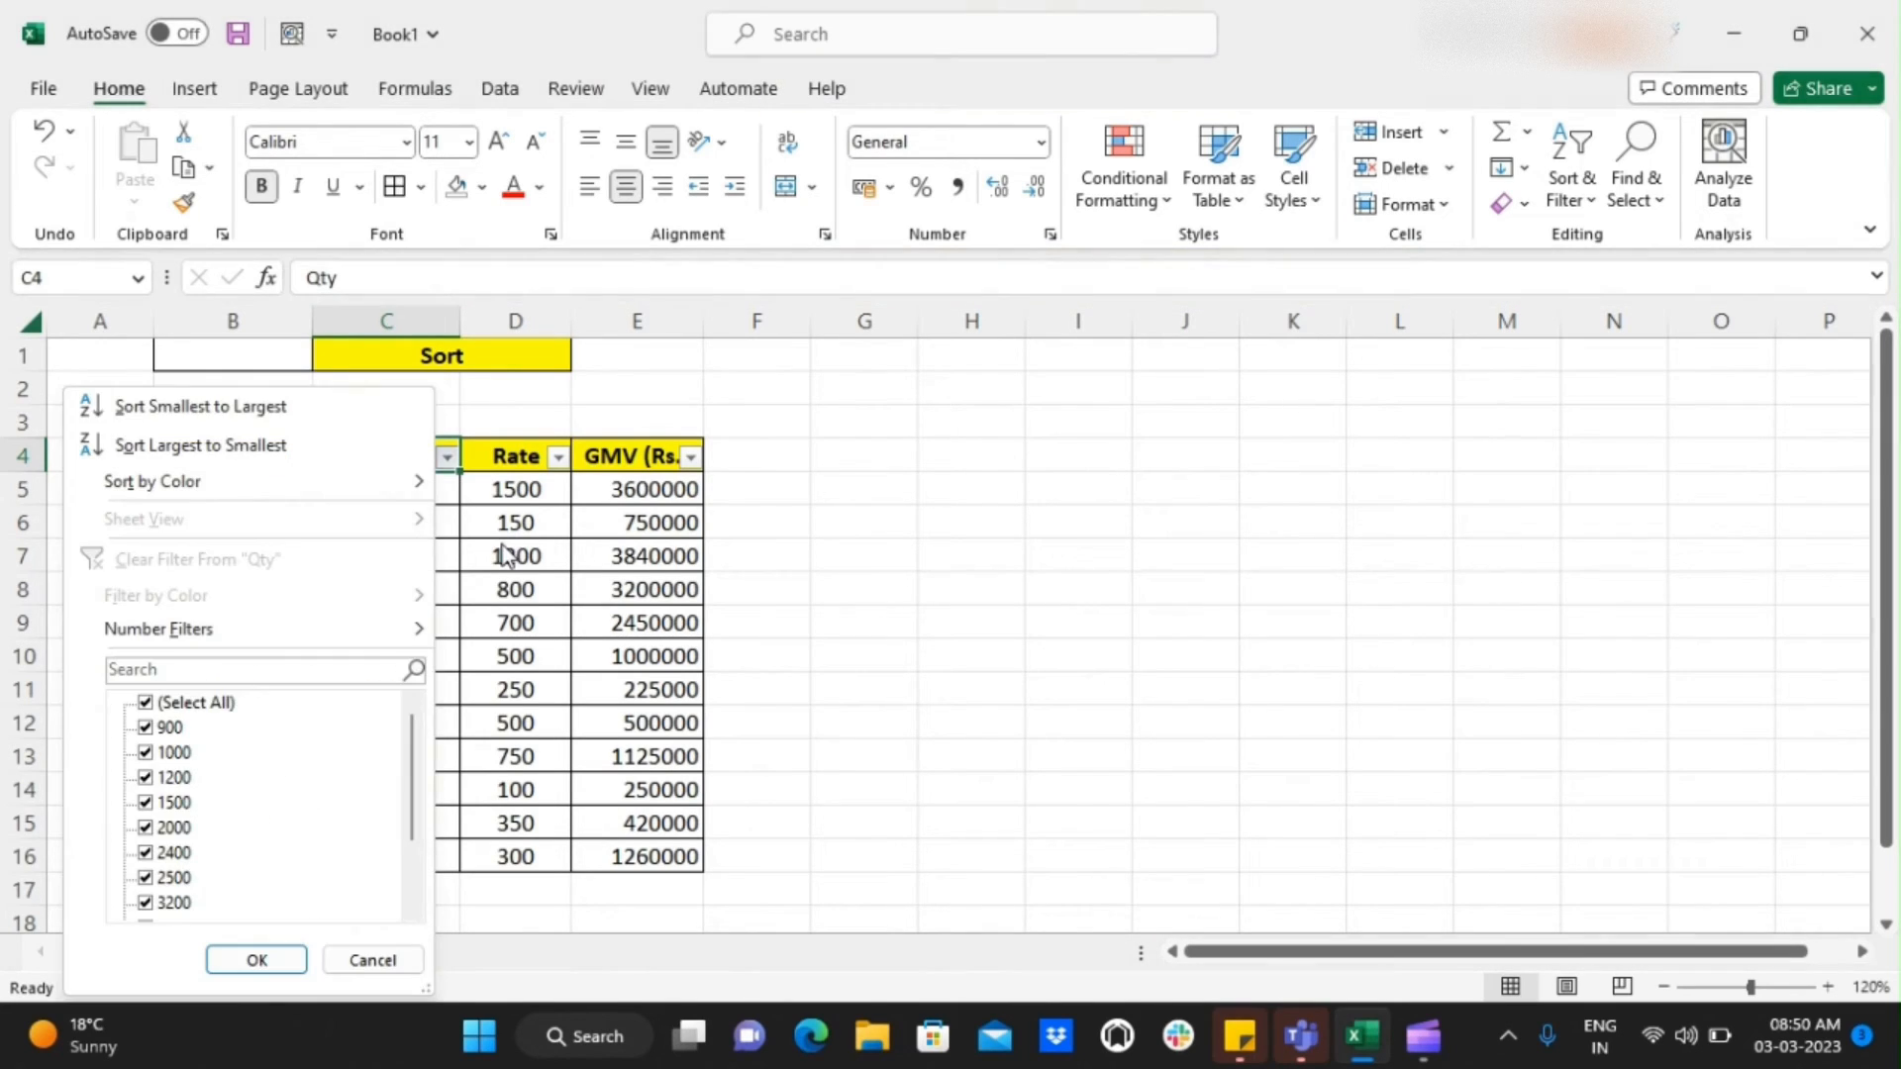
key("Down")
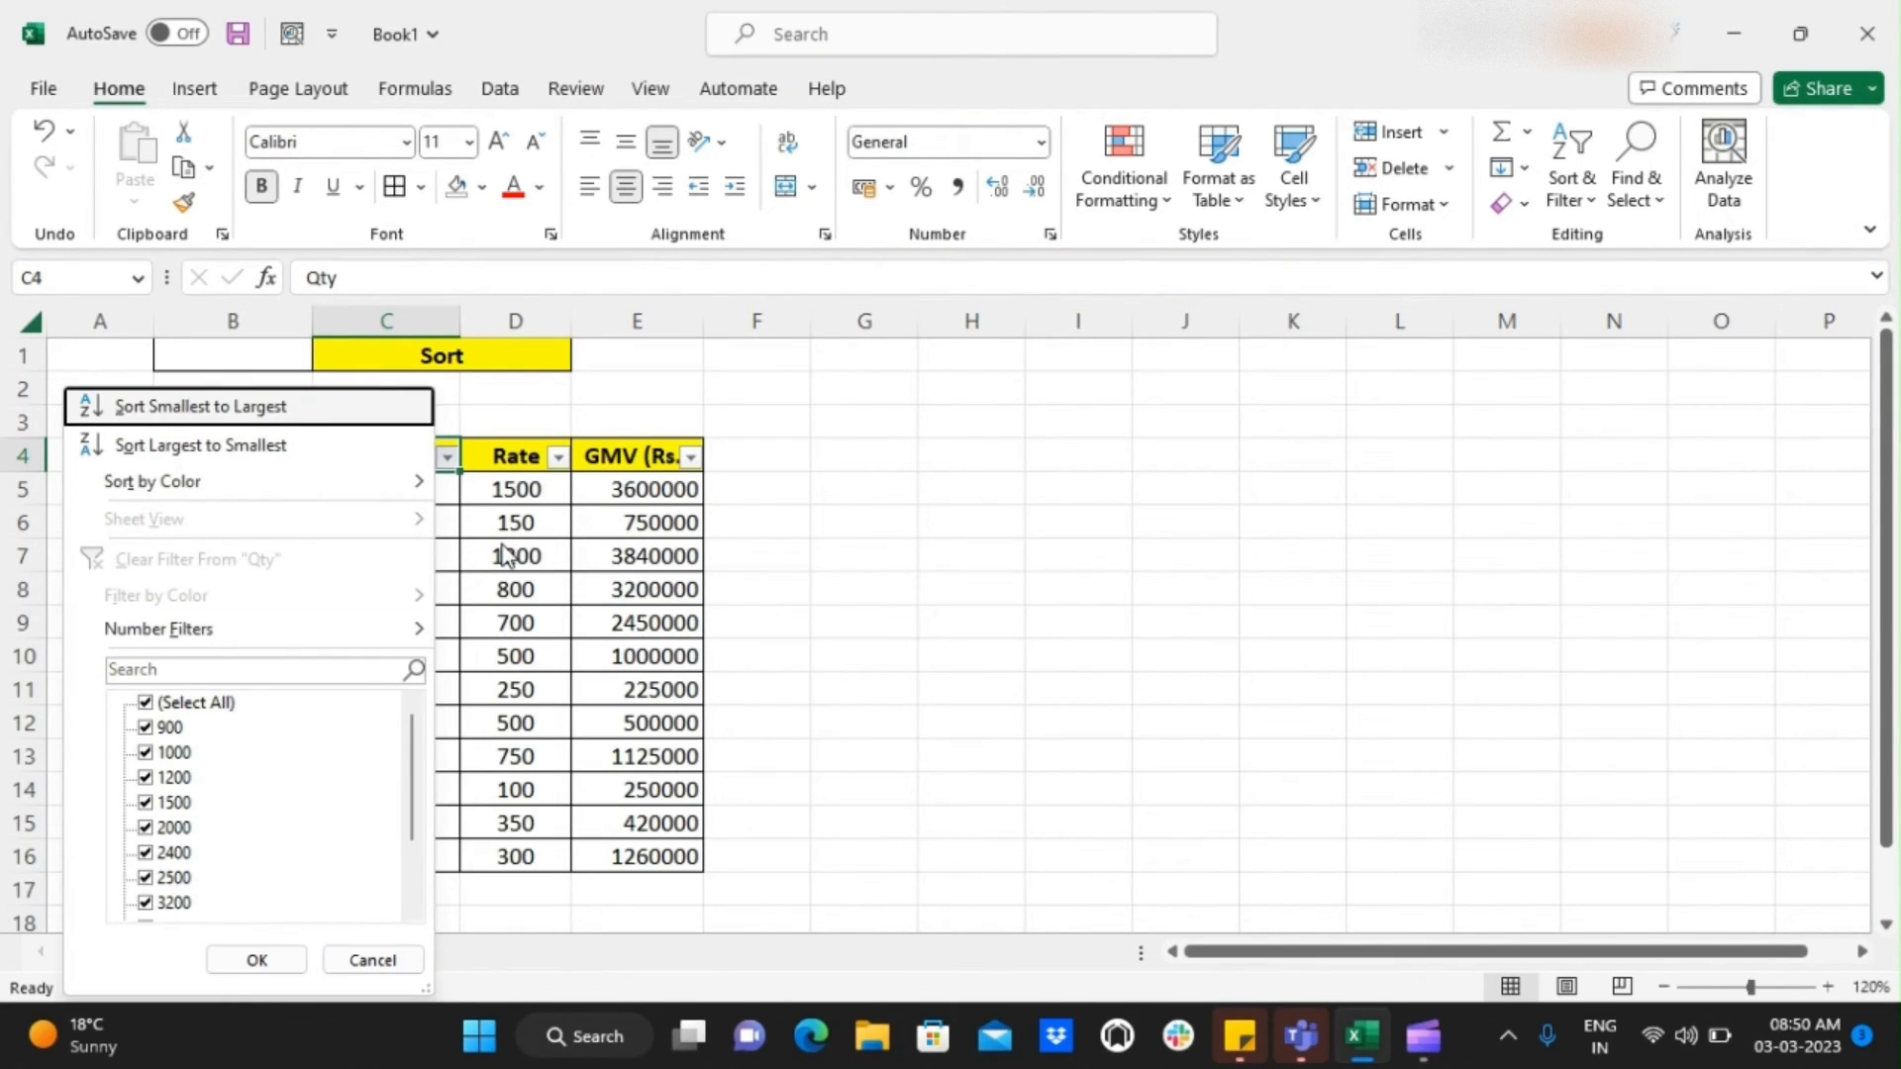
key("Return")
Examine the ascending order of the Qty column from the first value down to the last row
key("Down")
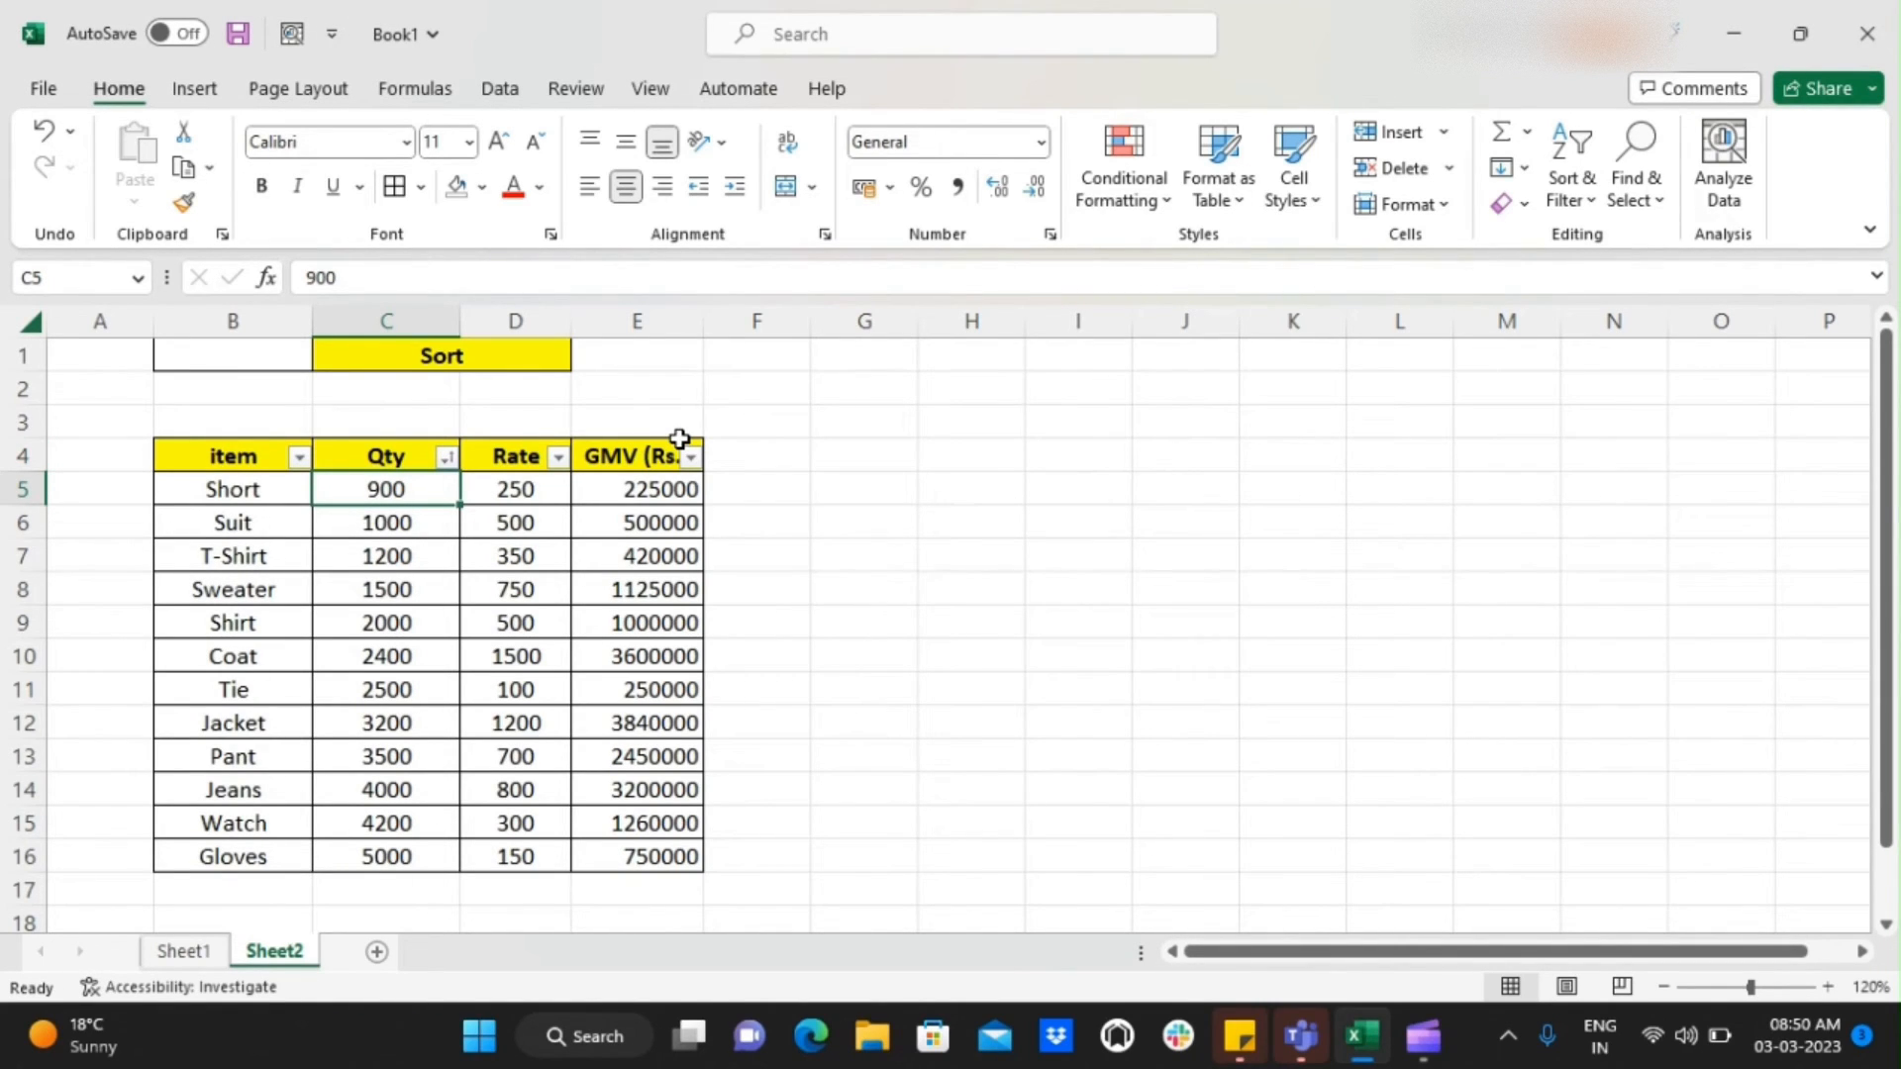
key("Down")
key("Down")
key("Down")
key("Down")
key("Down")
key("Down")
key("Down")
key("Down")
key("Down")
key("Down")
key("Down")
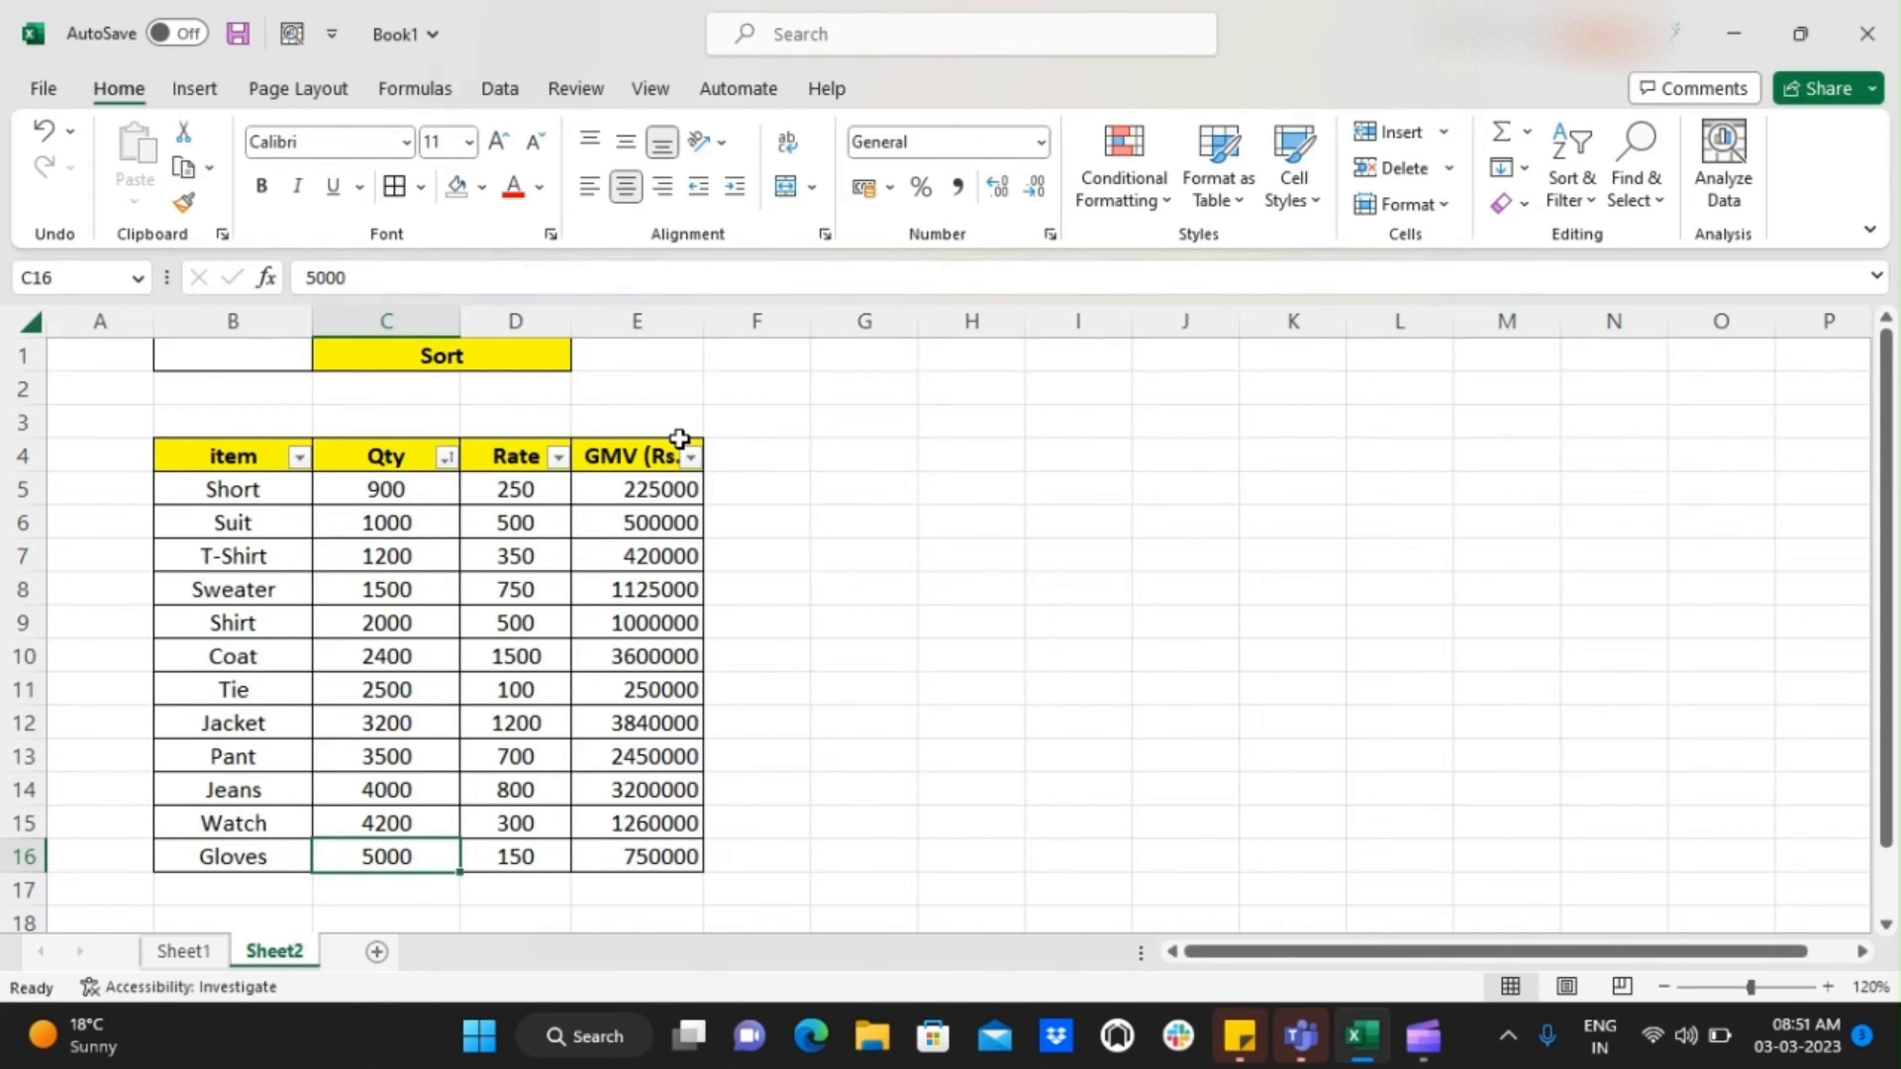
key("ctrl+Up")
key("Left")
key("Right")
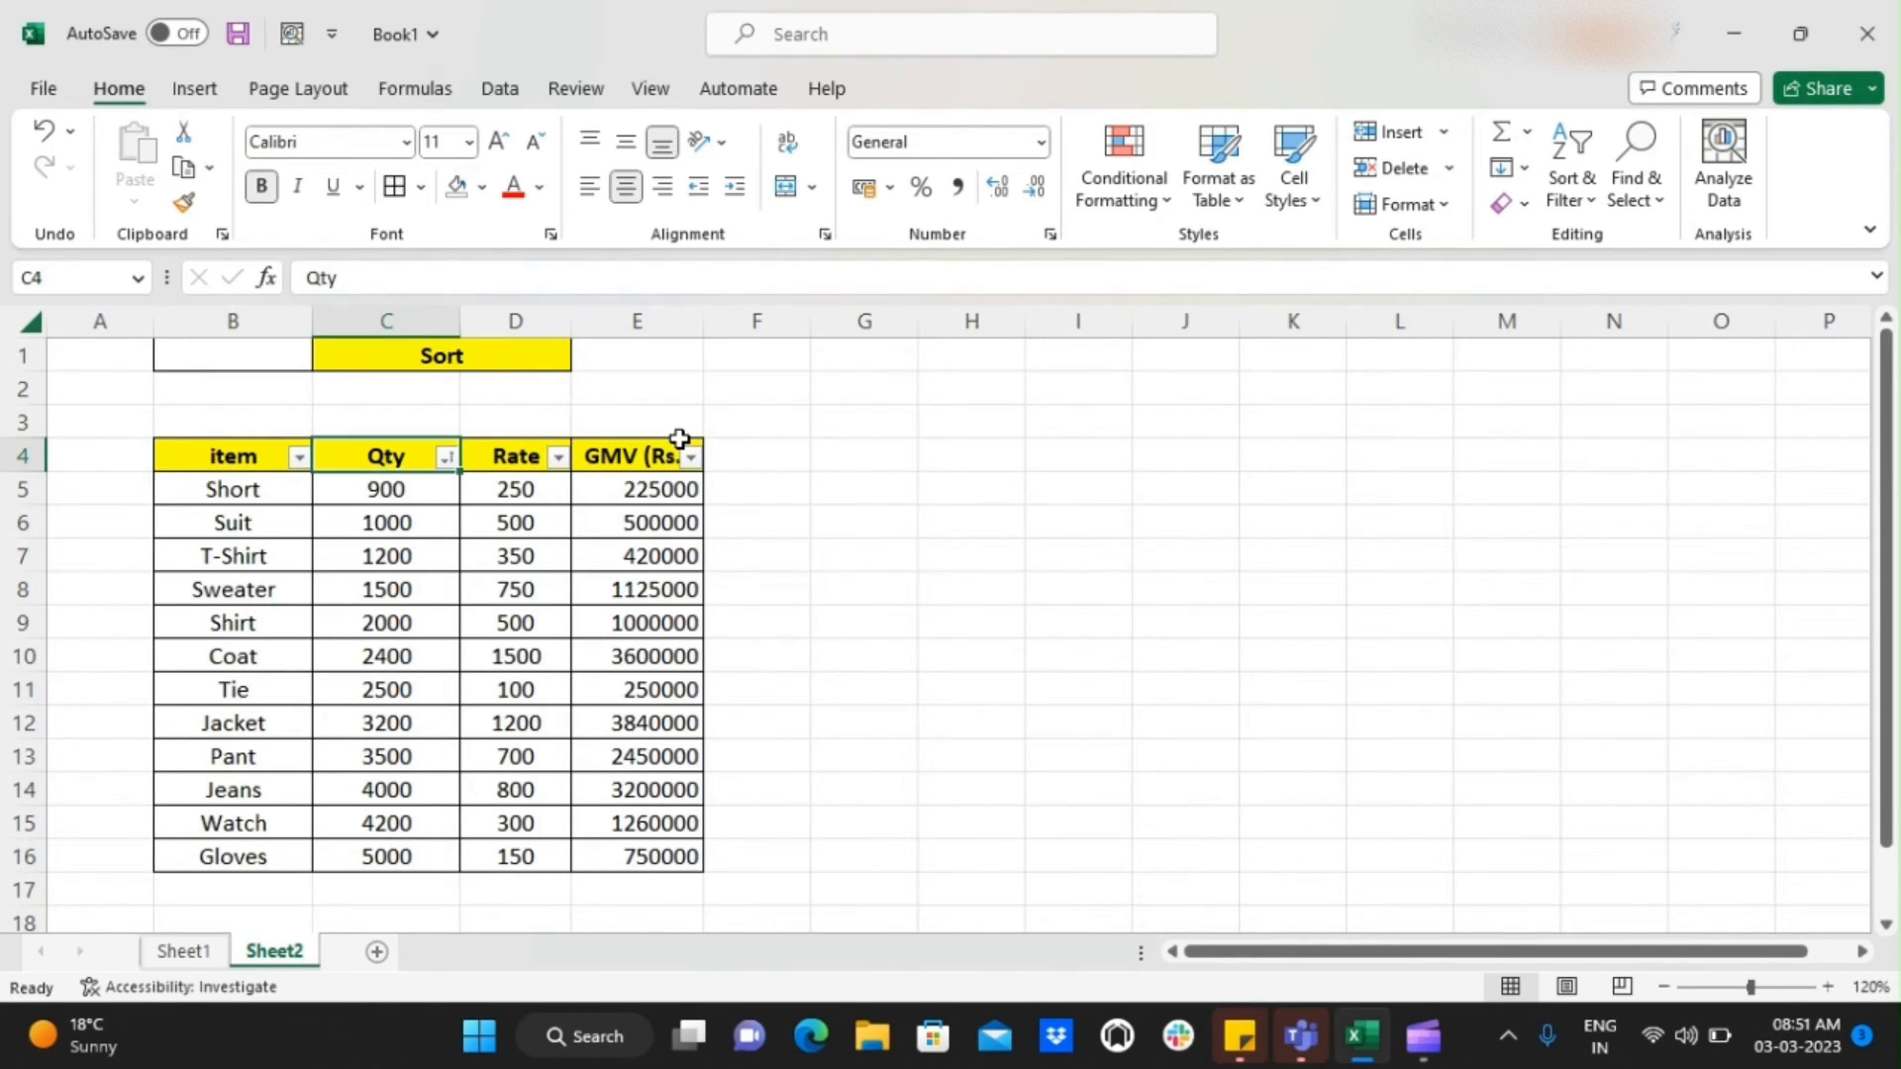
Review the item, quantity, rate and GMV of the Short row beneath the headers
key("Left")
key("Down")
key("Right")
key("Right")
key("Up")
key("Left")
key("Down")
key("Left")
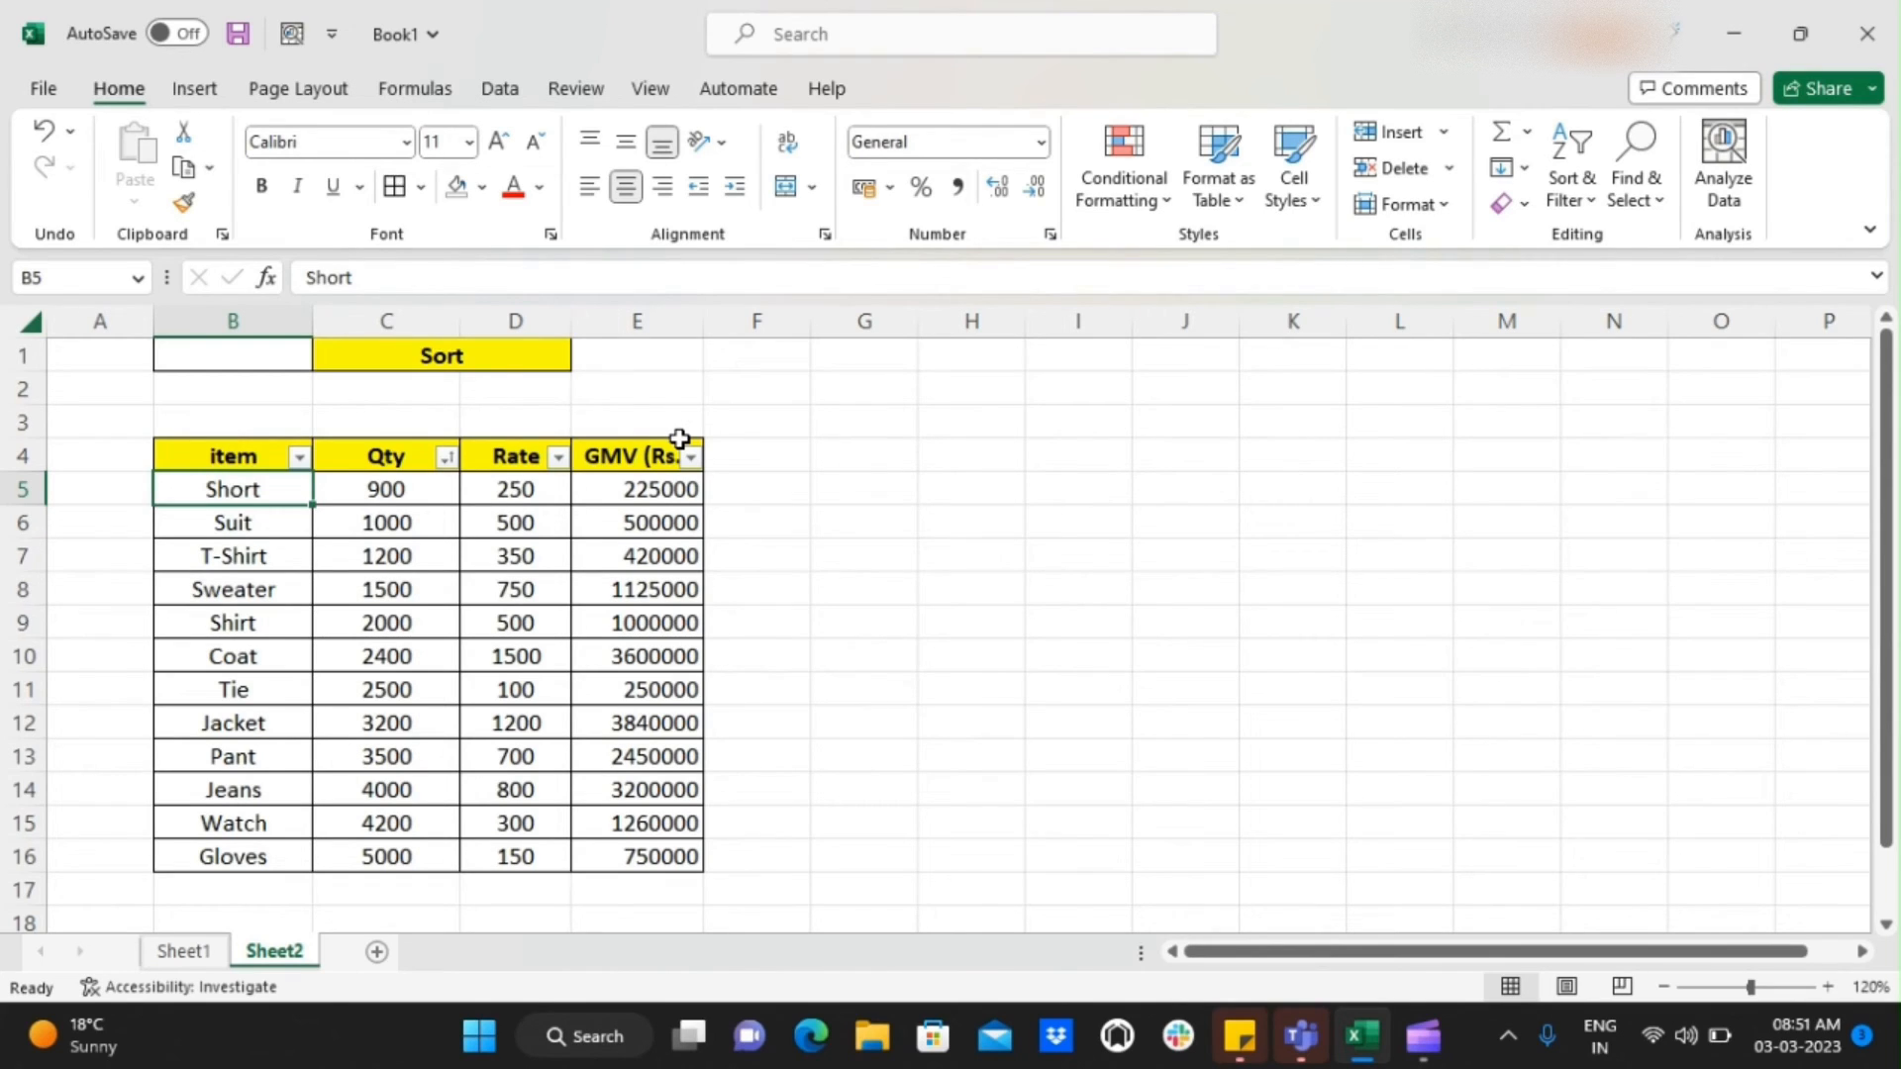
key("Right")
key("Down")
key("Up")
key("Right")
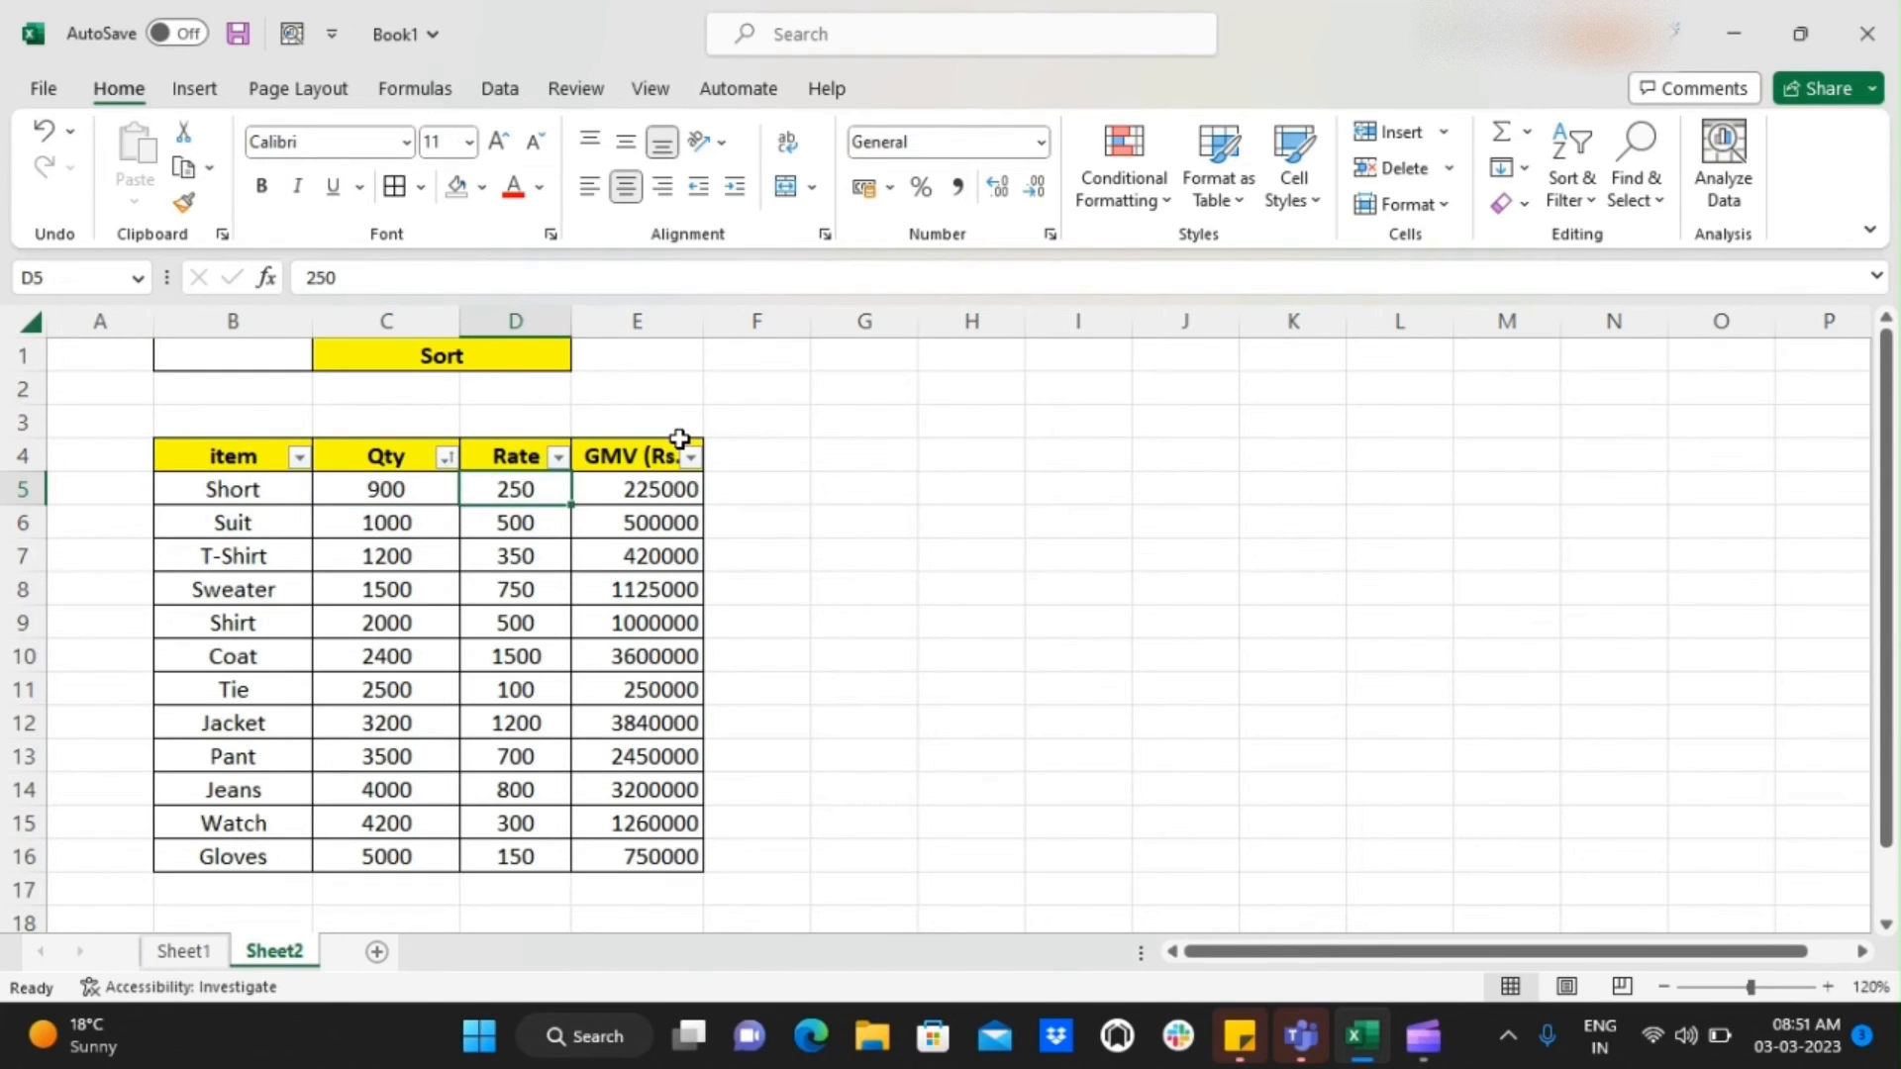
key("Left")
key("Left")
key("Right")
key("Right")
key("Right")
key("Left")
key("Left")
key("Left")
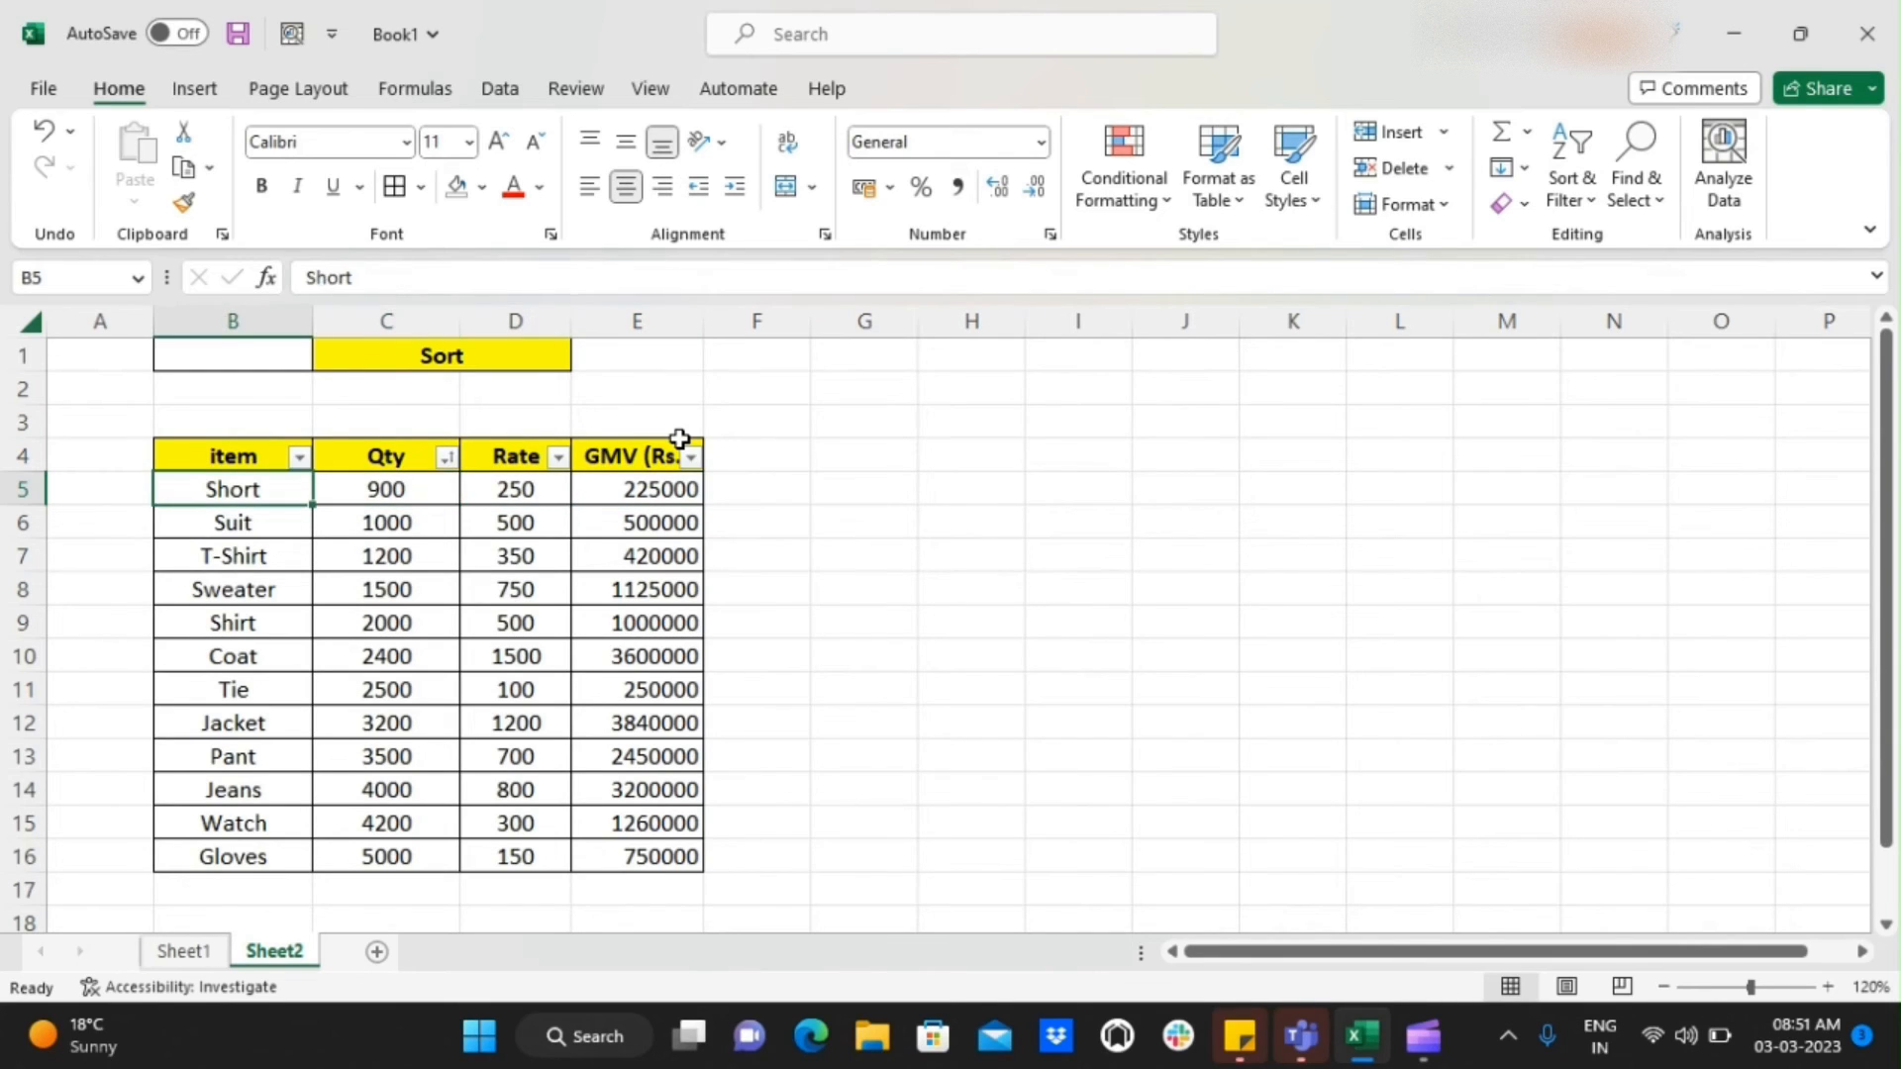
key("Right")
key("Right")
key("Left")
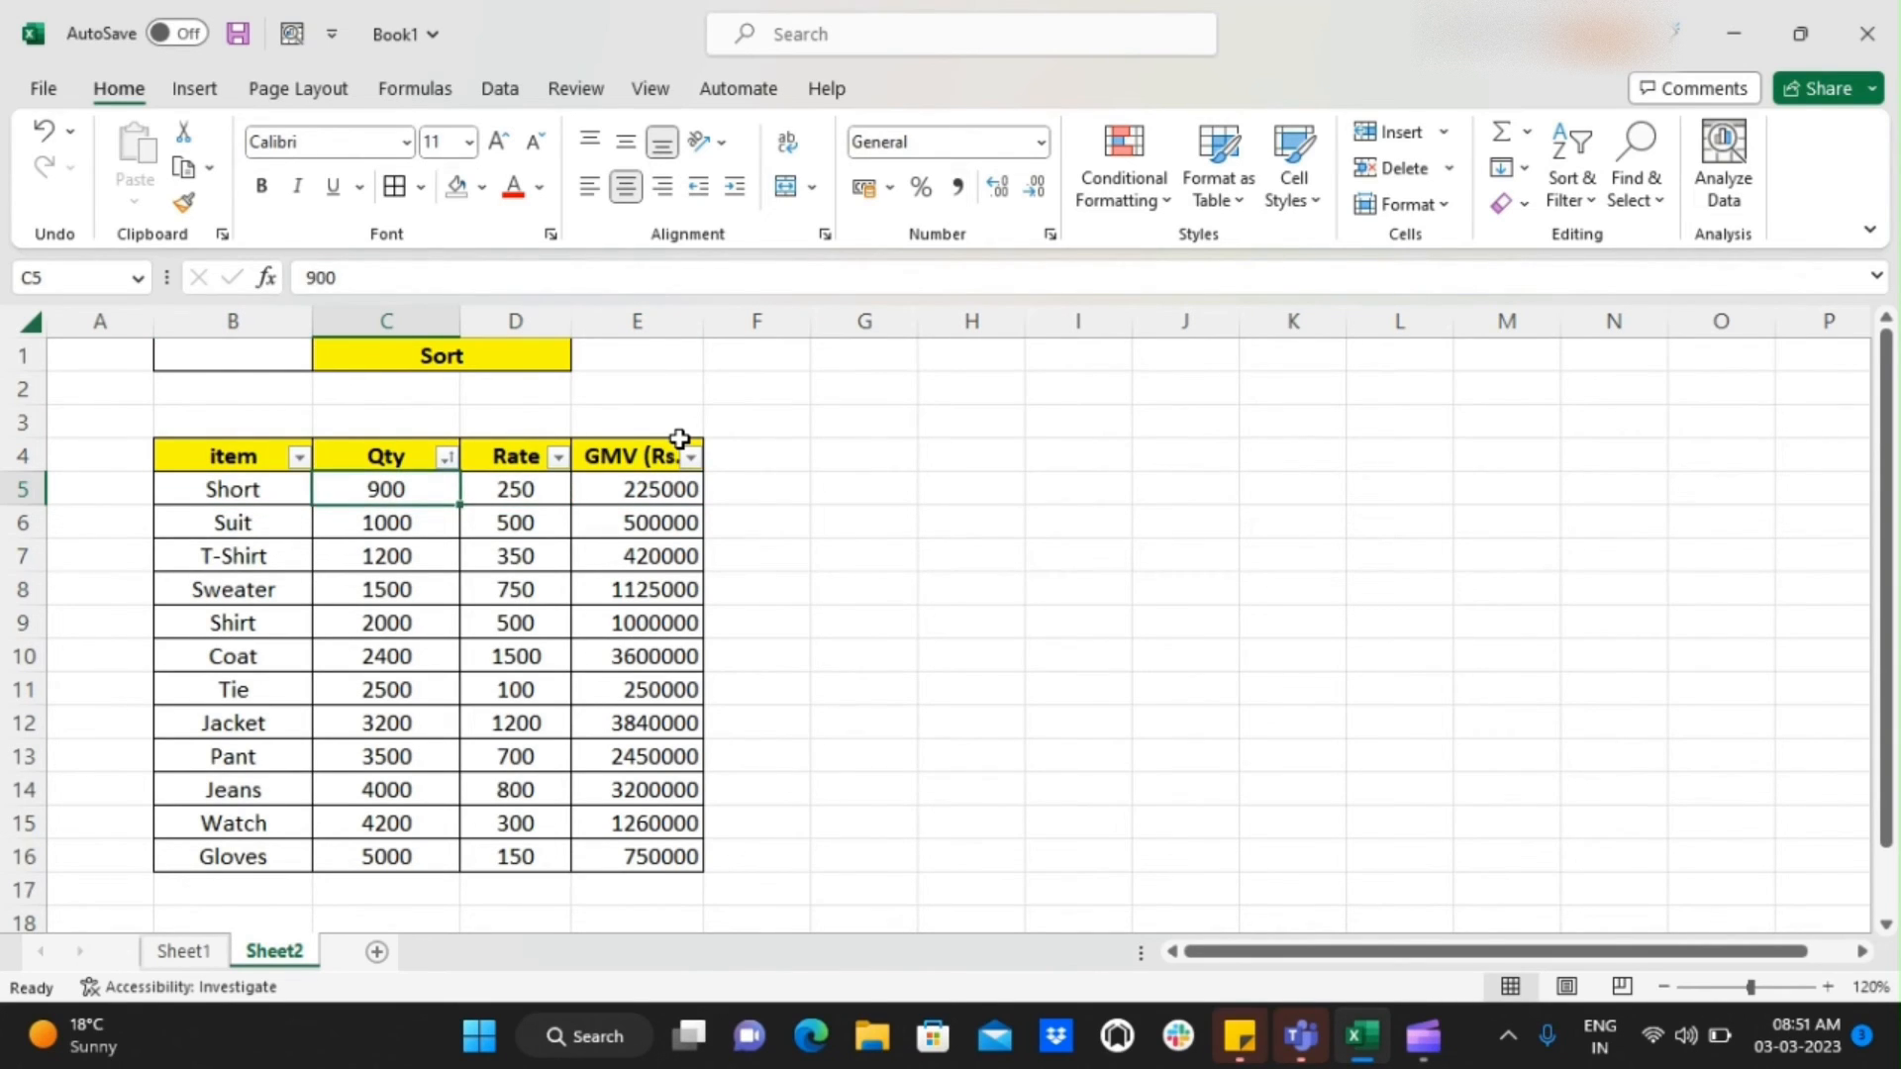
Select the Qty column from its header to the last row and recheck the values of the first data row
key("Up")
key("Down")
key("Up")
key("ctrl+shift+Down")
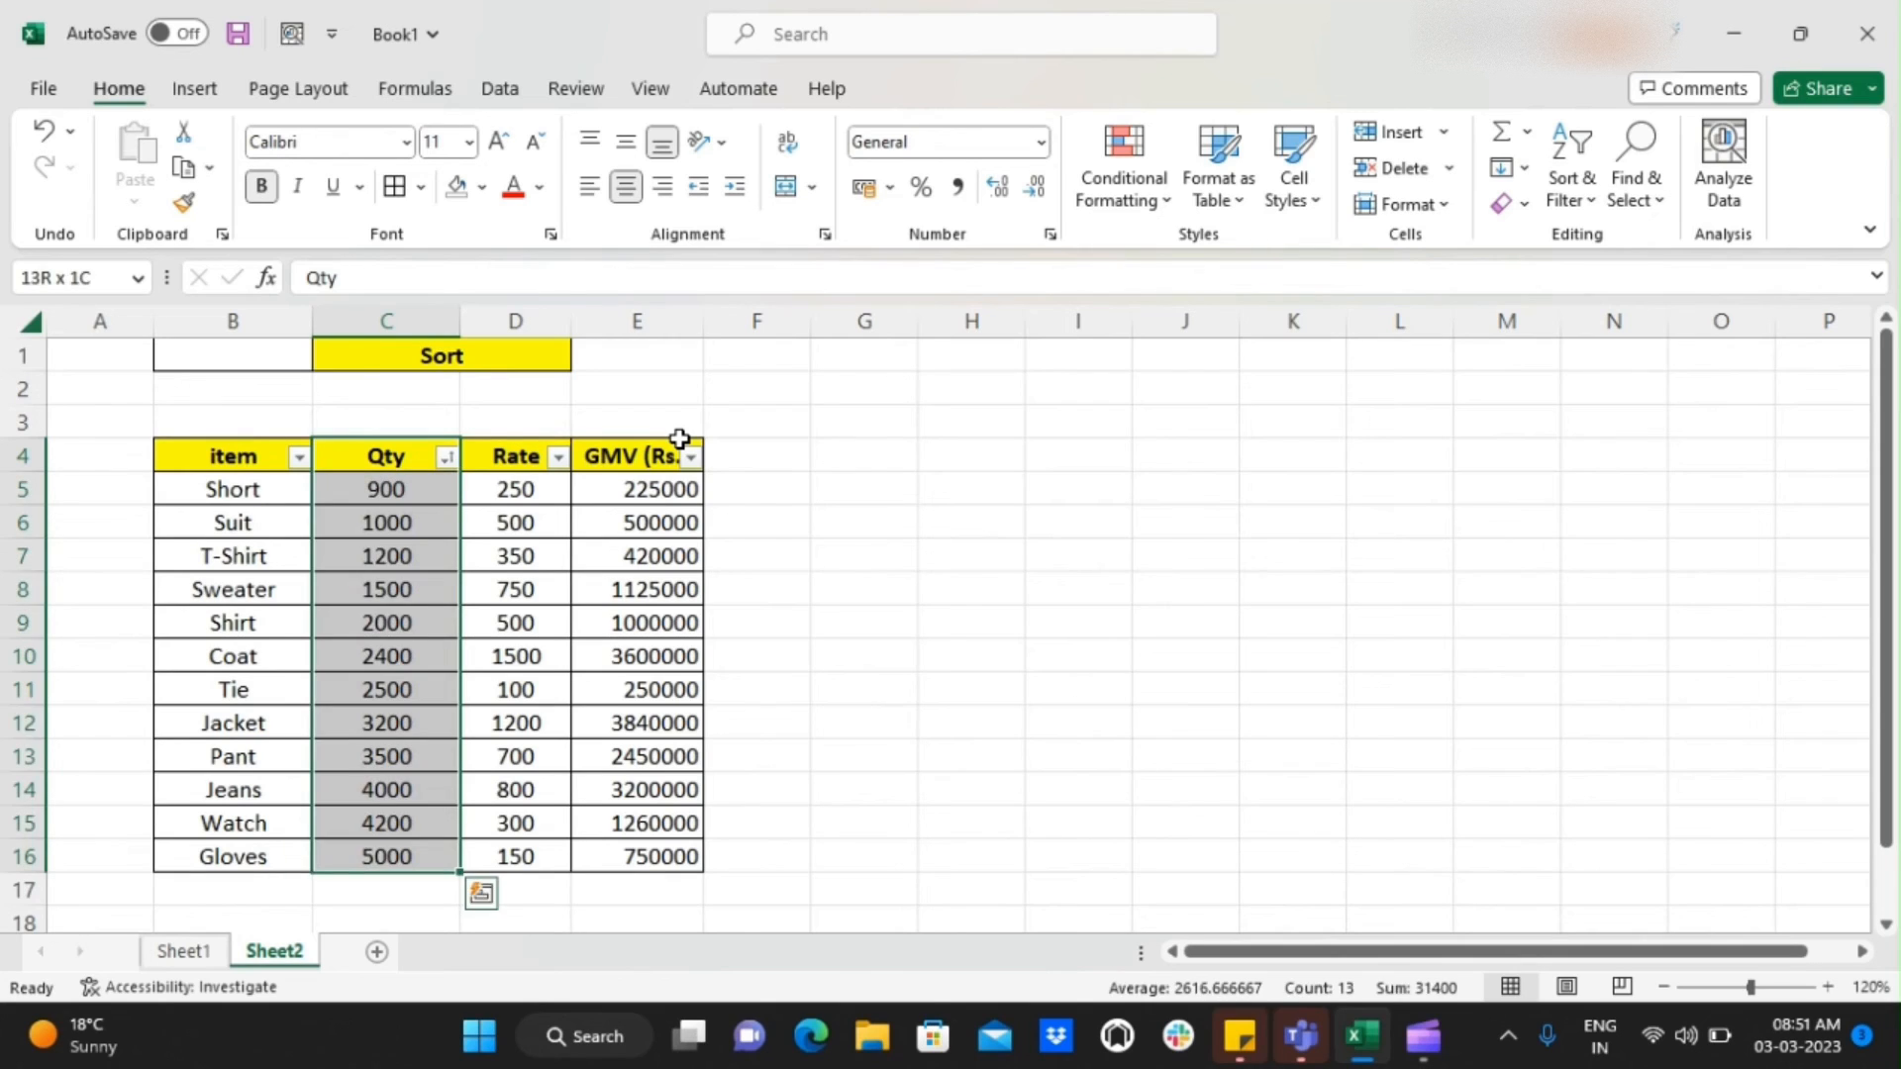
key("Up")
key("Down")
key("Down")
key("Left")
key("Right")
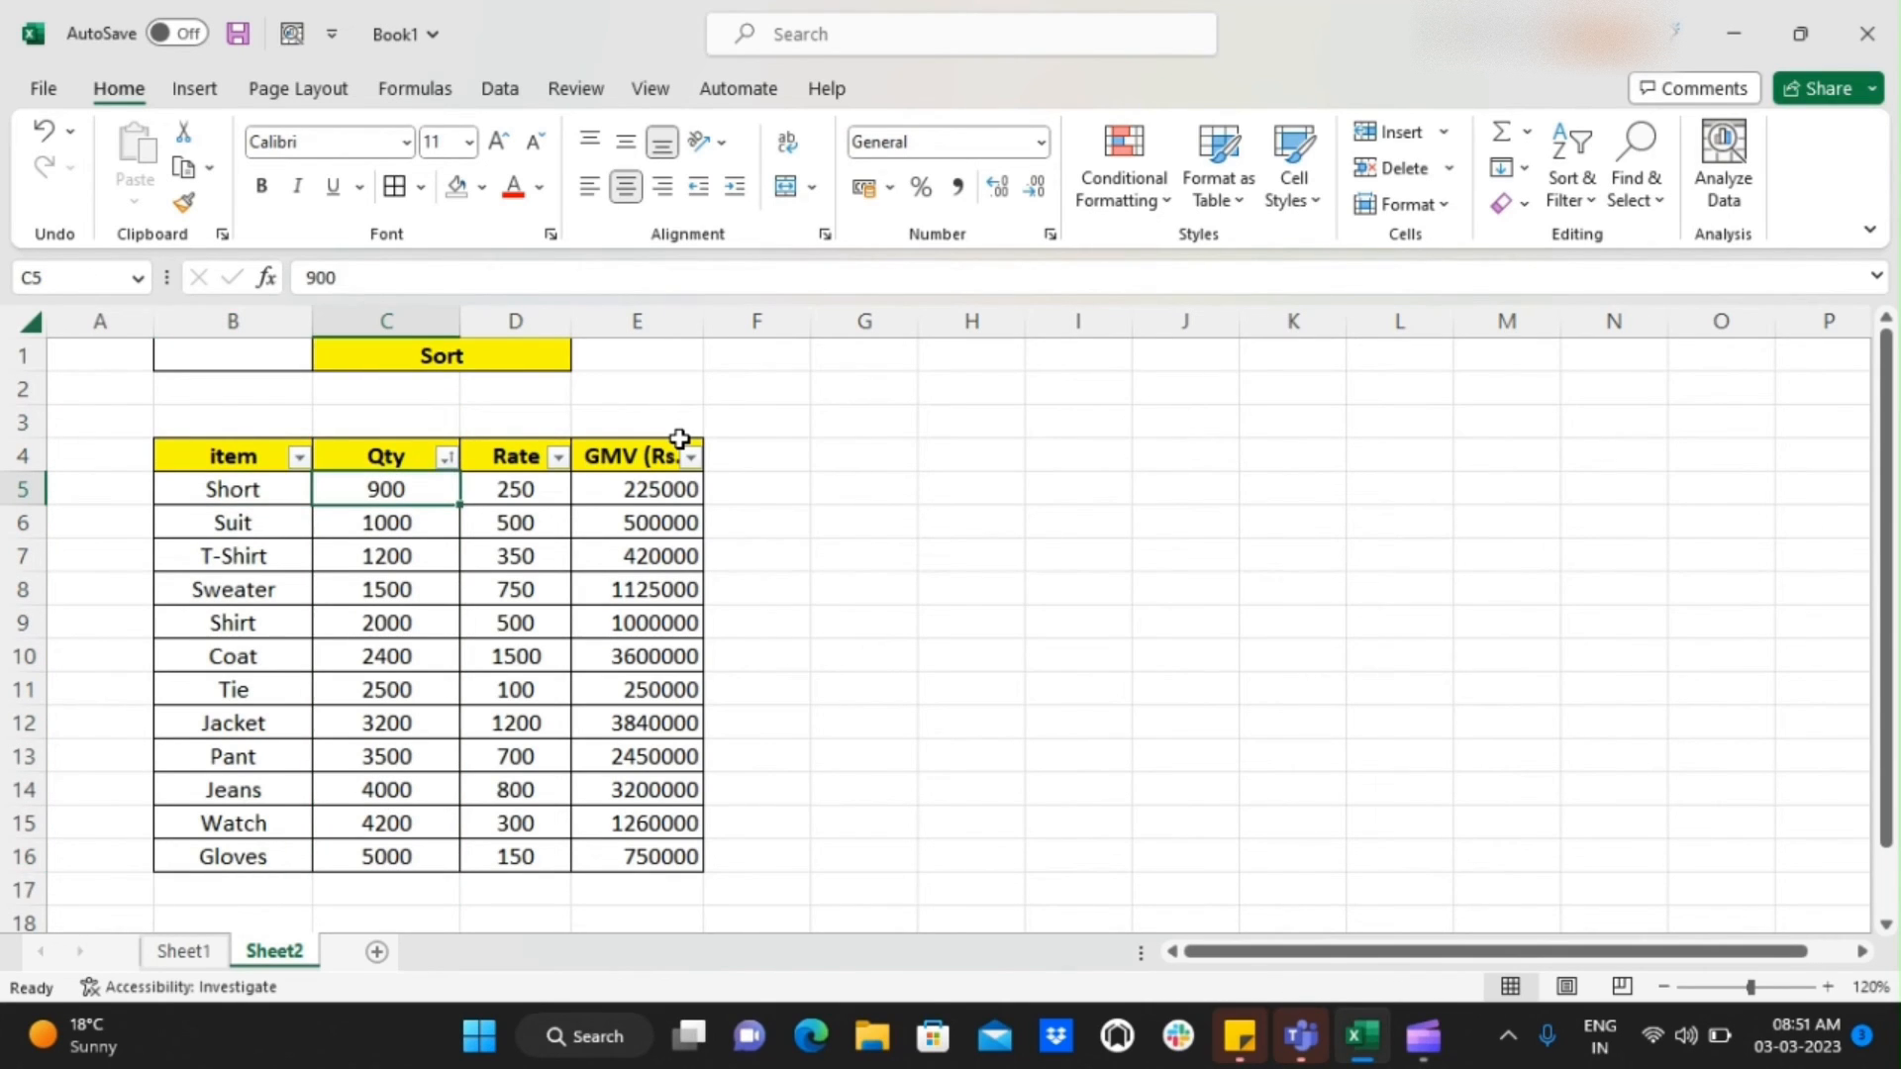
key("Right")
key("Right")
key("Left")
key("Left")
Sort the table by the Qty column from largest to smallest
key("Up")
key("alt+Down")
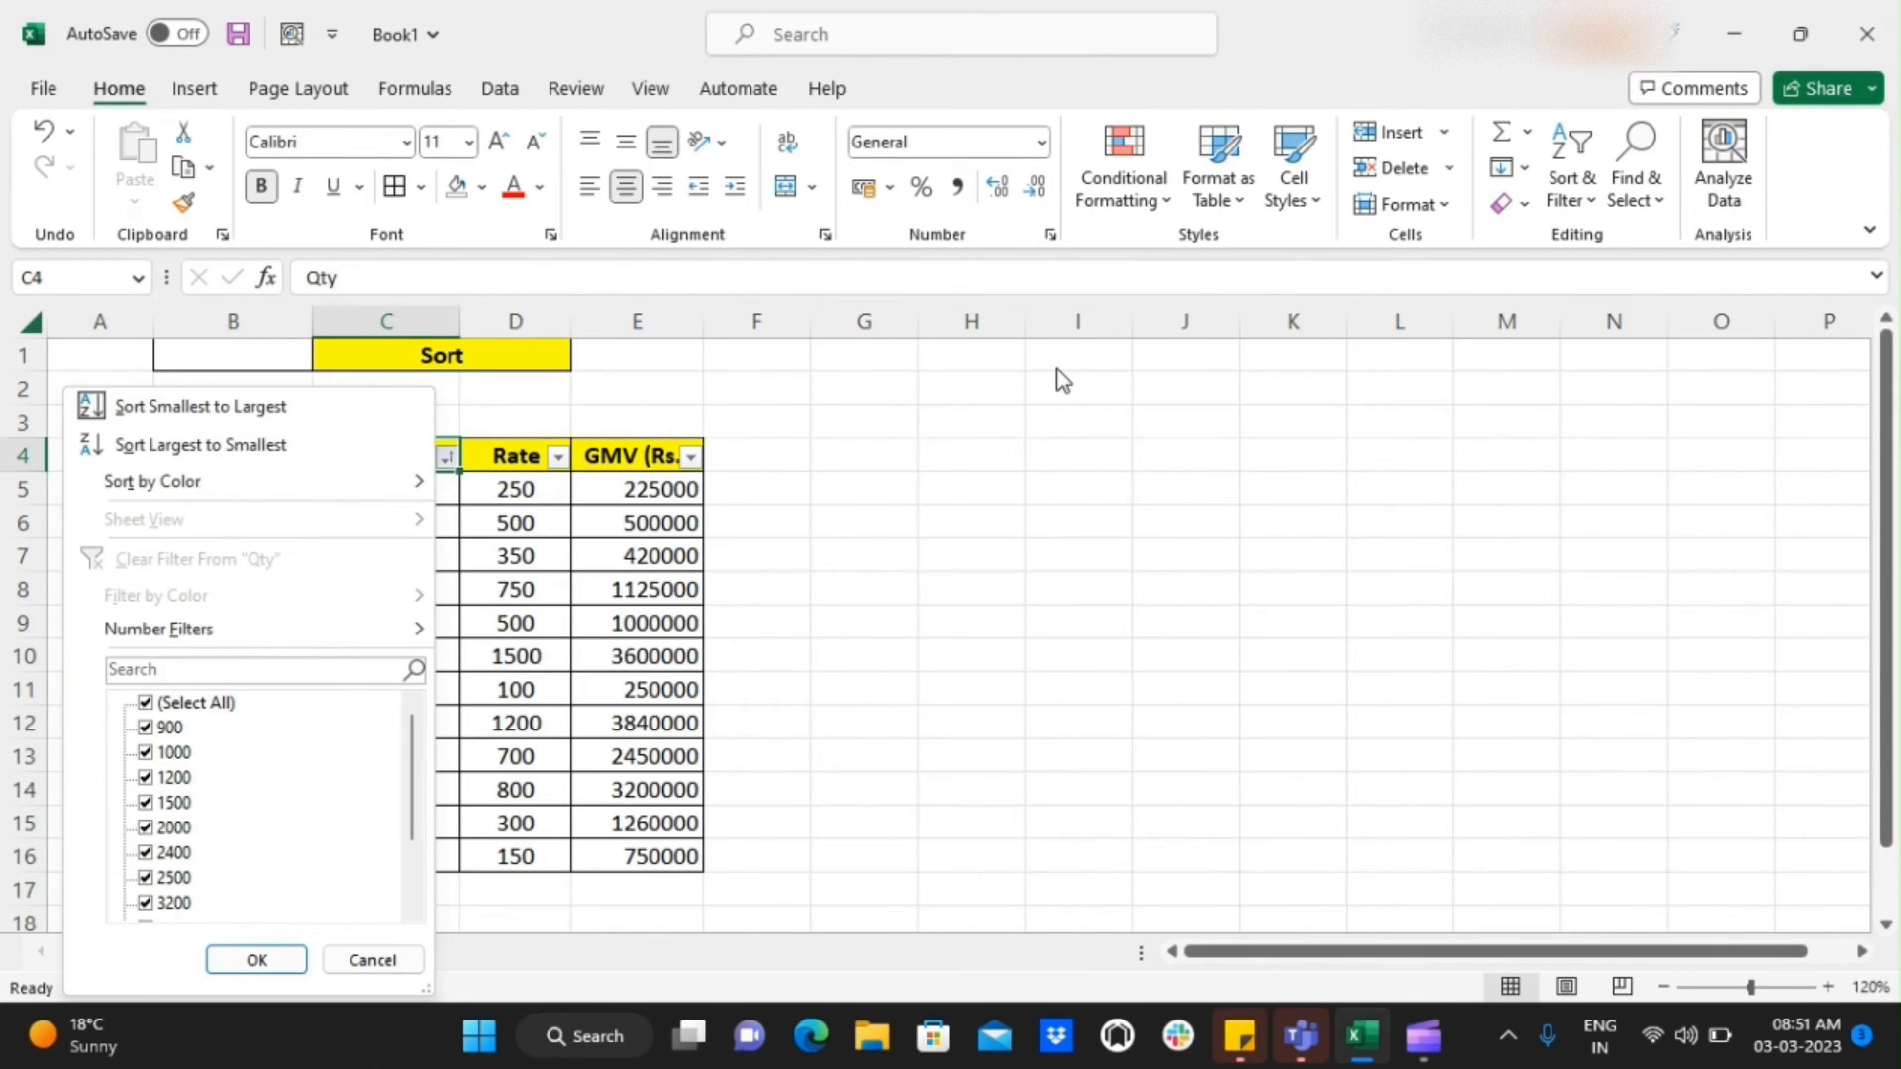
key("Down")
key("Down")
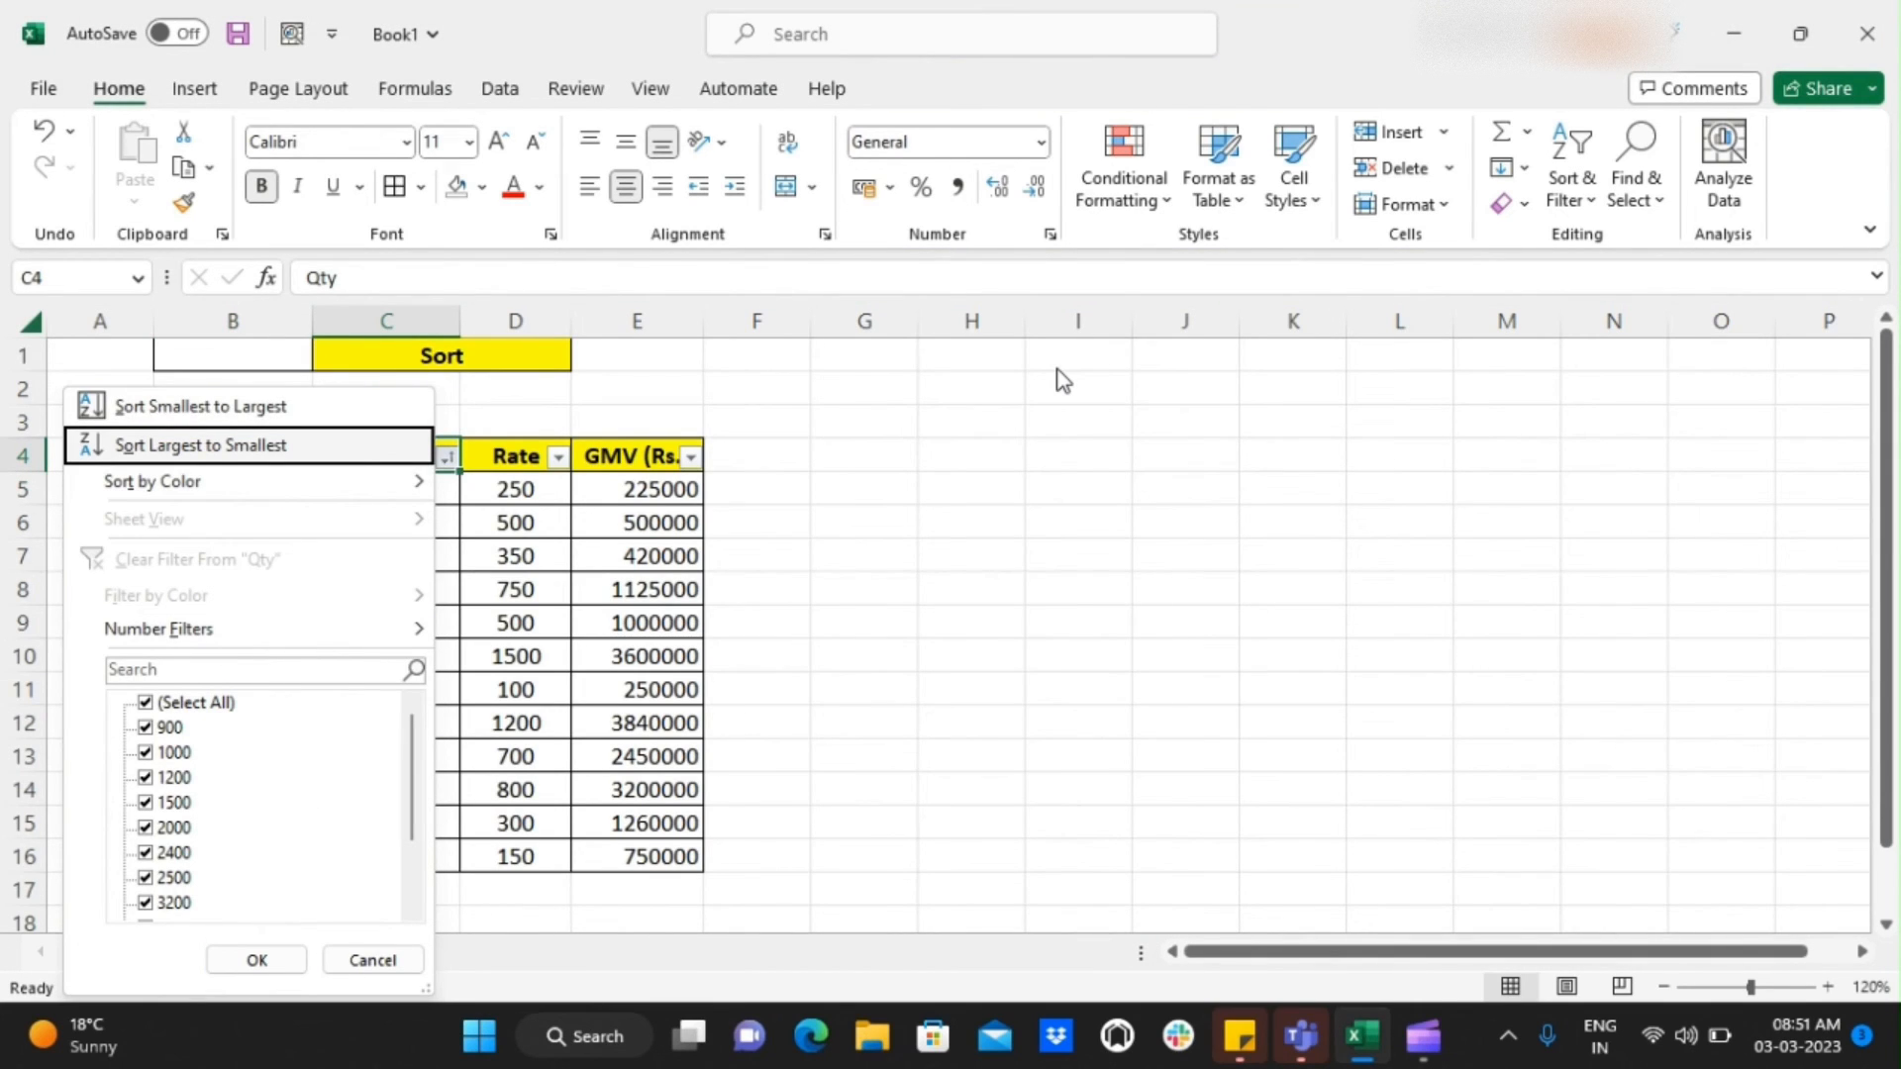
key("Return")
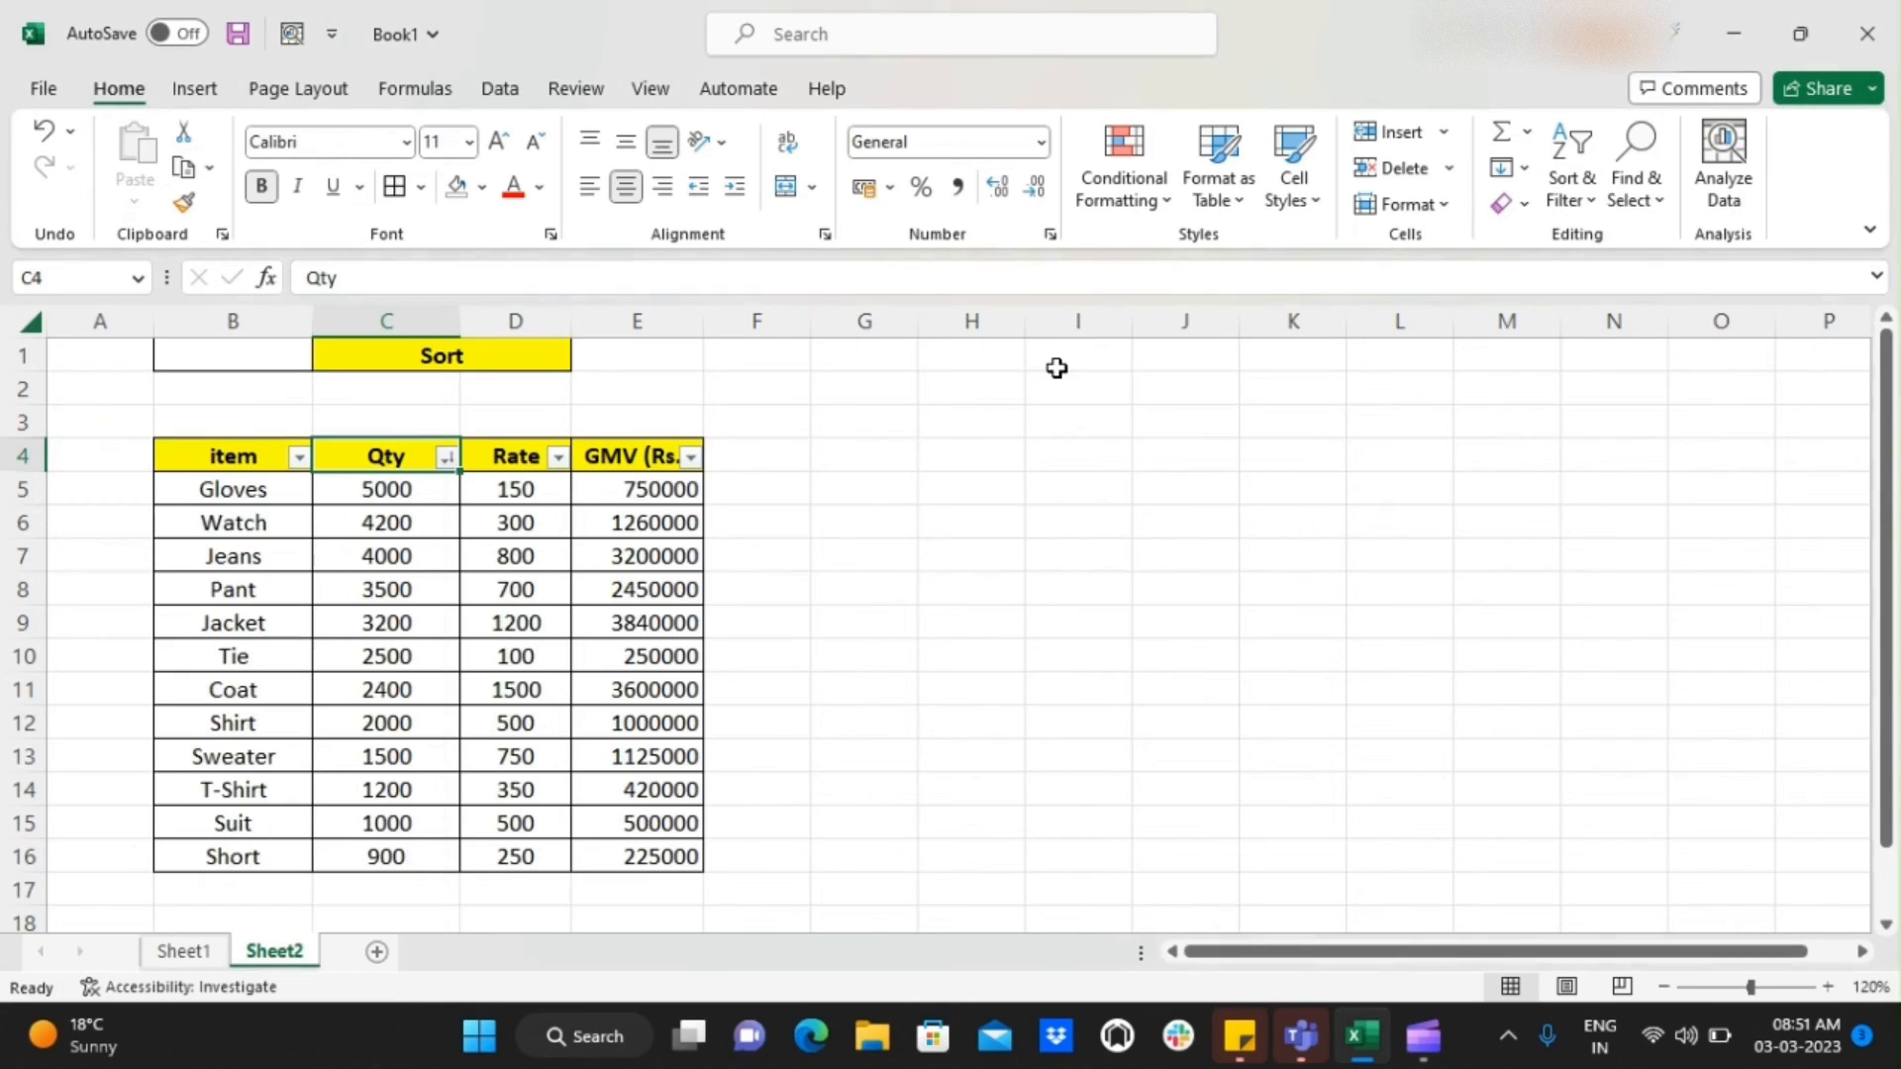
Review the item name and quantity of the Gloves row against their headers
key("Down")
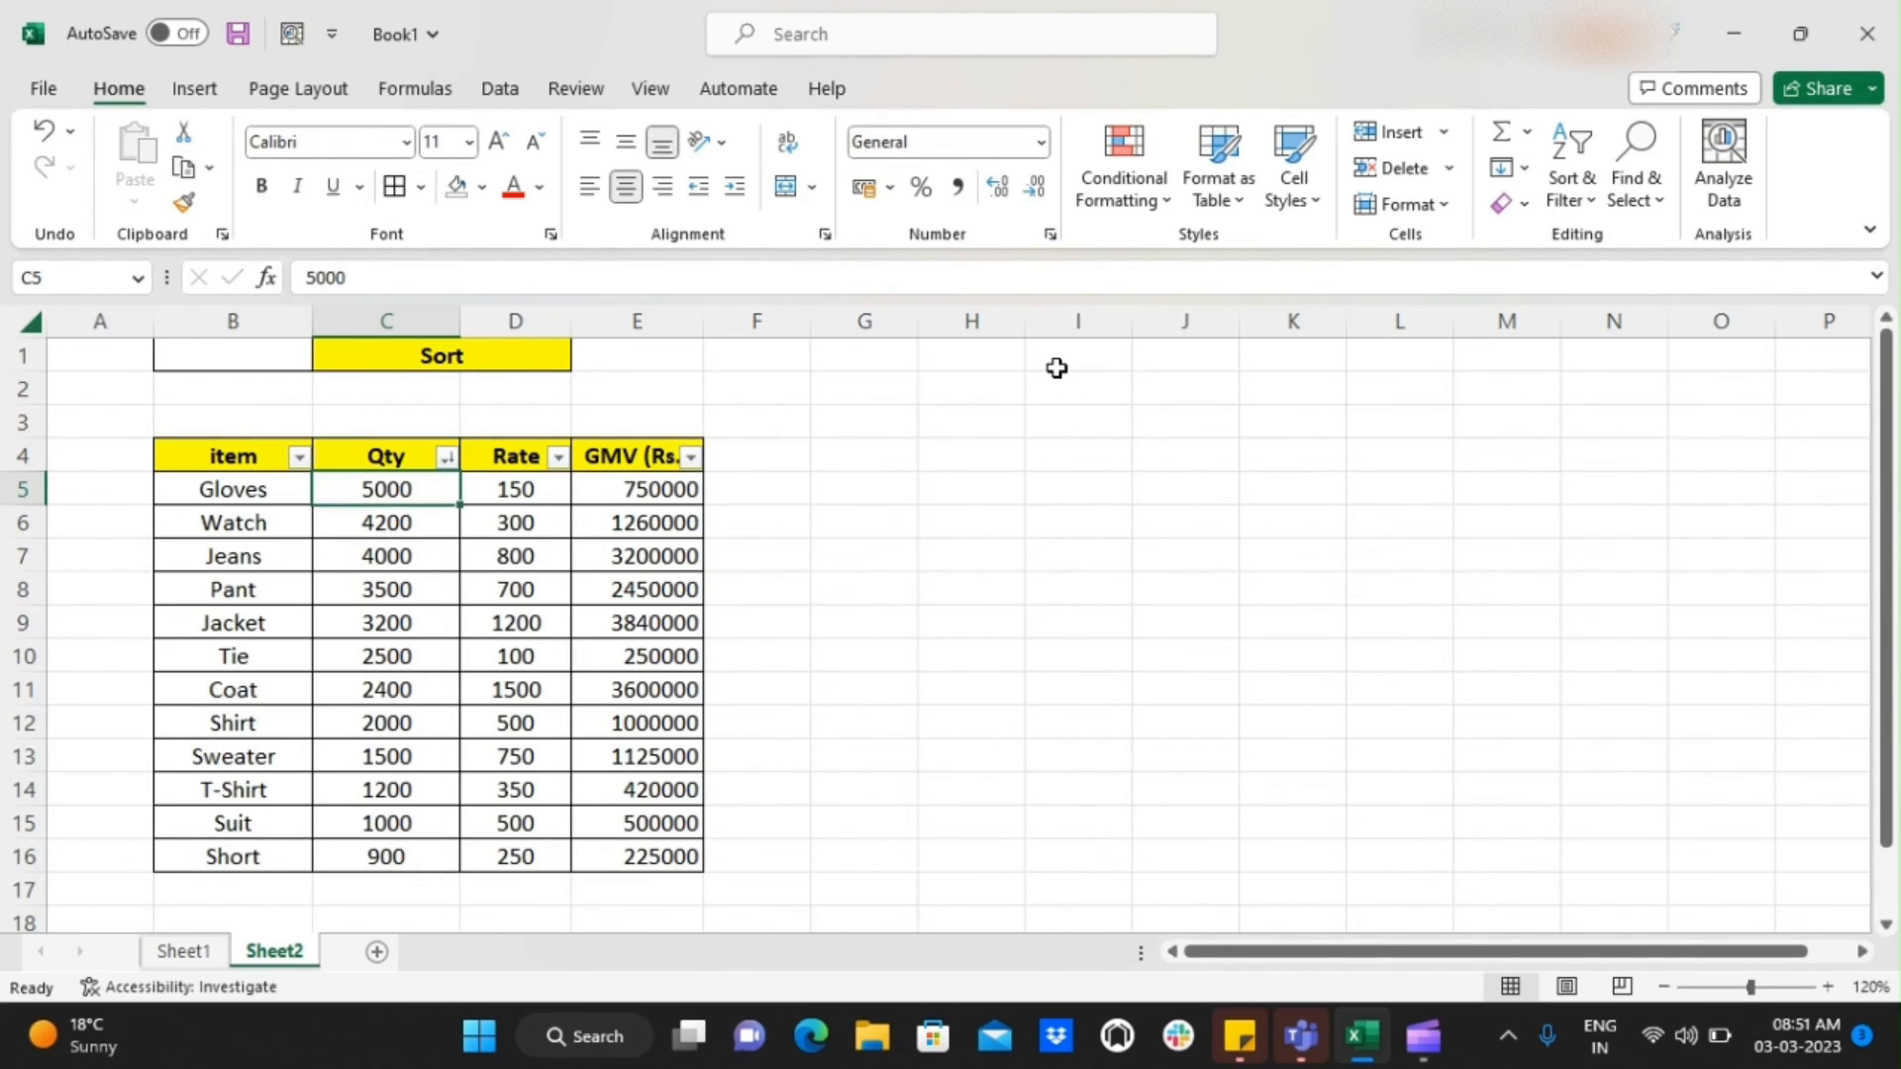
key("Up")
key("Left")
key("Down")
key("Right")
key("Left")
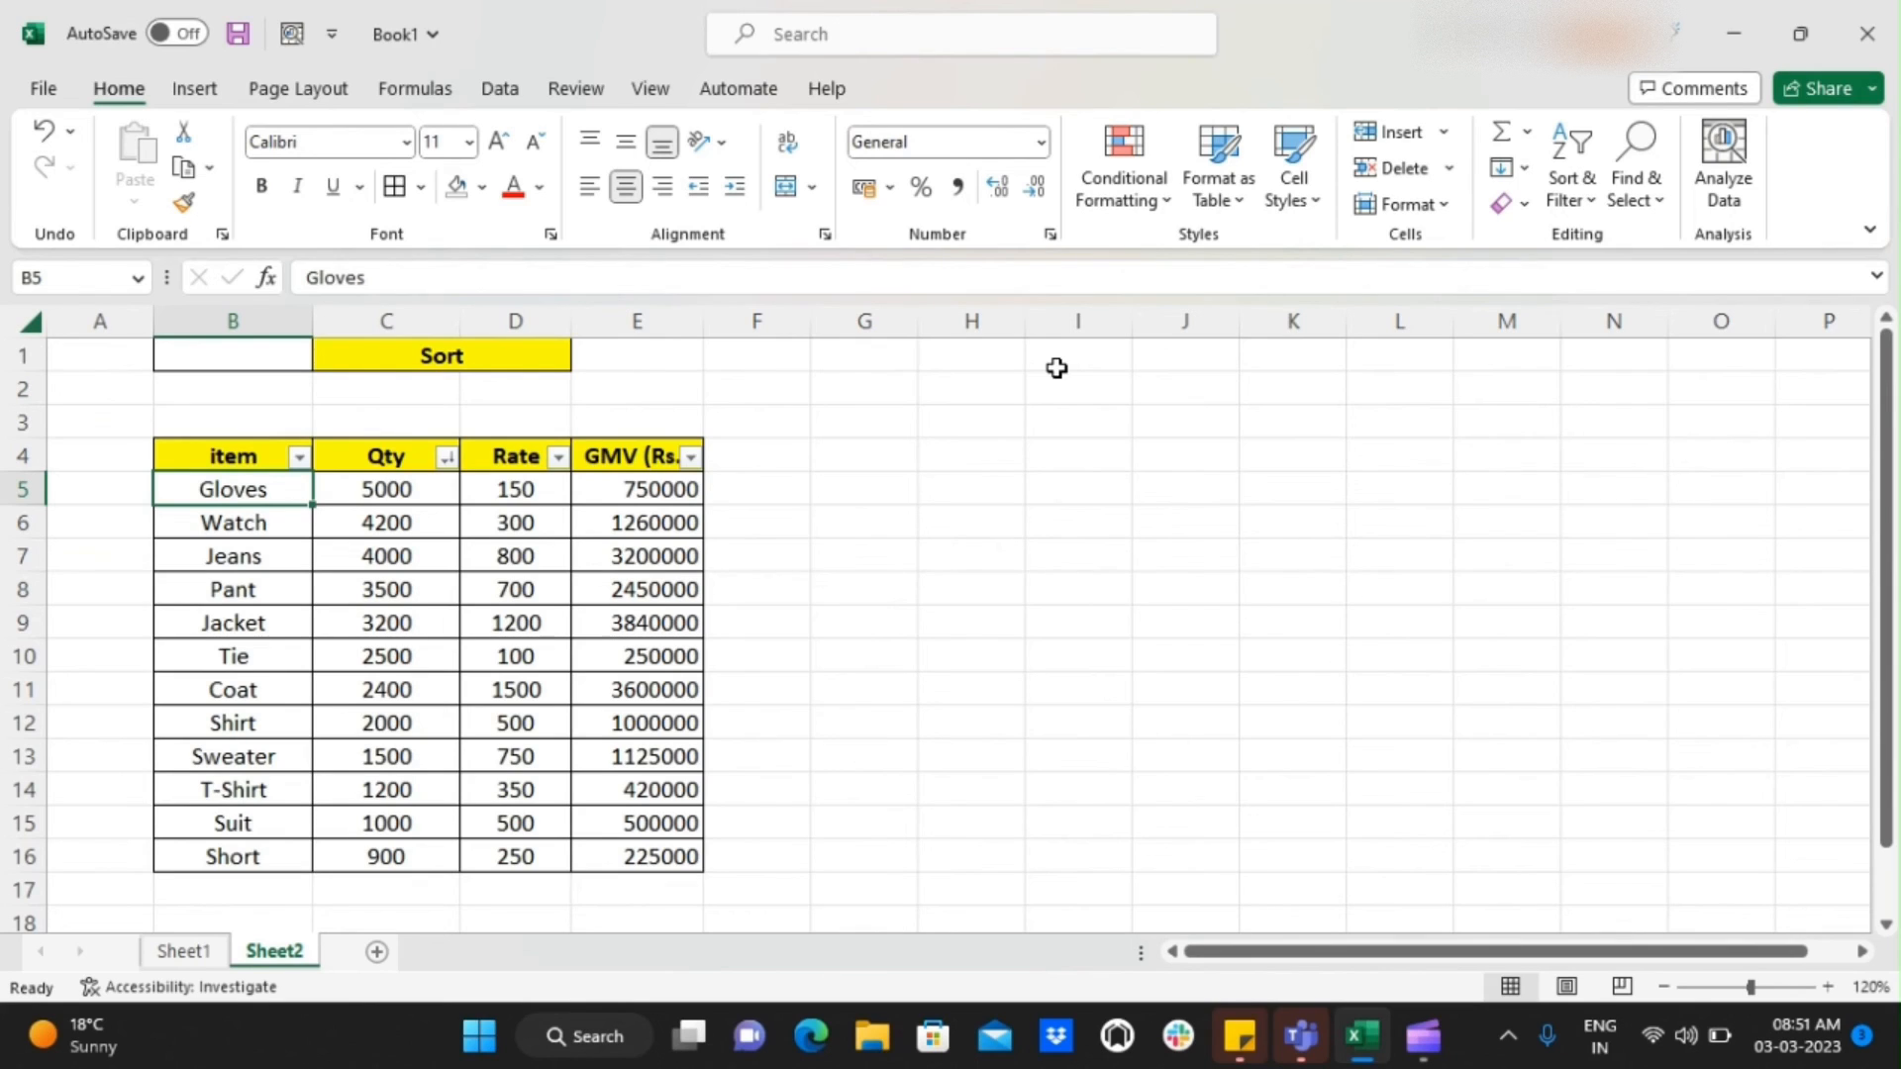
key("Right")
key("Left")
key("Right")
key("Up")
key("Down")
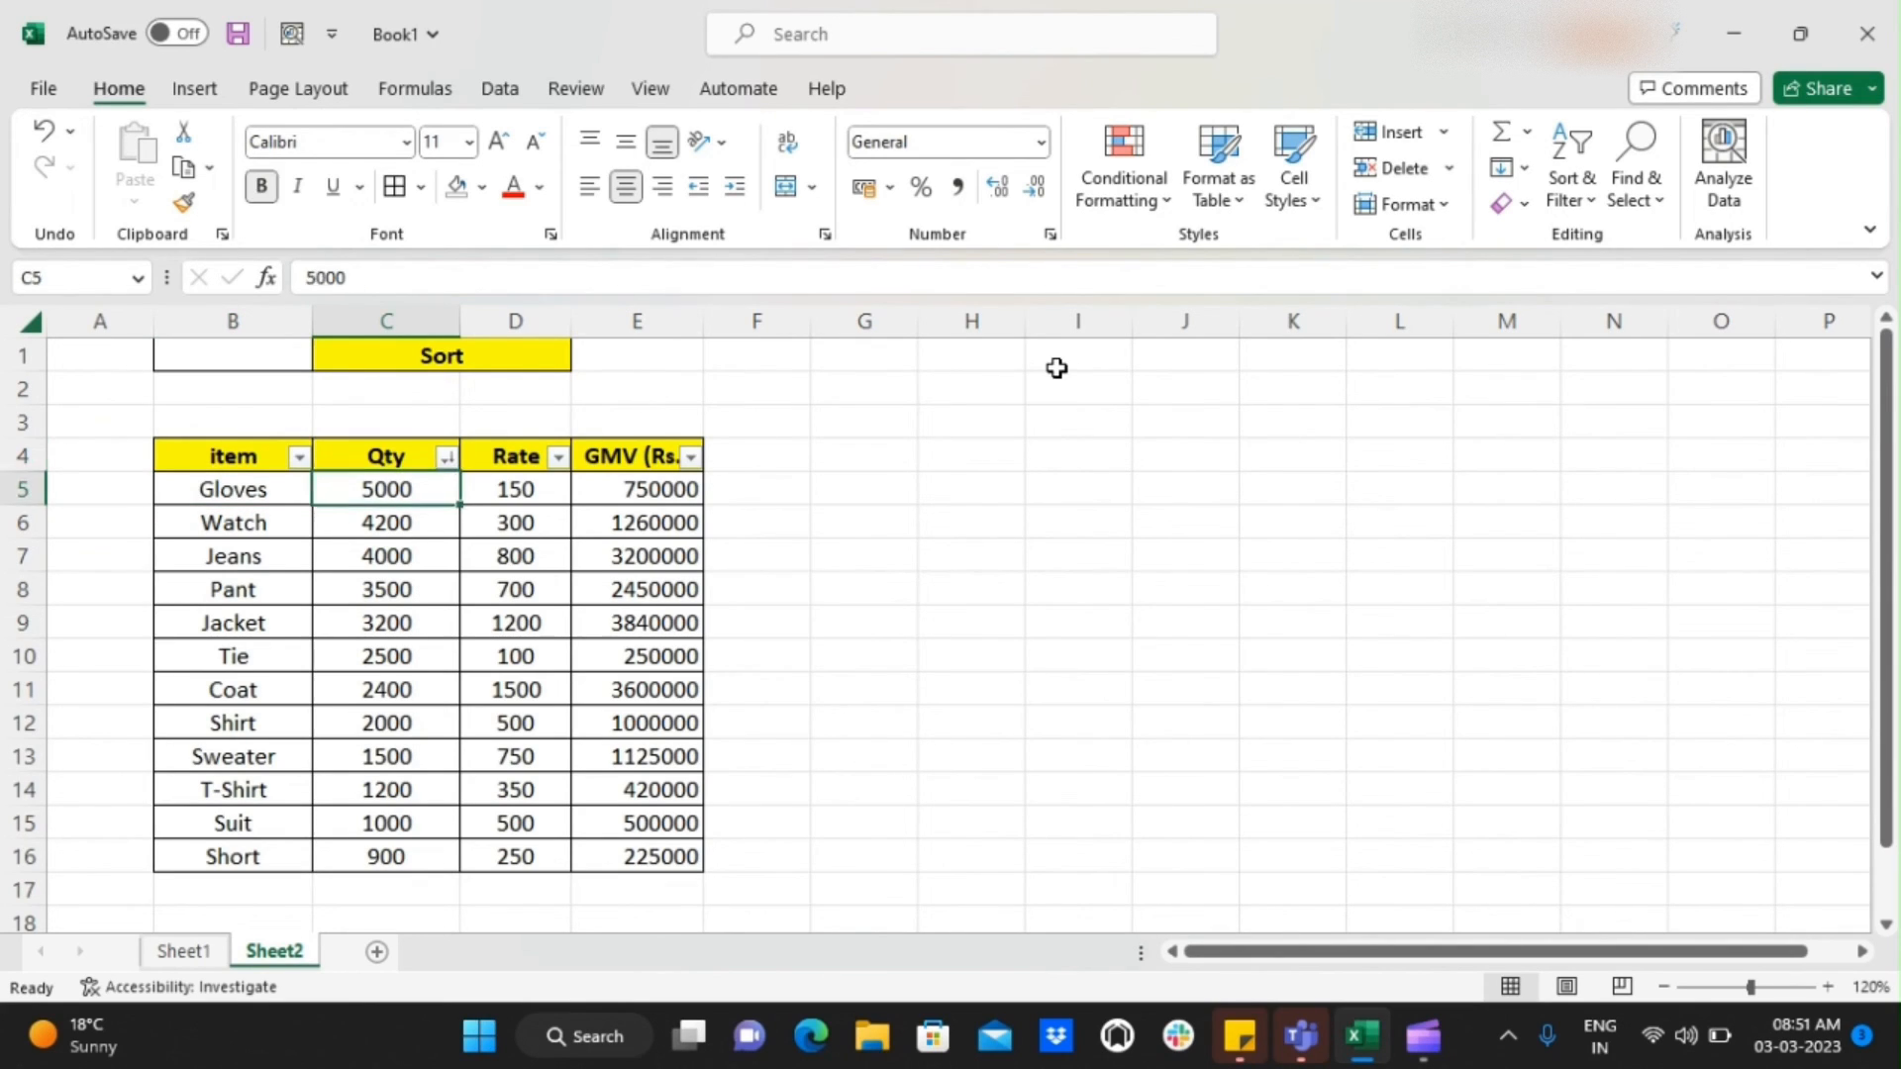
Check the descending order of the Qty column down to the last row and return to its header
key("Down")
key("Down")
key("Down")
key("ctrl+Down")
key("ctrl+Up")
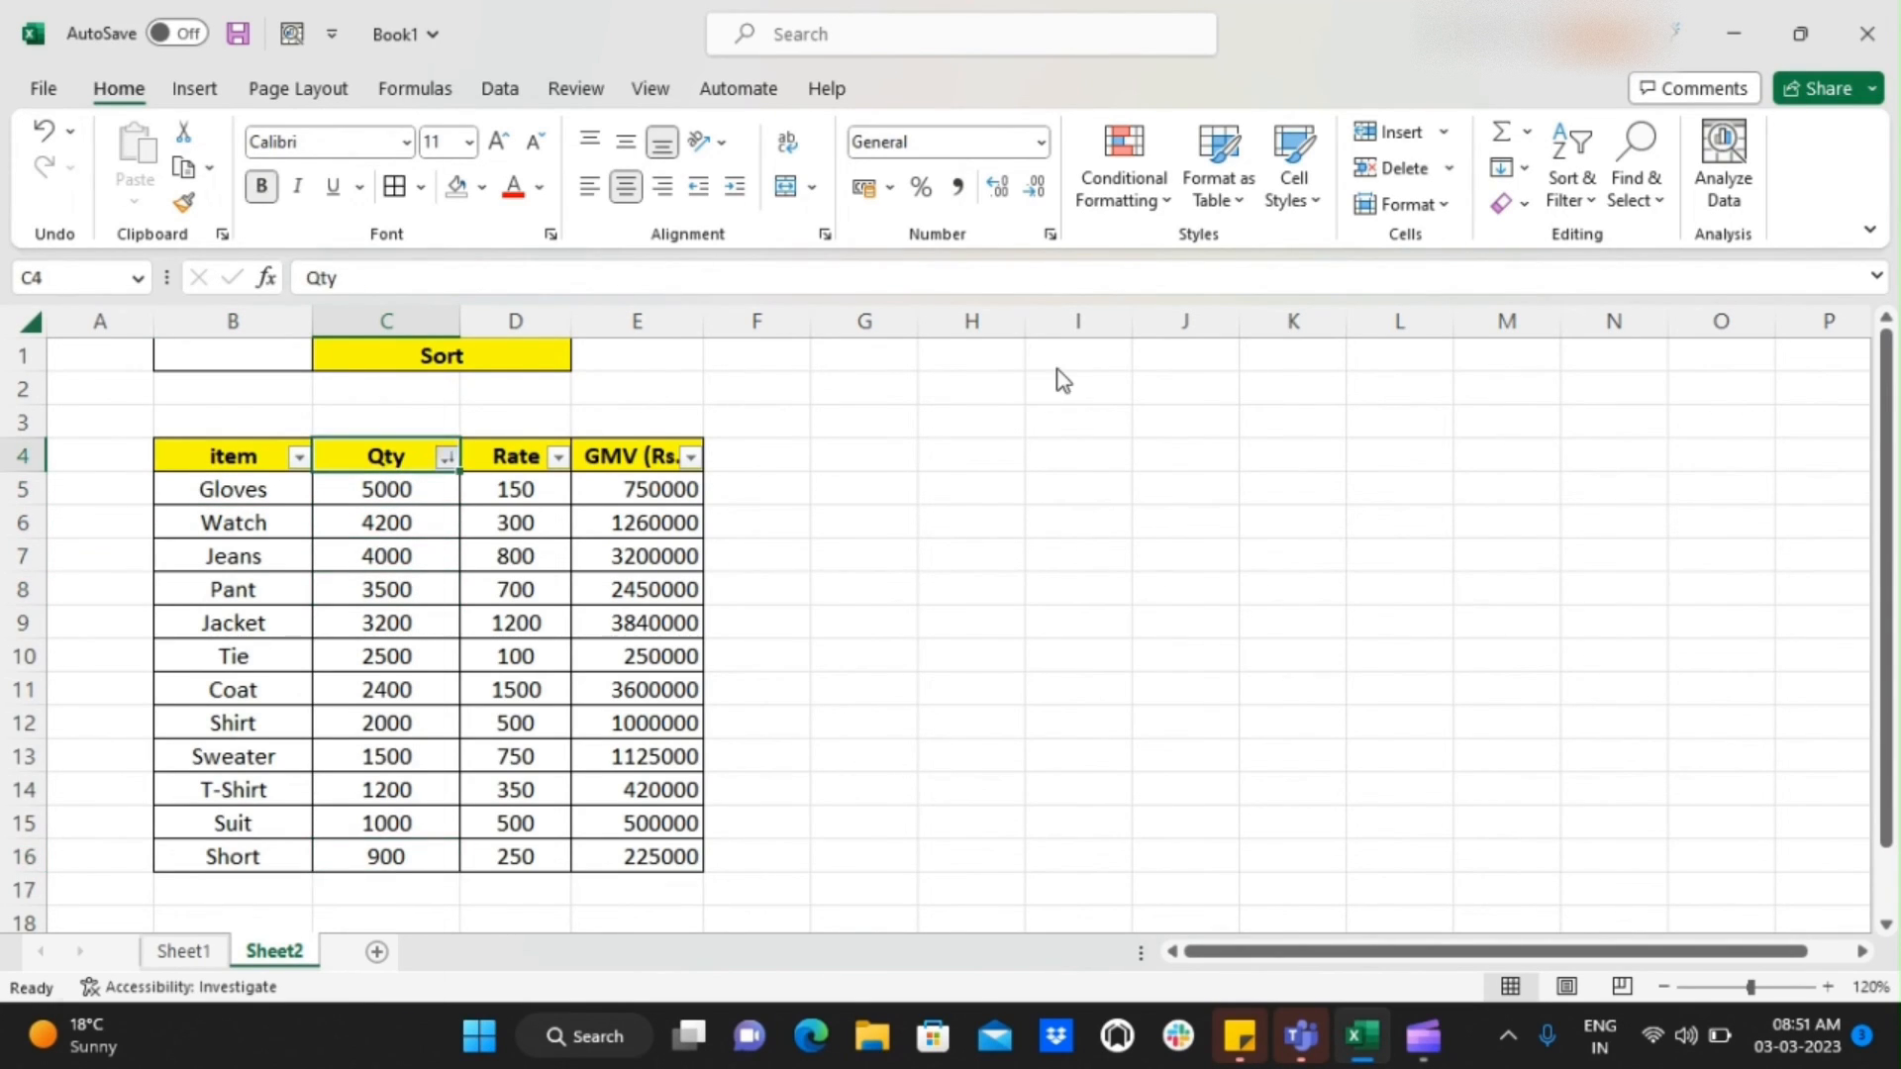
Reapply the largest to smallest sort on the Qty column
key("alt+Down")
key("Down")
key("Down")
key("Return")
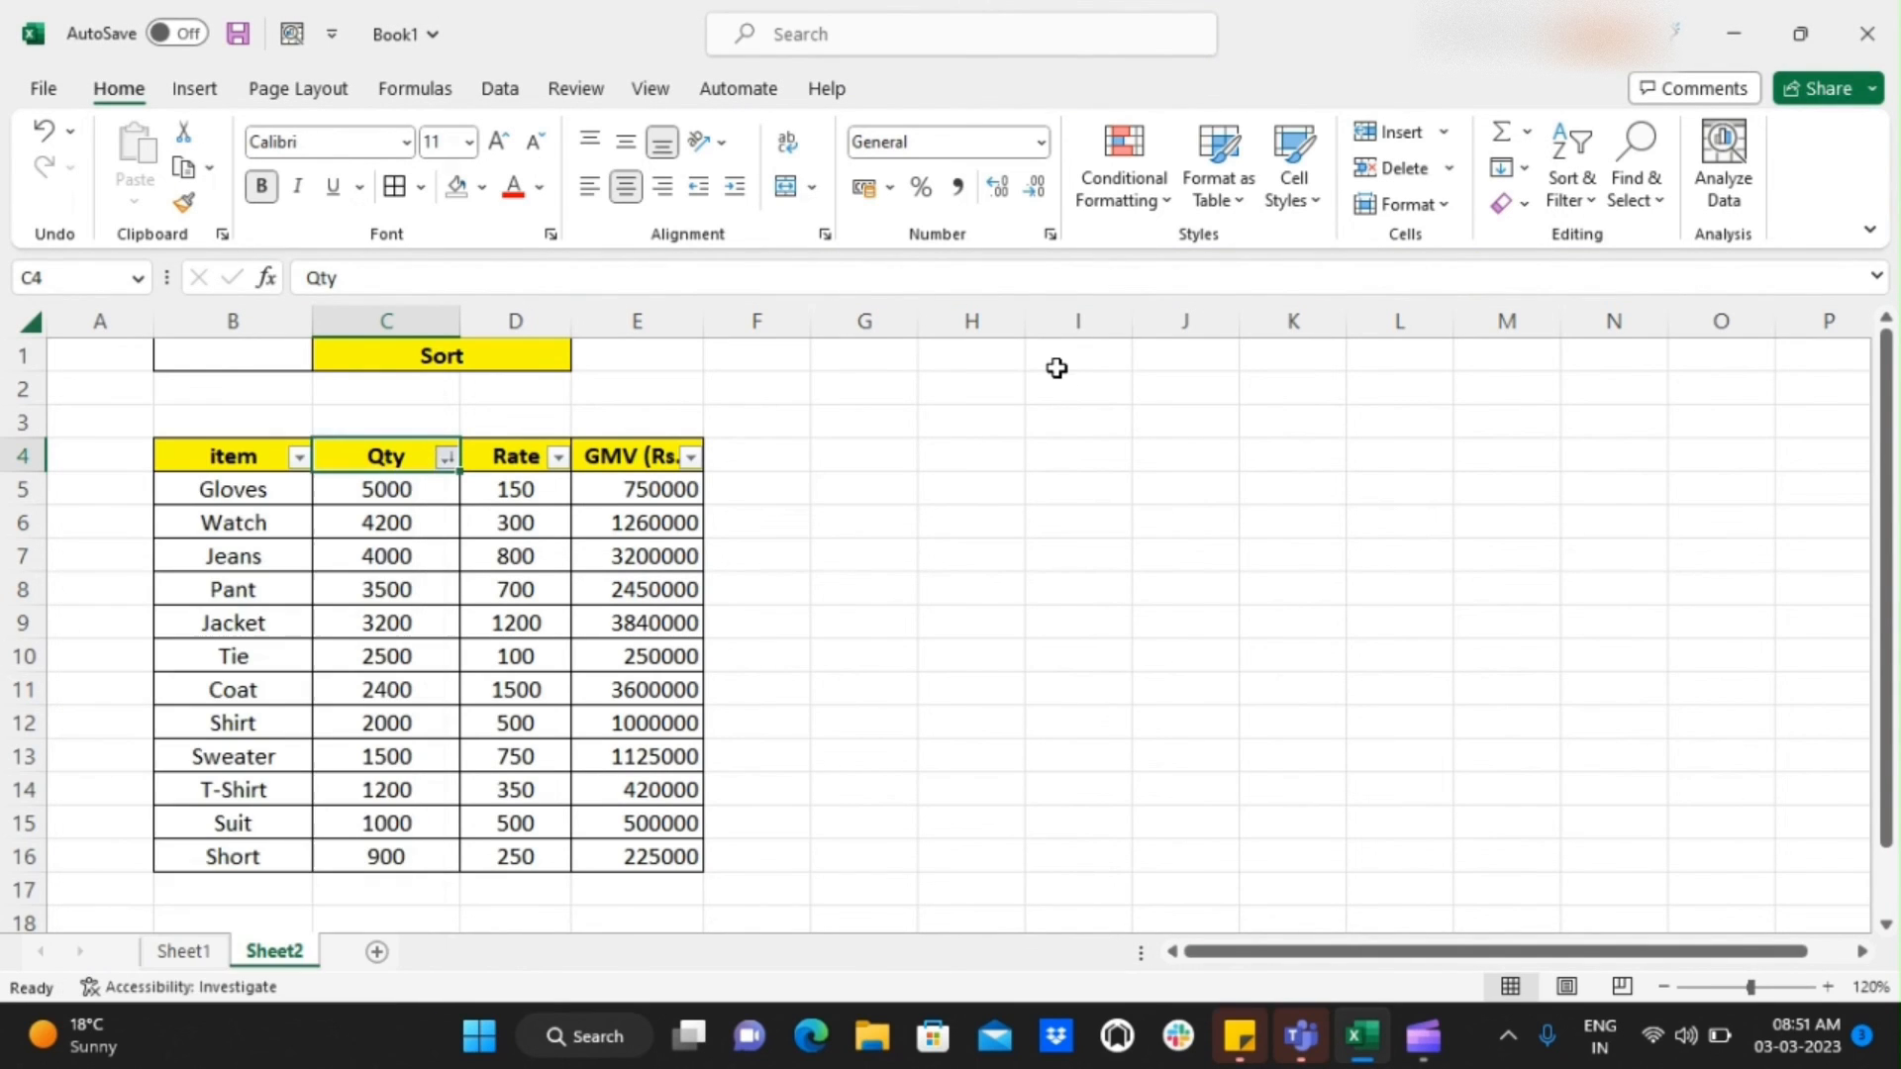
key("Right")
key("alt+Down")
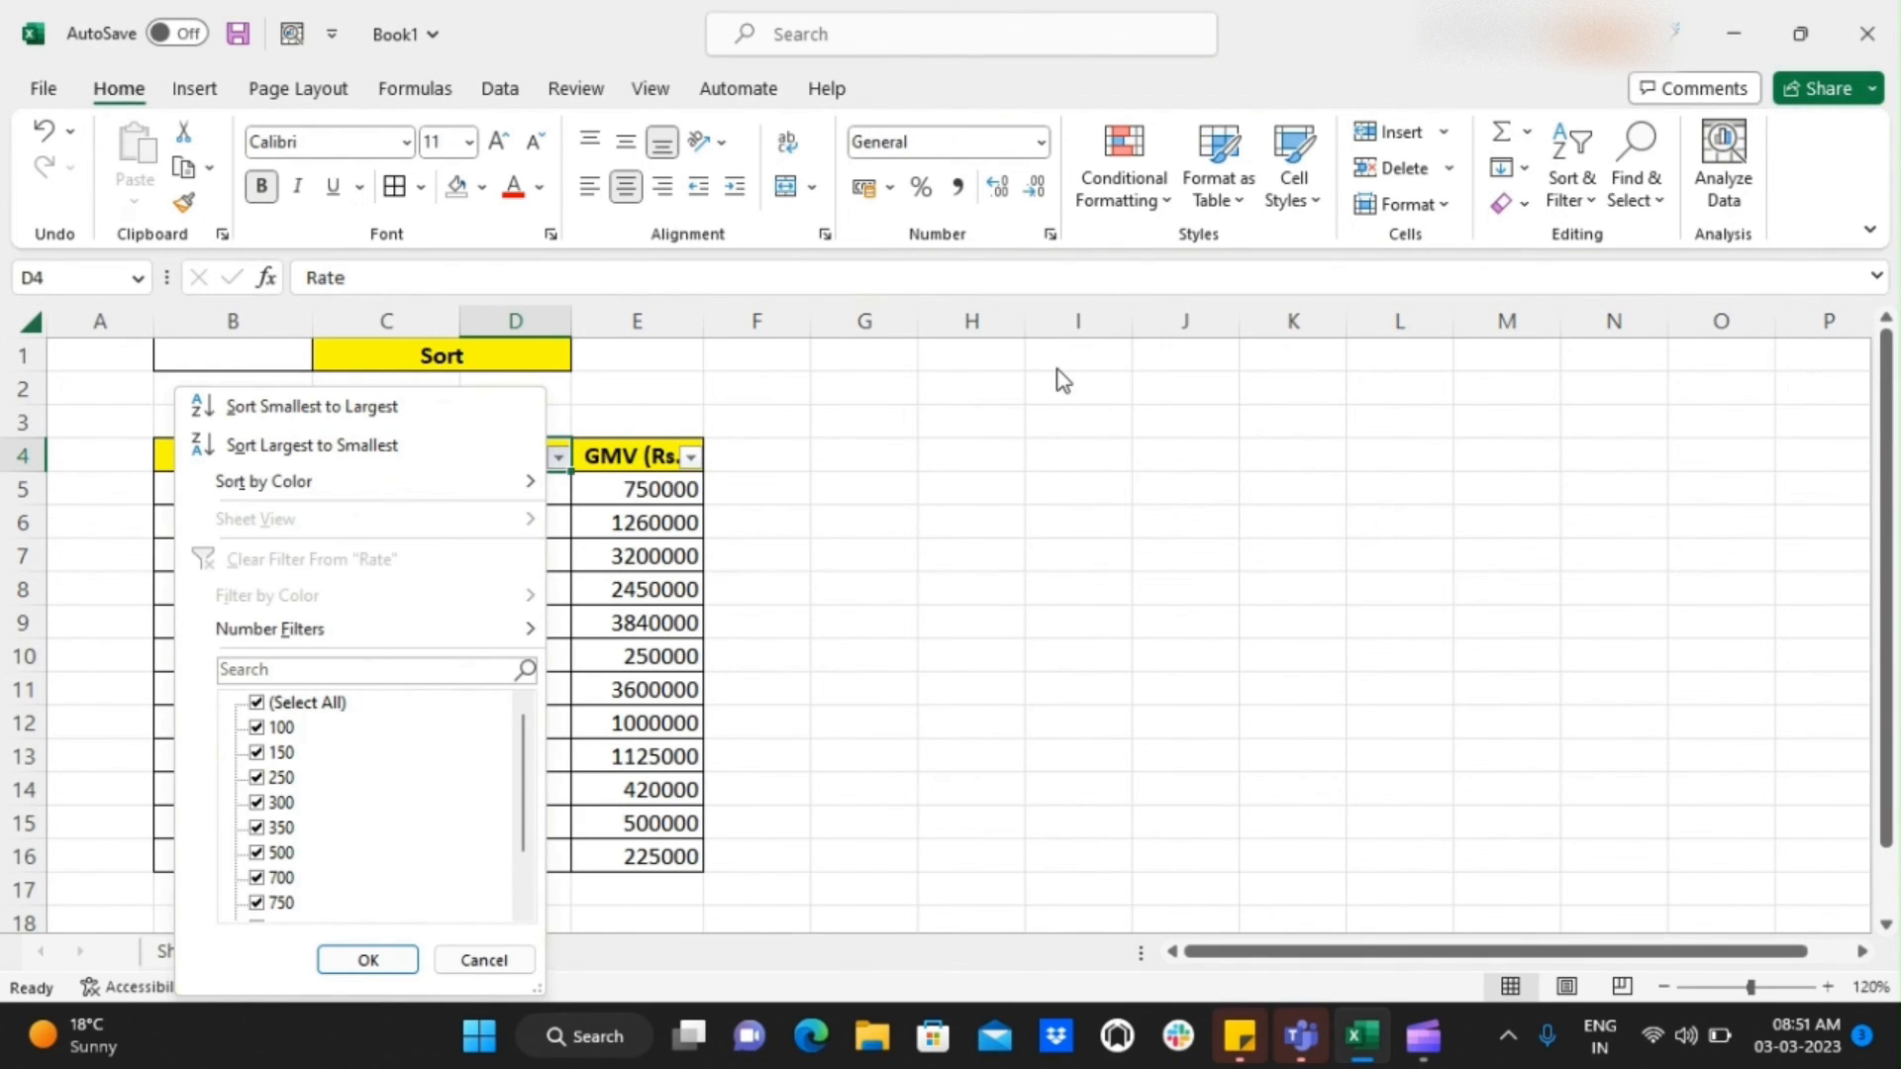
key("Escape")
Sort the table by the GMV (Rs.) column from smallest to largest
key("Right")
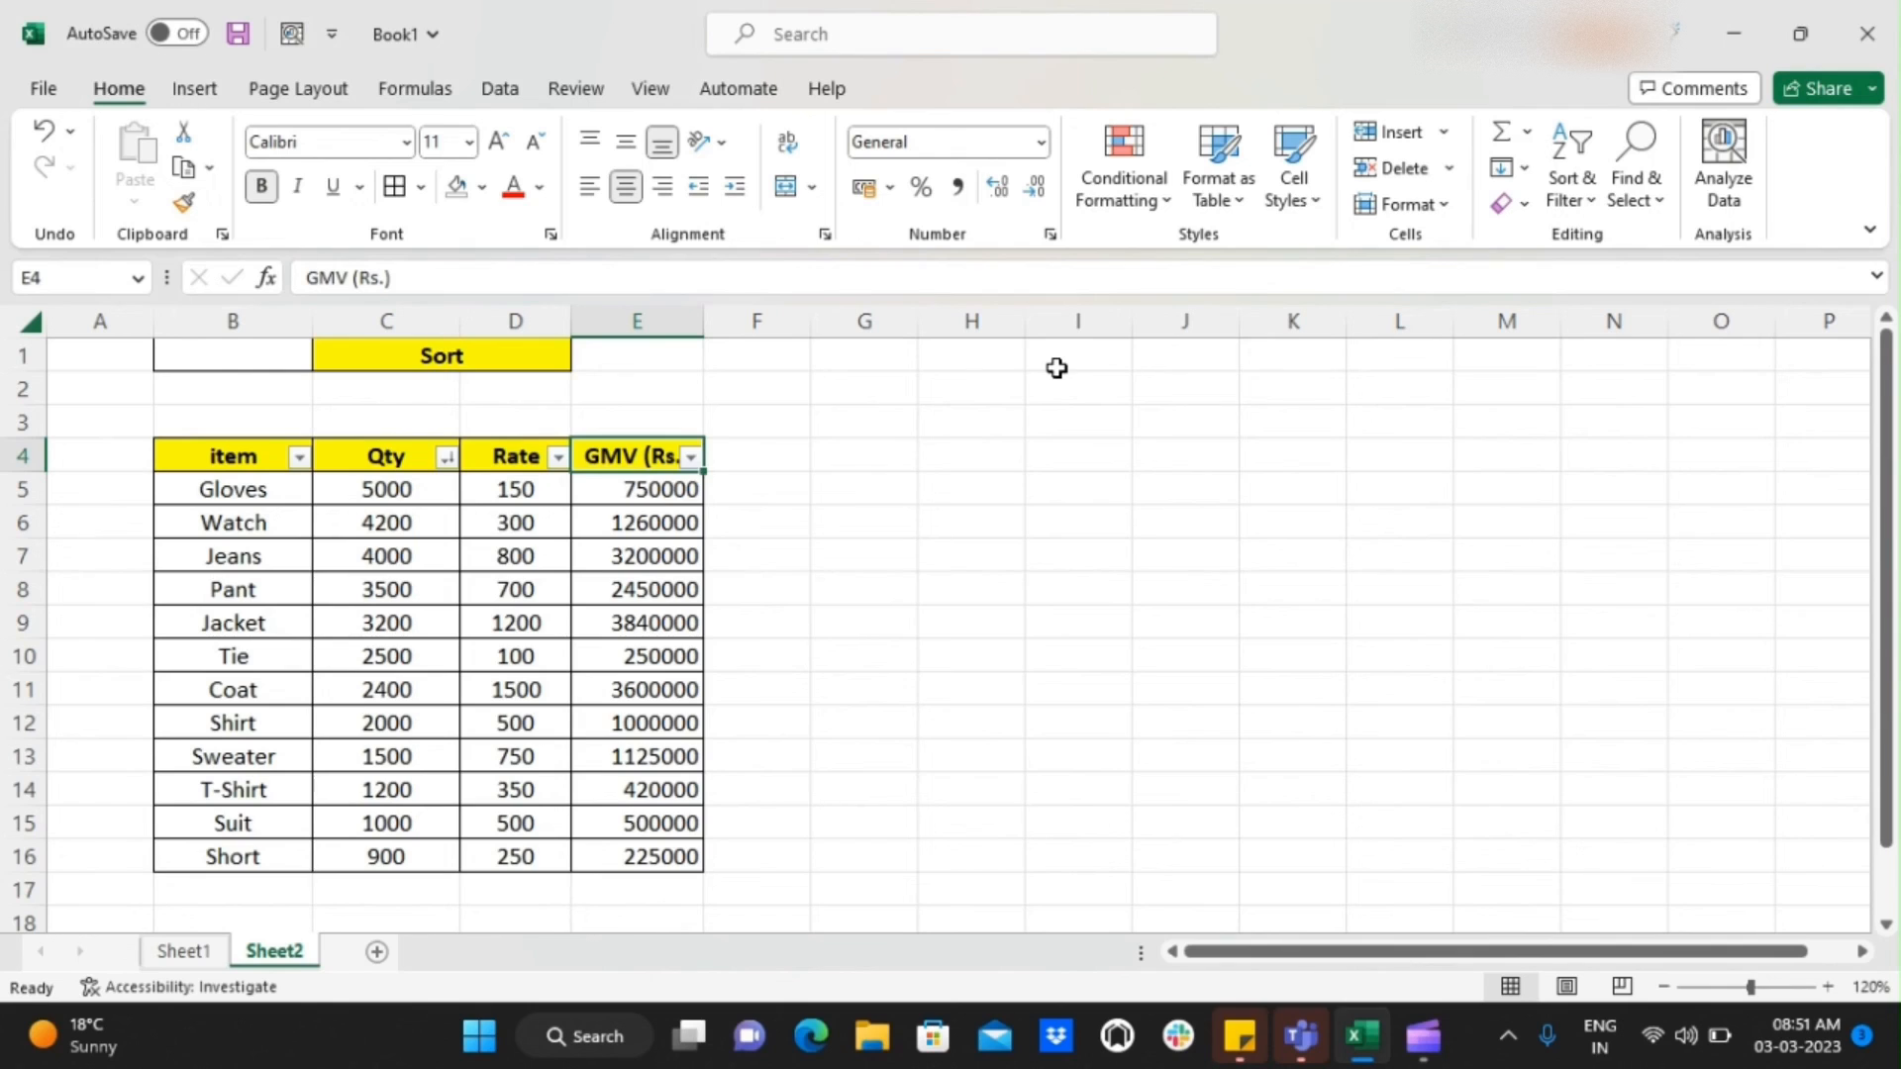
key("alt+Down")
key("Down")
key("Down")
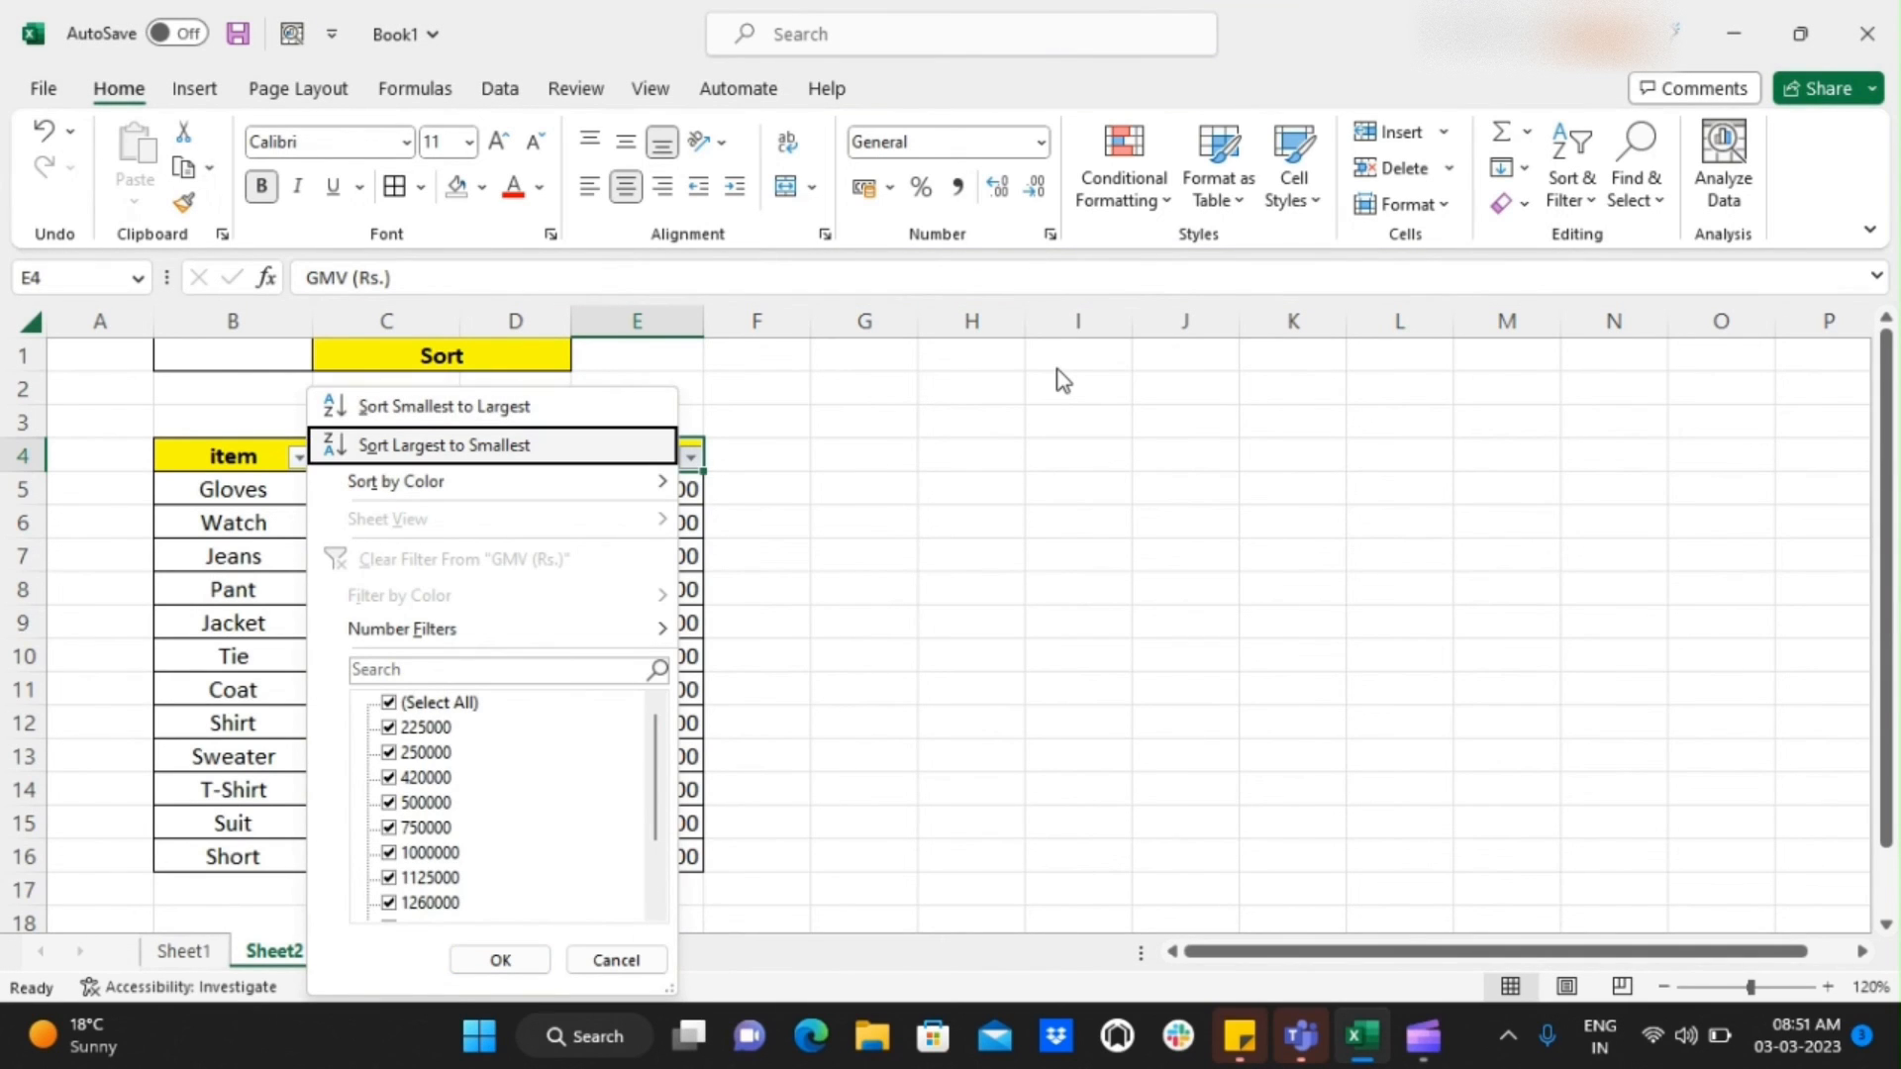
key("Up")
key("Return")
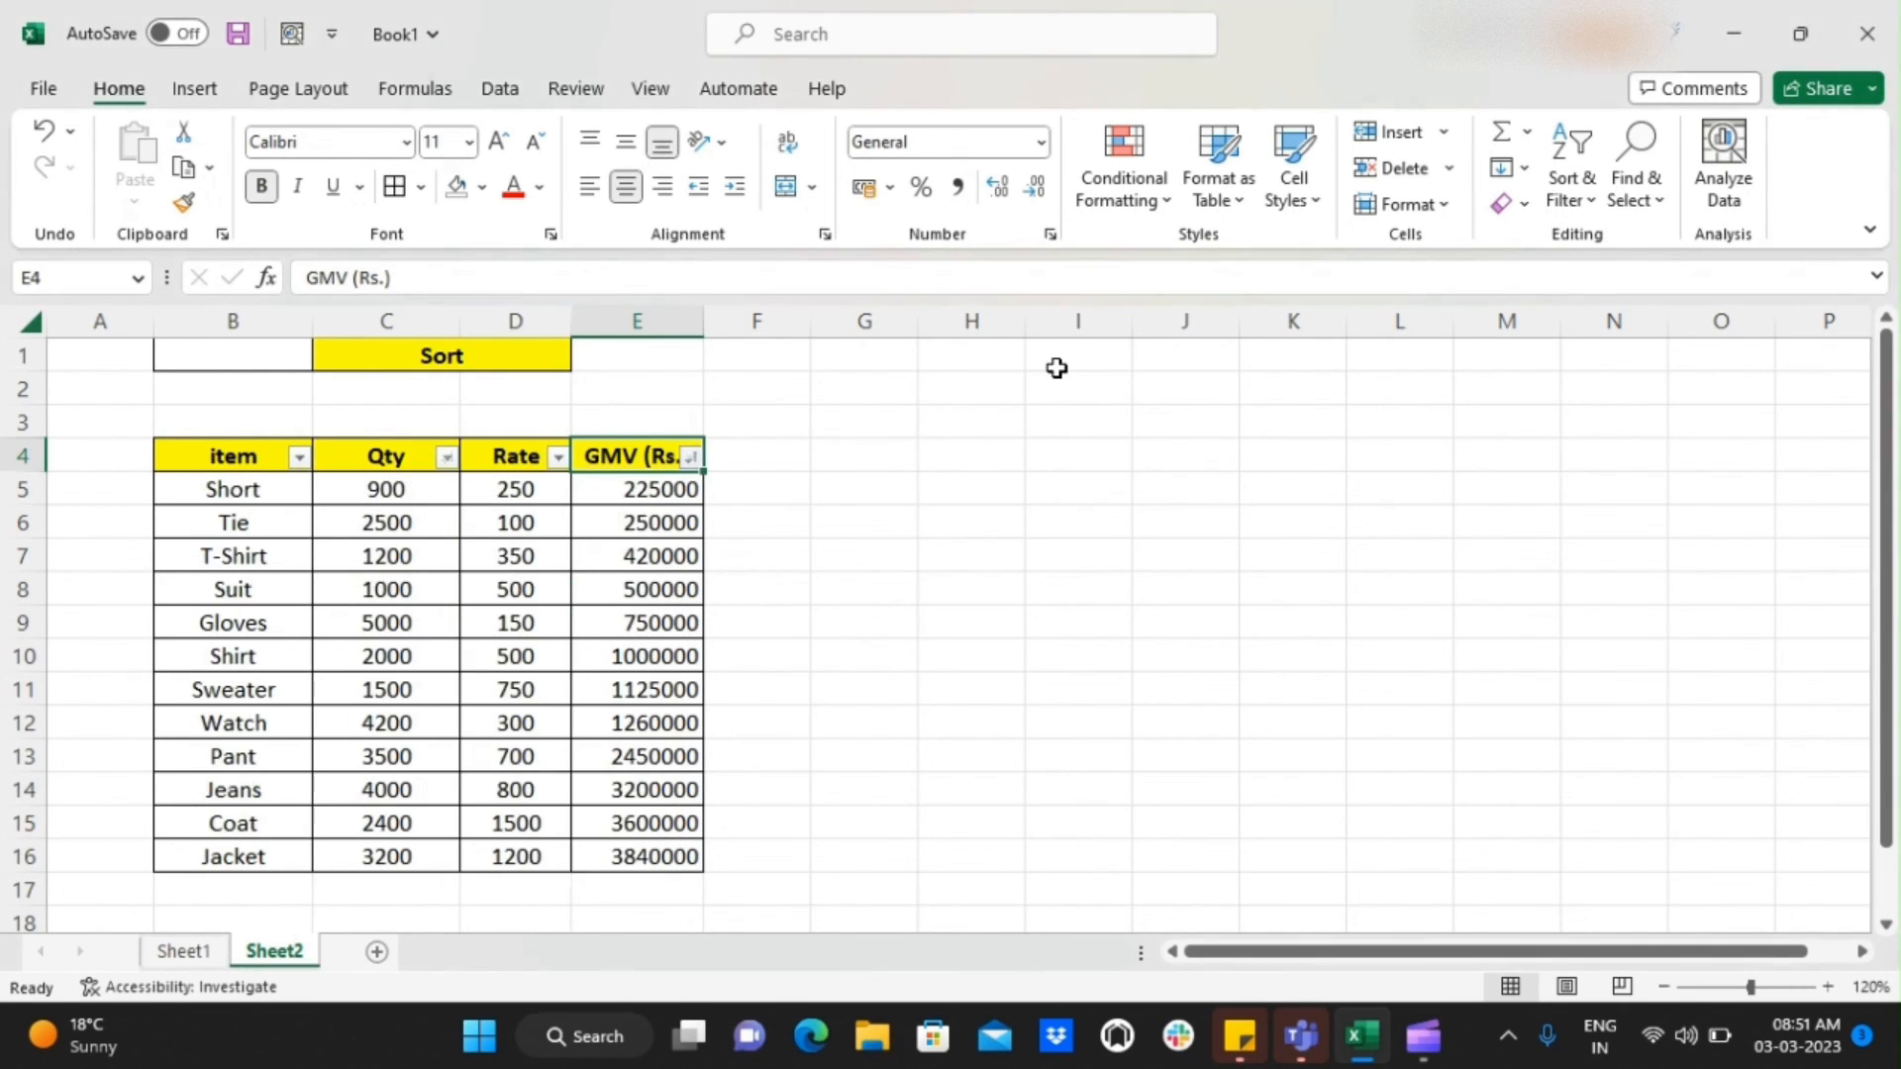
Review the GMV, rate, quantity and item of the Short row after the GMV sort
key("Down")
key("Up")
key("Down")
key("Left")
key("Left")
key("Left")
key("Right")
key("Right")
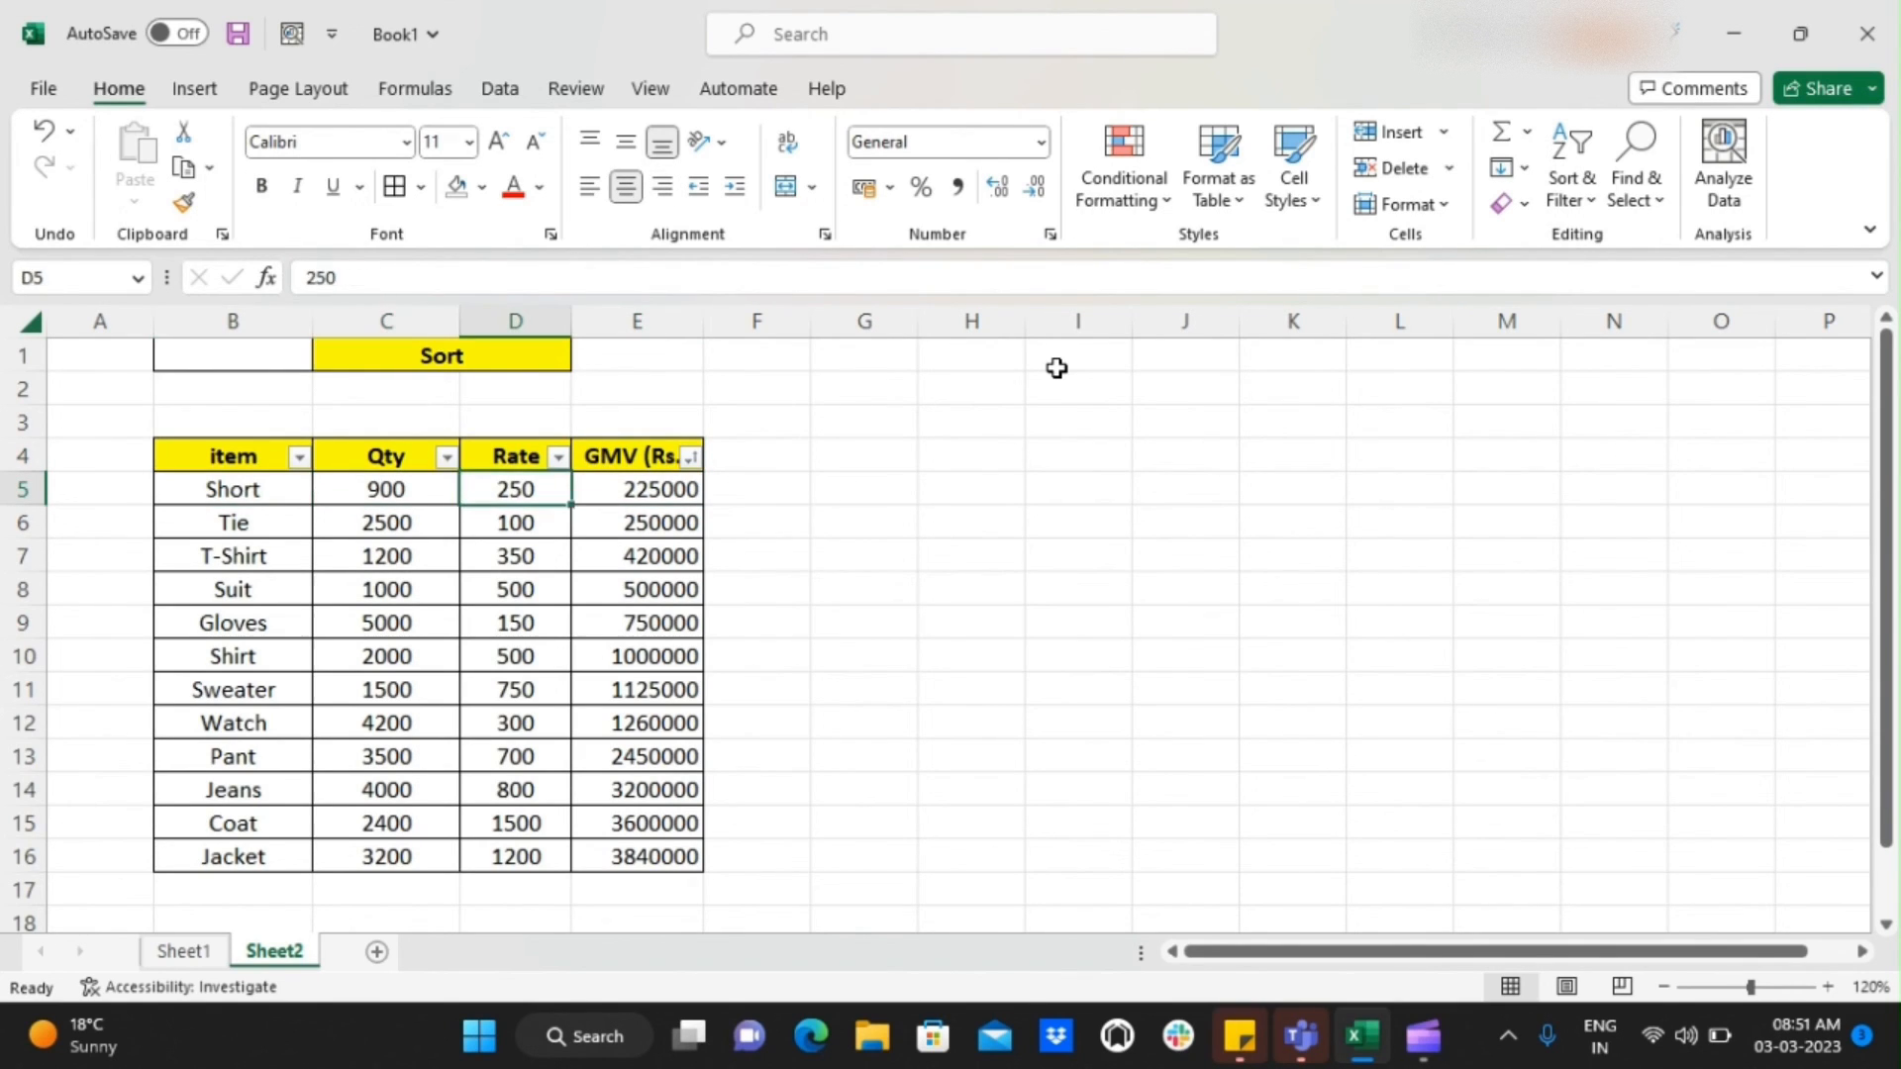
key("Left")
Review the quantity, rate and GMV of the Tie and T-Shirt rows
key("Left")
key("Down")
key("Right")
key("Right")
key("Right")
key("Left")
key("Left")
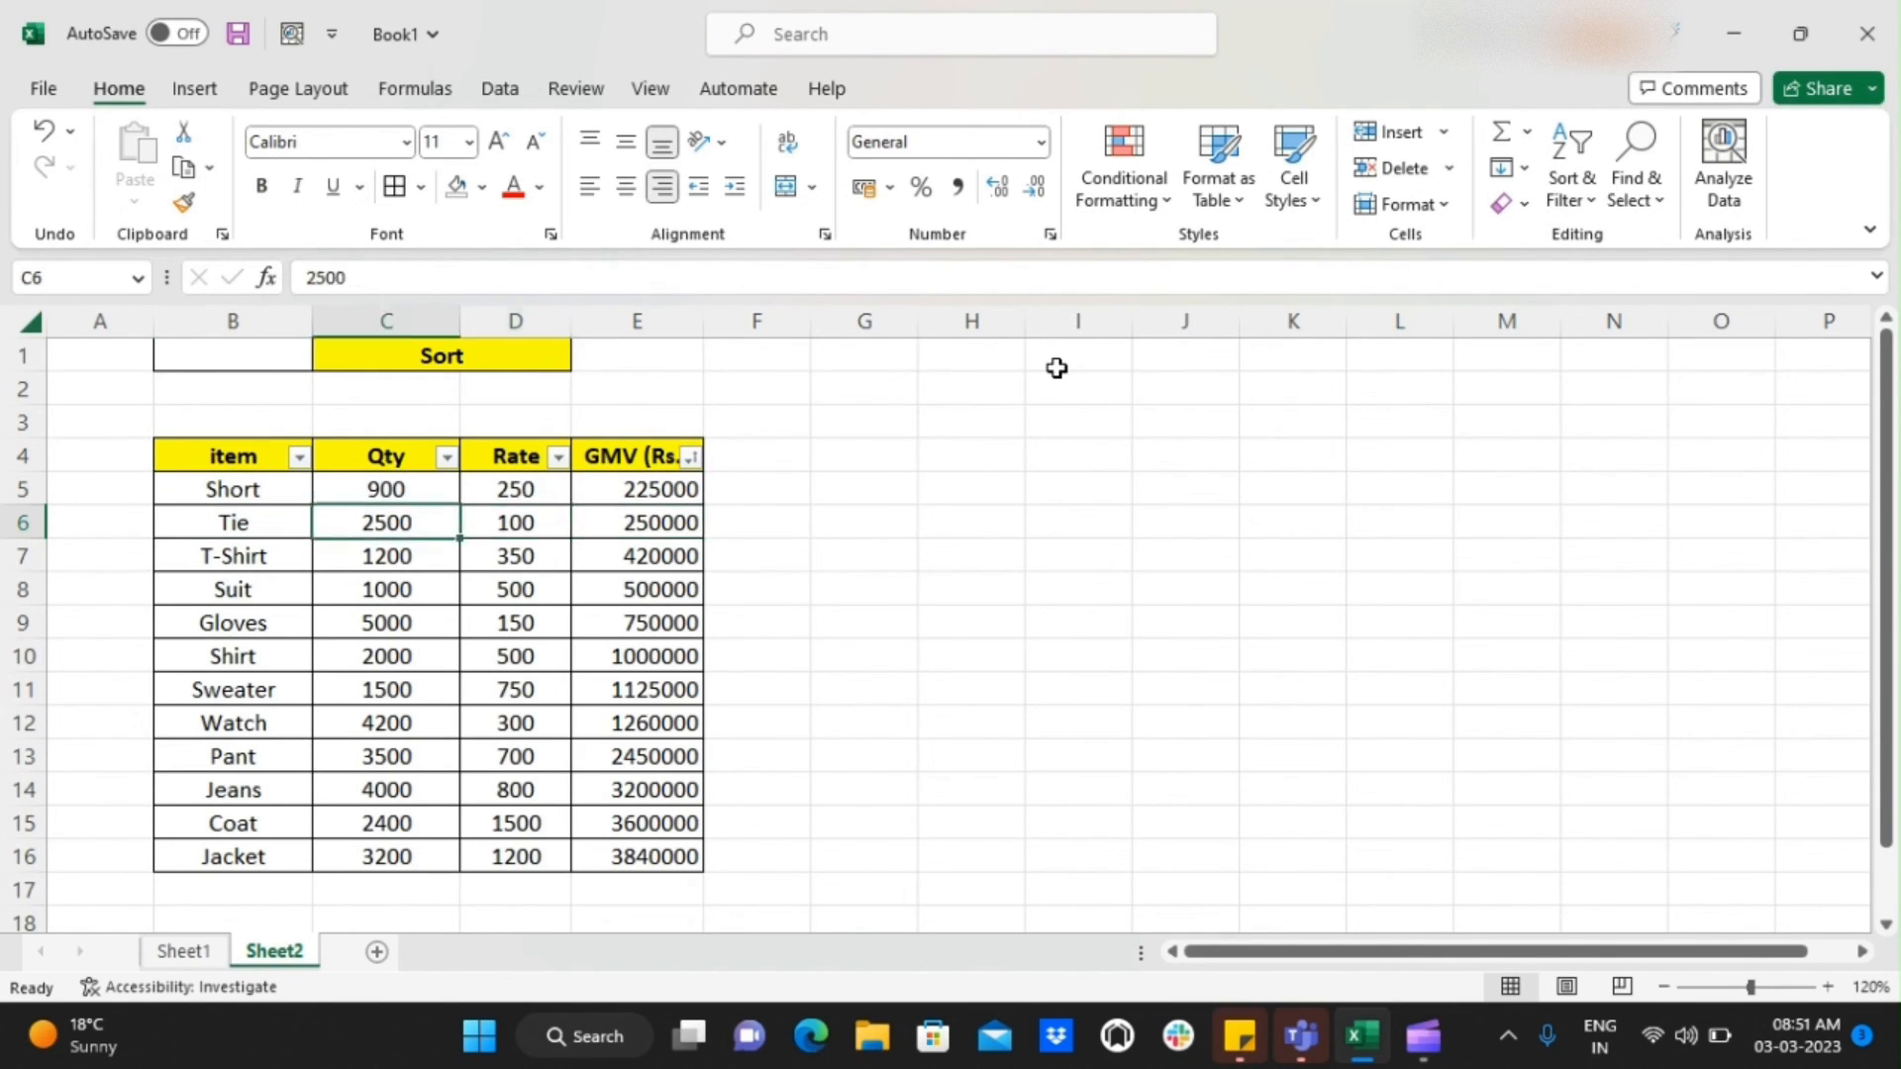
key("Left")
key("Down")
key("Right")
key("Right")
key("Right")
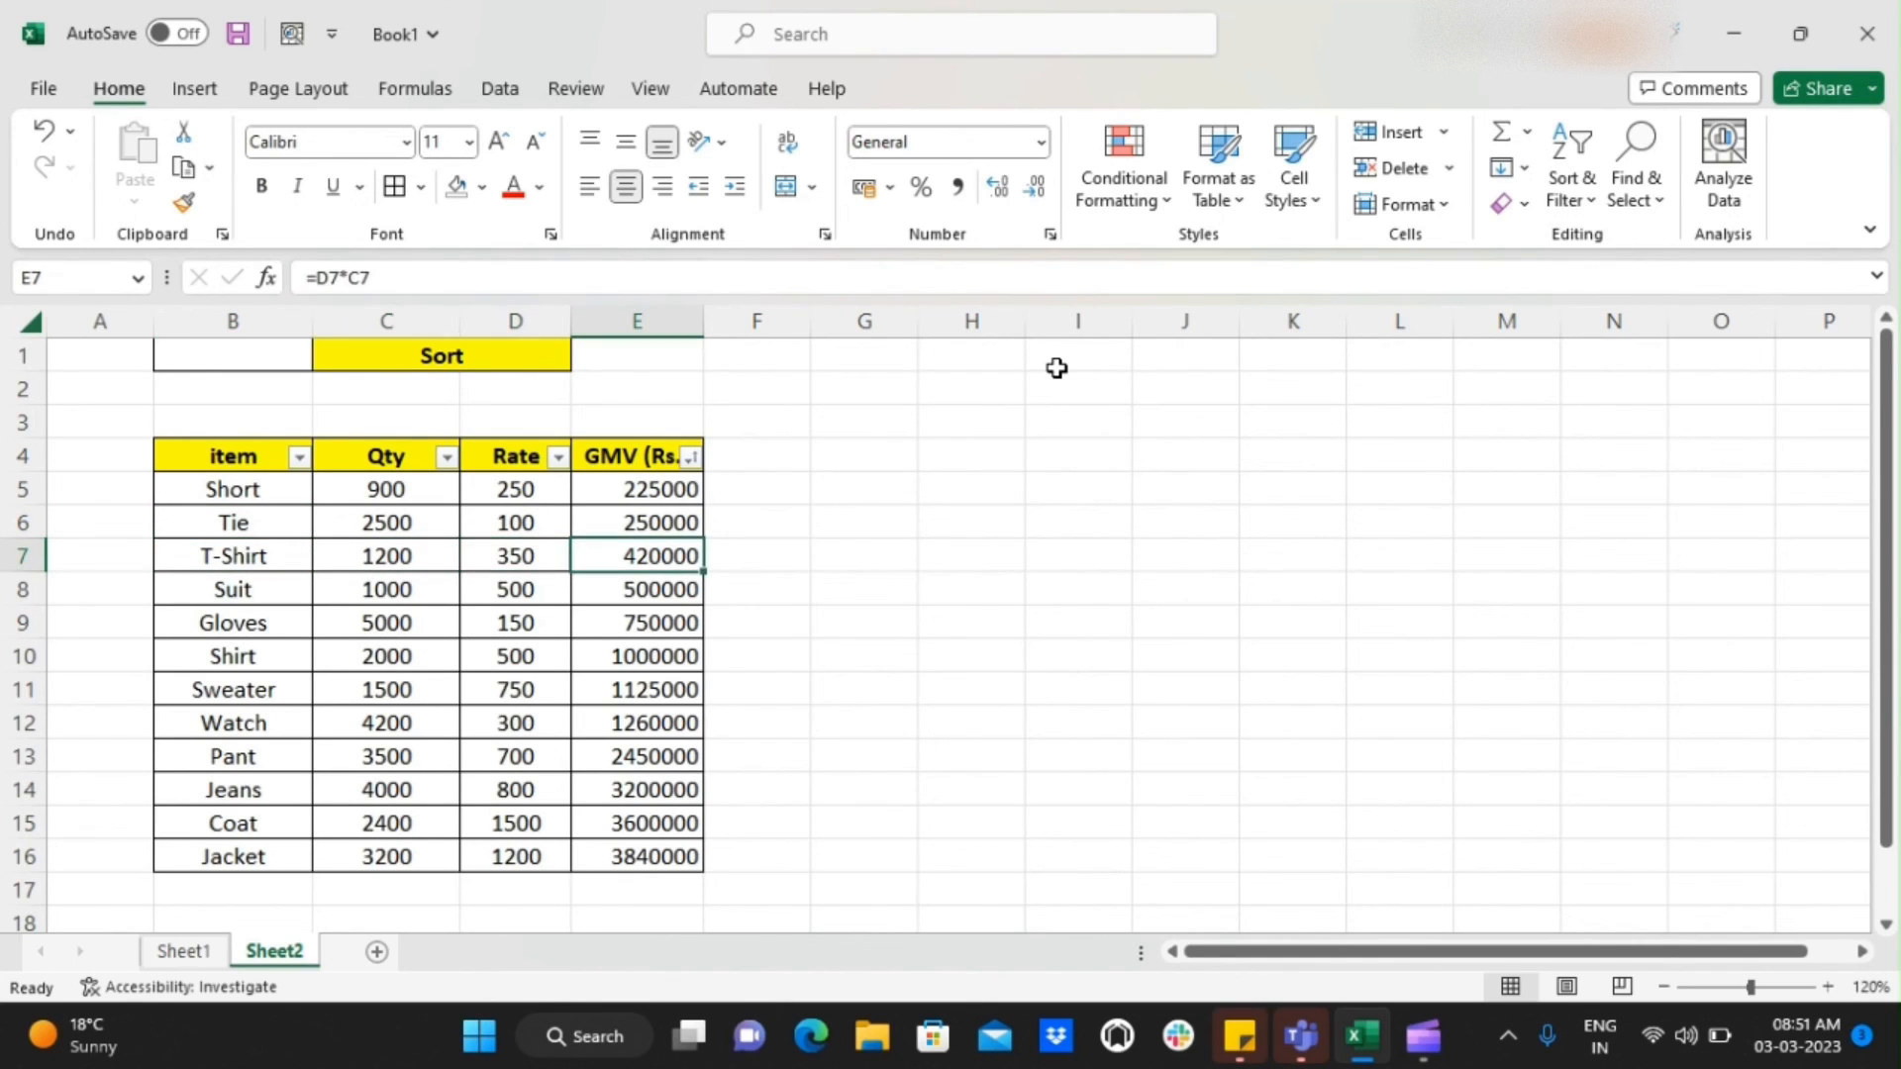
Check the GMV column down to its last row and remove the filter from the table headers
key("ctrl+Down")
key("ctrl+Up")
key("ctrl+shift+l")
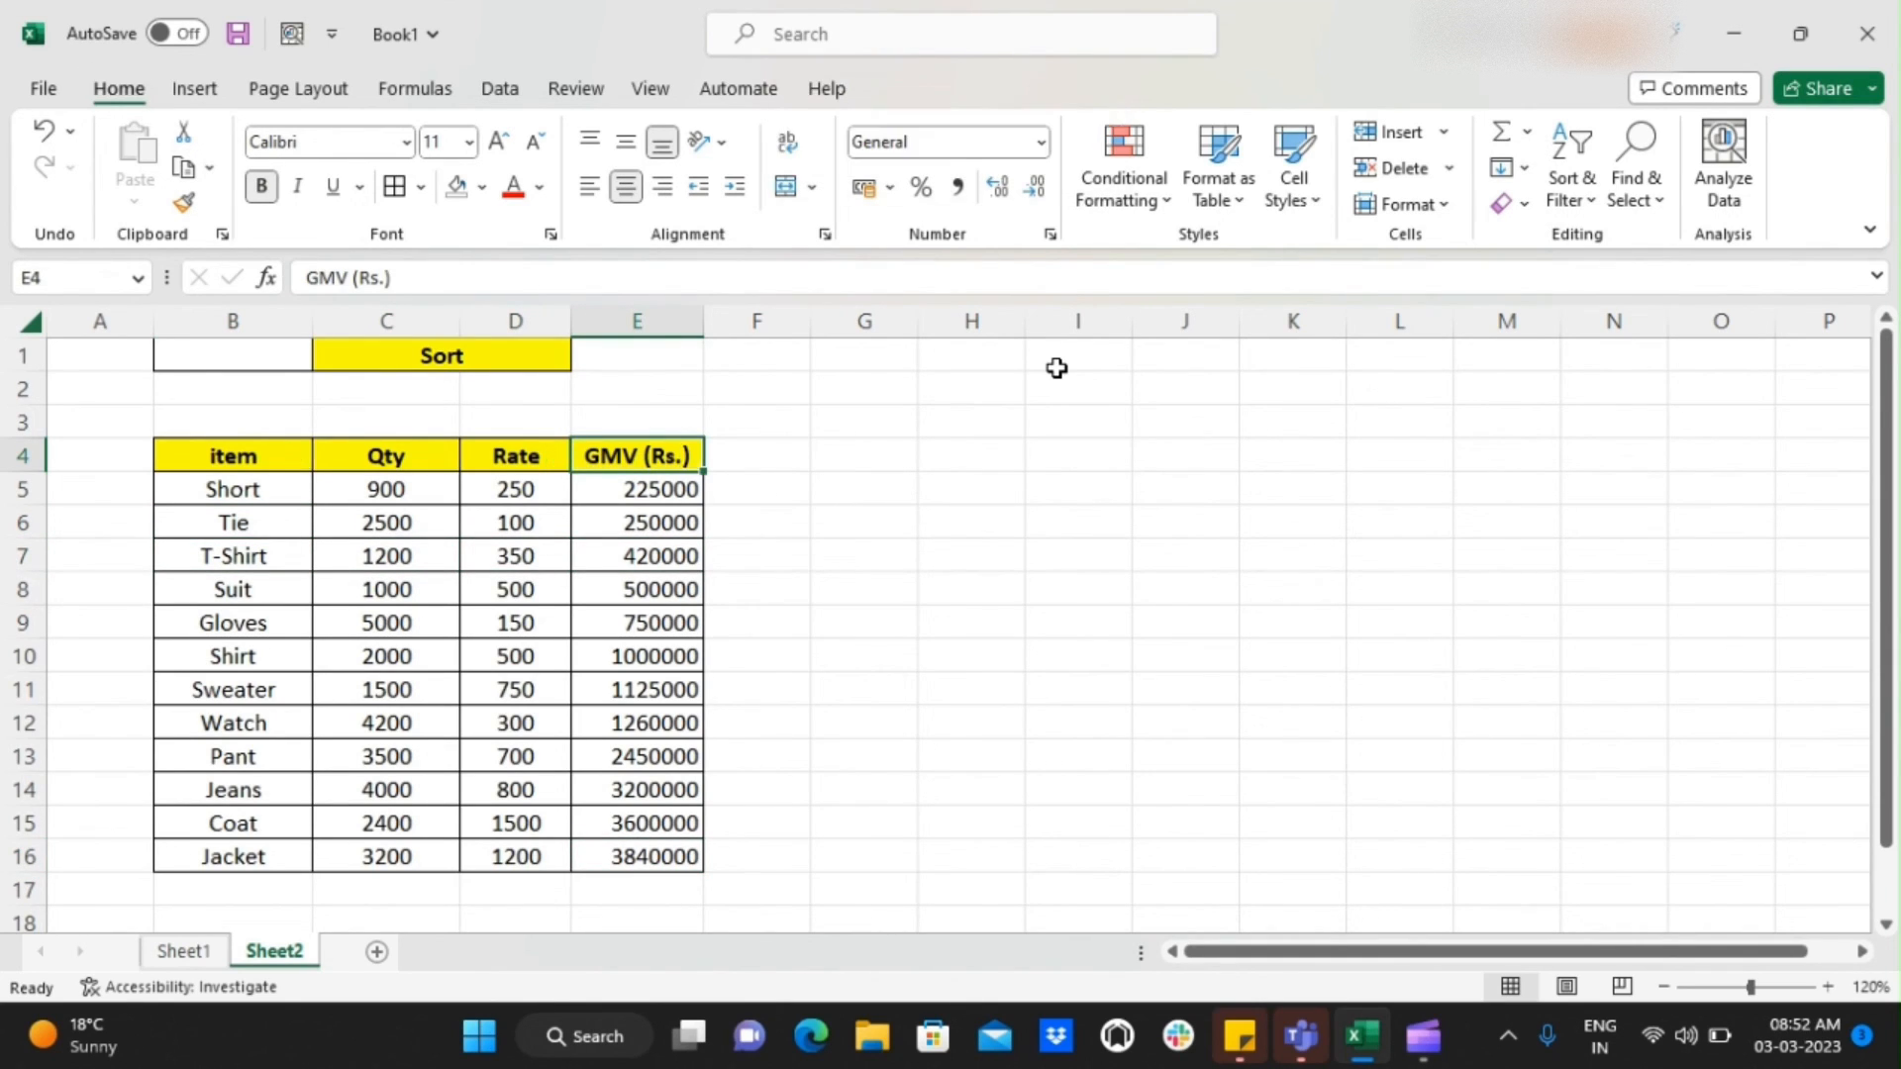
key("Left")
key("Left")
key("Left")
key("Up")
key("Up")
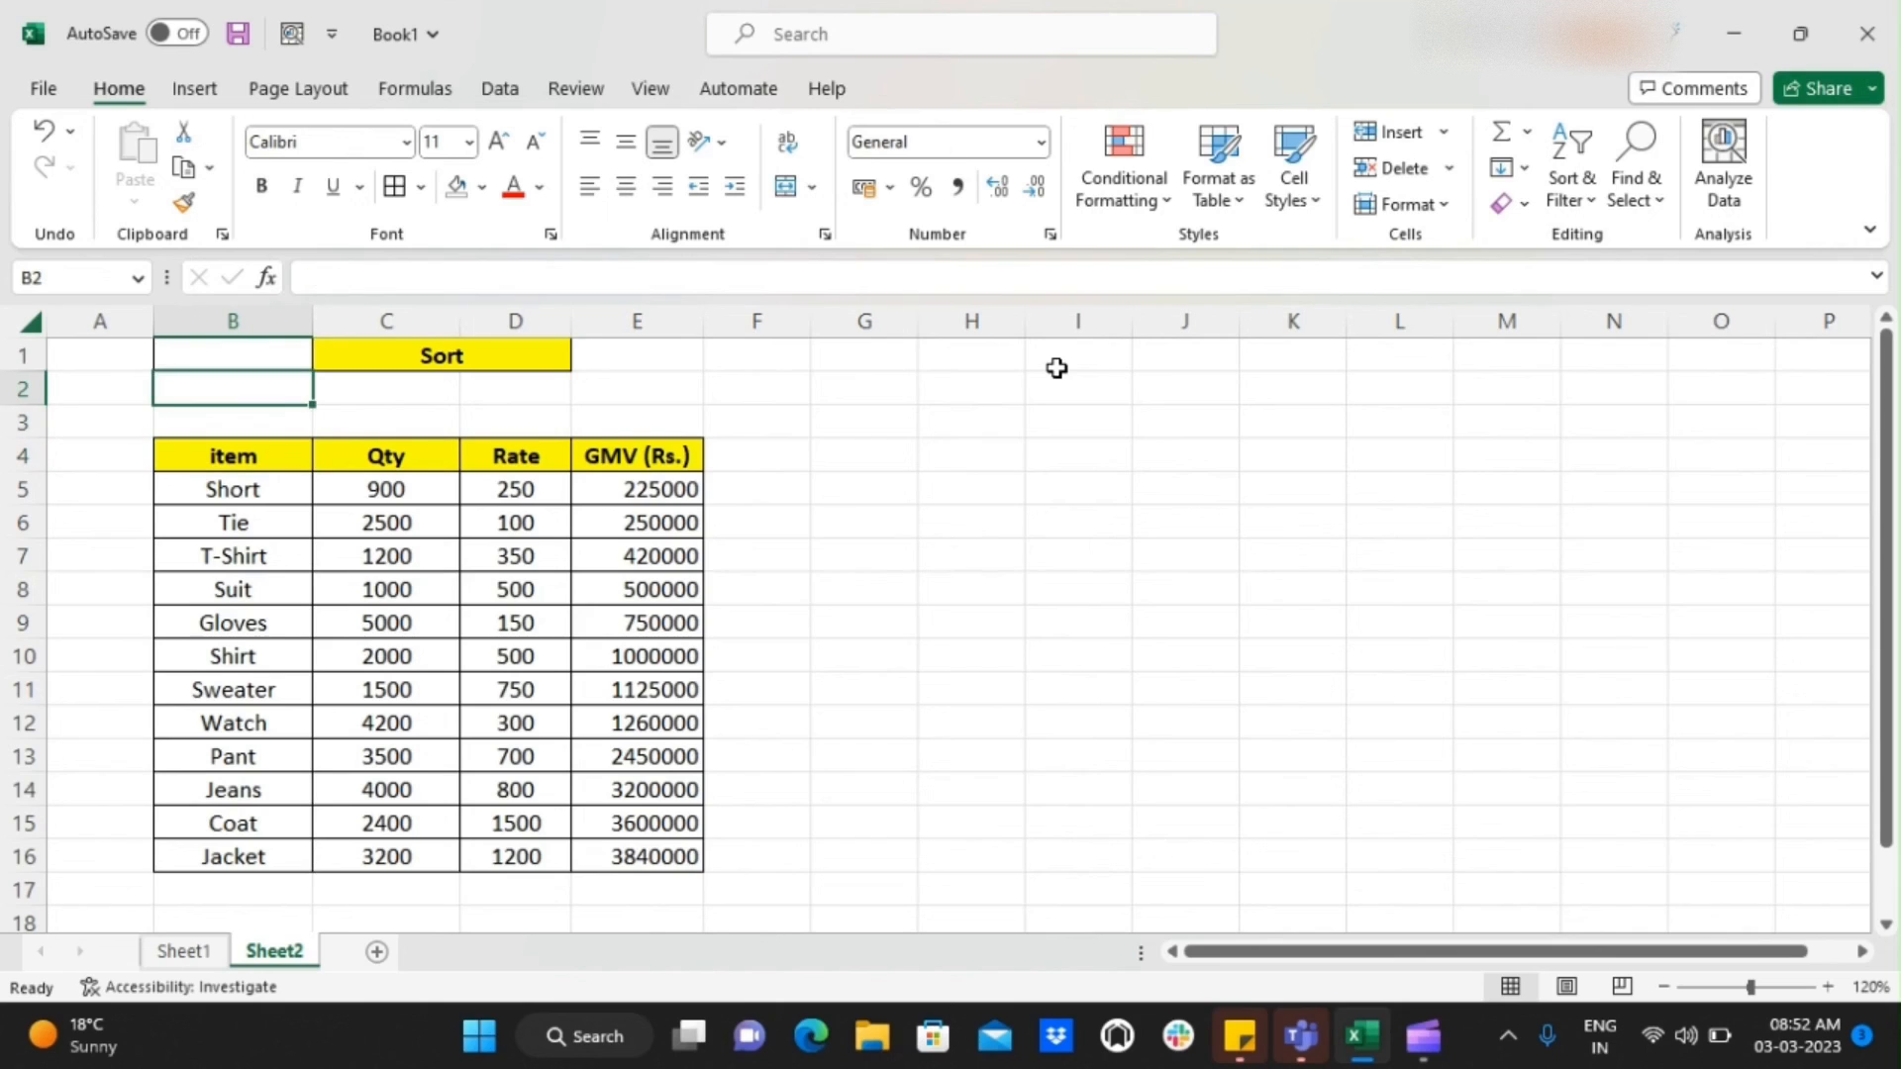
key("Up")
key("Right")
key("Down")
key("Down")
key("Down")
key("Left")
key("ctrl+shift+Right")
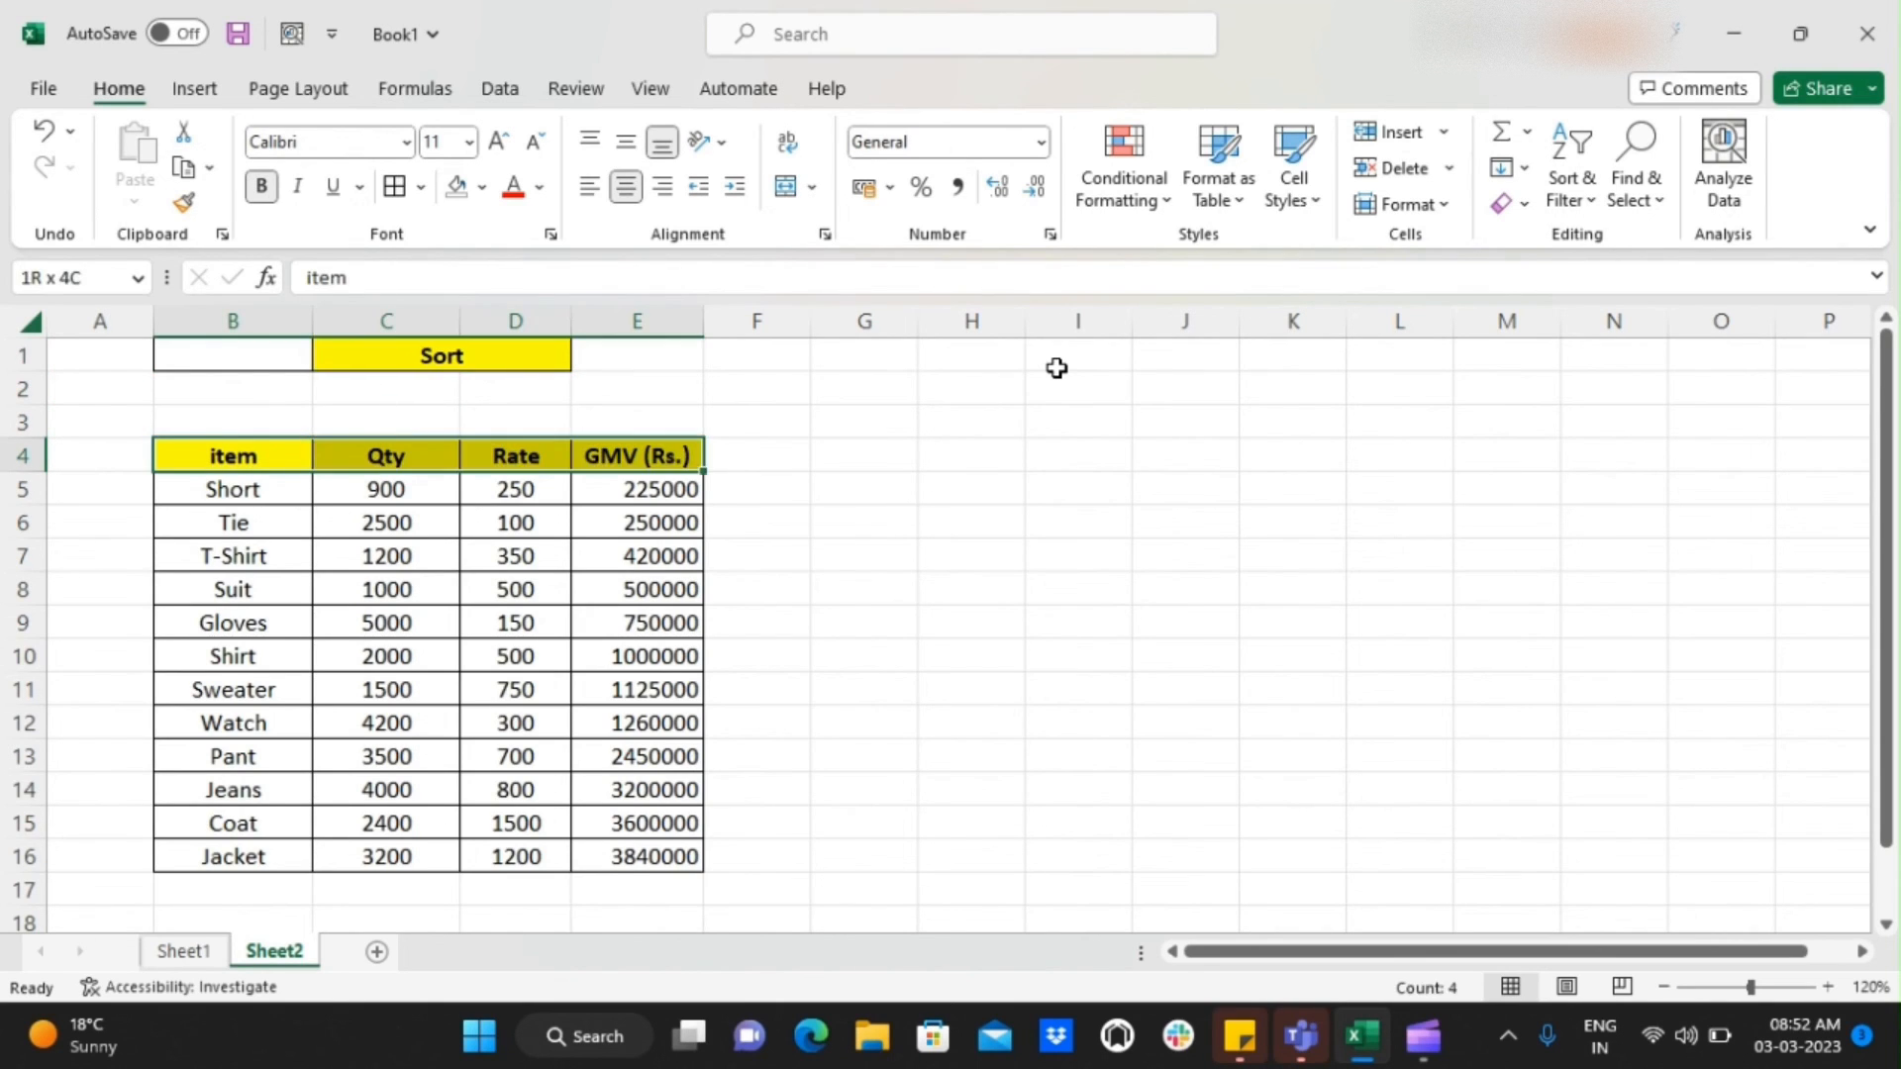
key("ctrl+shift+Down")
key("Up")
key("Up")
key("Up")
key("Right")
key("Down")
key("Down")
key("Down")
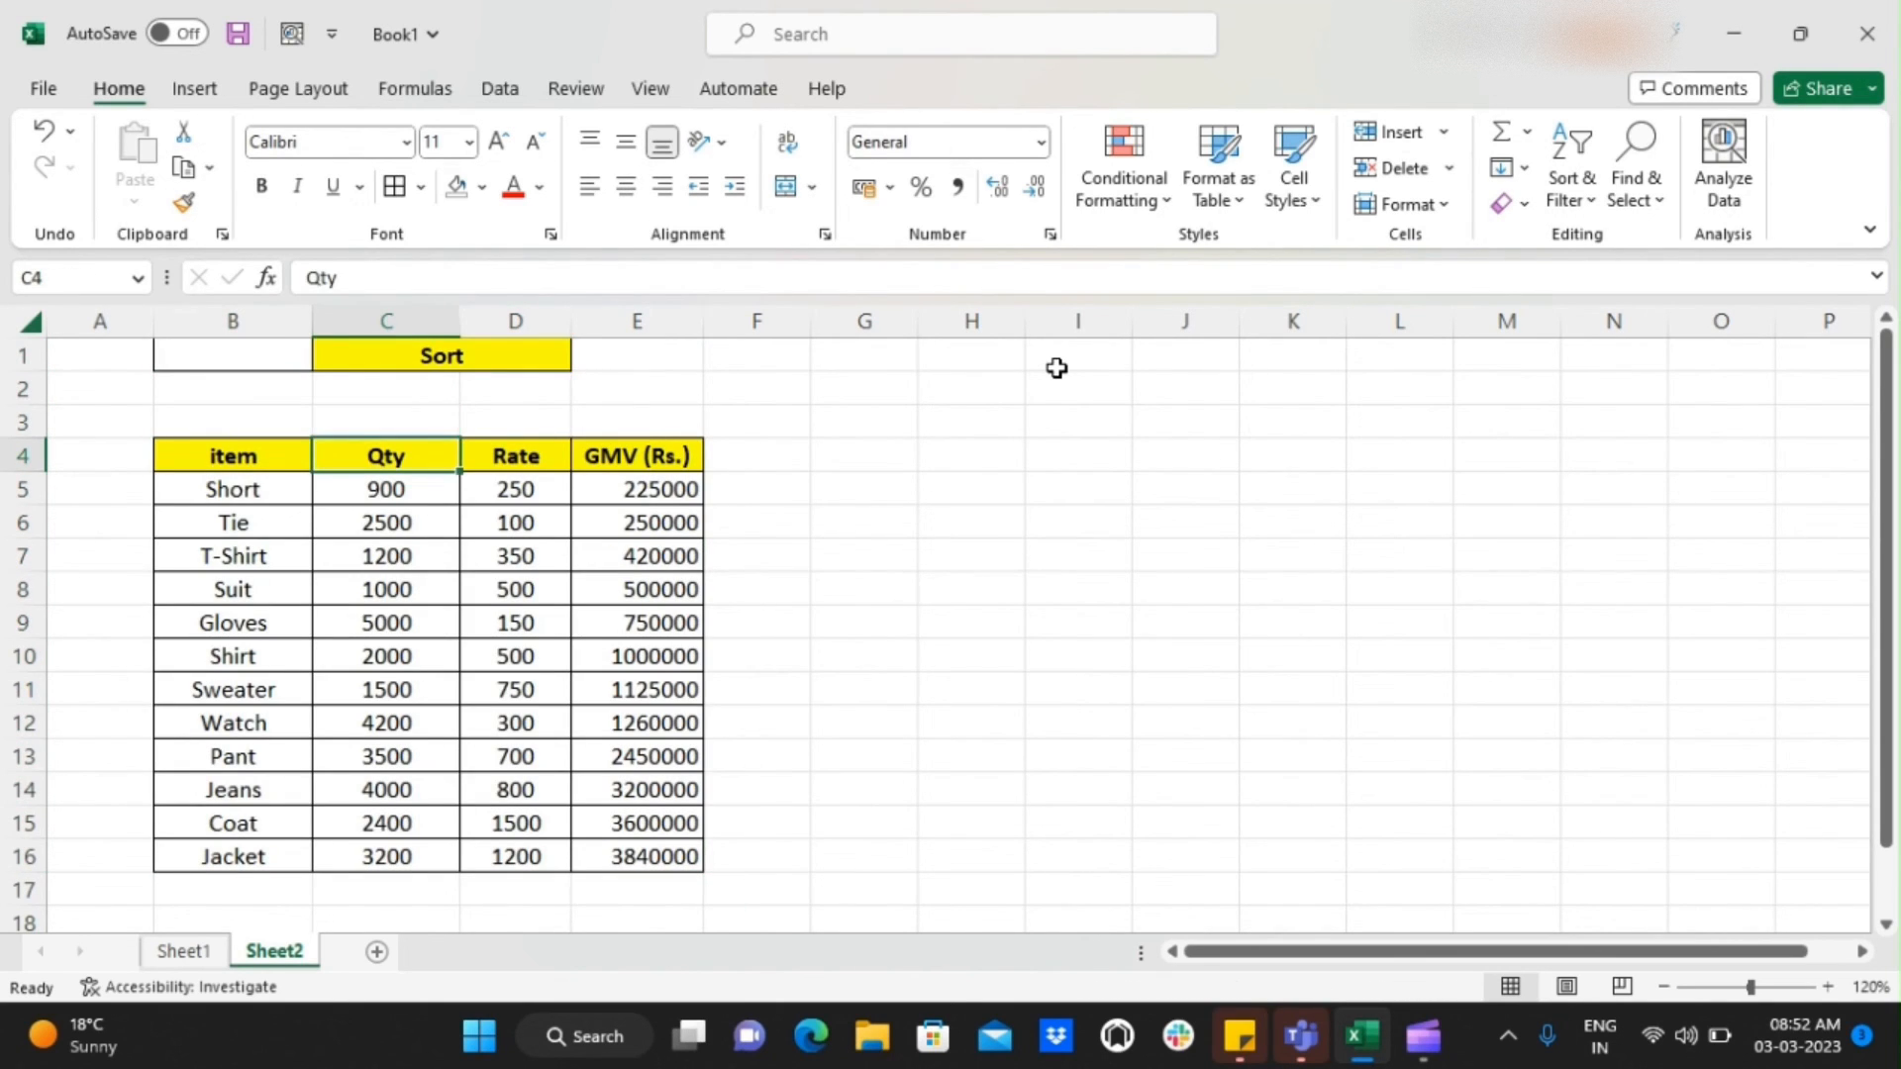